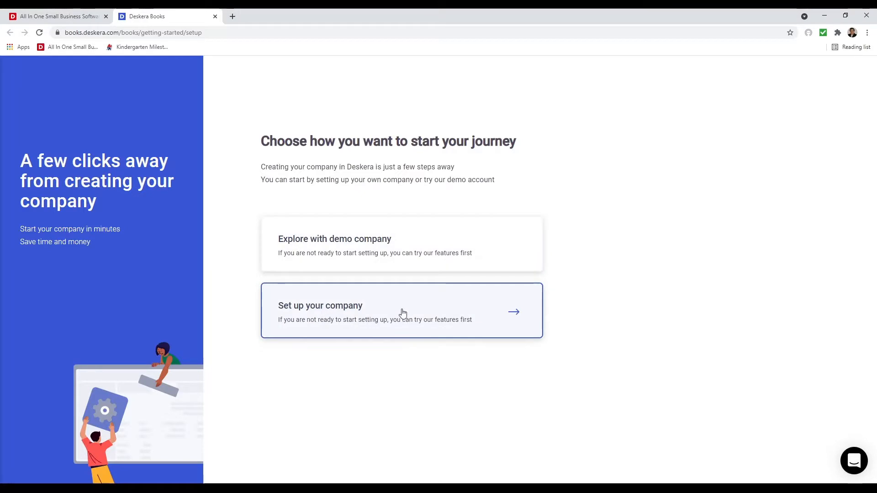
- Start company setup, rename the organisation to 'Startups pte ltd' and choose United States of America as country
{"action": "left_click", "coordinate": [341, 322]}
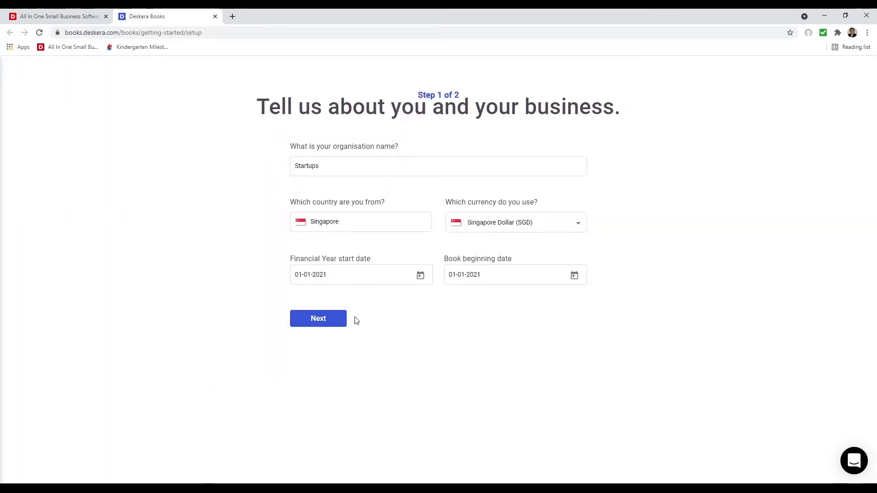
{"action": "left_click", "coordinate": [357, 169]}
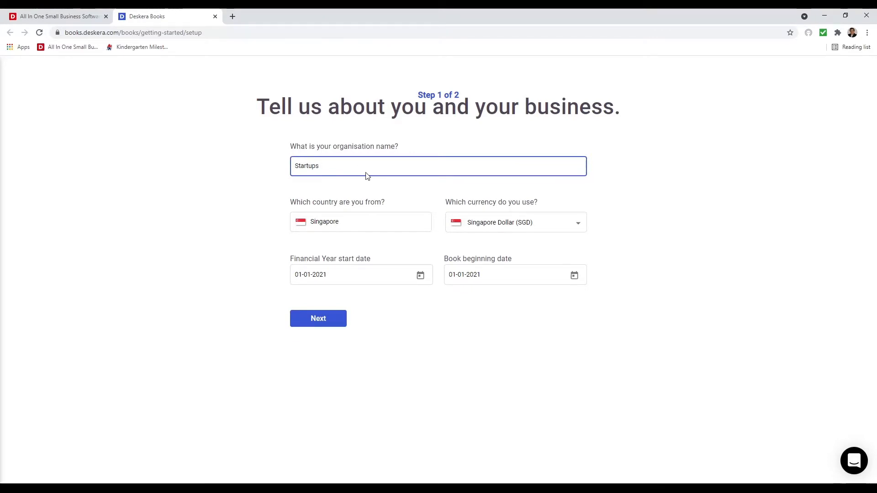
{"action": "type", "text": "pte ltd"}
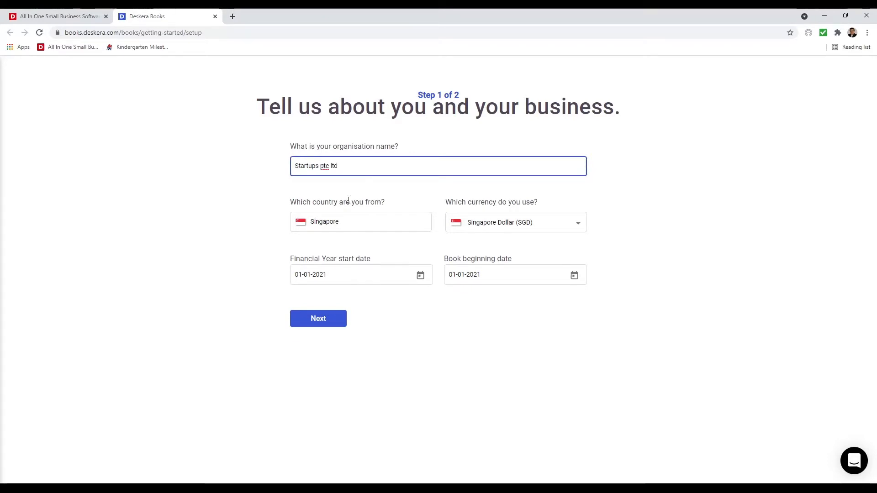
{"action": "left_click_drag", "start_coordinate": [350, 222], "coordinate": [299, 222]}
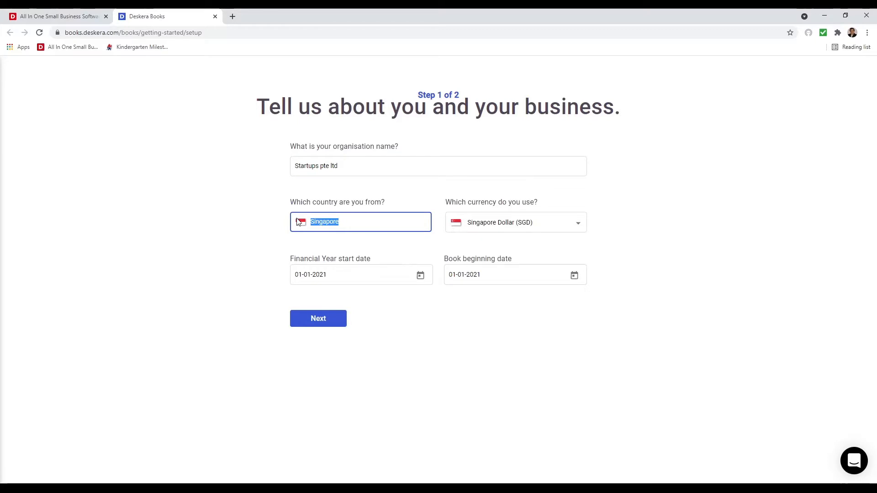
{"action": "type", "text": "Un"}
{"action": "left_click", "coordinate": [370, 308]}
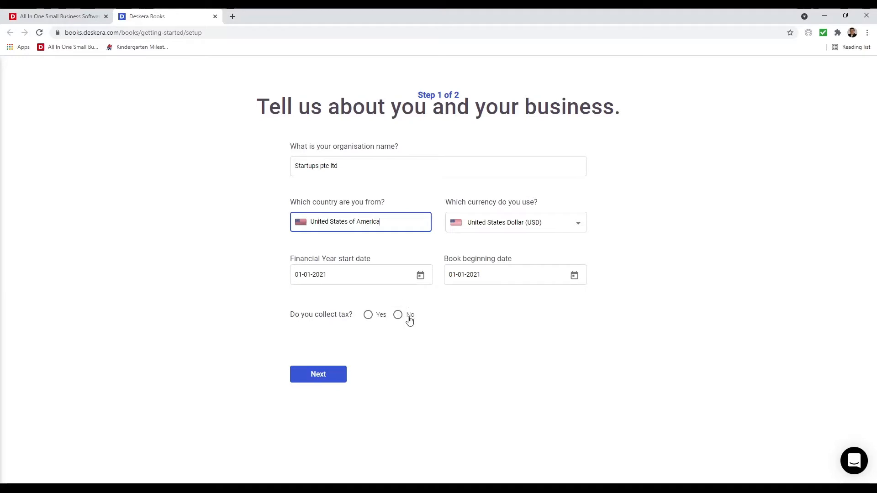
- Answer Yes to collecting tax and keep United States Dollar as the currency
{"action": "left_click", "coordinate": [366, 317]}
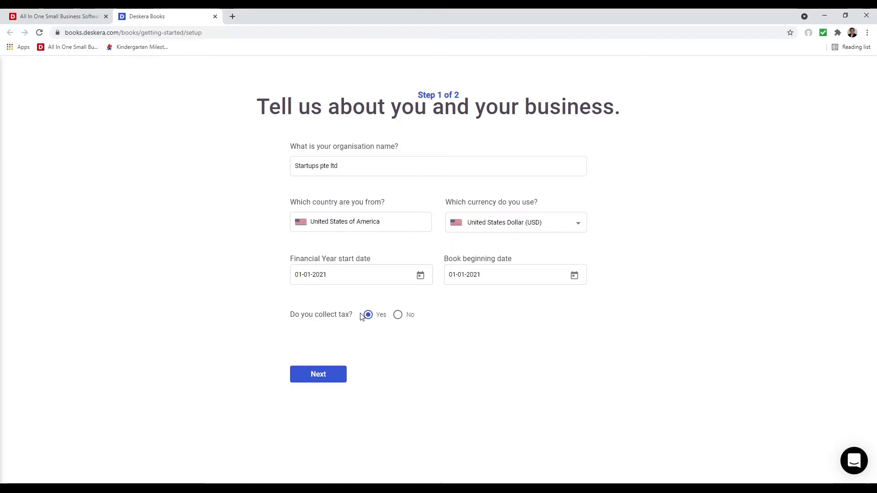
{"action": "left_click", "coordinate": [512, 226]}
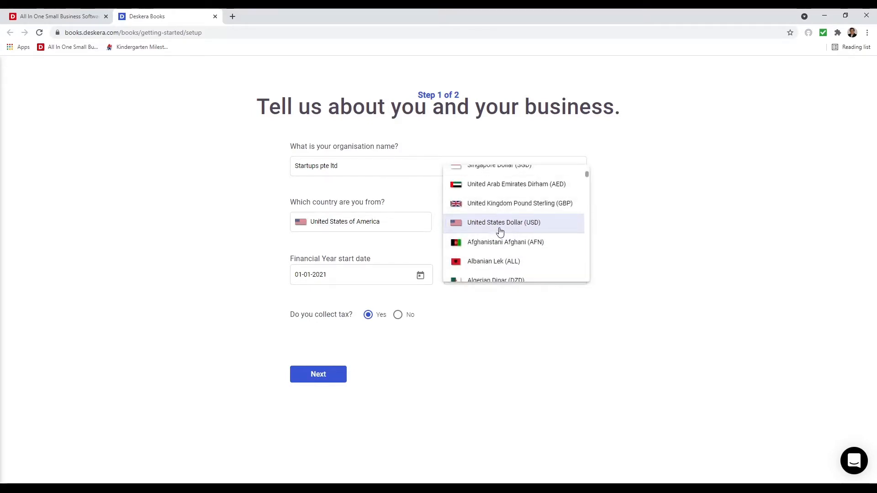
{"action": "left_click", "coordinate": [501, 233]}
{"action": "left_click", "coordinate": [419, 276]}
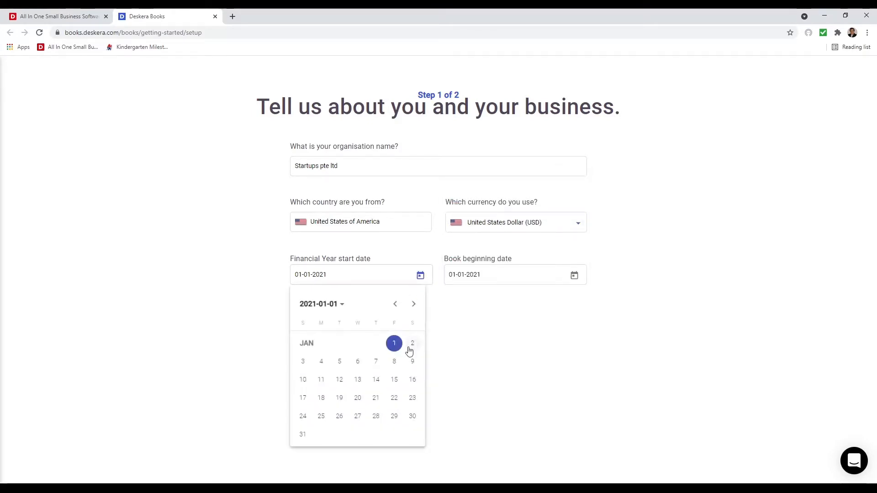
{"action": "left_click", "coordinate": [557, 319]}
- Set the book beginning date to June 1, 2021 and continue to setup step 2
{"action": "left_click", "coordinate": [575, 276]}
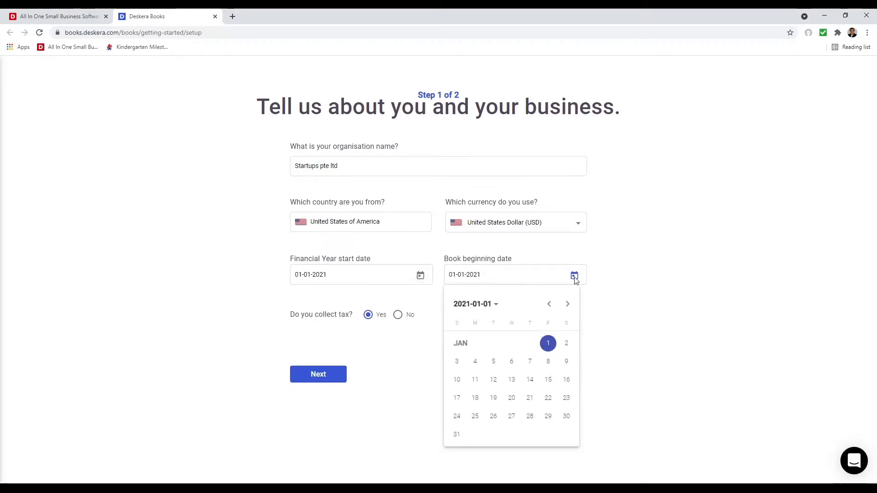
{"action": "left_click", "coordinate": [566, 306]}
{"action": "left_click", "coordinate": [565, 307]}
{"action": "left_click", "coordinate": [565, 307]}
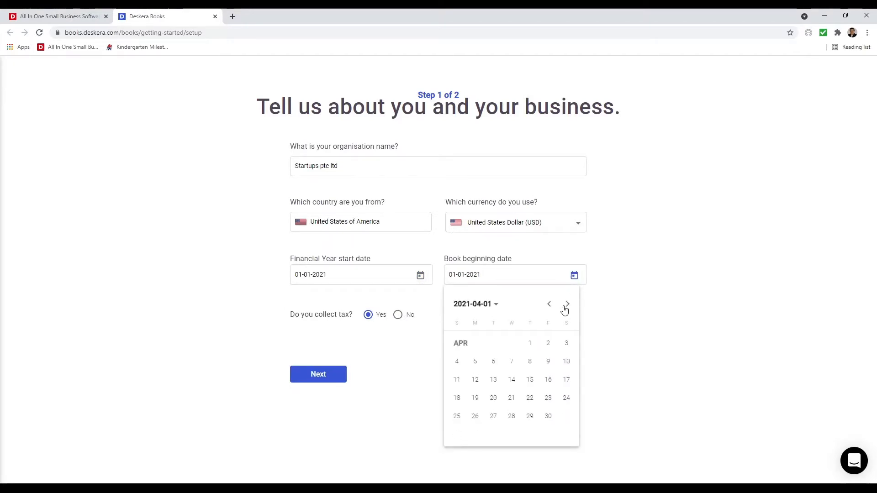
{"action": "left_click", "coordinate": [565, 307]}
{"action": "left_click", "coordinate": [565, 307]}
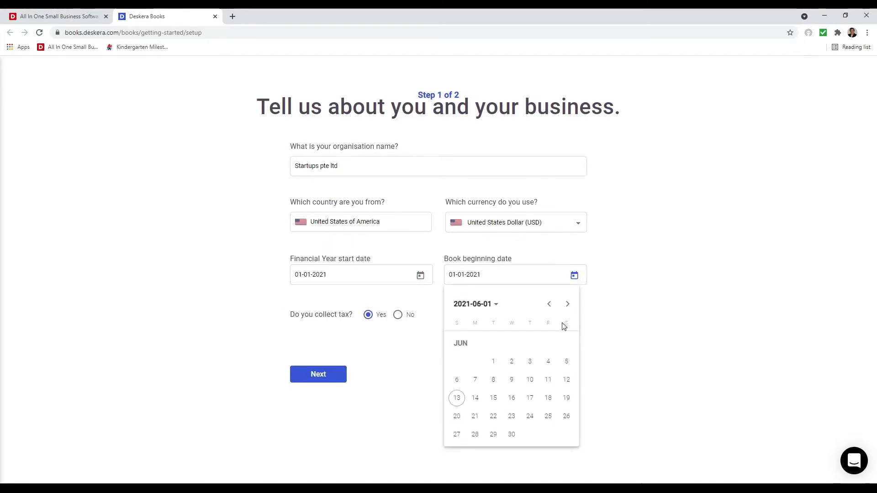
{"action": "left_click", "coordinate": [494, 363]}
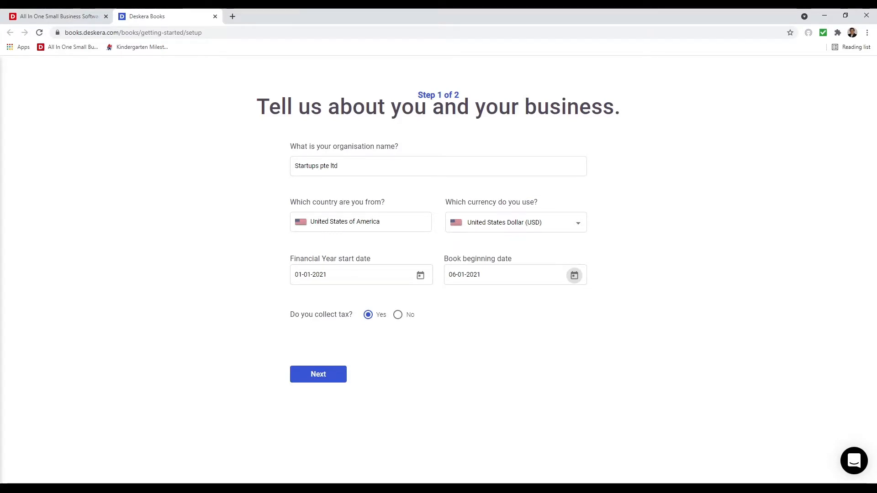
{"action": "left_click", "coordinate": [325, 381]}
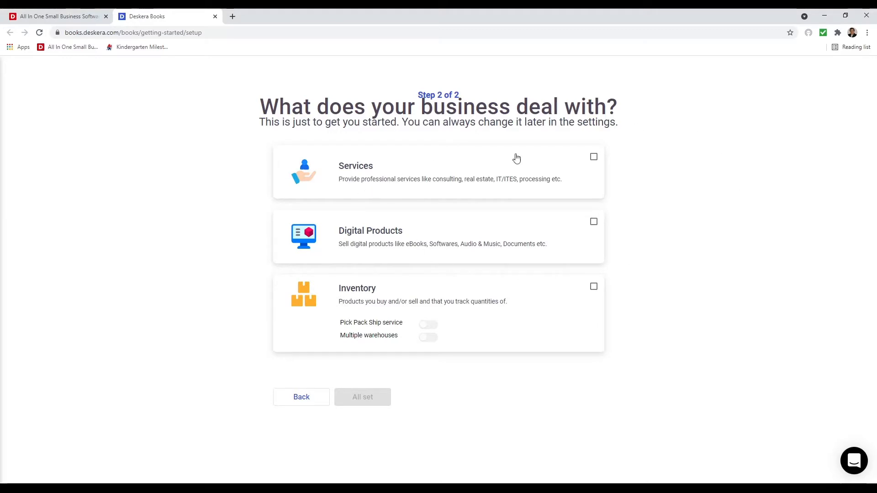
- Tick Services, Digital Products and Inventory, enable Pick Pack Ship and multiple warehouses, then click All set
{"action": "left_click", "coordinate": [594, 157]}
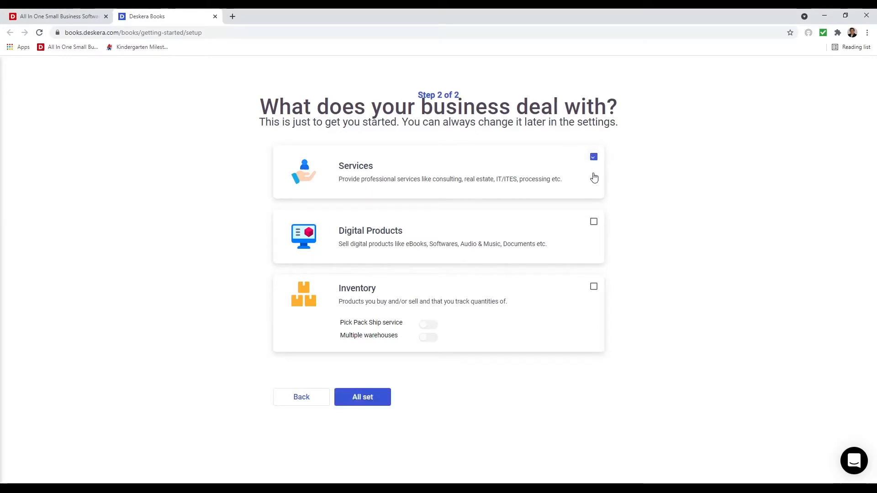
{"action": "left_click", "coordinate": [593, 223]}
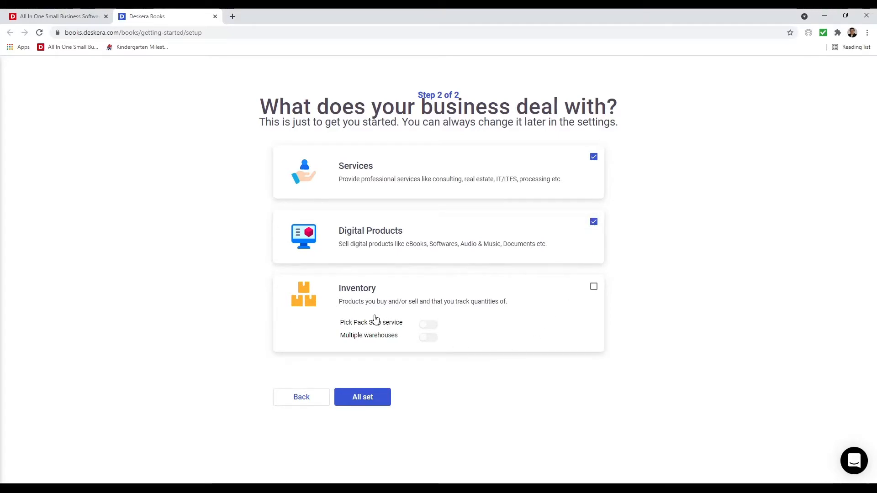
{"action": "left_click", "coordinate": [594, 287]}
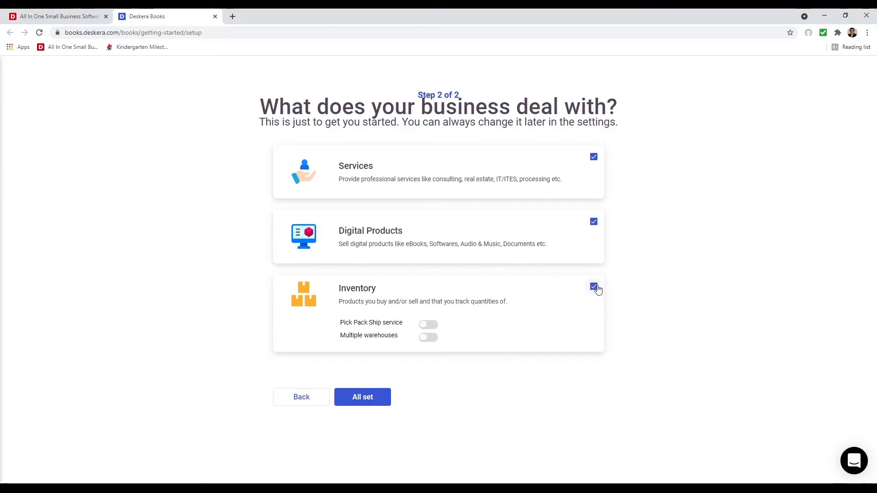
{"action": "left_click", "coordinate": [428, 325]}
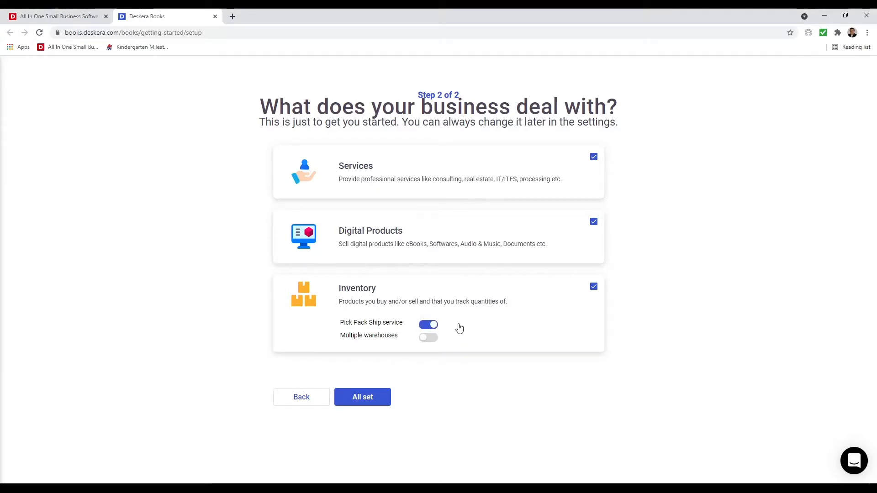
{"action": "left_click", "coordinate": [432, 337]}
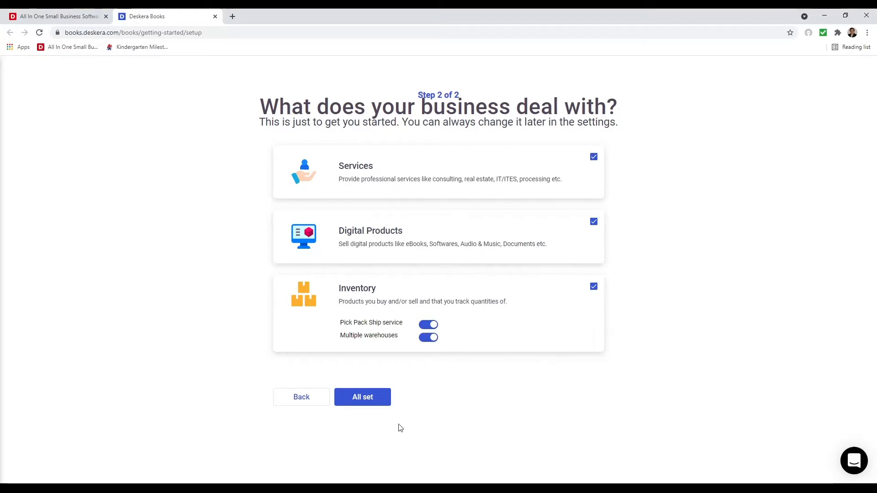
{"action": "left_click", "coordinate": [367, 408]}
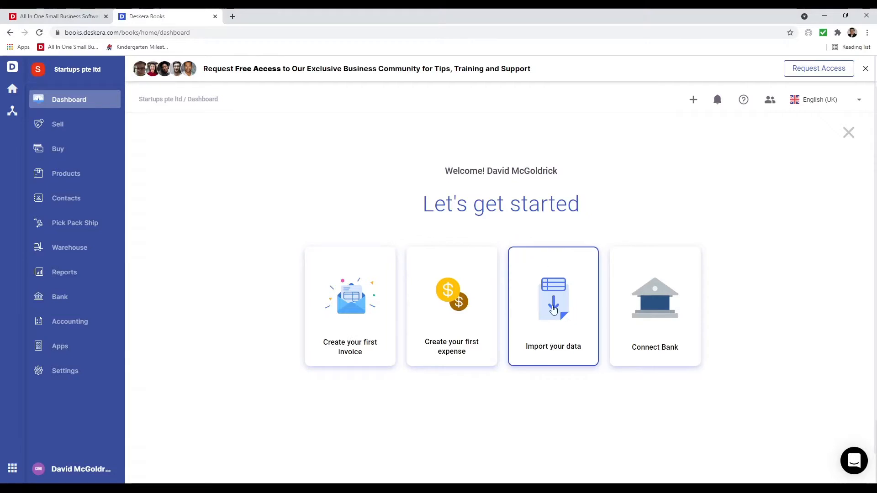
- Edit the Organisation Profile from Settings, keeping the MM-DD-YYYY date format, and view its Finance settings
{"action": "left_click", "coordinate": [553, 311]}
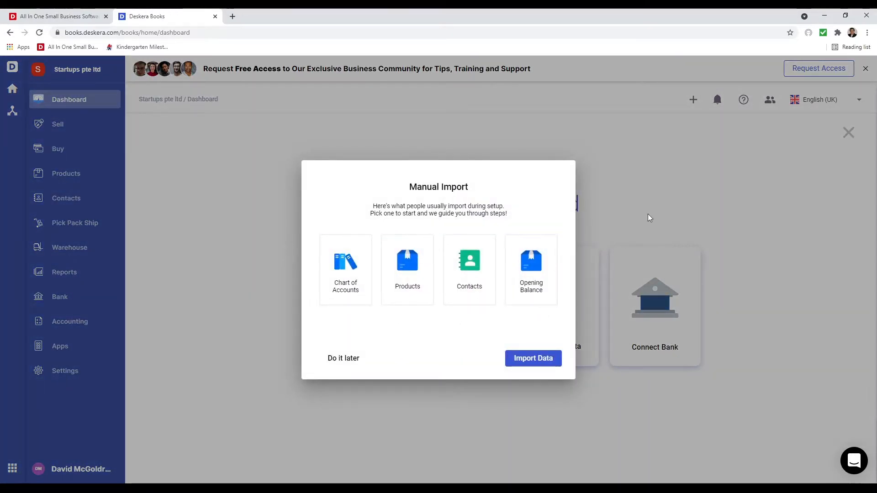
{"action": "left_click", "coordinate": [666, 198]}
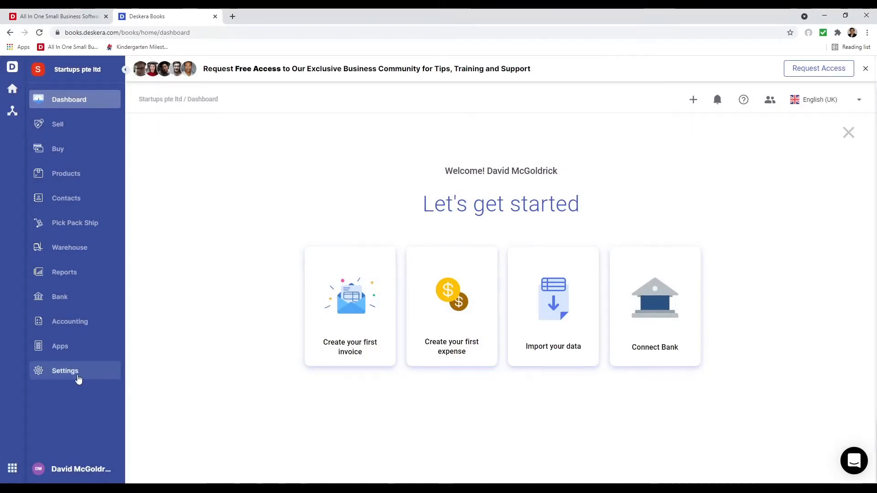
{"action": "left_click", "coordinate": [76, 379]}
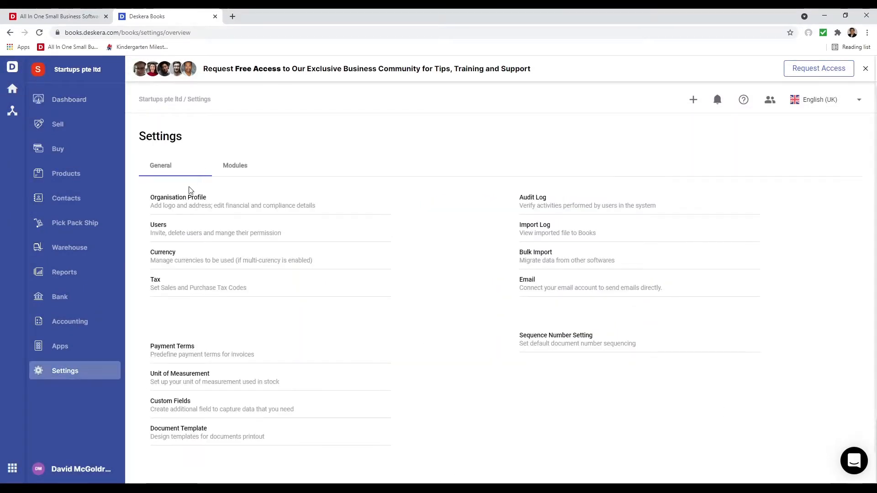
{"action": "left_click", "coordinate": [185, 199]}
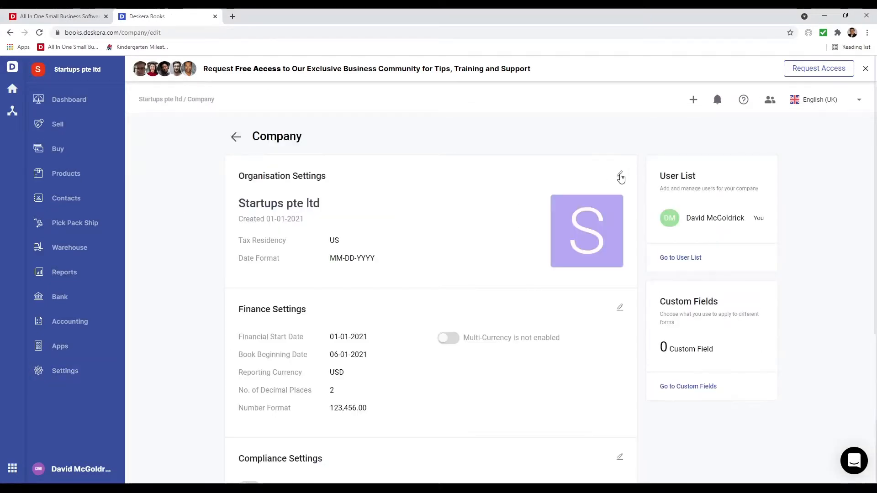
{"action": "left_click", "coordinate": [621, 177]}
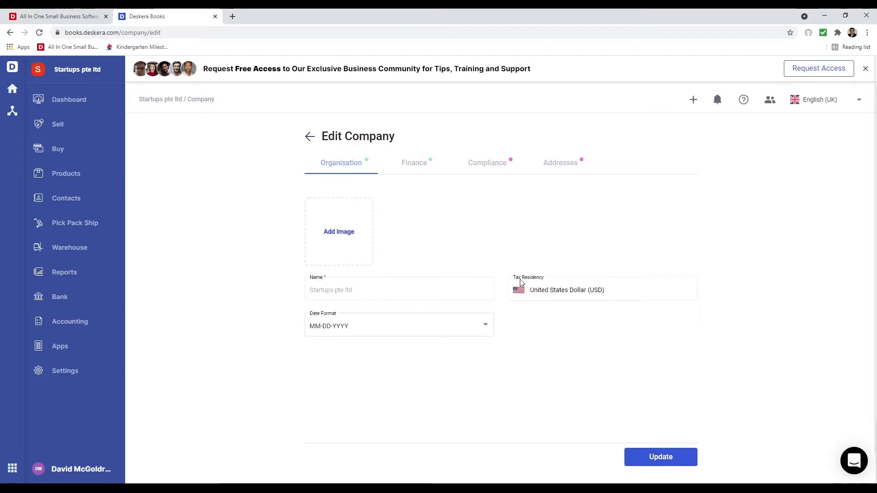
{"action": "left_click", "coordinate": [464, 327]}
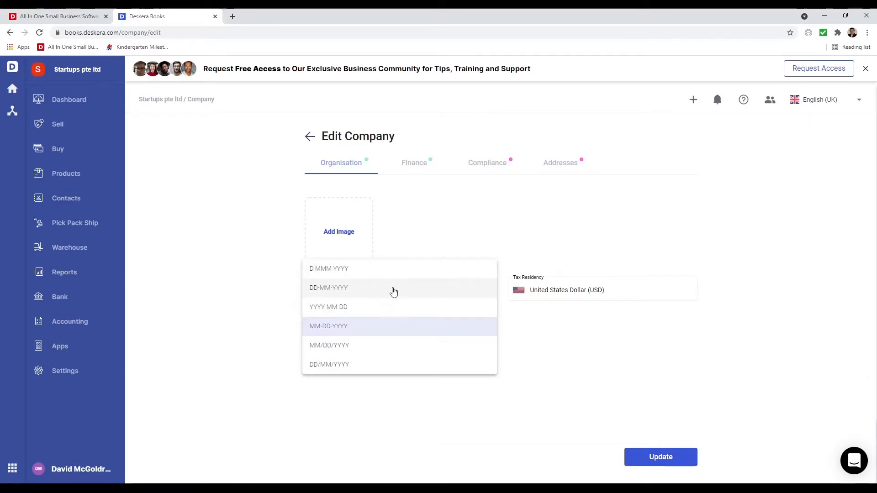
{"action": "left_click", "coordinate": [386, 328]}
{"action": "left_click", "coordinate": [419, 167]}
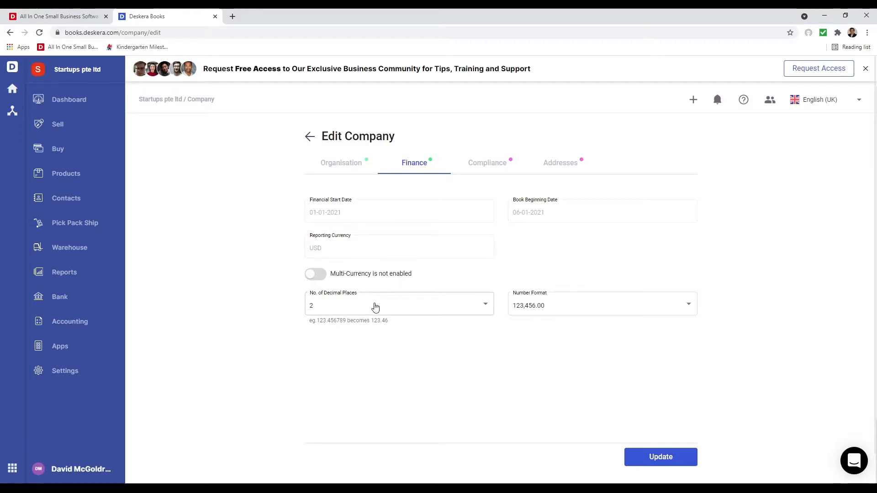
- Keep 2 decimal places and the 123,456.00 number format
{"action": "left_click", "coordinate": [374, 307]}
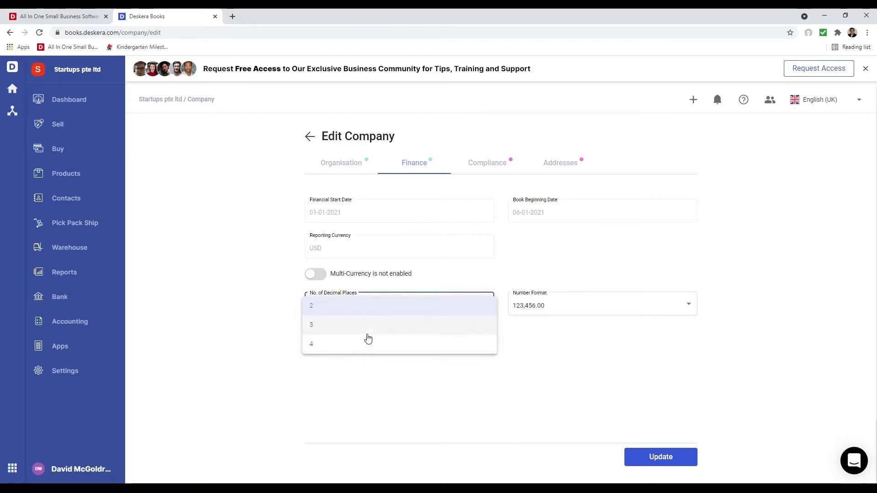
{"action": "left_click", "coordinate": [555, 309]}
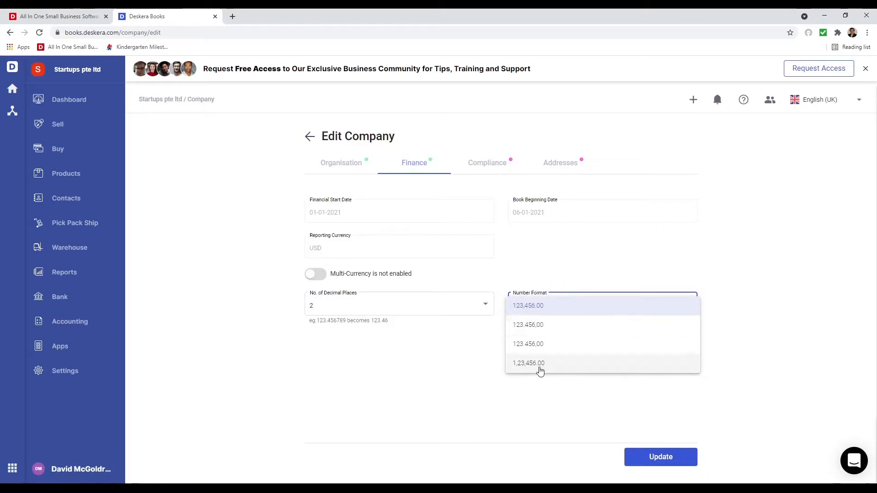
{"action": "left_click", "coordinate": [428, 375]}
- Enable multi-currency, adding Pound Sterling, Canadian Dollar and European Euro, and save
{"action": "left_click", "coordinate": [315, 275]}
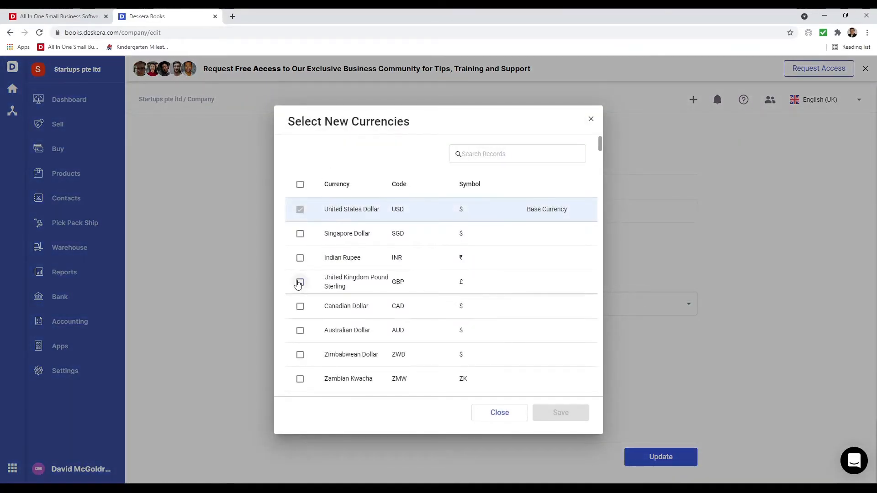
{"action": "left_click", "coordinate": [300, 282]}
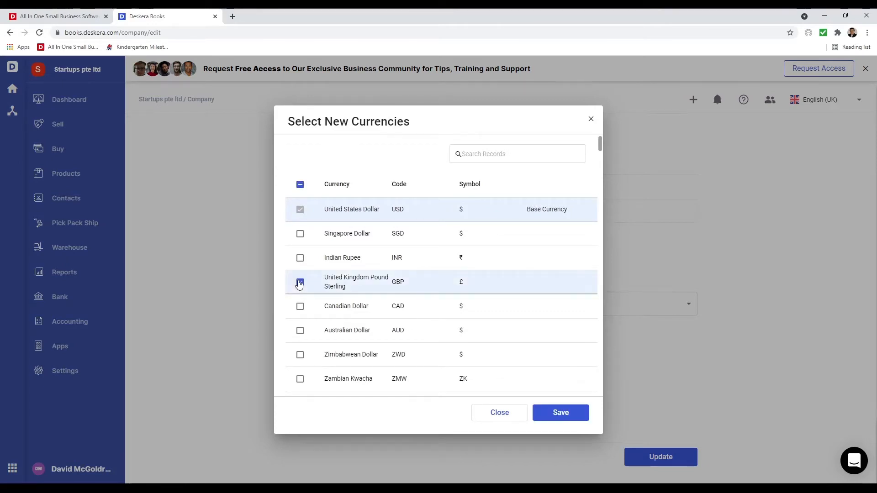
{"action": "left_click", "coordinate": [300, 307]}
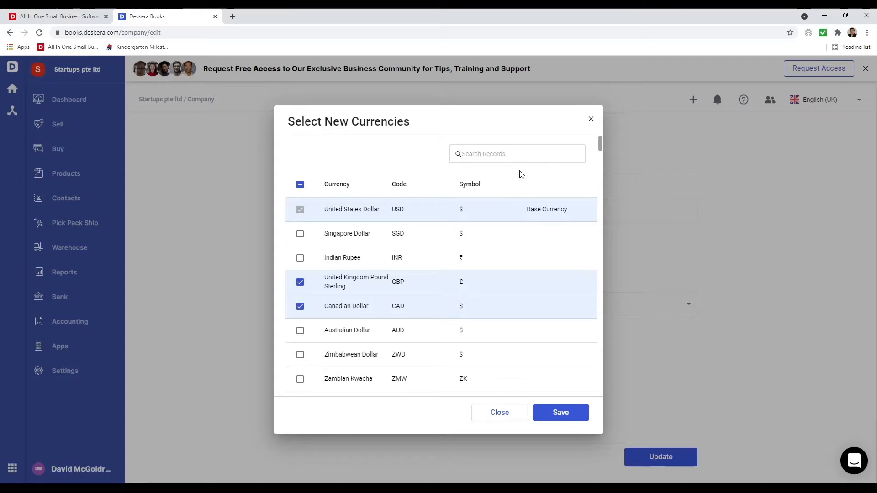
{"action": "type", "text": "euro"}
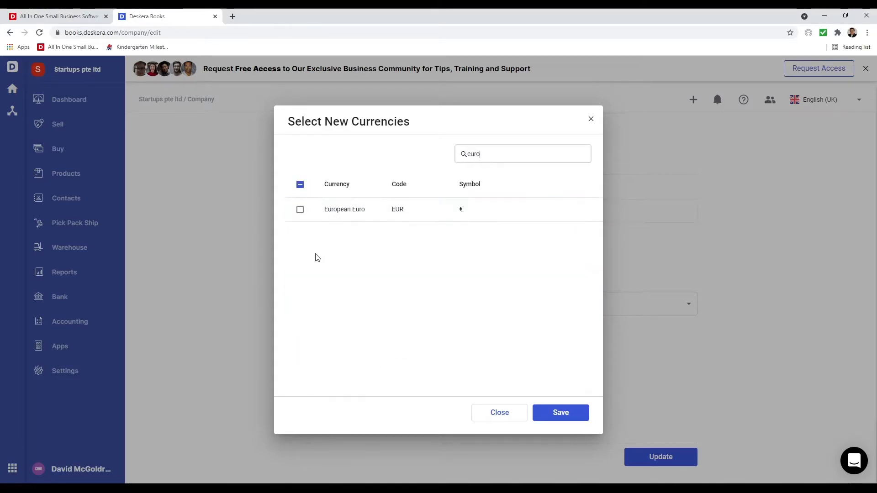
{"action": "left_click", "coordinate": [300, 210]}
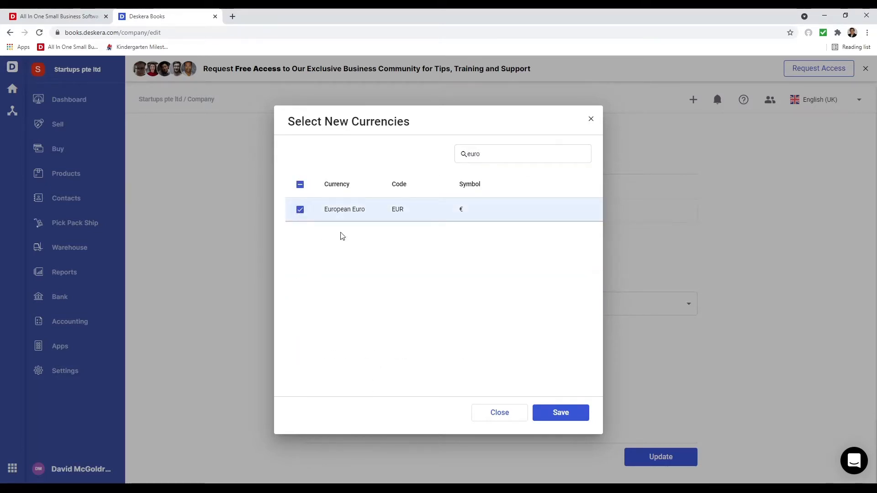
{"action": "left_click", "coordinate": [581, 421]}
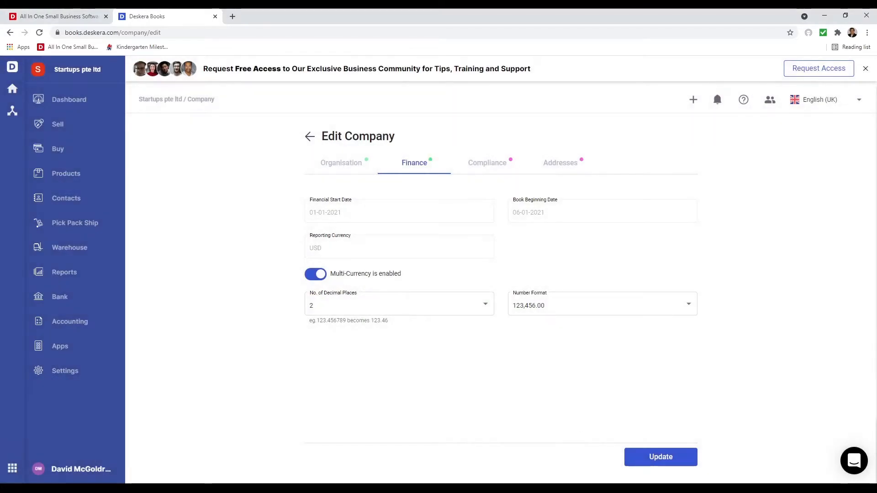
{"action": "left_click", "coordinate": [498, 167]}
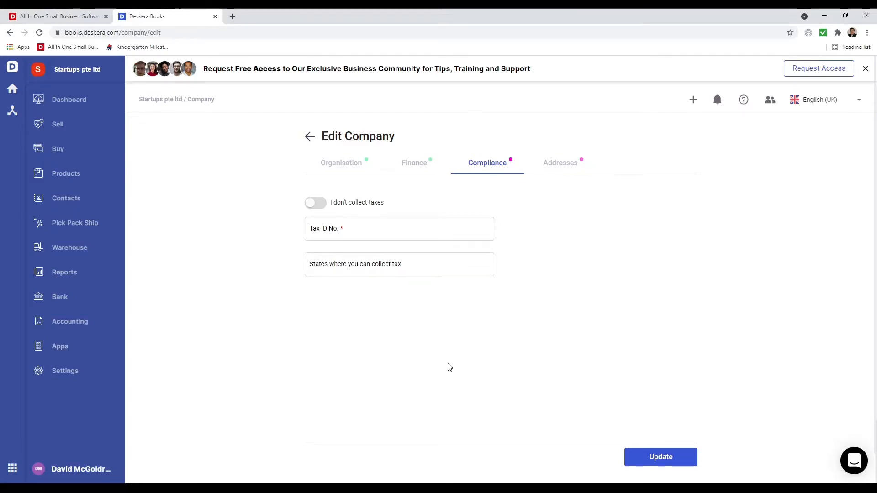
- Switch on 'I don't collect taxes' and enter the Tax ID No. in Compliance
{"action": "left_click", "coordinate": [346, 161]}
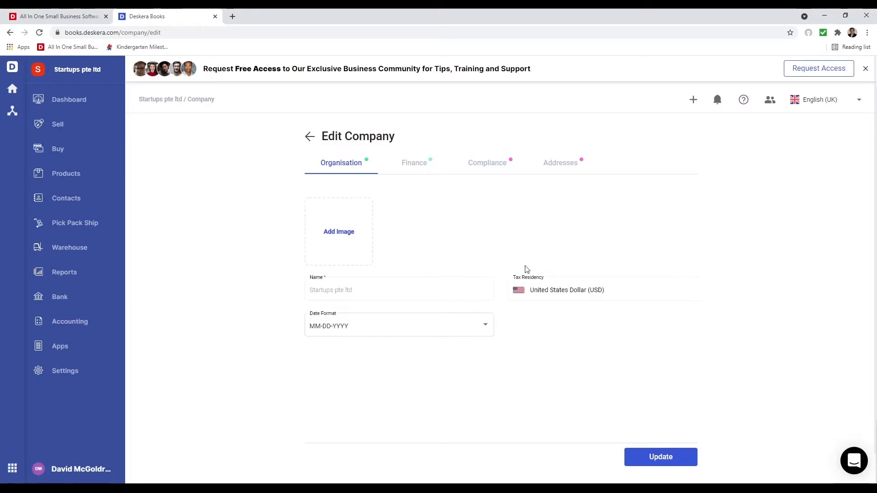
{"action": "left_click", "coordinate": [502, 173]}
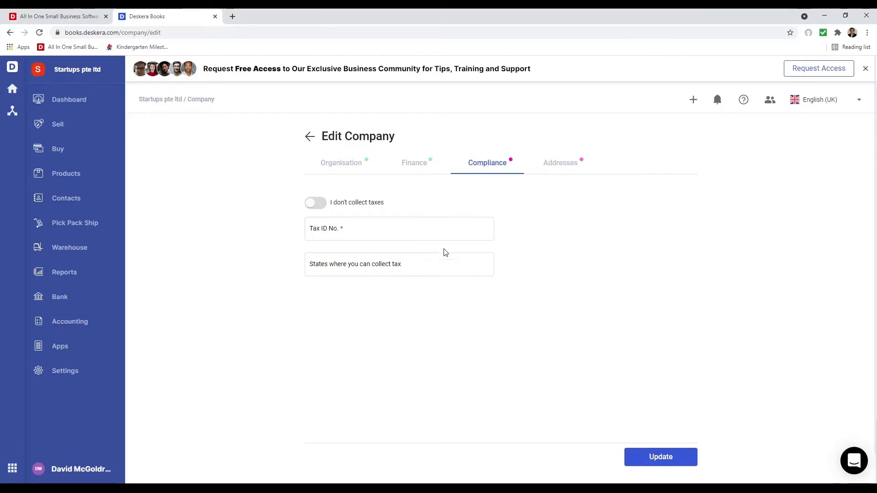
{"action": "left_click", "coordinate": [320, 203]}
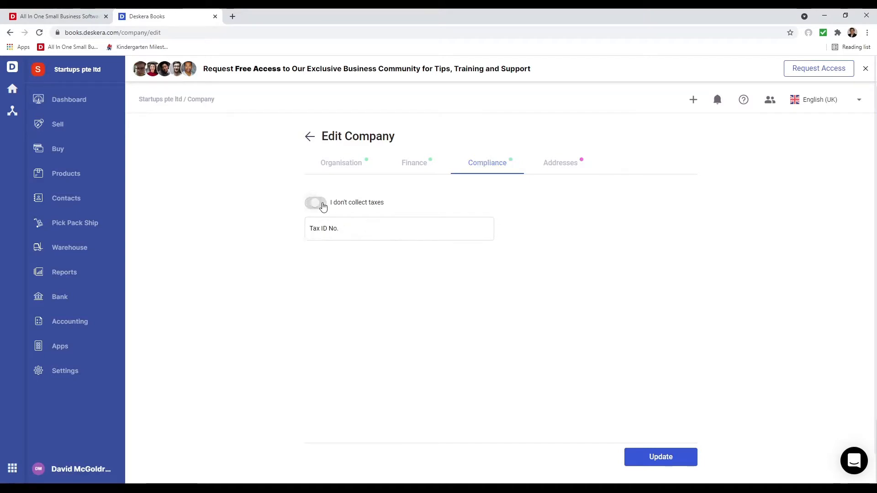
{"action": "left_click", "coordinate": [341, 230]}
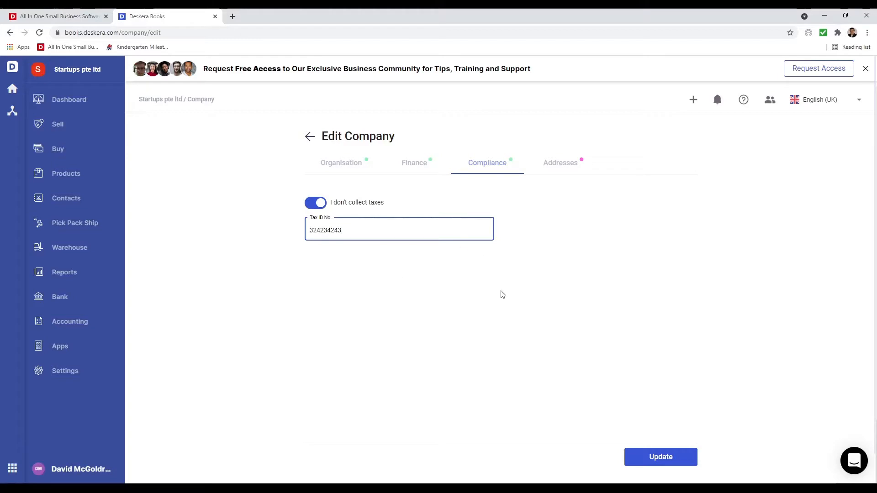
{"action": "left_click", "coordinate": [564, 159]}
{"action": "left_click", "coordinate": [431, 219]}
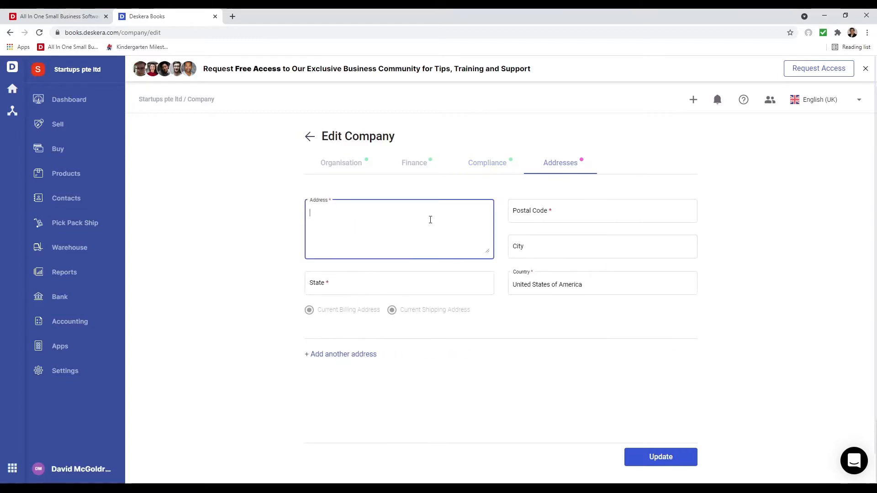
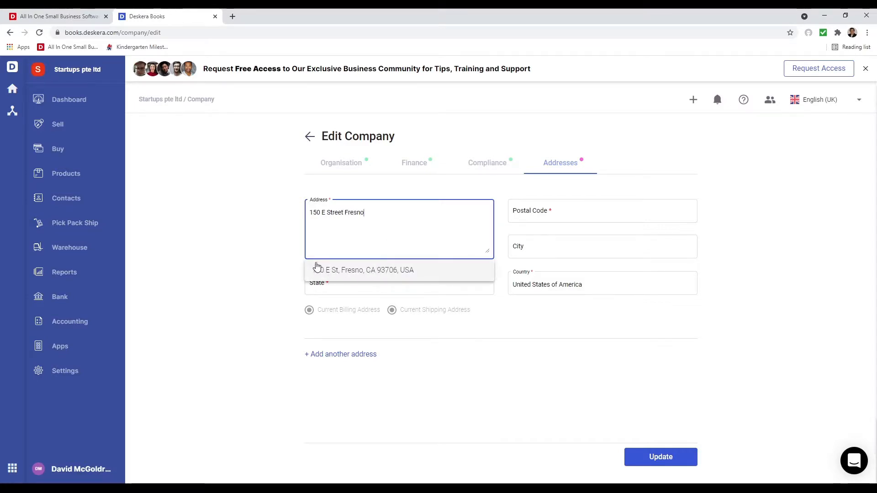
{"action": "left_click", "coordinate": [337, 271]}
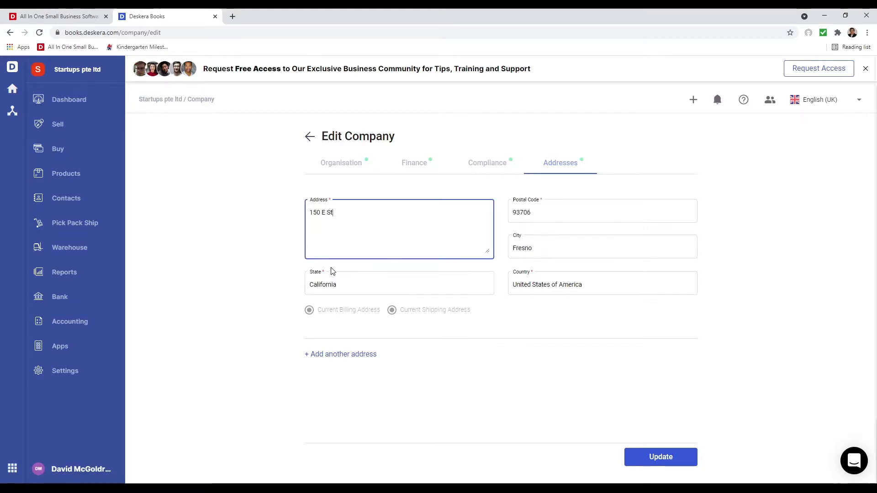
{"action": "left_click", "coordinate": [350, 357]}
{"action": "left_click", "coordinate": [350, 391]}
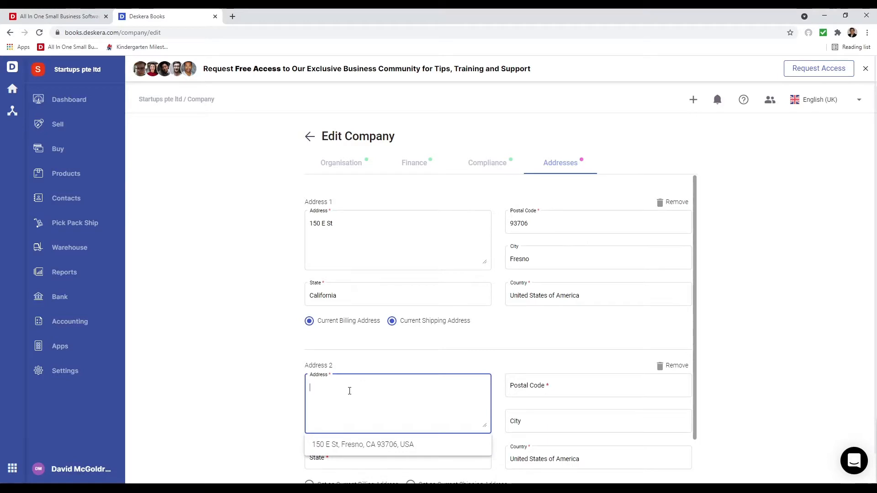
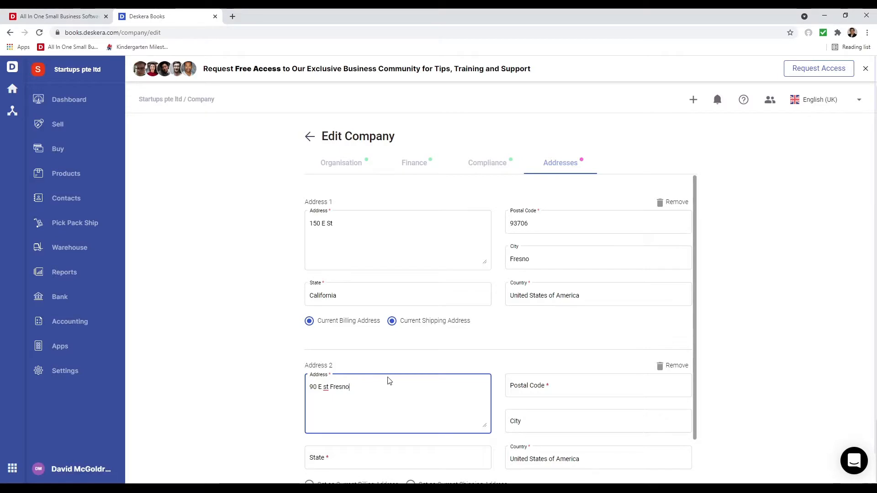
{"action": "scroll", "coordinate": [388, 380], "scroll_direction": "down", "scroll_amount": 3}
{"action": "left_click", "coordinate": [359, 398]}
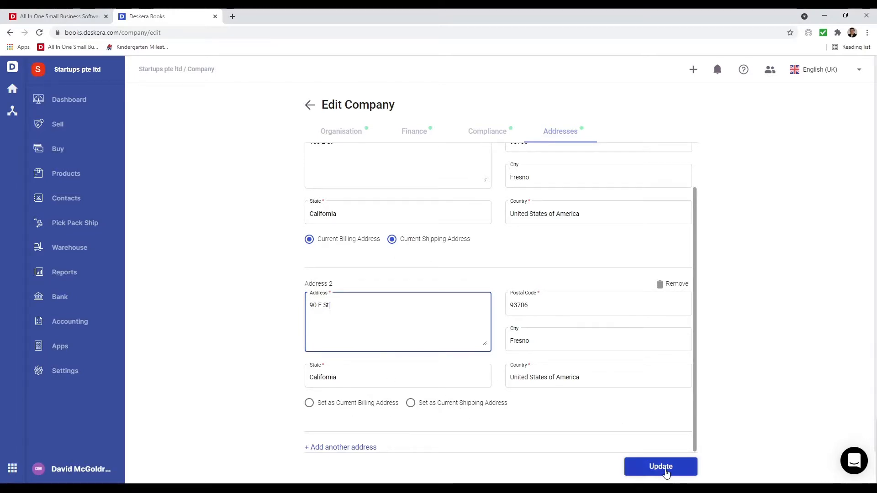
{"action": "left_click", "coordinate": [665, 470]}
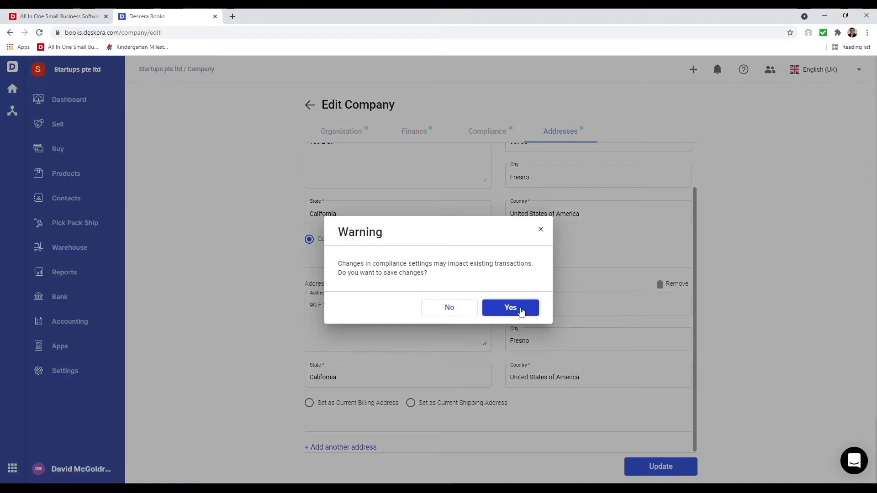
{"action": "left_click", "coordinate": [522, 308]}
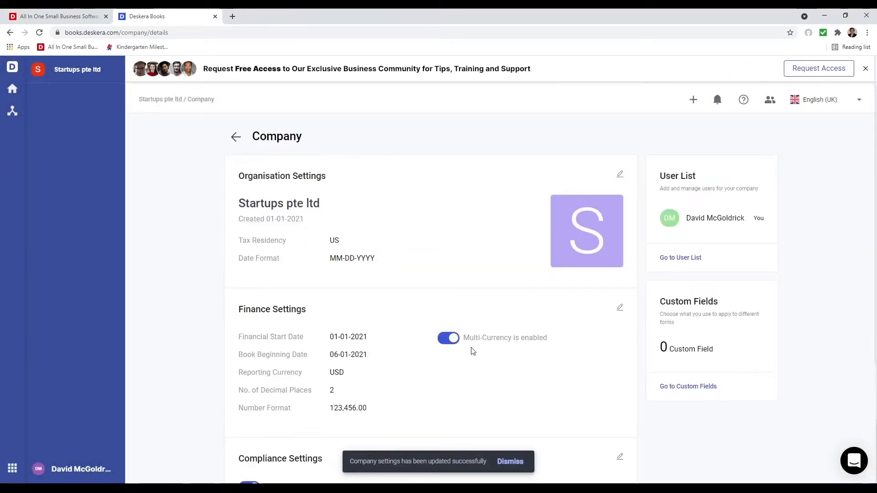
{"action": "scroll", "coordinate": [415, 342], "scroll_direction": "down", "scroll_amount": 5}
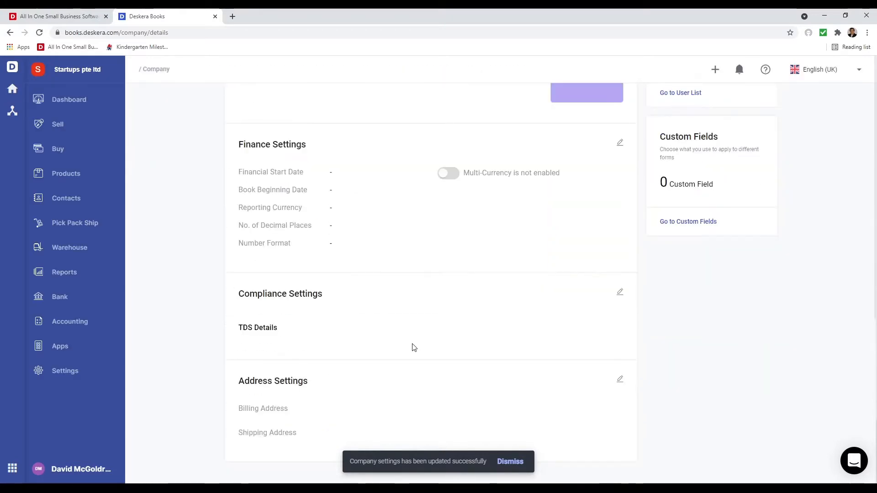
- In Currency settings, make Mexican Peso visible and activate Barbados Dollar and Egyptian Pound
{"action": "left_click", "coordinate": [57, 378]}
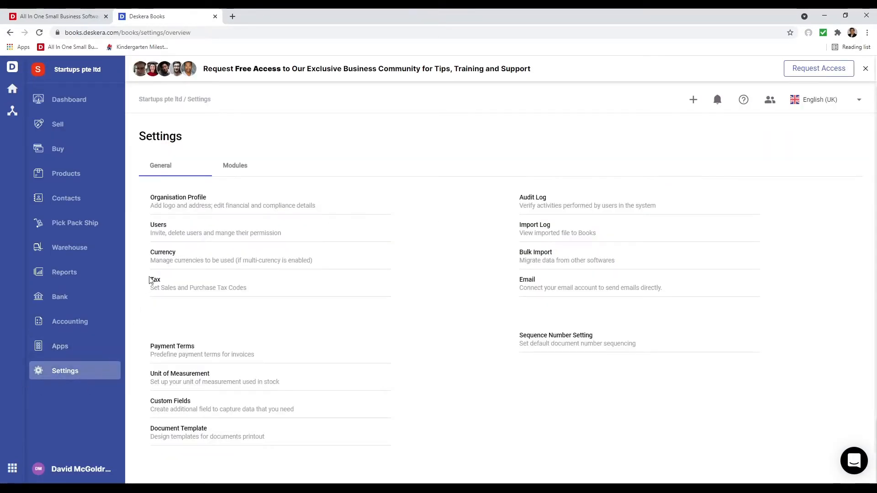
{"action": "left_click", "coordinate": [163, 256]}
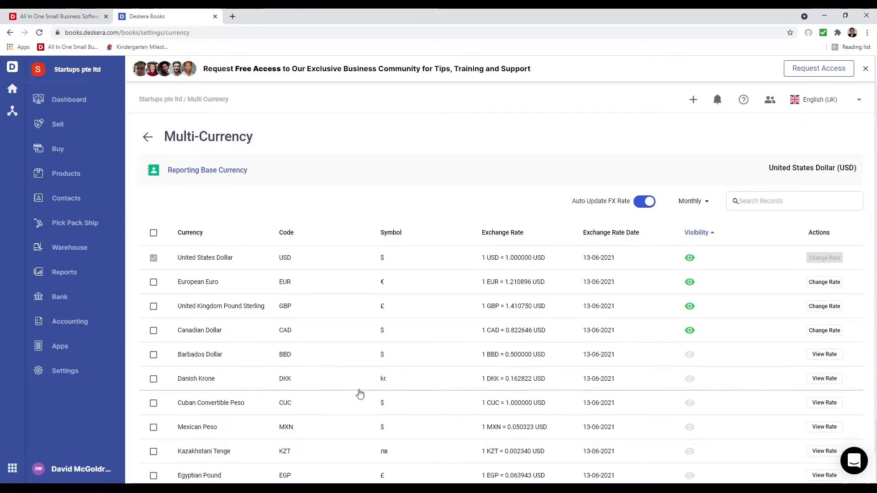
{"action": "scroll", "coordinate": [562, 360], "scroll_direction": "down", "scroll_amount": 2}
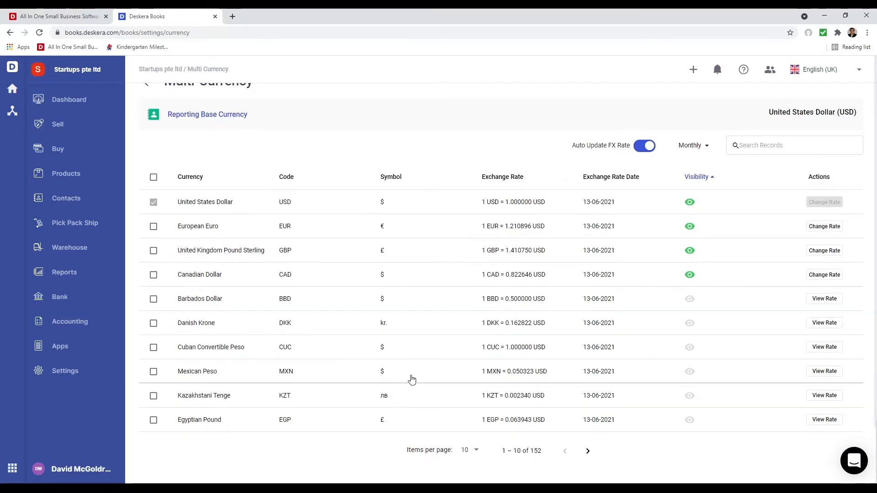
{"action": "left_click", "coordinate": [690, 372]}
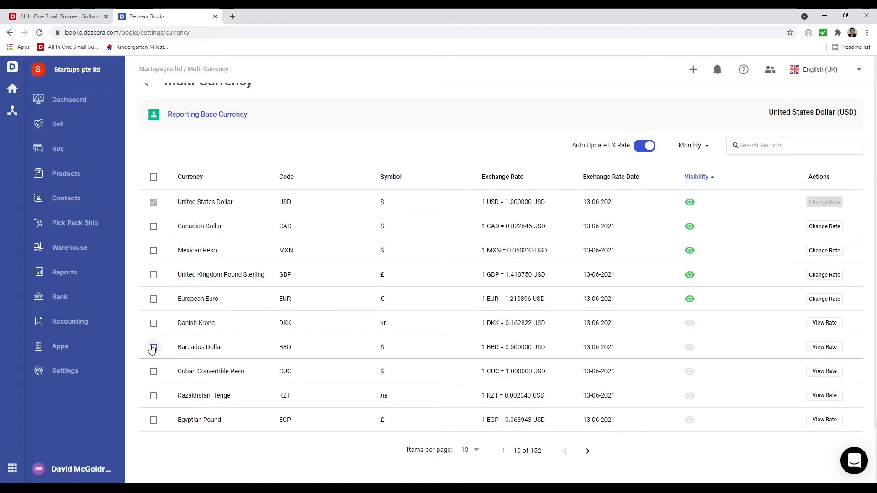
{"action": "left_click", "coordinate": [153, 348]}
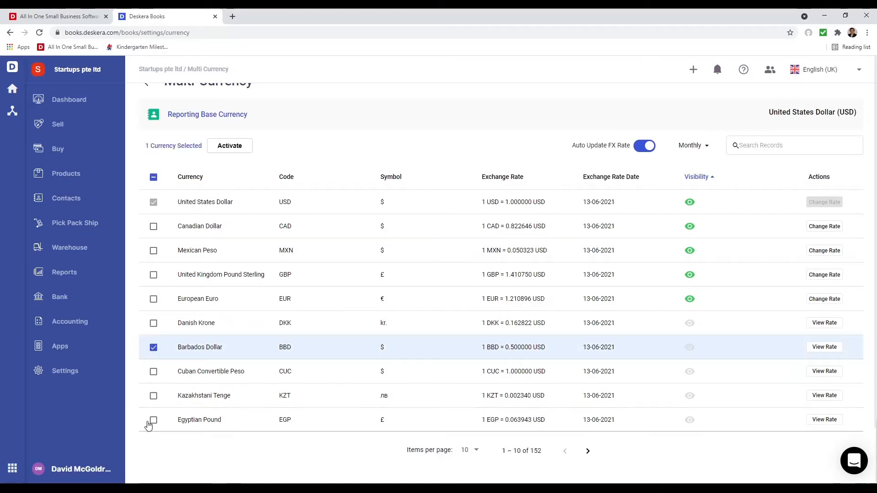
{"action": "left_click", "coordinate": [152, 421]}
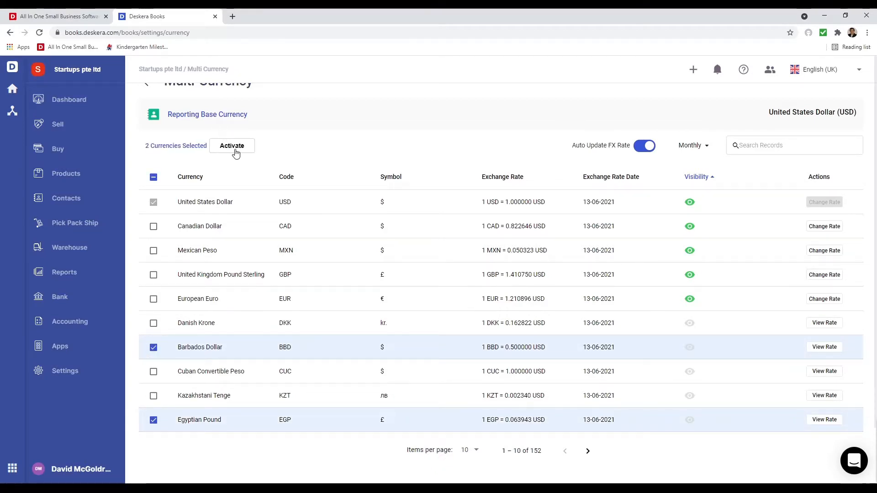
{"action": "left_click", "coordinate": [236, 151]}
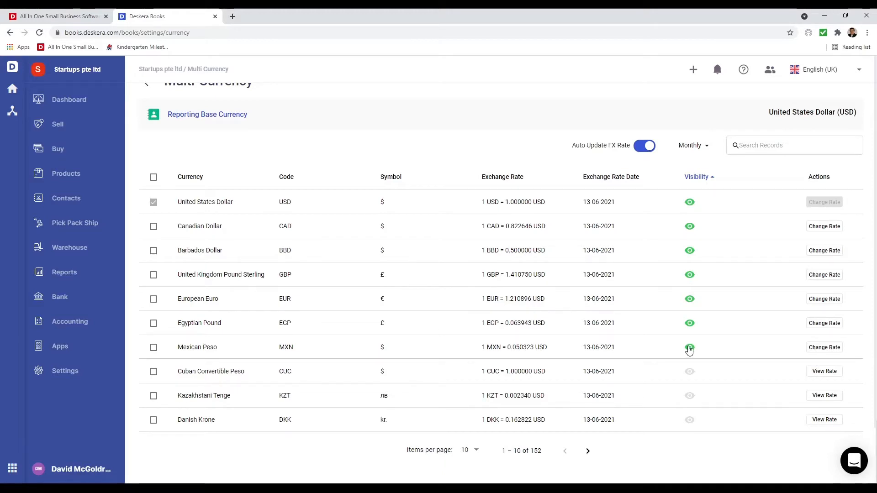
- Hide Mexican Peso again and deactivate Egyptian Pound and Barbados Dollar
{"action": "left_click", "coordinate": [689, 349]}
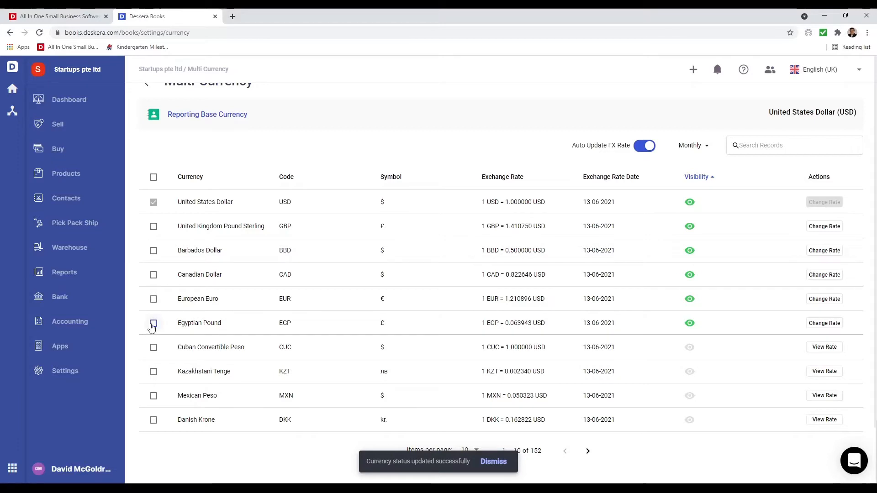
{"action": "left_click", "coordinate": [153, 323]}
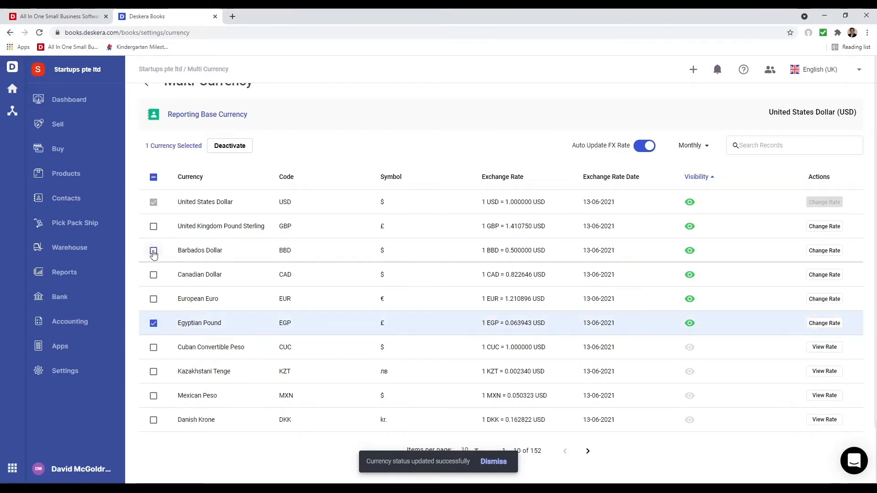
{"action": "left_click", "coordinate": [154, 250]}
{"action": "left_click", "coordinate": [239, 150]}
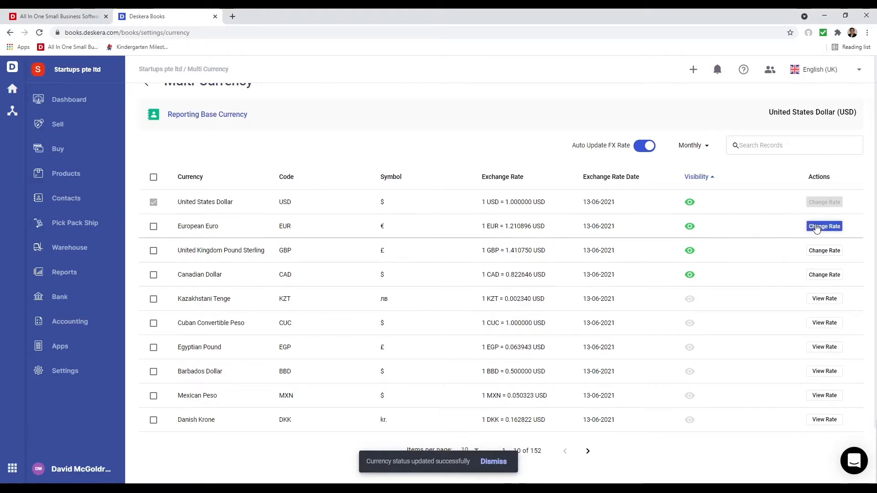
{"action": "left_click", "coordinate": [817, 227]}
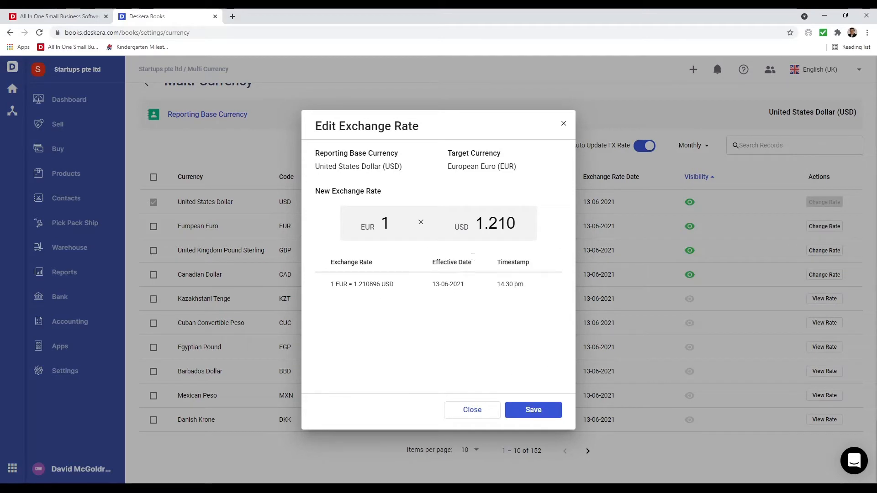
{"action": "left_click_drag", "start_coordinate": [501, 224], "coordinate": [573, 222]}
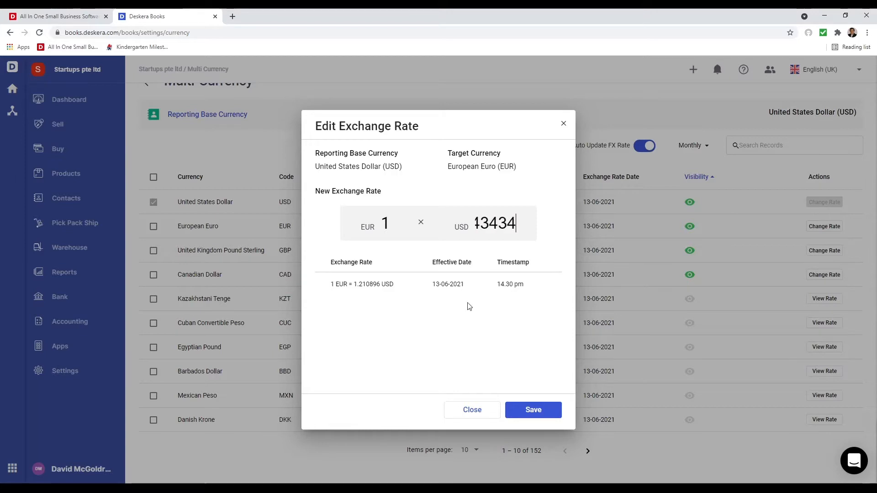
{"action": "left_click", "coordinate": [468, 330]}
{"action": "left_click", "coordinate": [555, 417]}
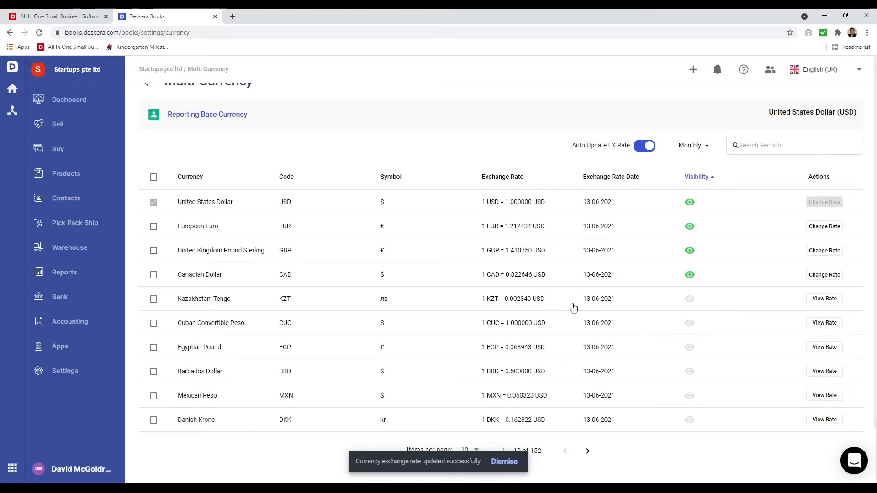
{"action": "left_click", "coordinate": [826, 299]}
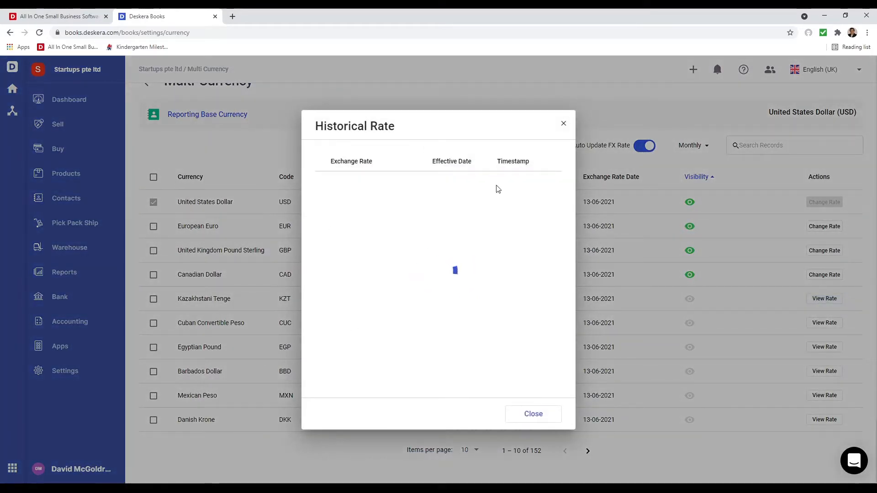
{"action": "left_click", "coordinate": [563, 124]}
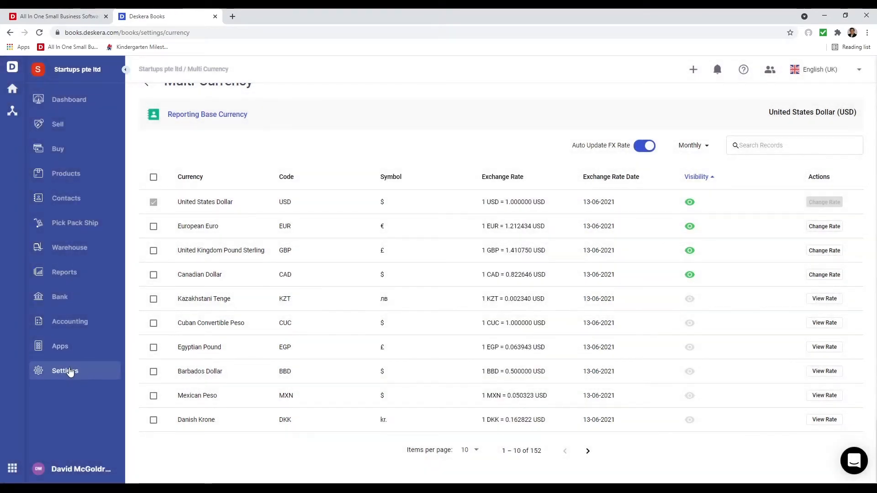
- Add and save a payment term named NET 90 with 90 term days
{"action": "left_click", "coordinate": [68, 371]}
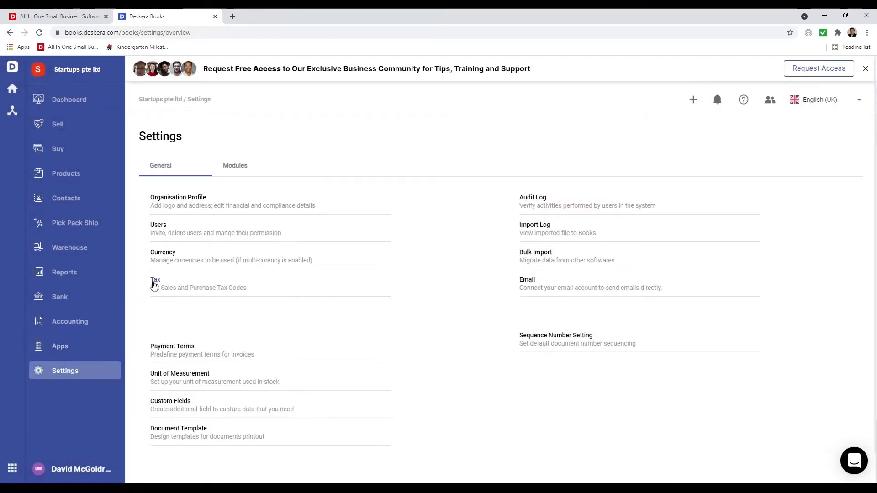
{"action": "left_click", "coordinate": [174, 349]}
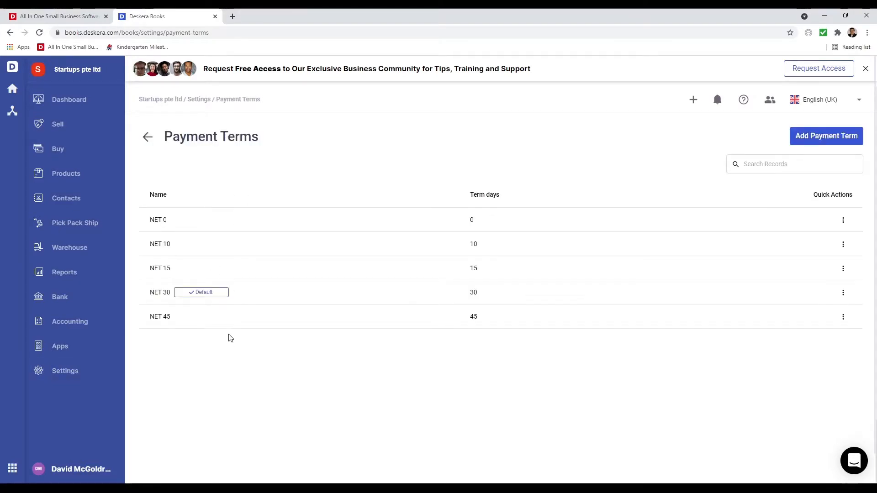
{"action": "left_click", "coordinate": [838, 141]}
{"action": "left_click", "coordinate": [384, 248]}
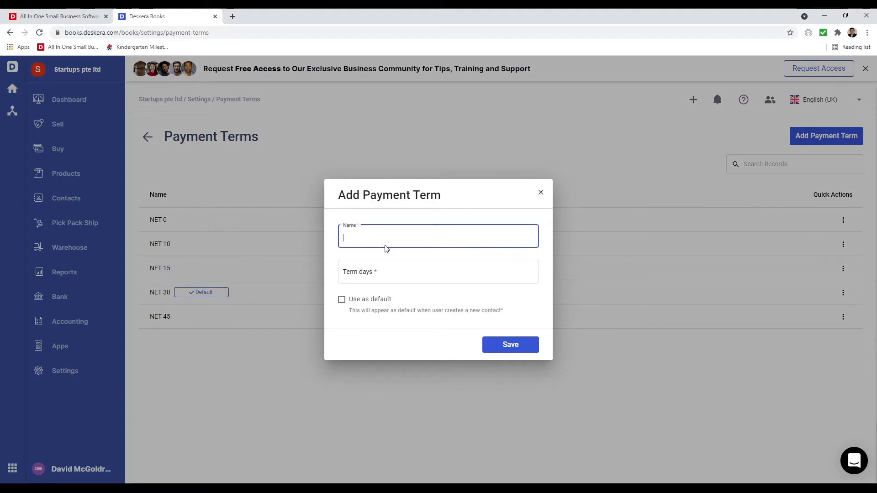
{"action": "type", "text": "NET "}
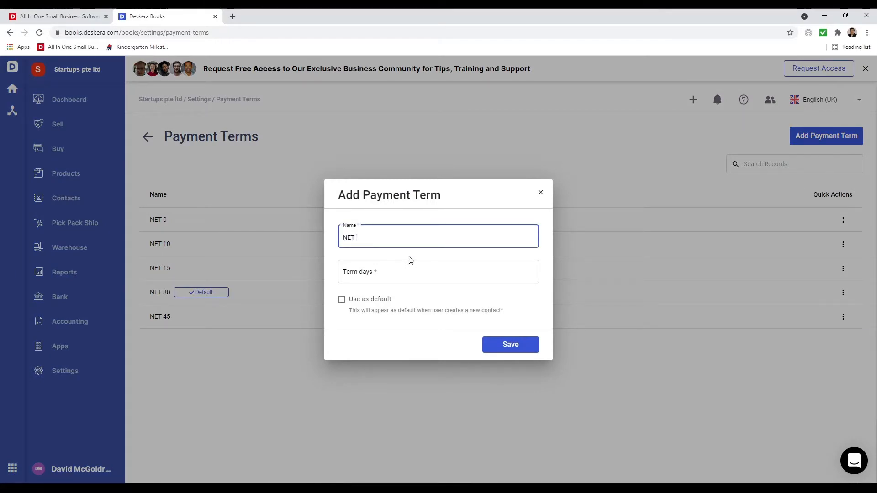
{"action": "type", "text": "90"}
{"action": "left_click", "coordinate": [445, 267]}
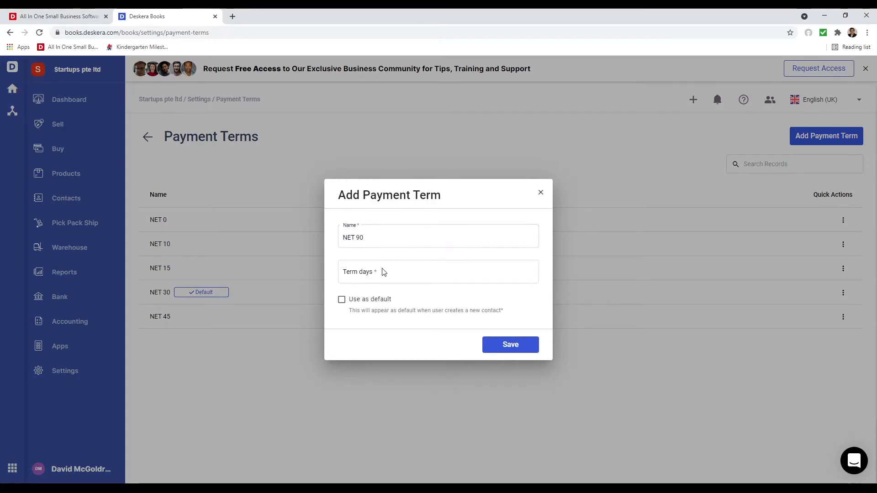
{"action": "left_click", "coordinate": [394, 273]}
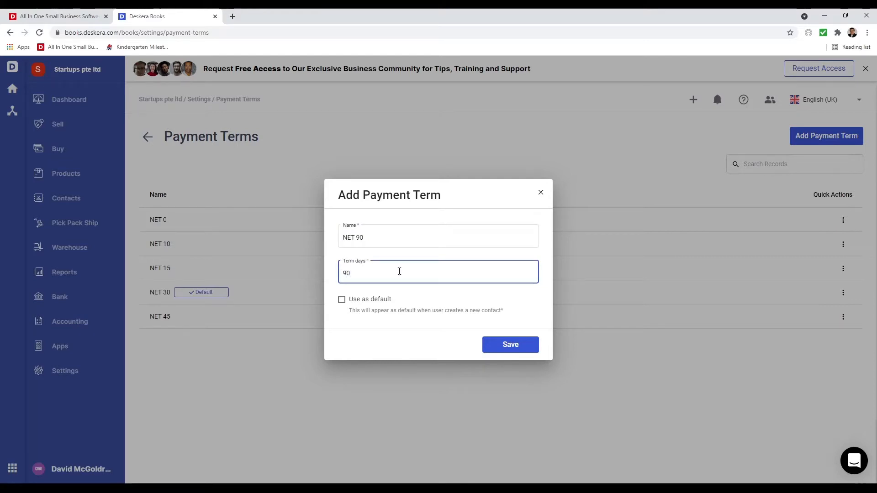
{"action": "left_click", "coordinate": [526, 351]}
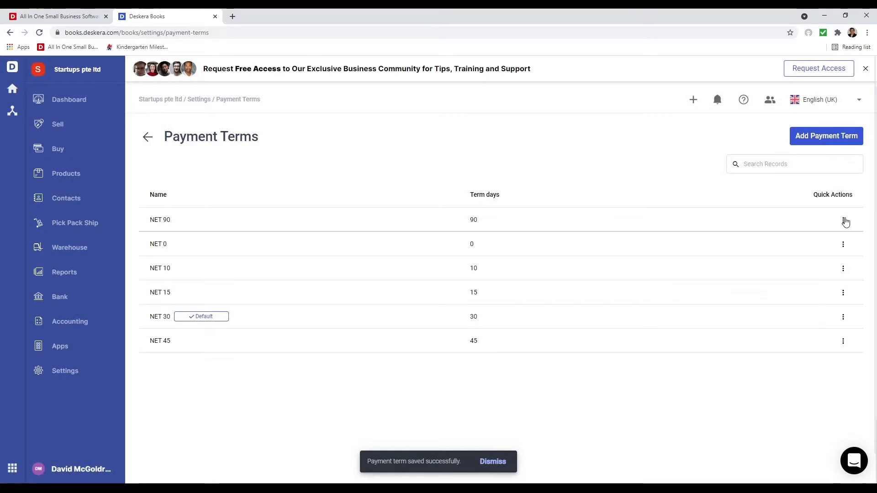
- Open and dismiss the quick-action menus for the NET 90 and NET 10 terms
{"action": "left_click", "coordinate": [845, 221]}
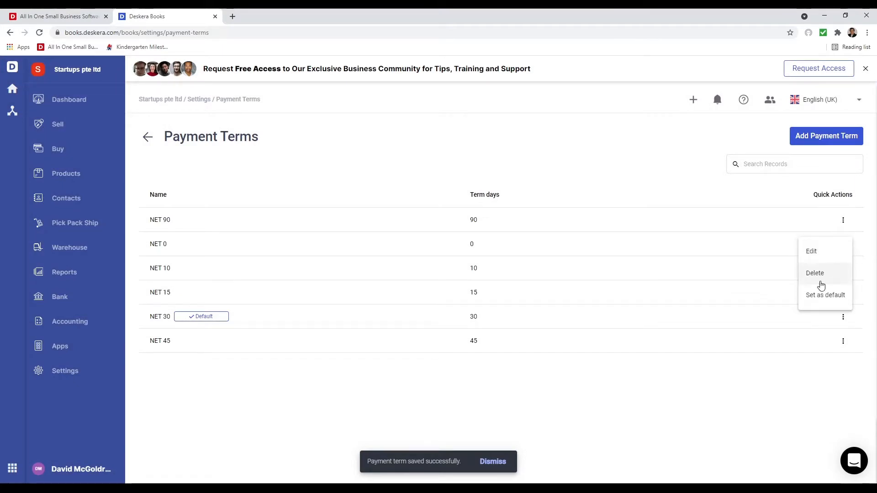
{"action": "left_click", "coordinate": [824, 395]}
{"action": "left_click", "coordinate": [844, 270]}
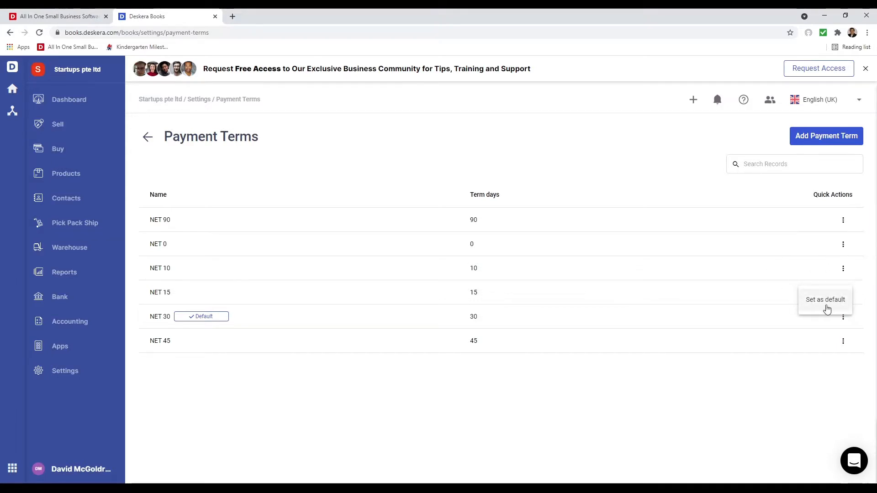
{"action": "left_click", "coordinate": [753, 427]}
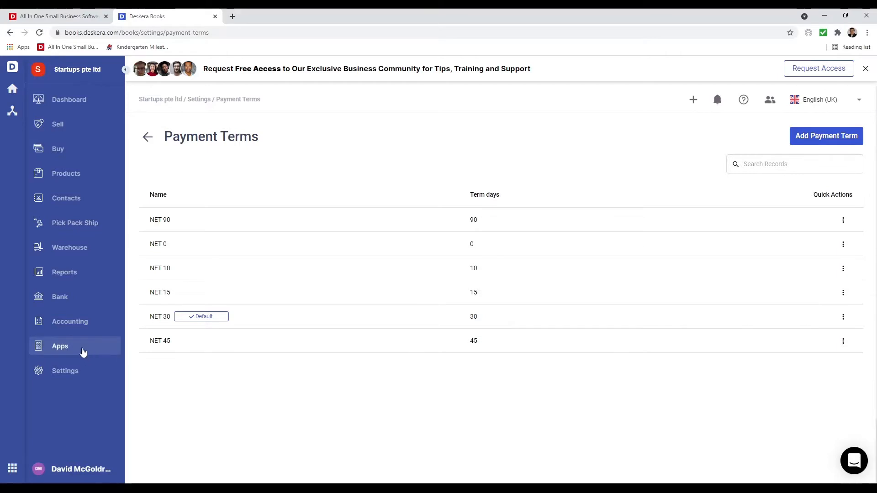
- Save a new unit of measurement named MT with description MT, then go to Custom Fields
{"action": "left_click", "coordinate": [76, 372]}
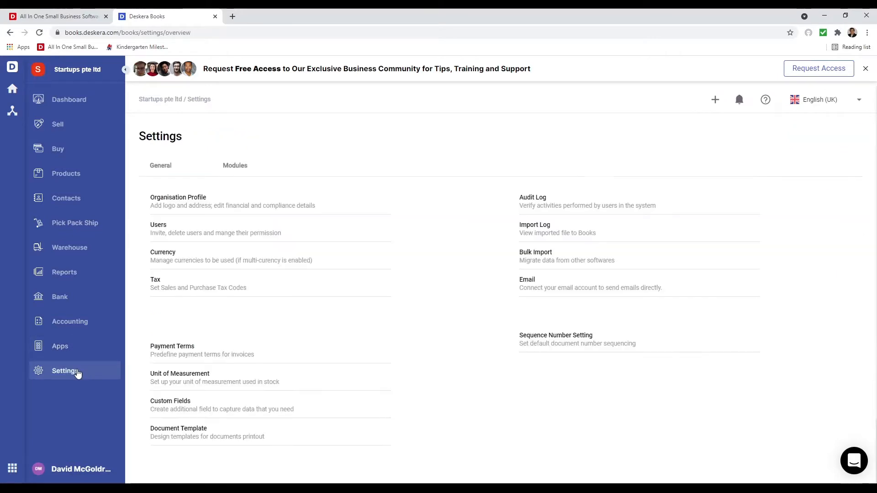
{"action": "left_click", "coordinate": [178, 376]}
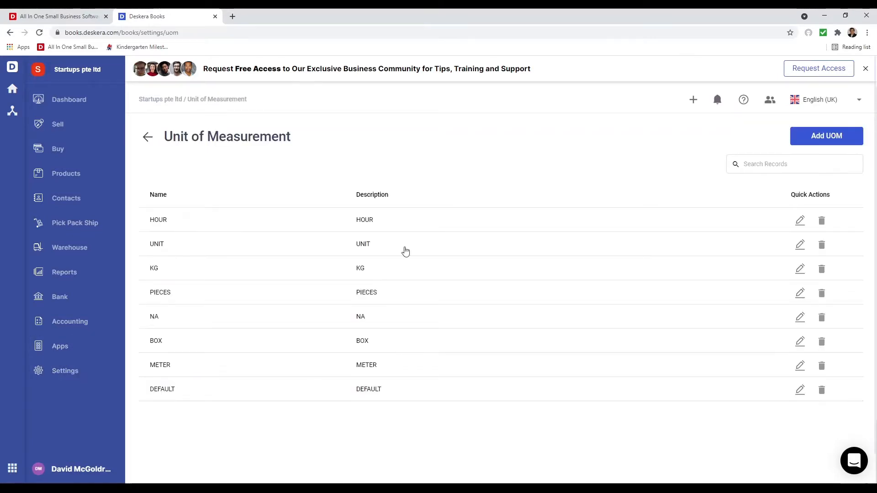
{"action": "left_click", "coordinate": [837, 137]}
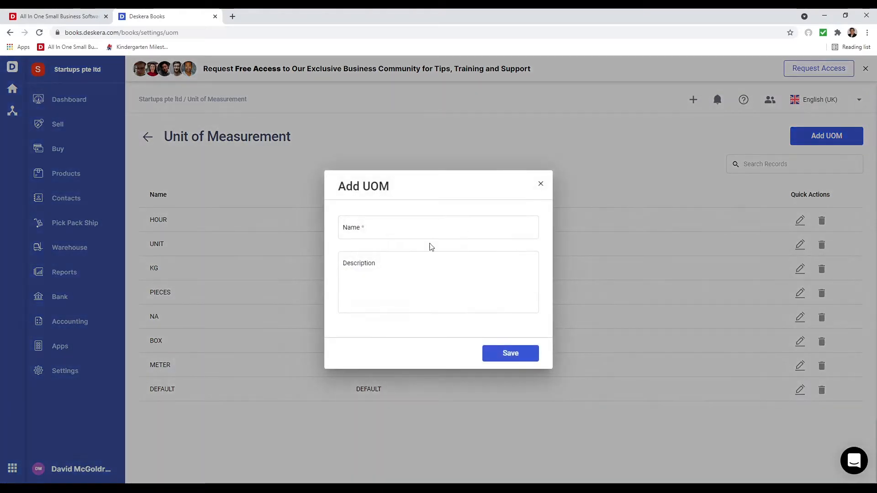
{"action": "left_click", "coordinate": [390, 233]}
{"action": "type", "text": "MT"}
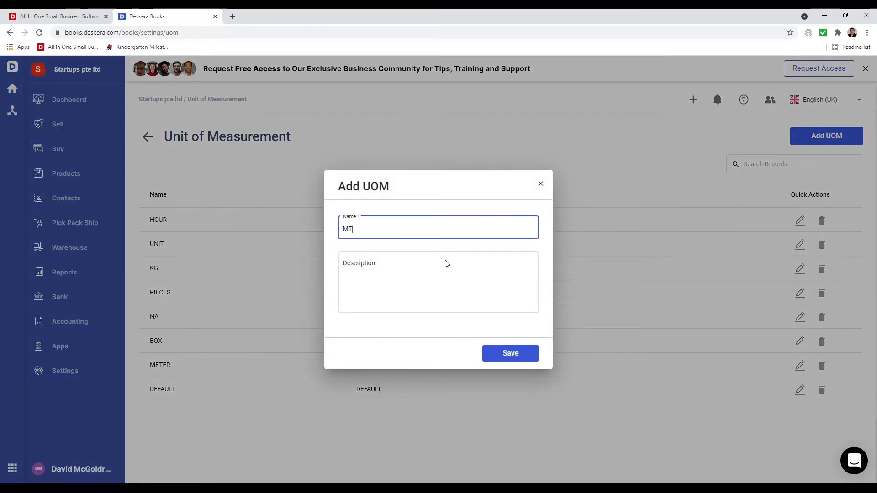
{"action": "left_click", "coordinate": [411, 306]}
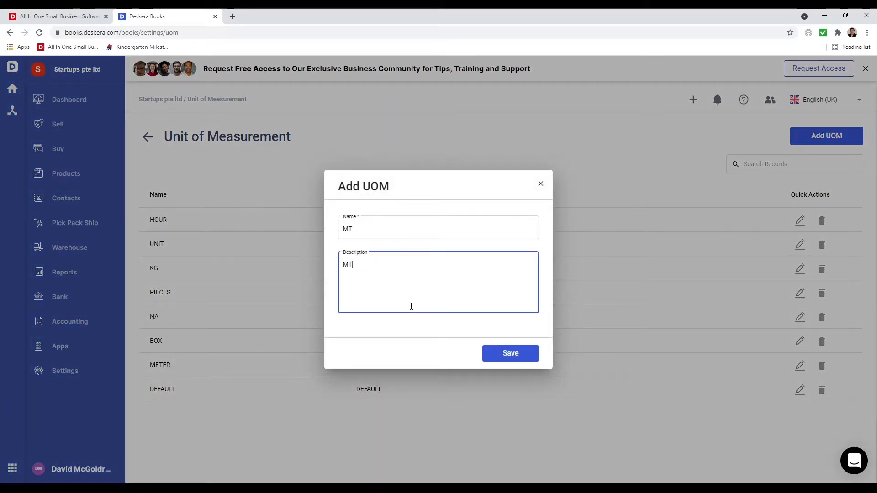
{"action": "left_click", "coordinate": [509, 360]}
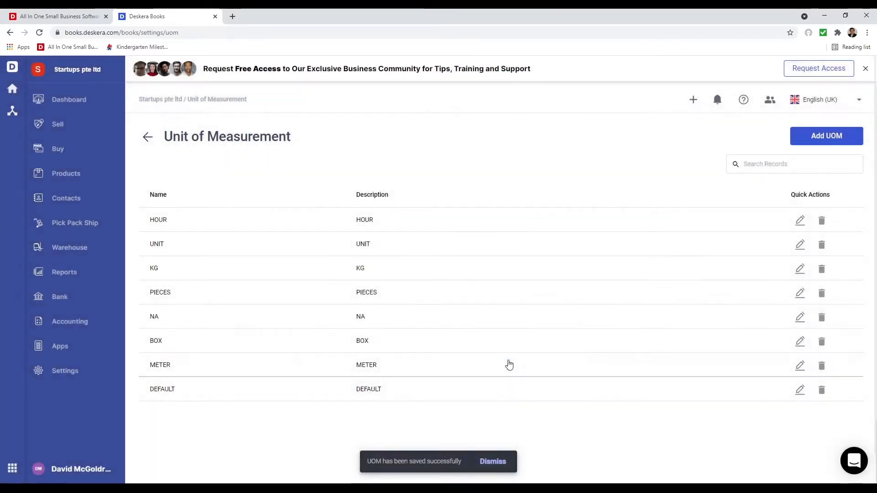
{"action": "left_click", "coordinate": [72, 371]}
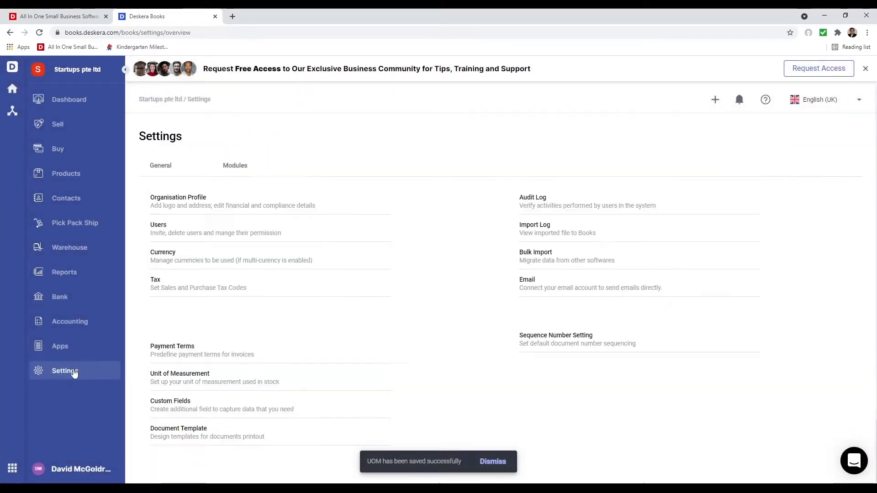
{"action": "left_click", "coordinate": [175, 372]}
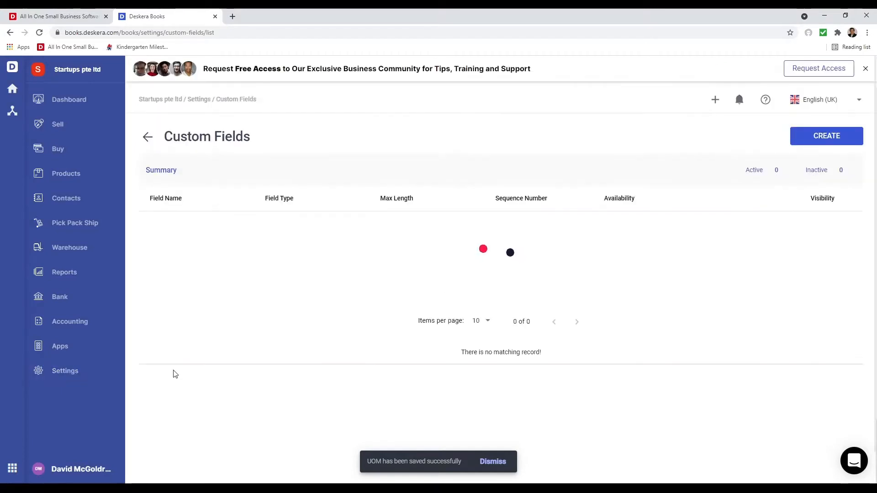
- Begin a new text custom field named Contact Person with a maximum length of 100
{"action": "left_click", "coordinate": [825, 136]}
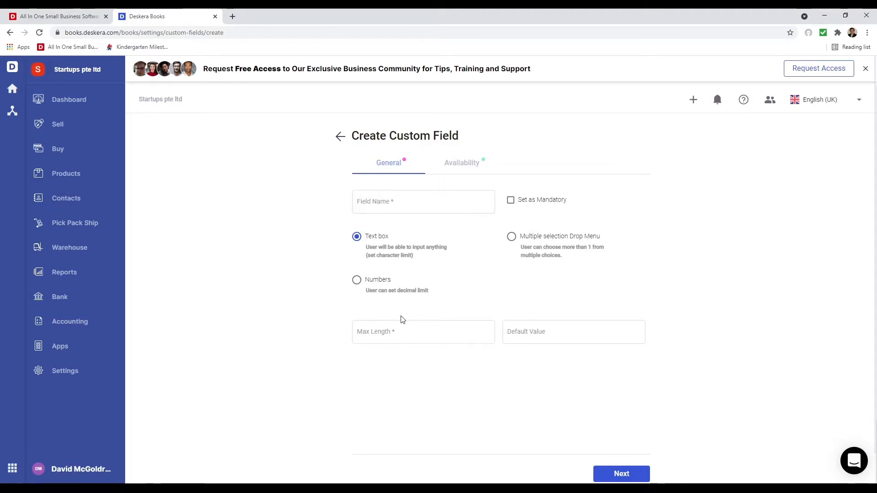
{"action": "left_click", "coordinate": [388, 207]}
{"action": "type", "text": "Contact Person"}
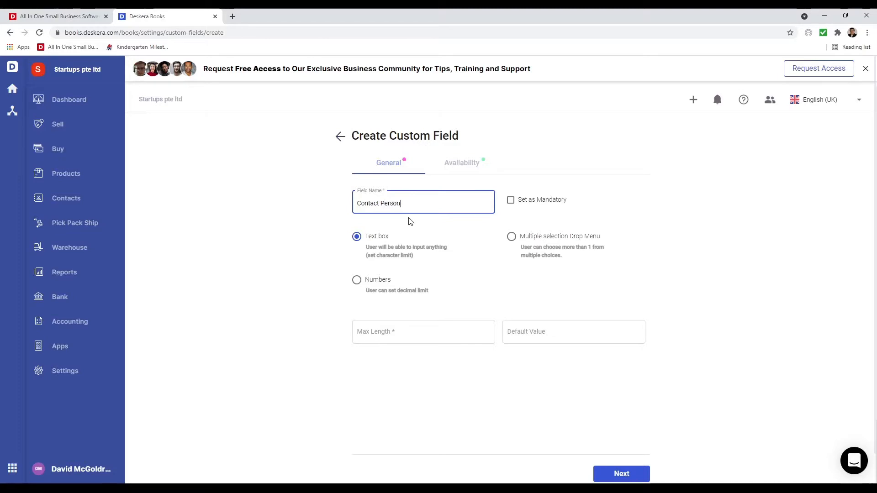
{"action": "left_click", "coordinate": [391, 333]}
{"action": "type", "text": "10"}
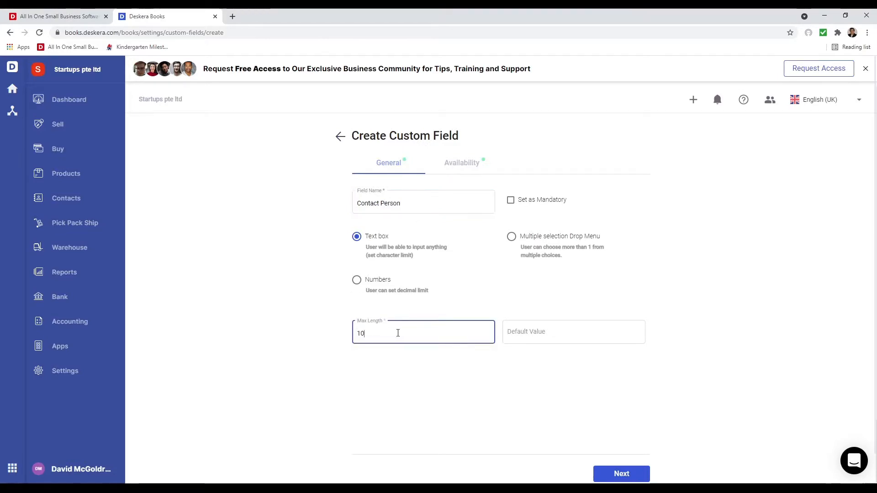
{"action": "type", "text": "0"}
- Make the field available on contacts, quotations, invoices and bills, and create it
{"action": "left_click", "coordinate": [460, 164]}
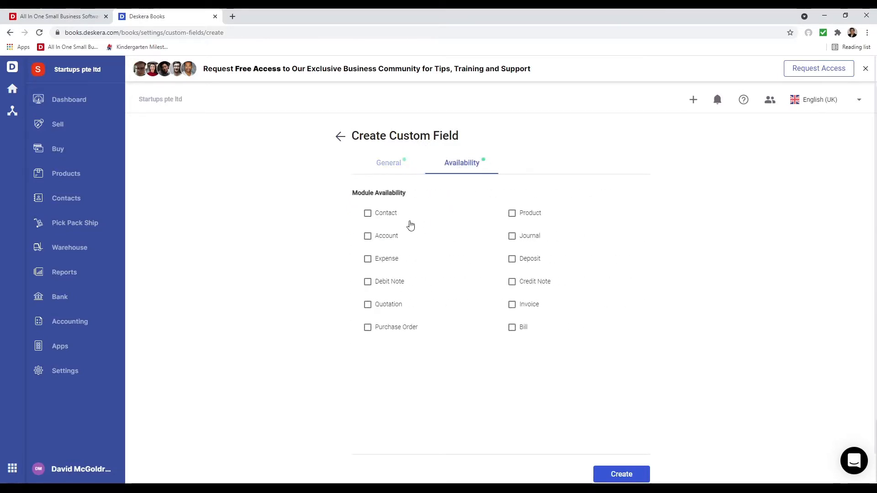
{"action": "left_click", "coordinate": [369, 215]}
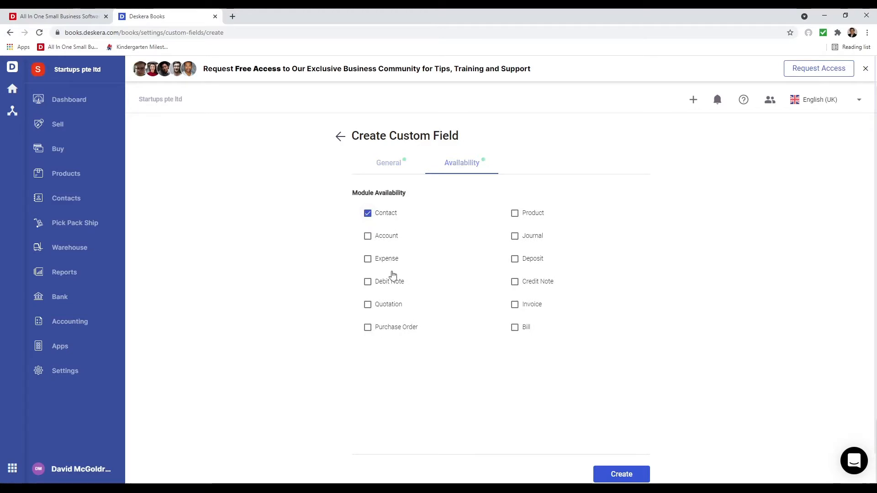
{"action": "left_click", "coordinate": [368, 305]}
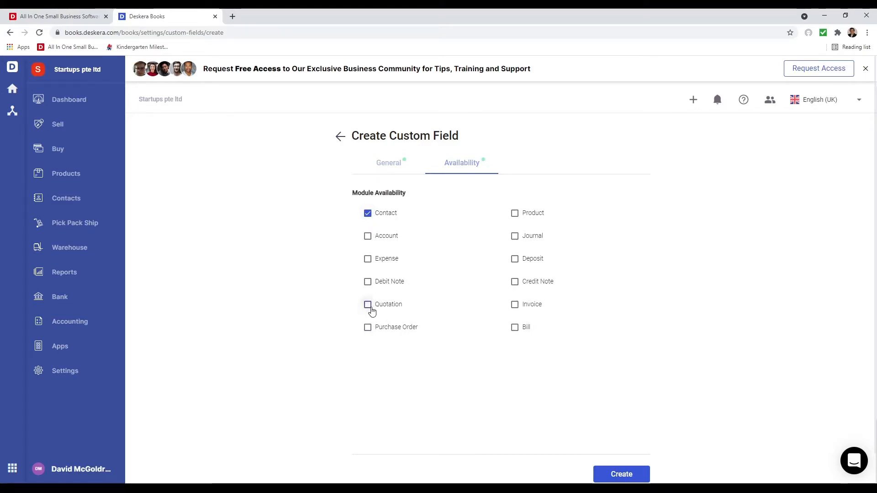
{"action": "left_click", "coordinate": [514, 305]}
{"action": "left_click", "coordinate": [514, 328]}
{"action": "left_click", "coordinate": [617, 475]}
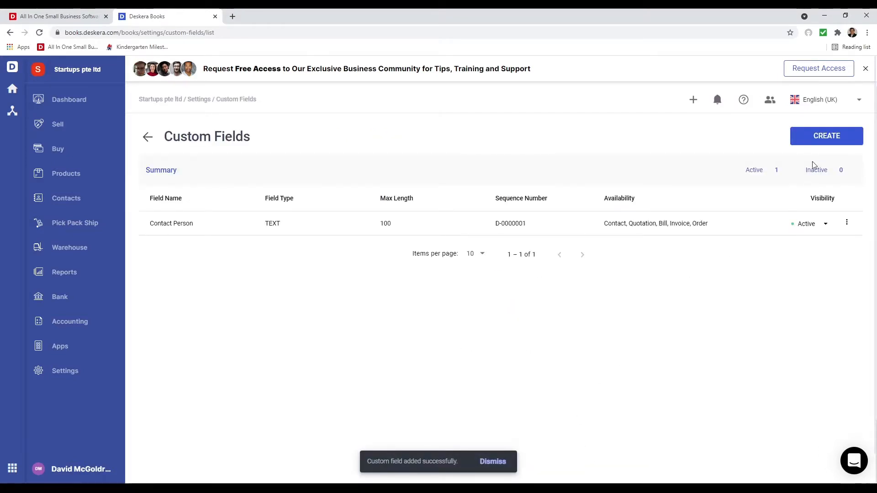
{"action": "left_click", "coordinate": [812, 139]}
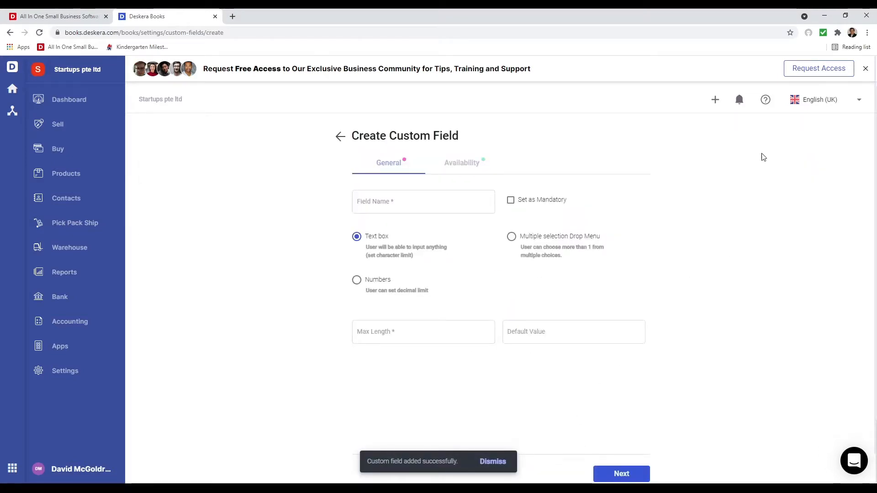
- Set up a multiple-selection dropdown field named Color with options Blue, Black and Red
{"action": "left_click", "coordinate": [513, 237]}
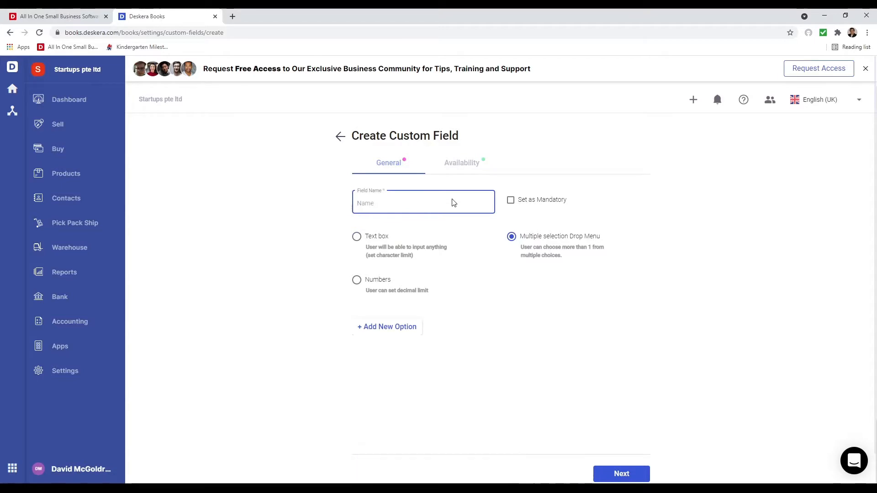
{"action": "type", "text": "Color"}
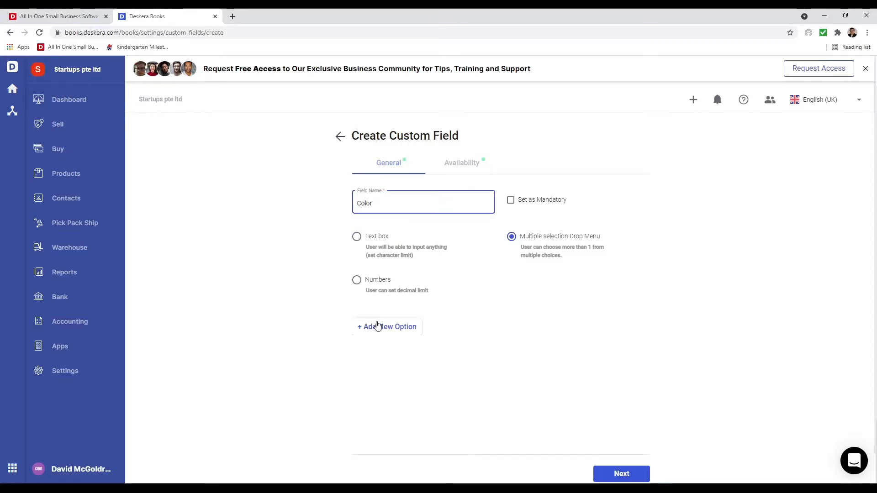
{"action": "left_click", "coordinate": [355, 327]}
{"action": "left_click", "coordinate": [394, 330]}
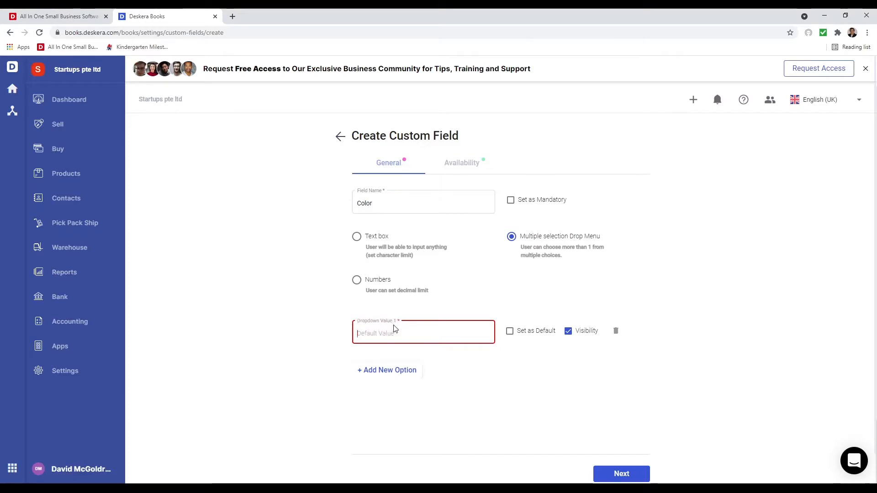
{"action": "type", "text": "Blue"}
{"action": "left_click", "coordinate": [387, 370]}
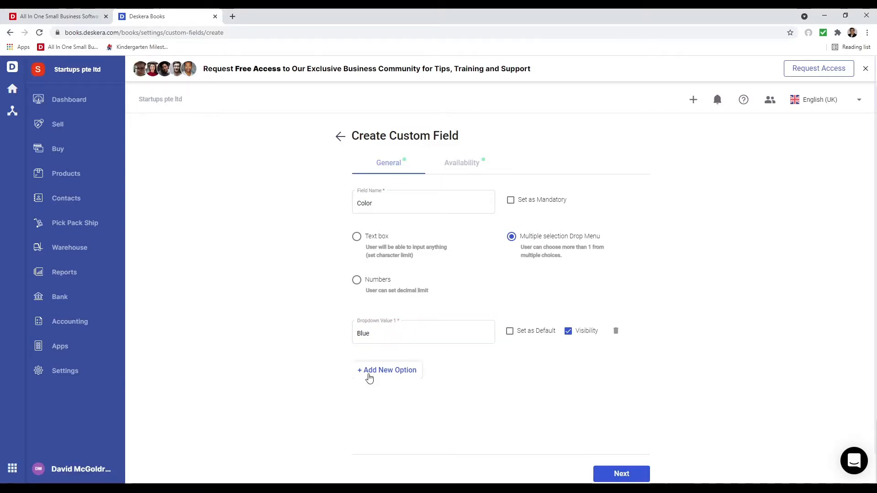
{"action": "left_click", "coordinate": [371, 378]}
{"action": "type", "text": "Black"}
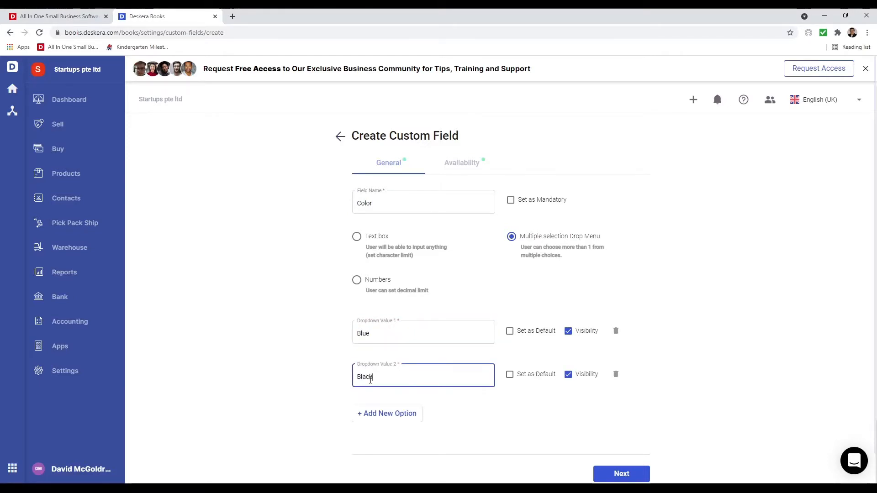
{"action": "left_click", "coordinate": [366, 414]}
{"action": "left_click", "coordinate": [369, 419]}
{"action": "type", "text": "Red"}
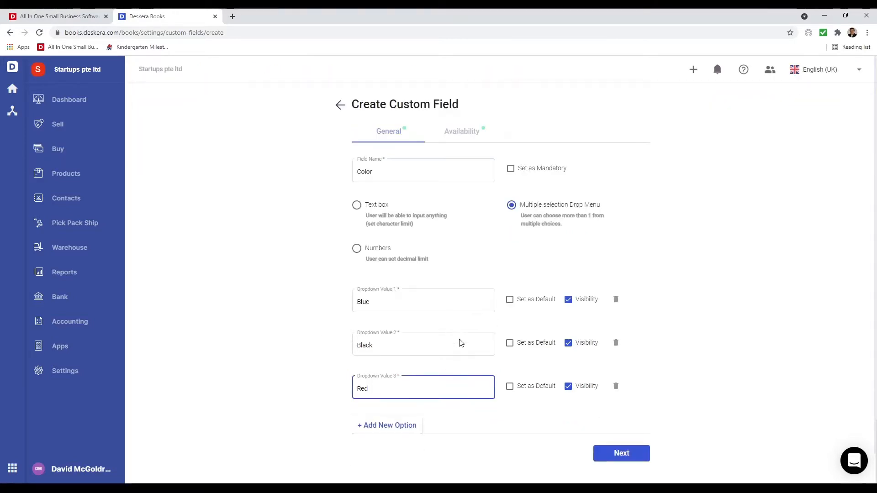
- Make the Color field available on products and create it
{"action": "left_click", "coordinate": [630, 451]}
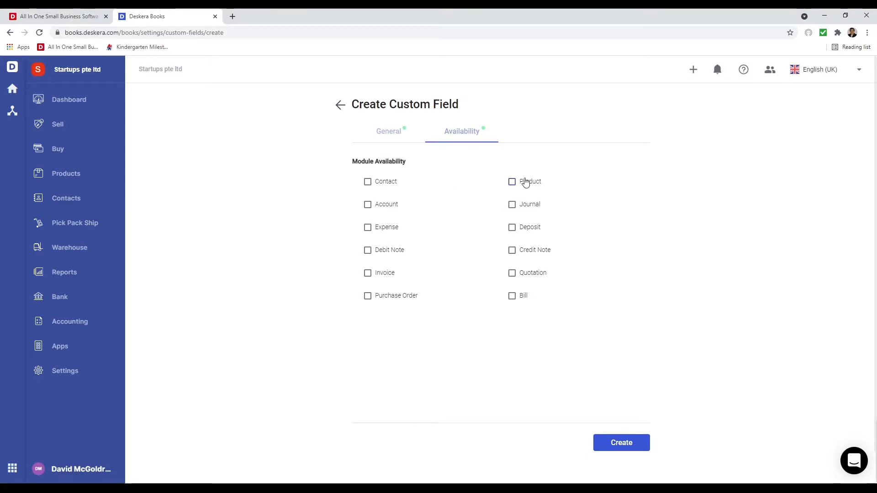
{"action": "left_click", "coordinate": [523, 182]}
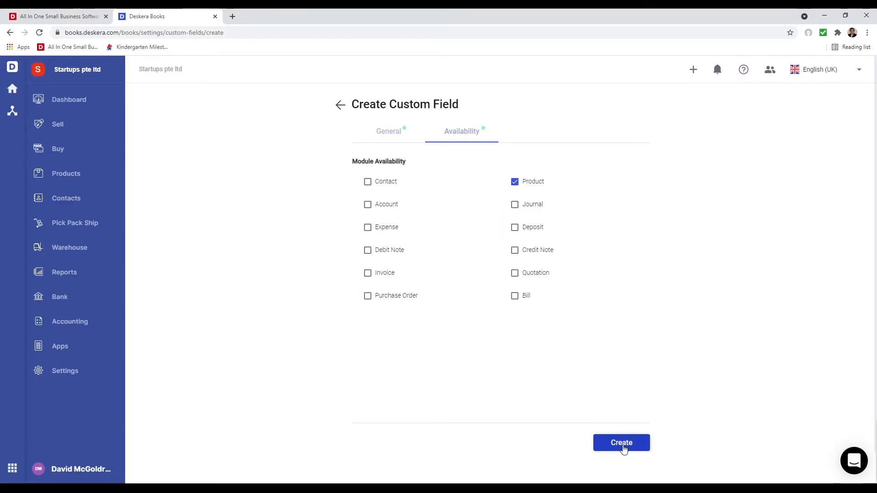
{"action": "left_click", "coordinate": [622, 445]}
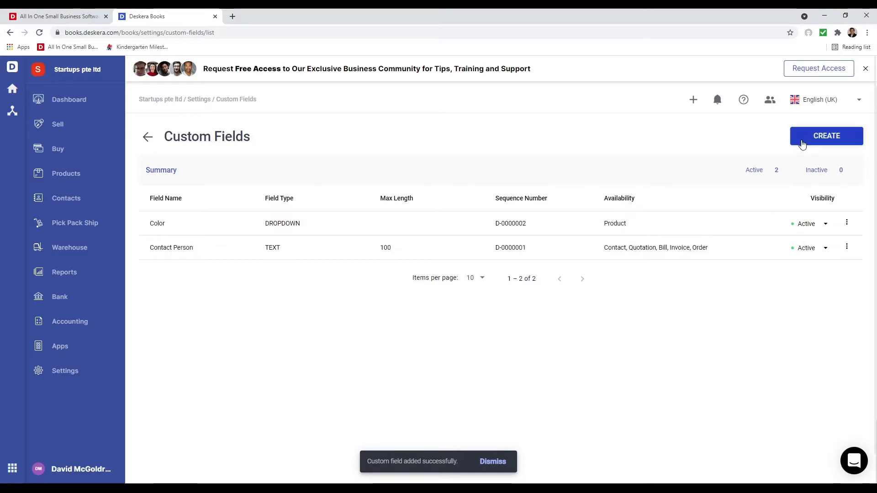
- Start a new numbers custom field named Size of Company with decimal precision 0
{"action": "left_click", "coordinate": [818, 137]}
{"action": "left_click", "coordinate": [378, 285]}
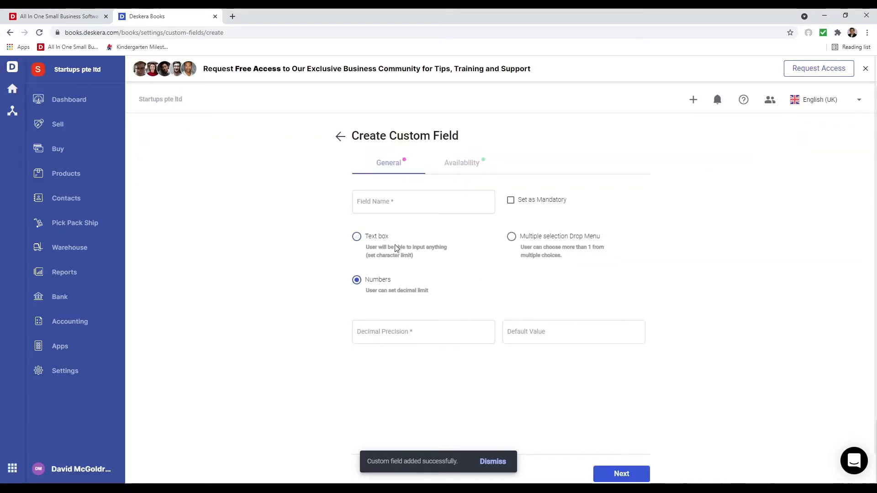
{"action": "left_click", "coordinate": [418, 204]}
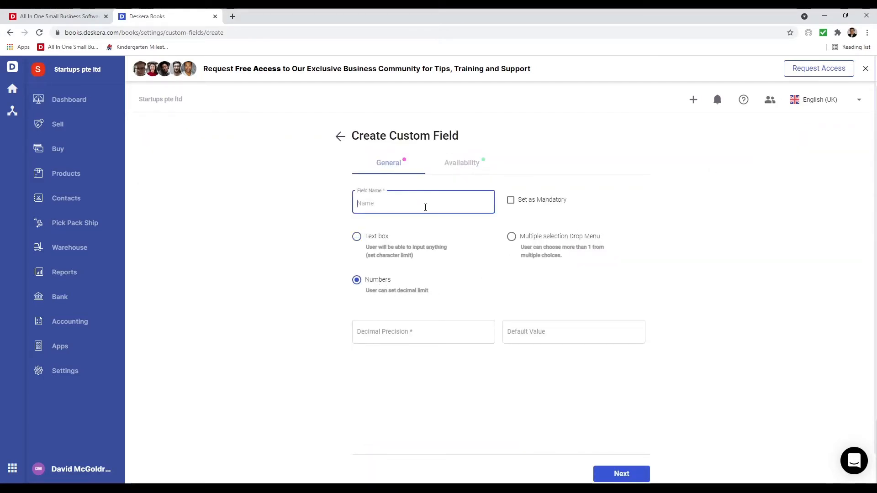
{"action": "type", "text": "Size of Company"}
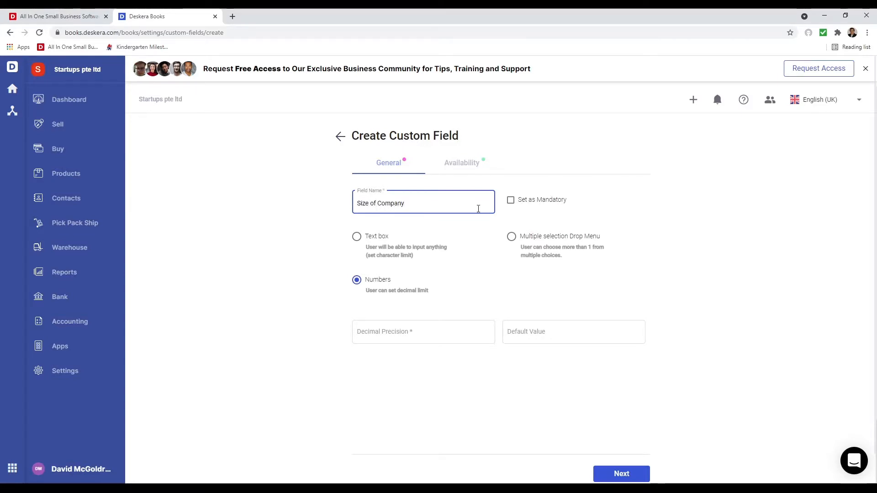
{"action": "left_click", "coordinate": [383, 333]}
{"action": "type", "text": "0"}
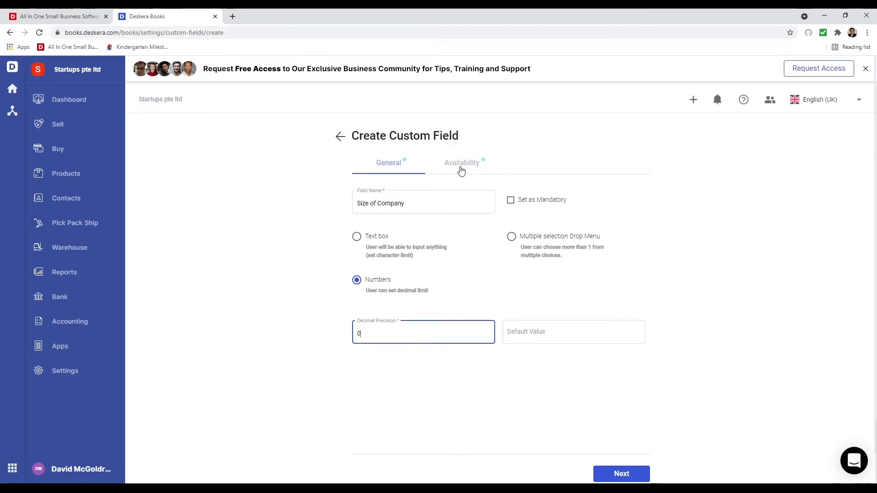
- Make it available on contacts, invoices, bills, quotations and purchase orders, then create it
{"action": "left_click", "coordinate": [461, 170]}
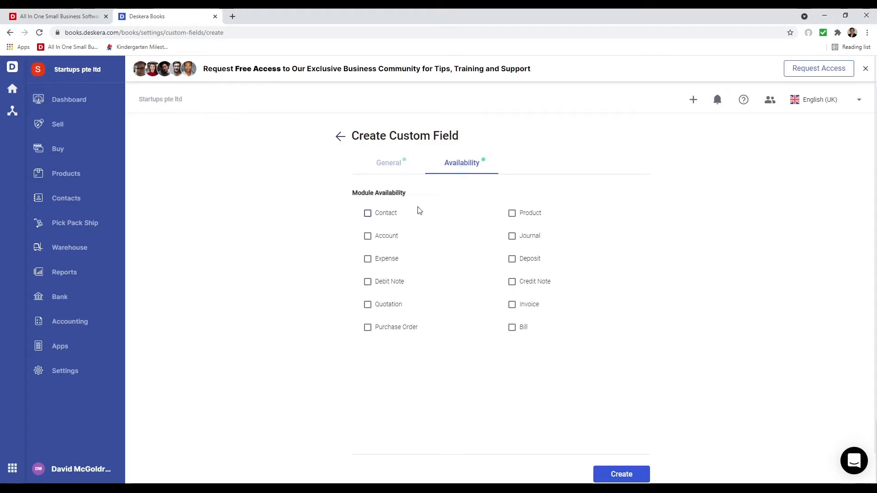
{"action": "left_click", "coordinate": [368, 214]}
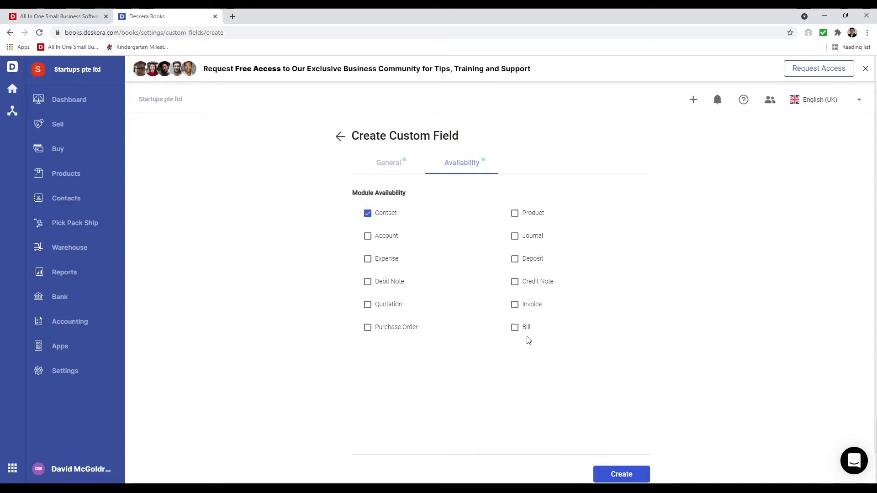
{"action": "left_click", "coordinate": [515, 305]}
{"action": "left_click", "coordinate": [514, 328]}
{"action": "left_click", "coordinate": [369, 305]}
{"action": "left_click", "coordinate": [369, 328]}
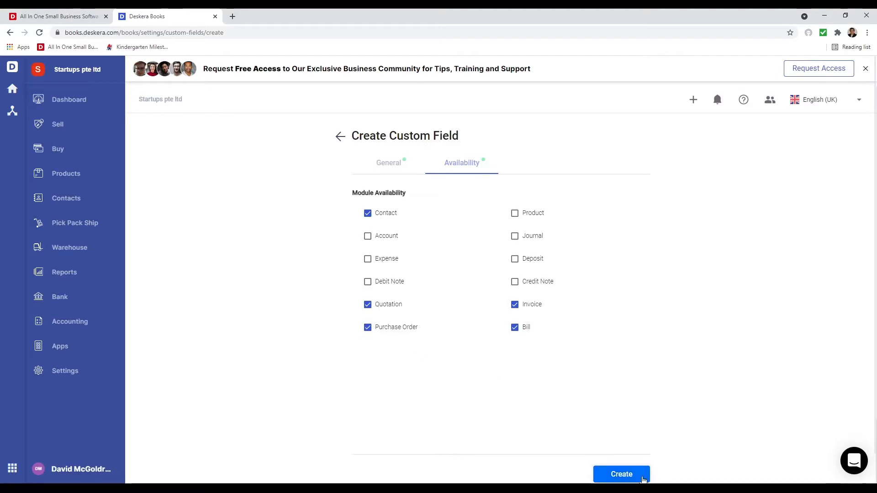
{"action": "left_click", "coordinate": [628, 475]}
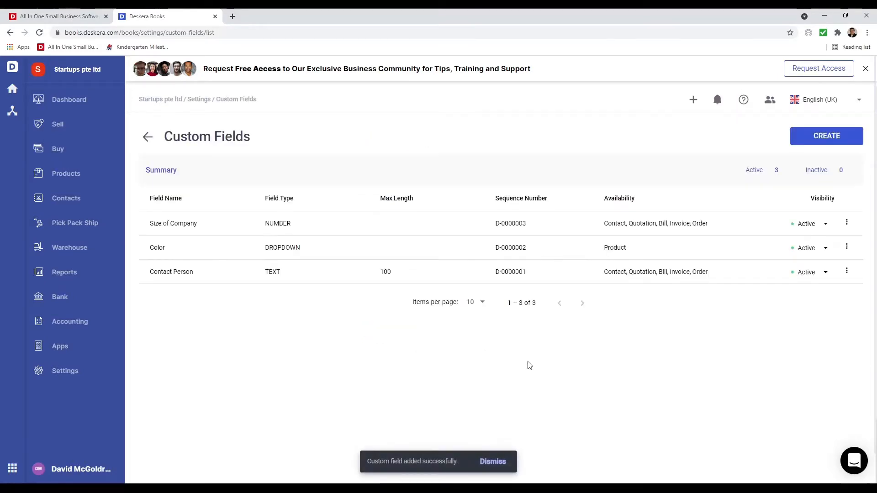
- View the Import Log, Bulk Import and Email setup pages in turn, returning to Settings
{"action": "left_click", "coordinate": [64, 371]}
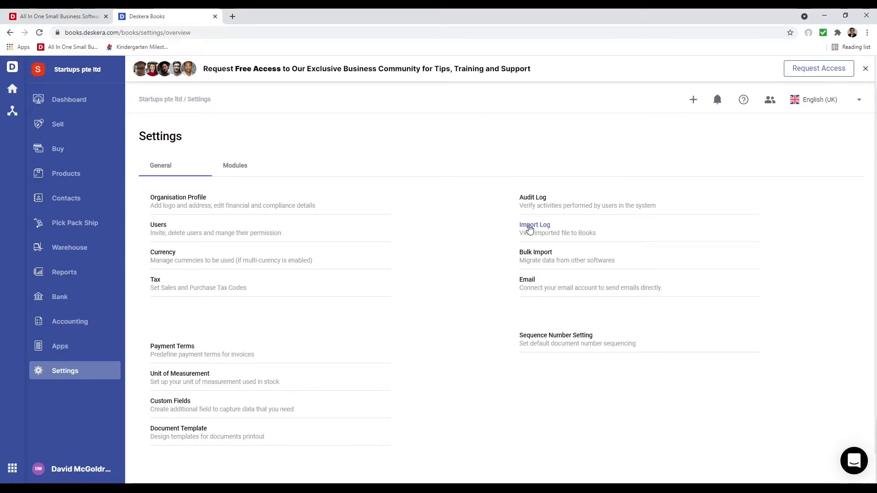
{"action": "left_click", "coordinate": [530, 228]}
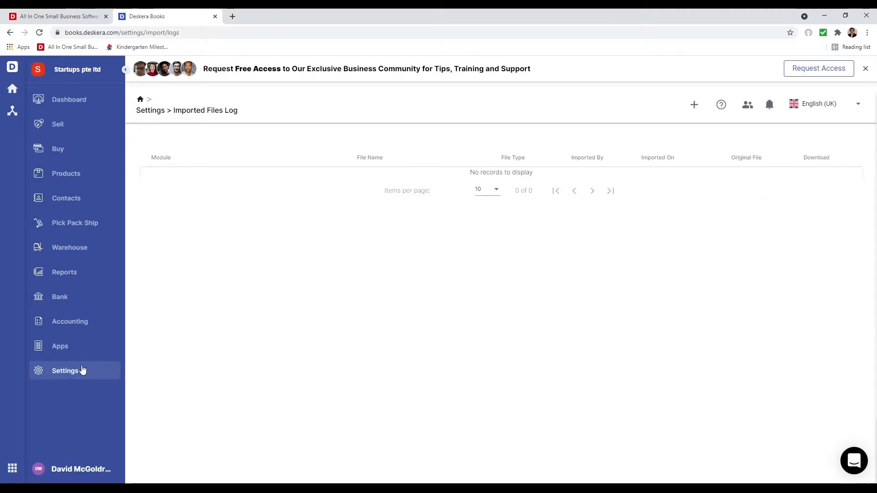
{"action": "left_click", "coordinate": [82, 370]}
{"action": "left_click", "coordinate": [543, 257]}
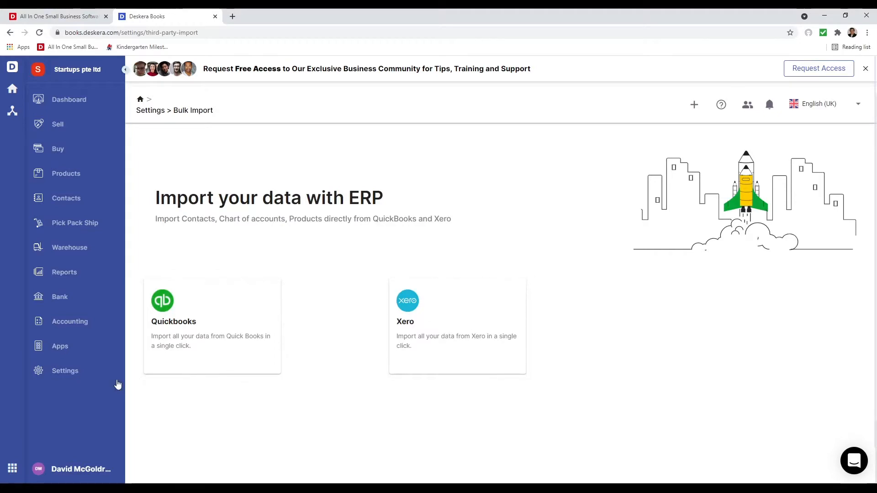
{"action": "left_click", "coordinate": [94, 375]}
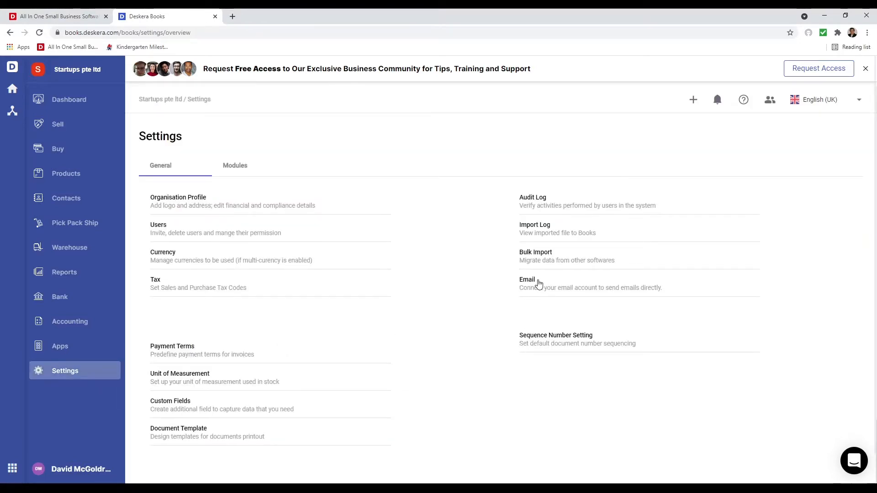
{"action": "left_click", "coordinate": [538, 282]}
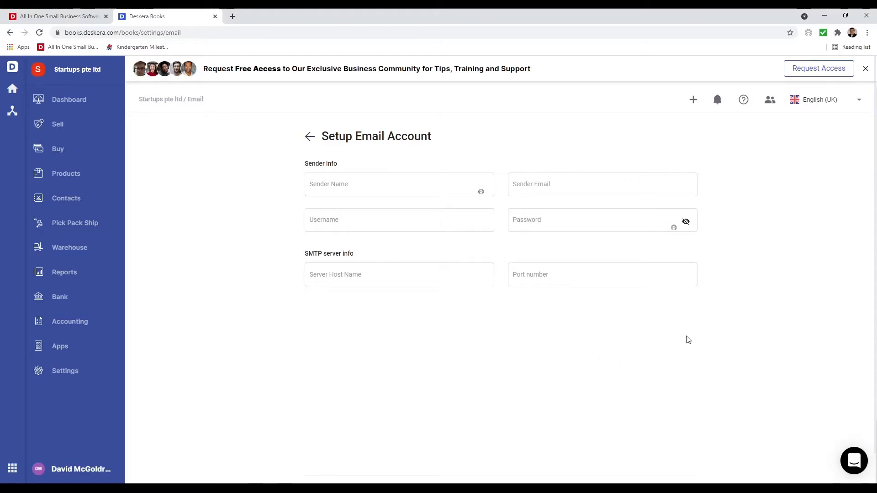
{"action": "left_click", "coordinate": [309, 136]}
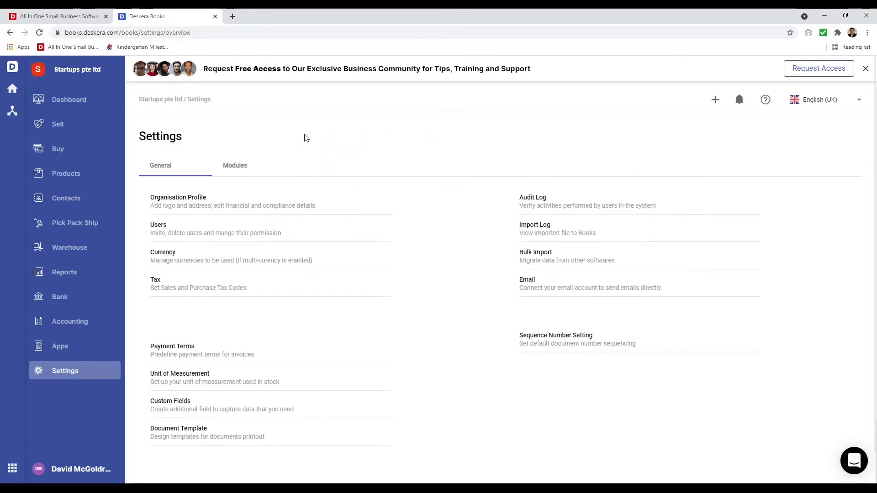
- Check the sequence number formats, including the Quote numbering choices, then go to the Dashboard
{"action": "left_click", "coordinate": [551, 337]}
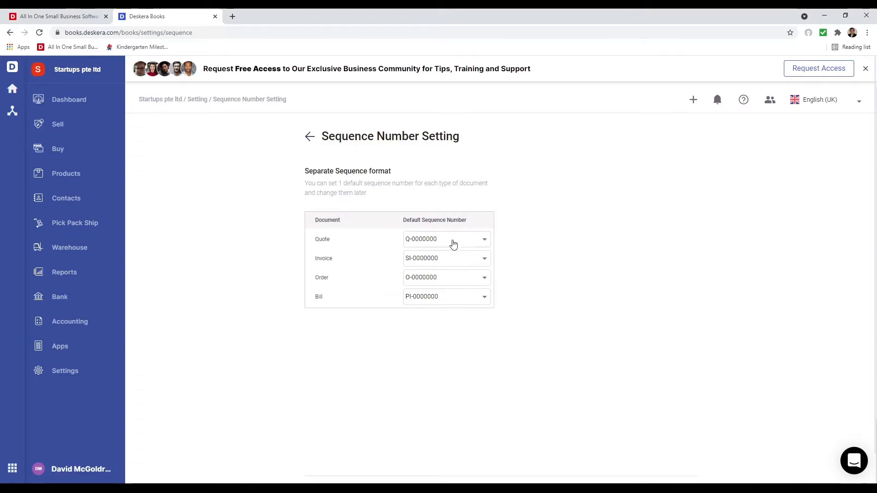
{"action": "left_click", "coordinate": [455, 241]}
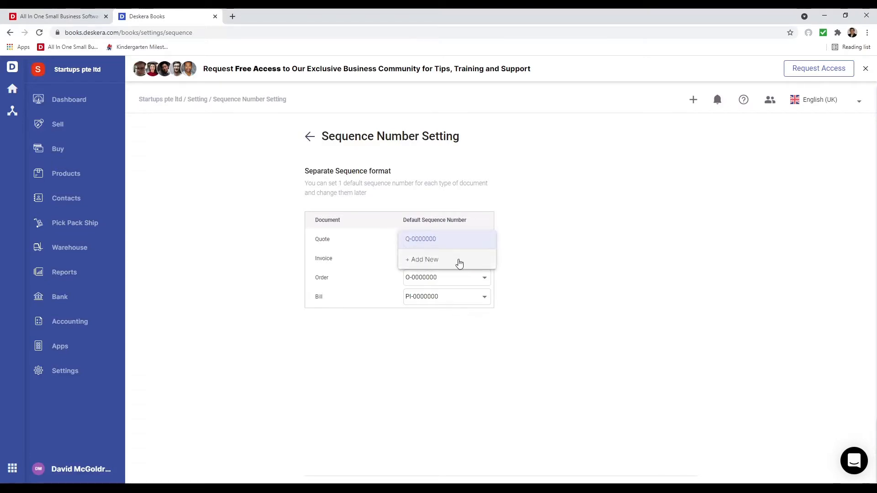
{"action": "left_click", "coordinate": [473, 310]}
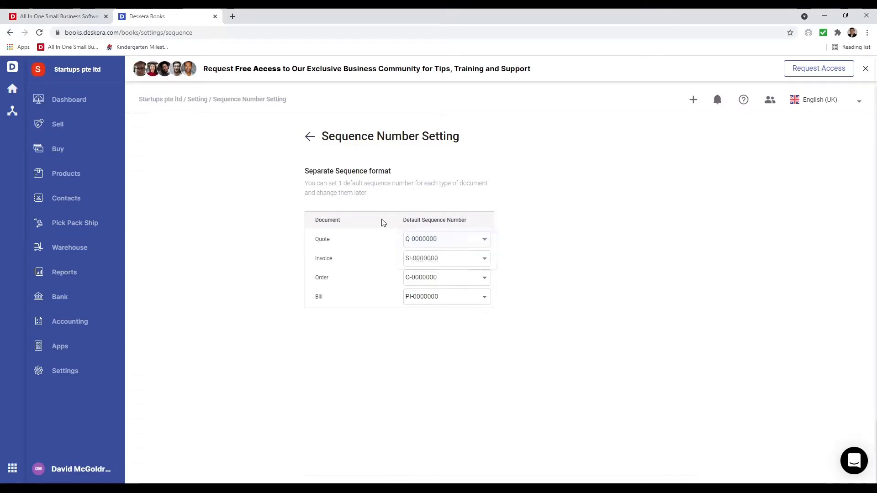
{"action": "left_click", "coordinate": [311, 137]}
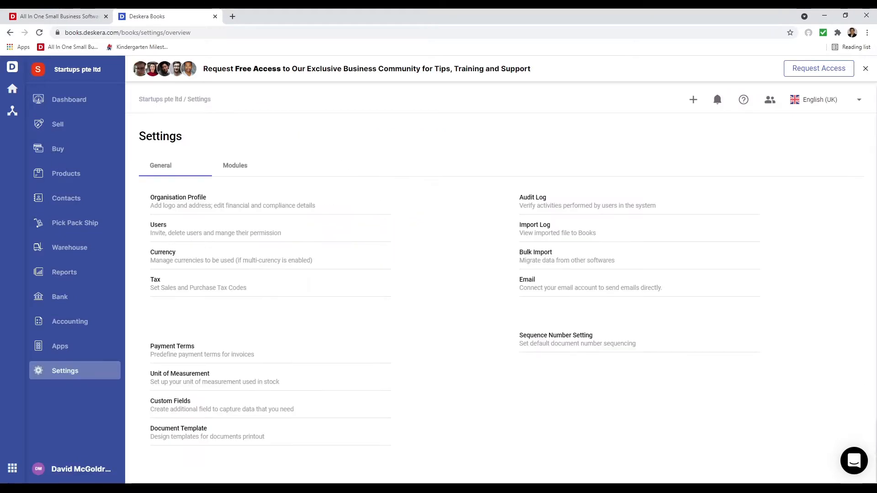
{"action": "left_click", "coordinate": [81, 105]}
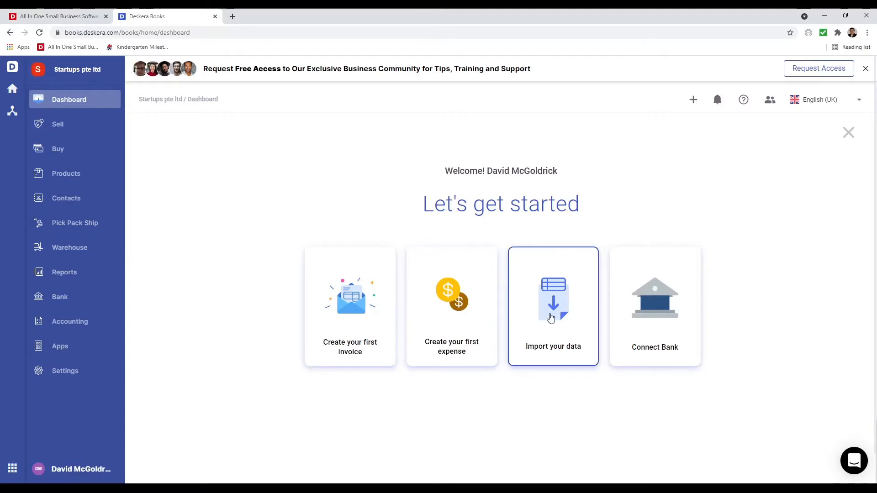
- Choose a Contacts import, then download and open the sample contact_us_template file
{"action": "left_click", "coordinate": [551, 319]}
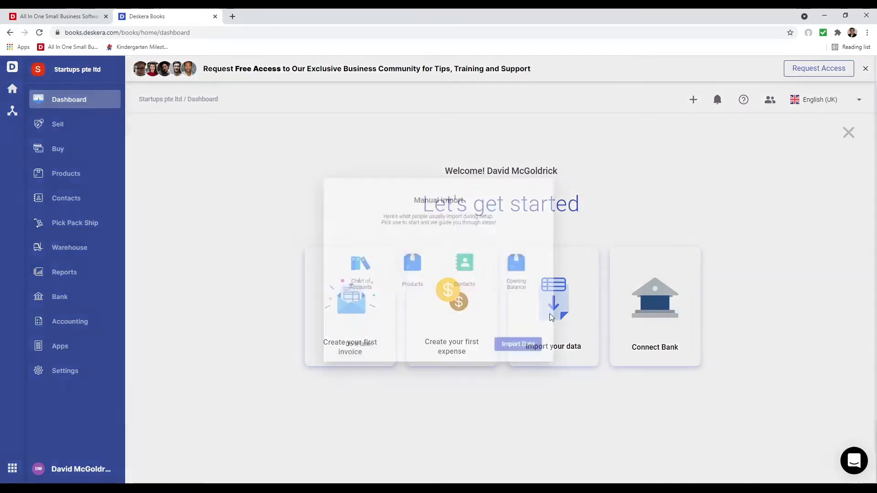
{"action": "left_click", "coordinate": [469, 272]}
{"action": "left_click", "coordinate": [533, 361]}
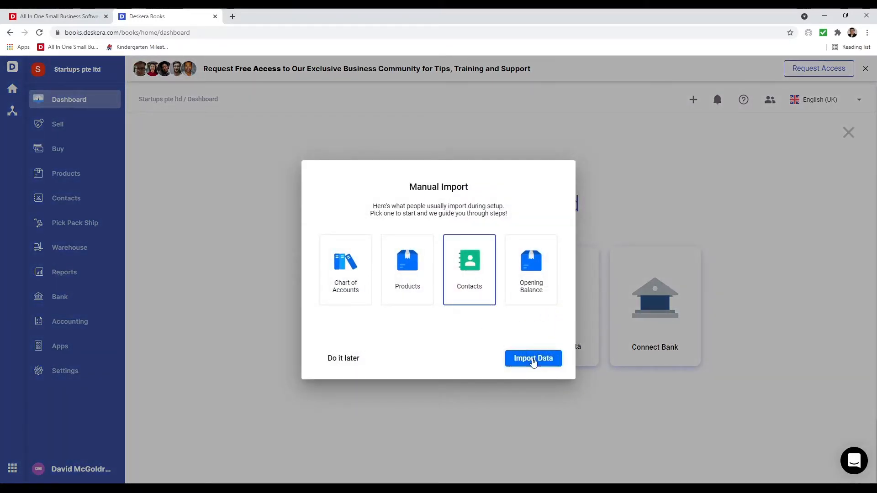
{"action": "left_click", "coordinate": [513, 315]}
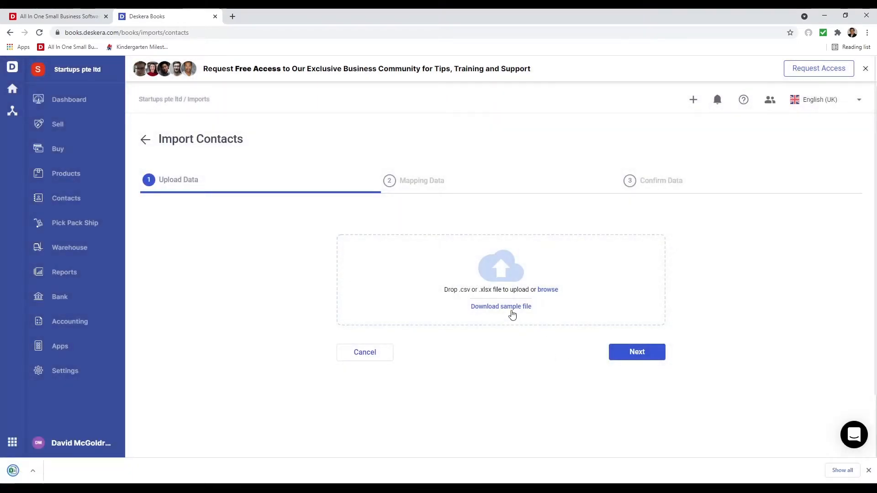
{"action": "left_click", "coordinate": [85, 473]}
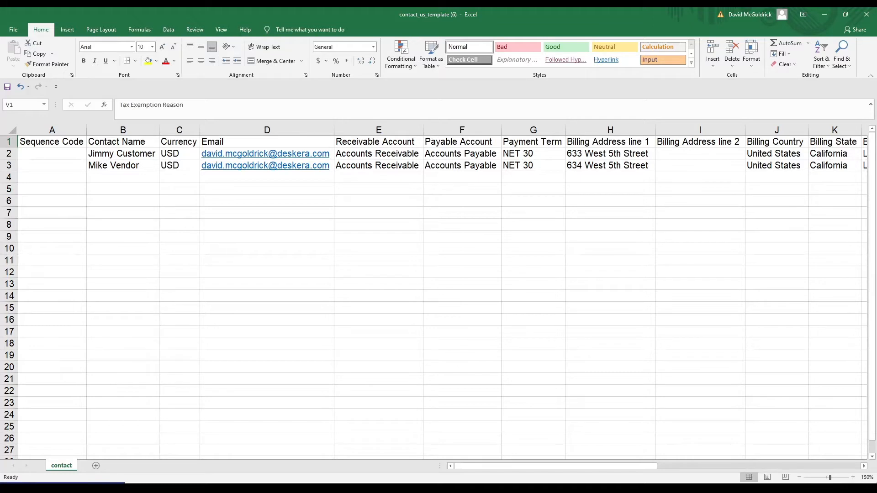
- Step through the template's header row from Sequence Code to Tax Exemption Reason
{"action": "left_click", "coordinate": [63, 139]}
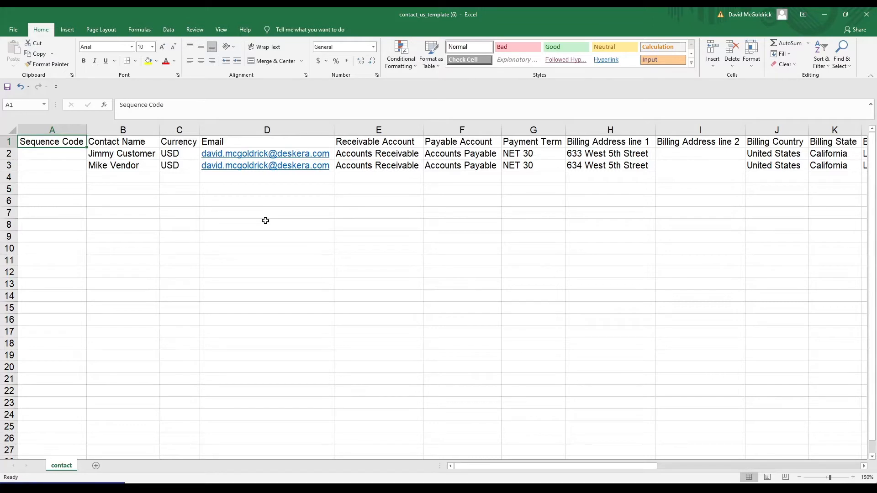
{"action": "key", "text": "Right"}
{"action": "key", "text": "Right"}
{"action": "key", "text": "Right"}
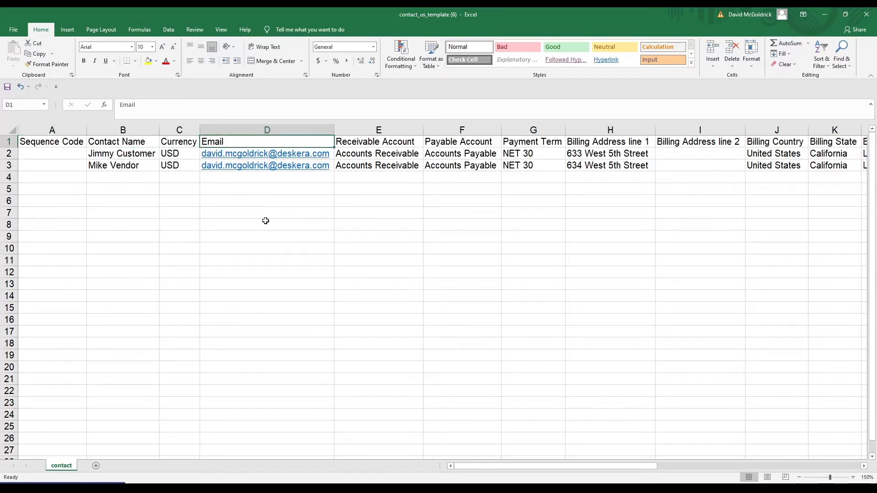
{"action": "key", "text": "Right"}
{"action": "key", "text": "Right"}
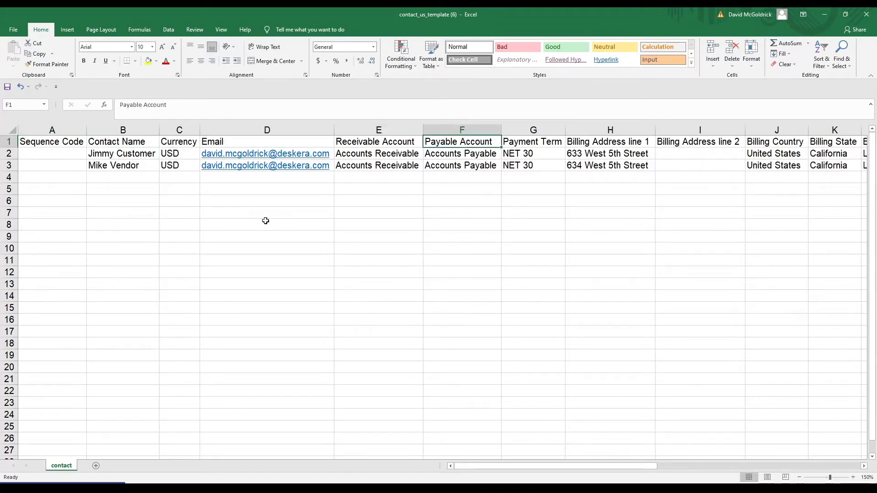
{"action": "key", "text": "Right"}
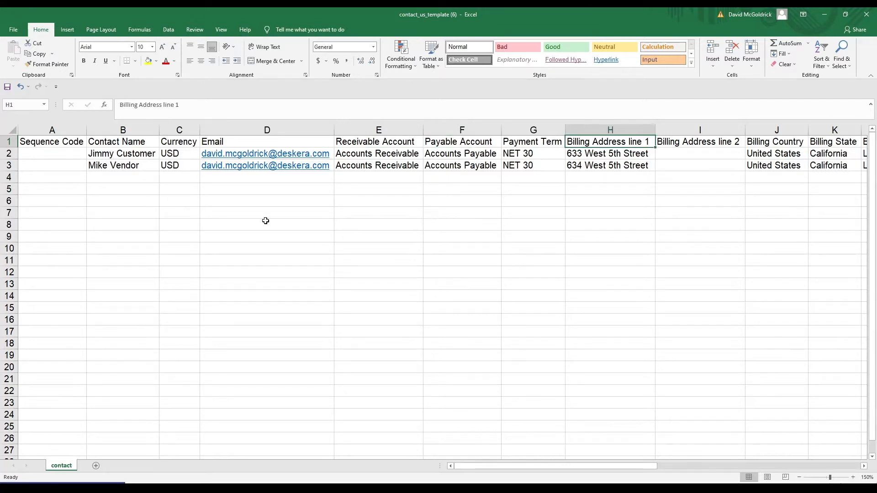
{"action": "key", "text": "Right"}
{"action": "key", "text": "Right"}
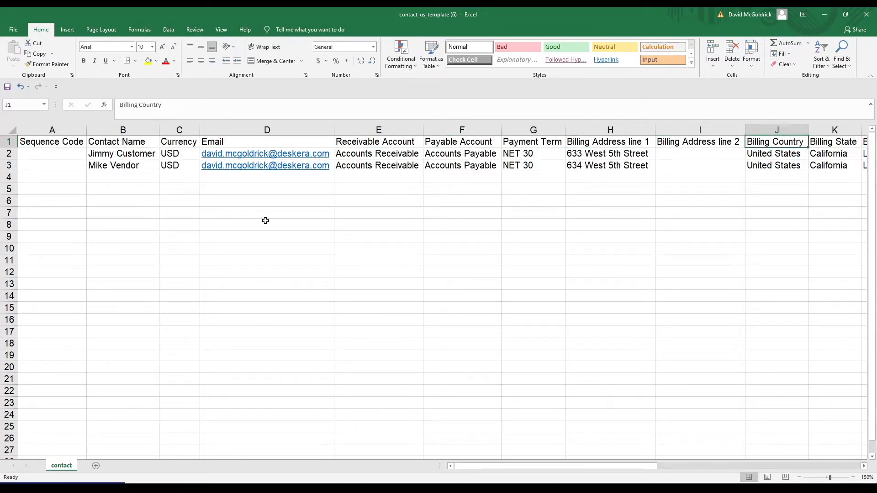
{"action": "key", "text": "Right"}
{"action": "key", "text": "Right"}
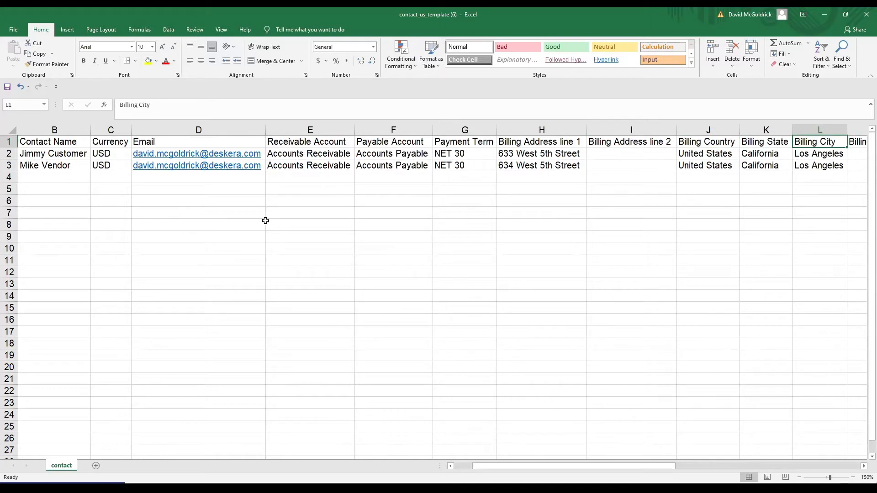
{"action": "key", "text": "Right"}
{"action": "key", "text": "Right"}
{"action": "key", "text": "Right"}
{"action": "key", "text": "Right"}
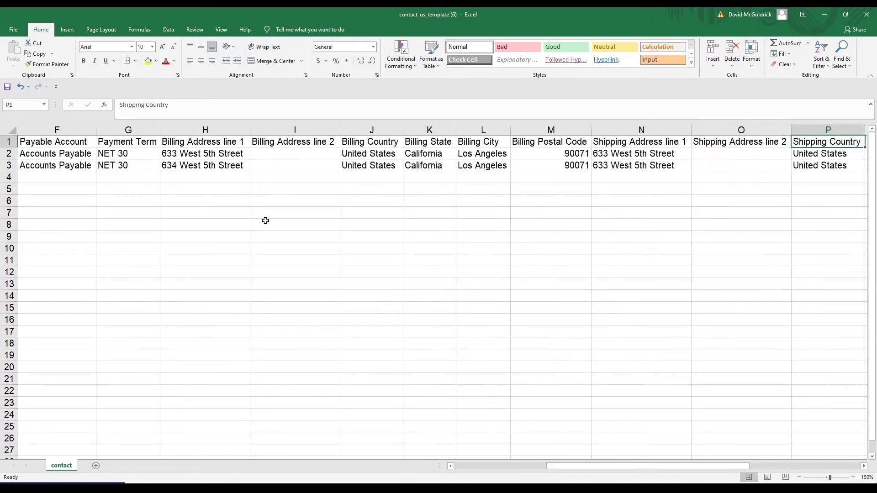
{"action": "key", "text": "Right"}
{"action": "key", "text": "Right"}
{"action": "key", "text": "Right"}
{"action": "key", "text": "Right"}
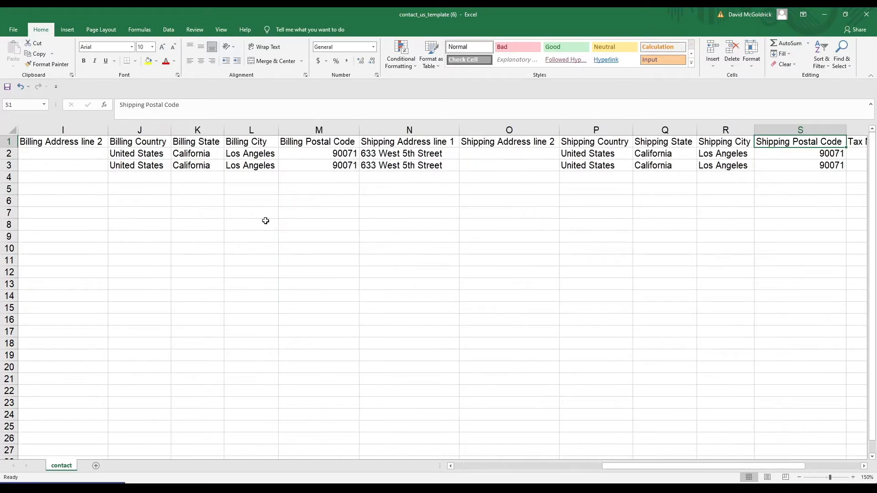
{"action": "key", "text": "Right"}
{"action": "key", "text": "Right"}
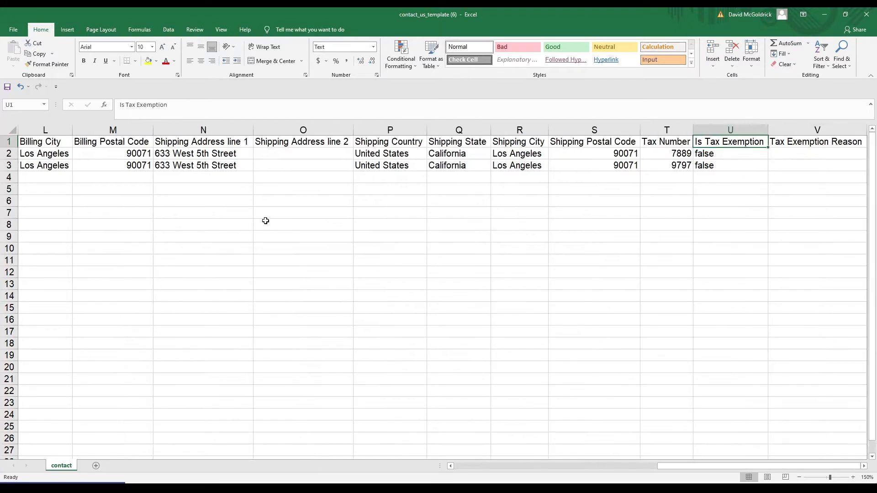
{"action": "key", "text": "Left"}
{"action": "key", "text": "Left"}
{"action": "key", "text": "Right"}
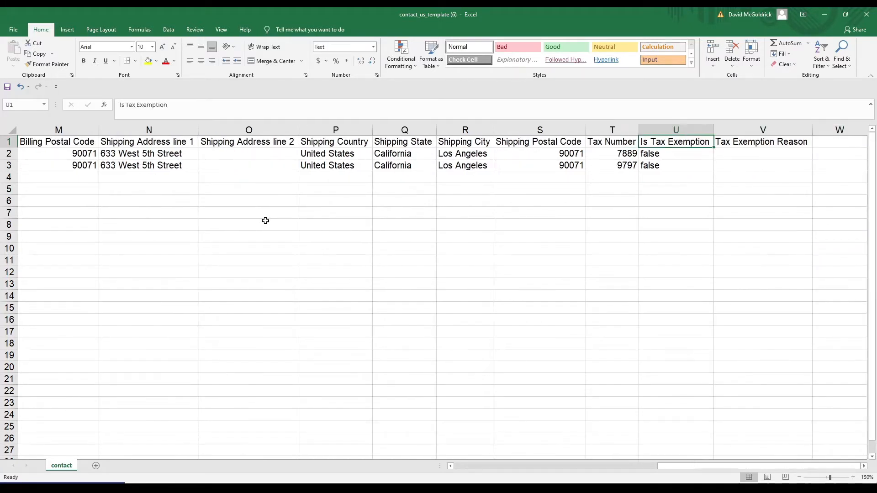
{"action": "key", "text": "Right"}
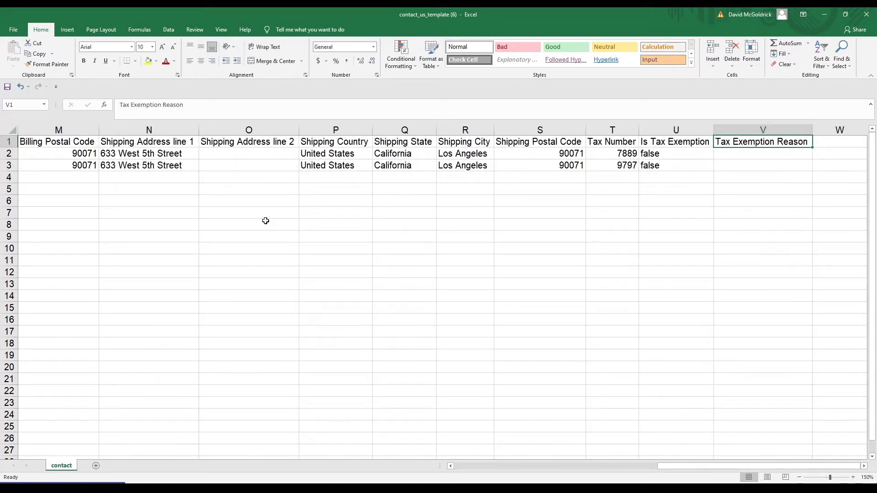
{"action": "key", "text": "Left"}
{"action": "key", "text": "Left"}
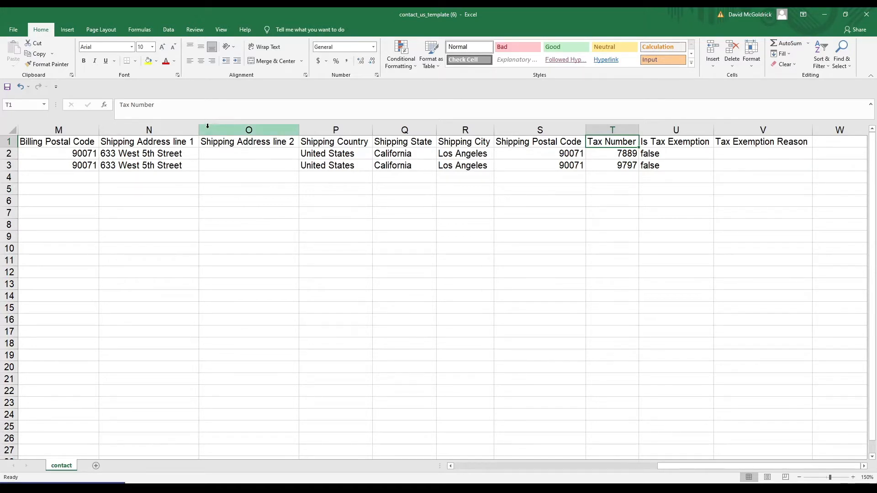
{"action": "key", "text": "Left"}
{"action": "key", "text": "Left"}
{"action": "key", "text": "Left"}
{"action": "key", "text": "Left"}
{"action": "key", "text": "Left"}
{"action": "key", "text": "Left"}
{"action": "key", "text": "Left"}
{"action": "key", "text": "Left"}
{"action": "key", "text": "Left"}
{"action": "key", "text": "Left"}
{"action": "key", "text": "Left"}
{"action": "key", "text": "Left"}
{"action": "key", "text": "Left"}
{"action": "key", "text": "Left"}
{"action": "key", "text": "Left"}
{"action": "key", "text": "Left"}
{"action": "key", "text": "Left"}
{"action": "key", "text": "Left"}
{"action": "key", "text": "Left"}
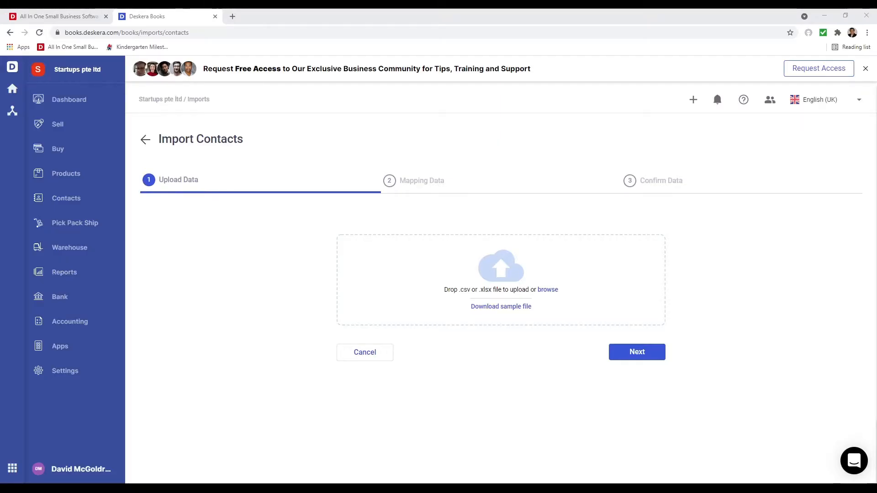
- Upload contact_us_template (6).xlsx, check the shipping column mappings, and continue to confirmation
{"action": "left_click", "coordinate": [490, 323]}
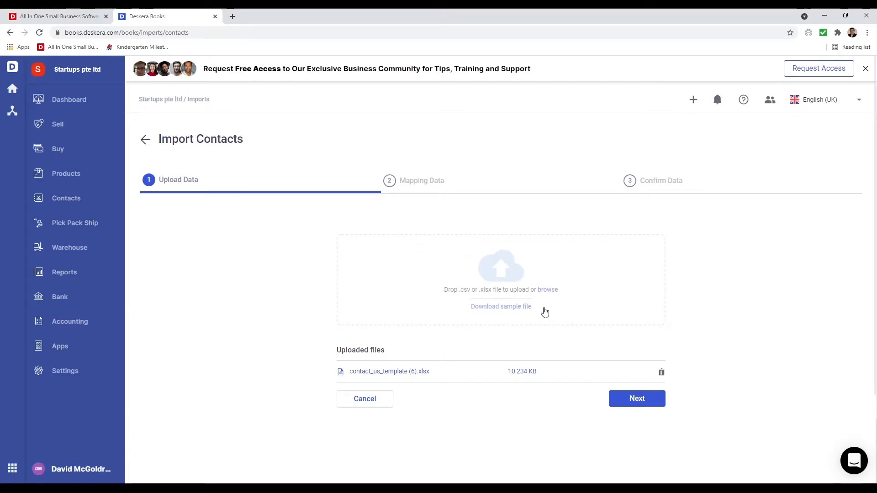
{"action": "left_click", "coordinate": [638, 399]}
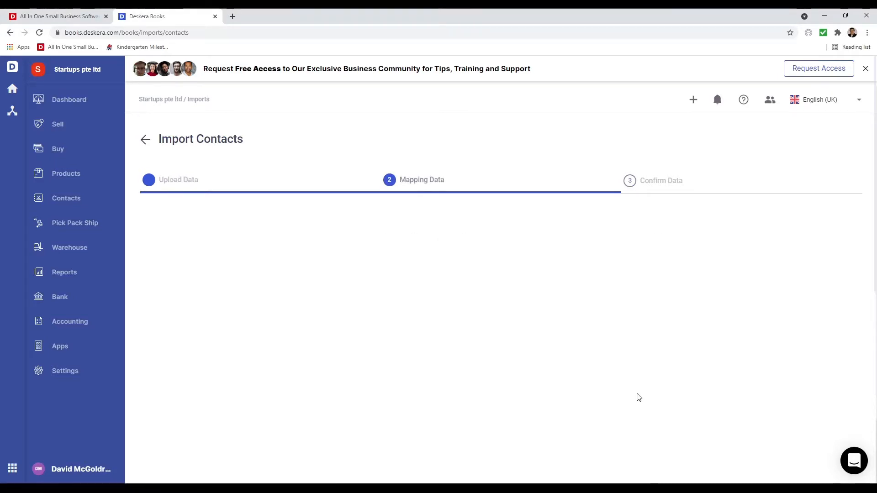
{"action": "scroll", "coordinate": [525, 366], "scroll_direction": "down", "scroll_amount": 8}
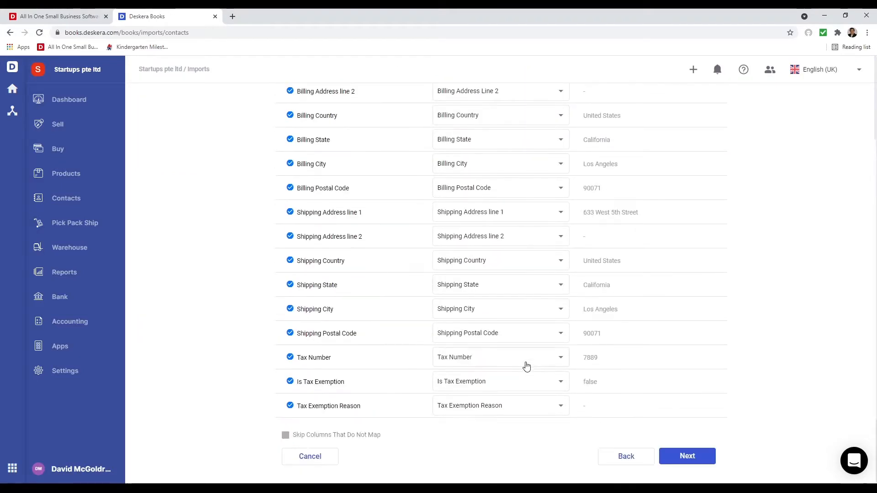
{"action": "scroll", "coordinate": [534, 370], "scroll_direction": "up", "scroll_amount": 7}
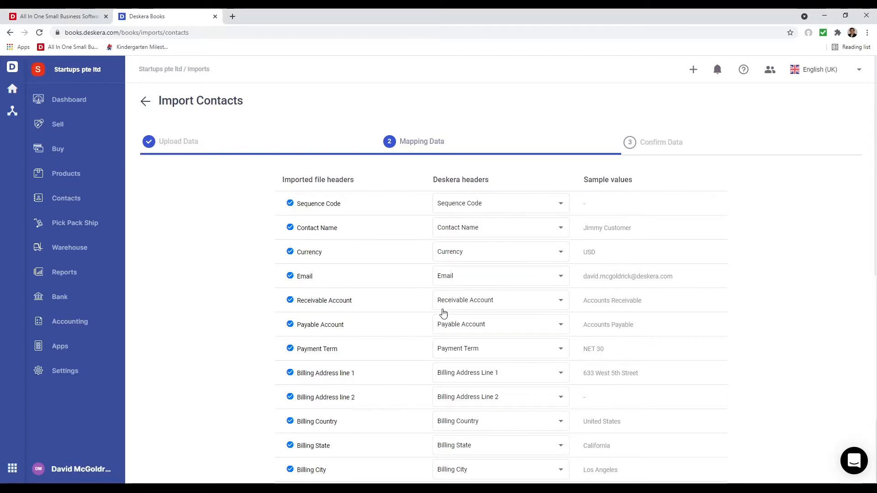
{"action": "scroll", "coordinate": [502, 361], "scroll_direction": "down", "scroll_amount": 7}
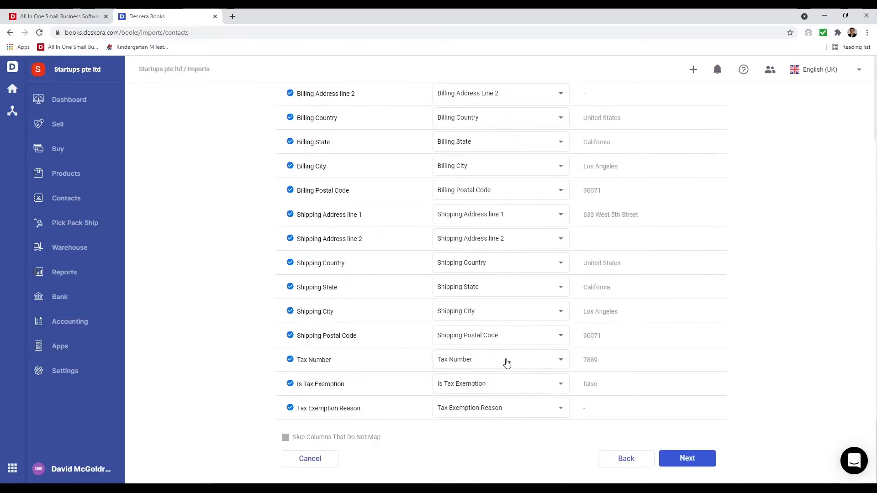
{"action": "left_click", "coordinate": [507, 273]}
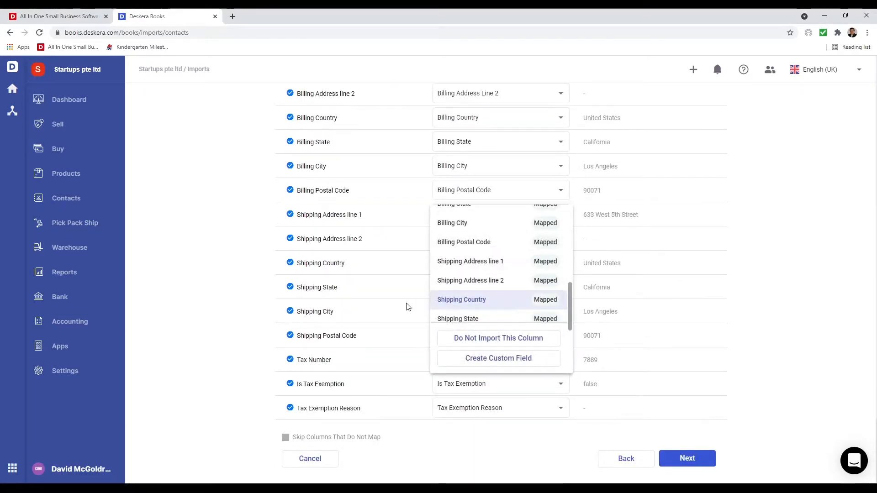
{"action": "left_click", "coordinate": [353, 300]}
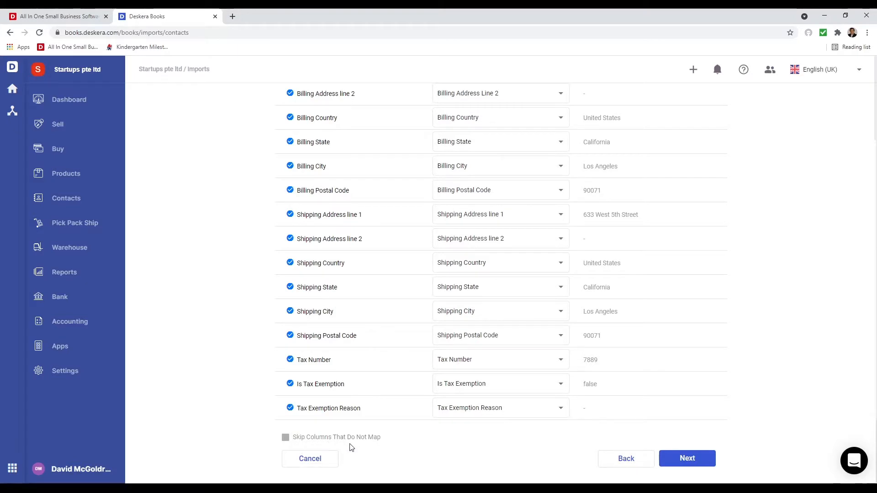
{"action": "left_click", "coordinate": [489, 335]}
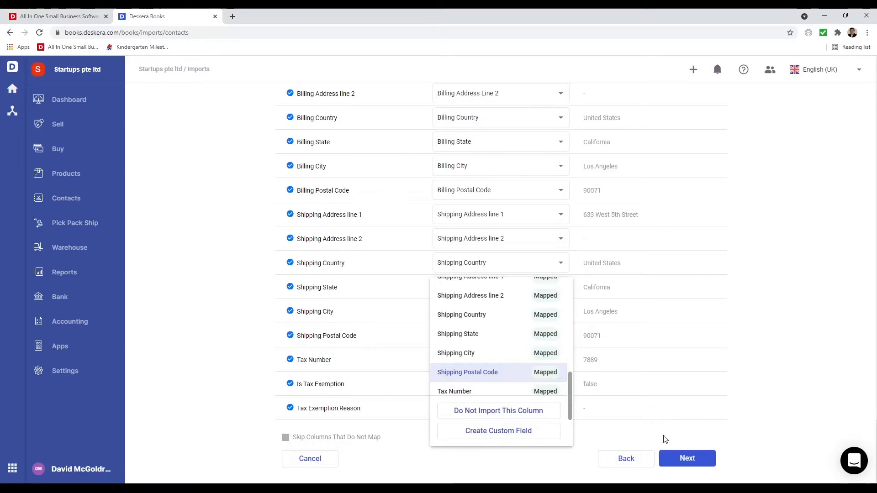
{"action": "left_click", "coordinate": [680, 459]}
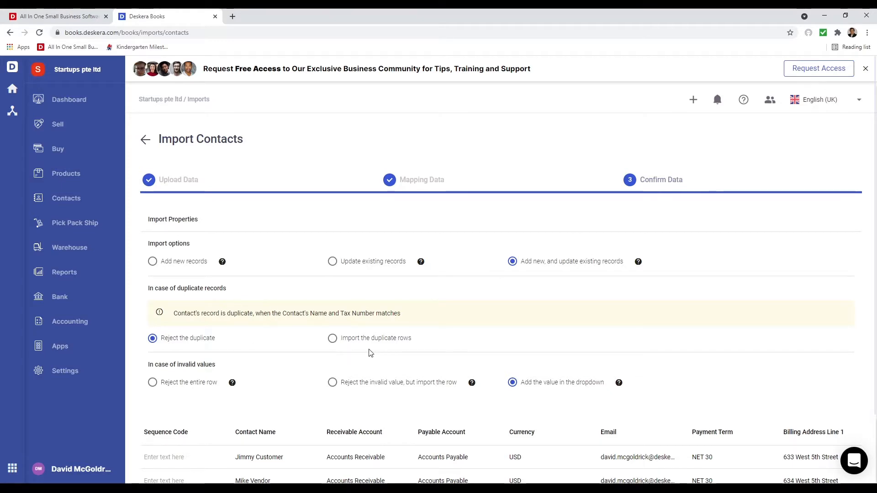
- Set the first contact's payment term to NET 0, apply it to the whole column, and submit
{"action": "scroll", "coordinate": [457, 346], "scroll_direction": "down", "scroll_amount": 2}
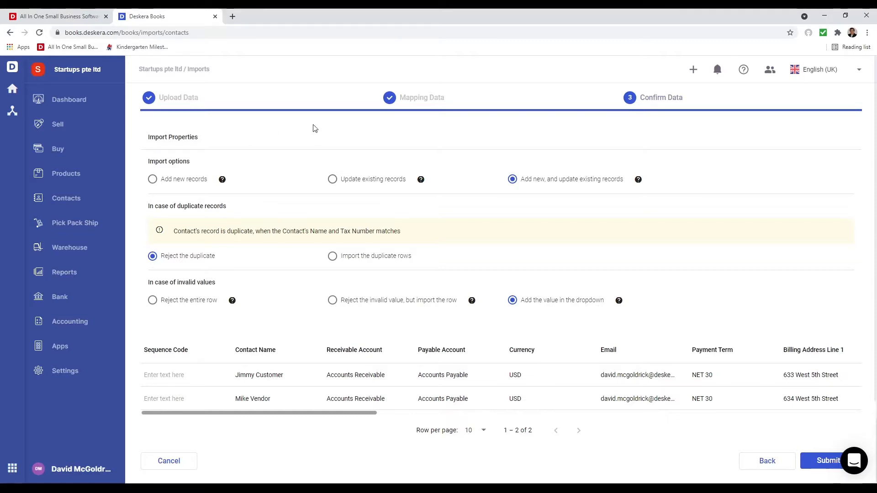
{"action": "left_click_drag", "start_coordinate": [373, 416], "coordinate": [509, 409]}
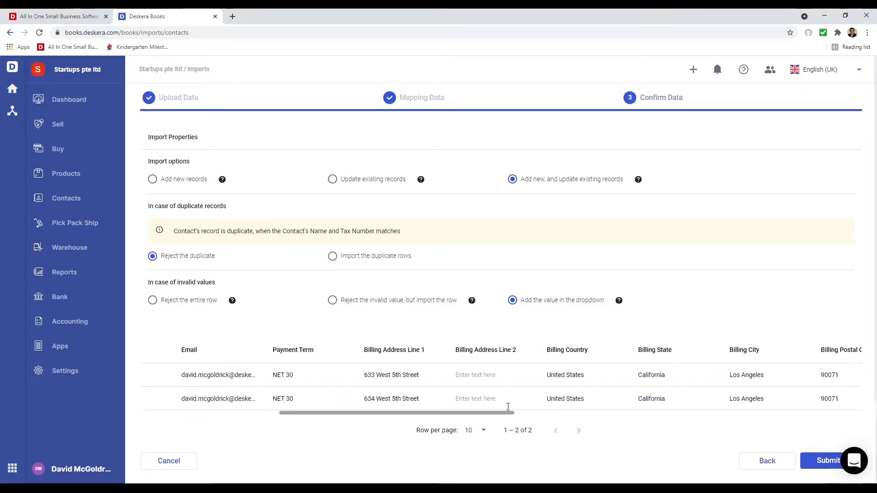
{"action": "left_click", "coordinate": [316, 379]}
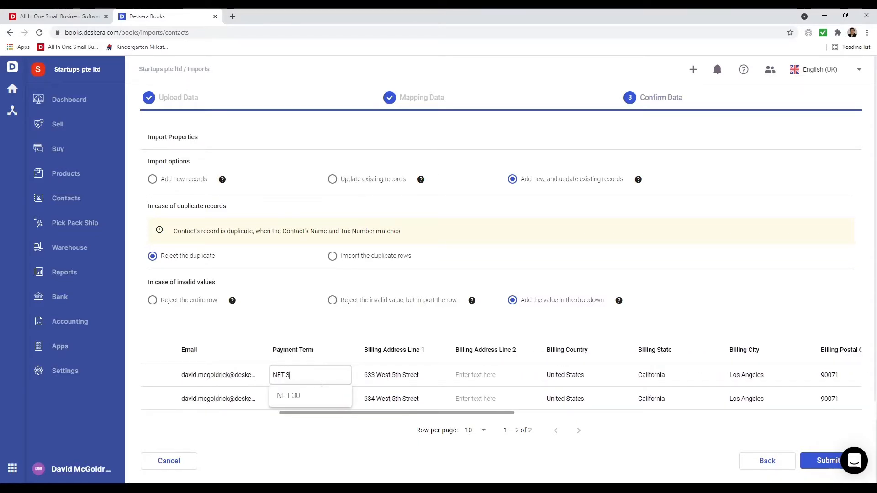
{"action": "key", "text": "BackSpace"}
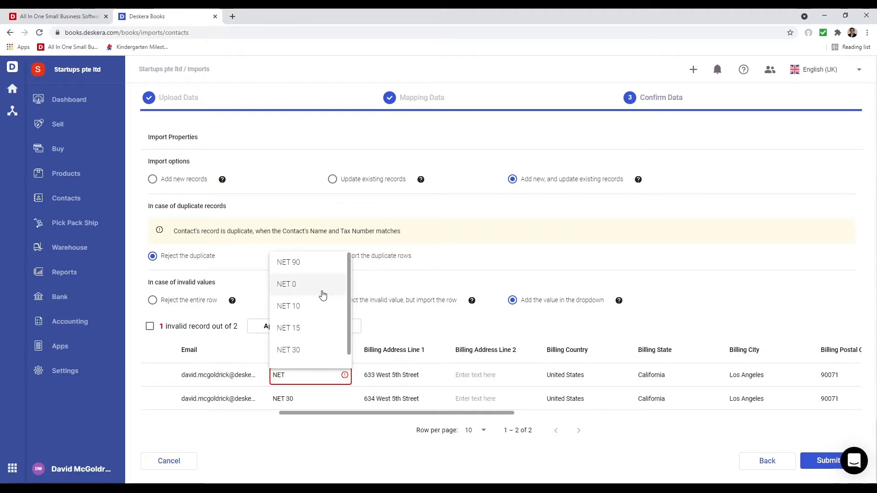
{"action": "left_click", "coordinate": [323, 295]}
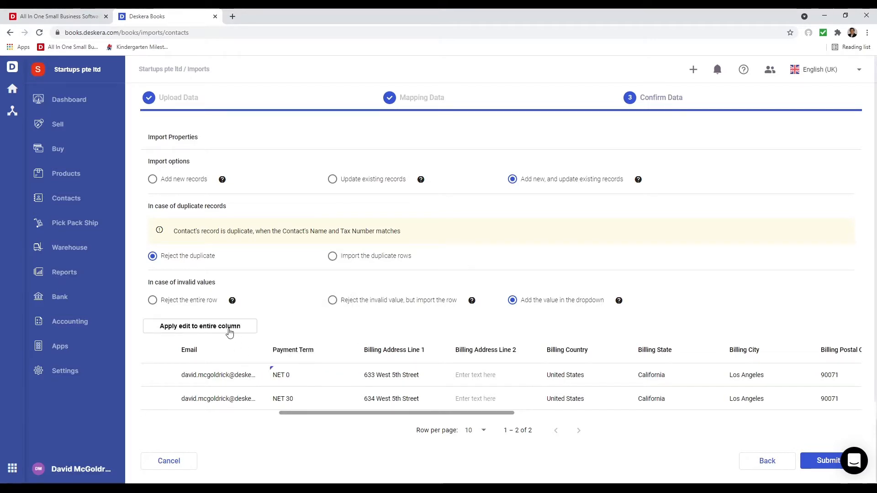
{"action": "left_click", "coordinate": [230, 333]}
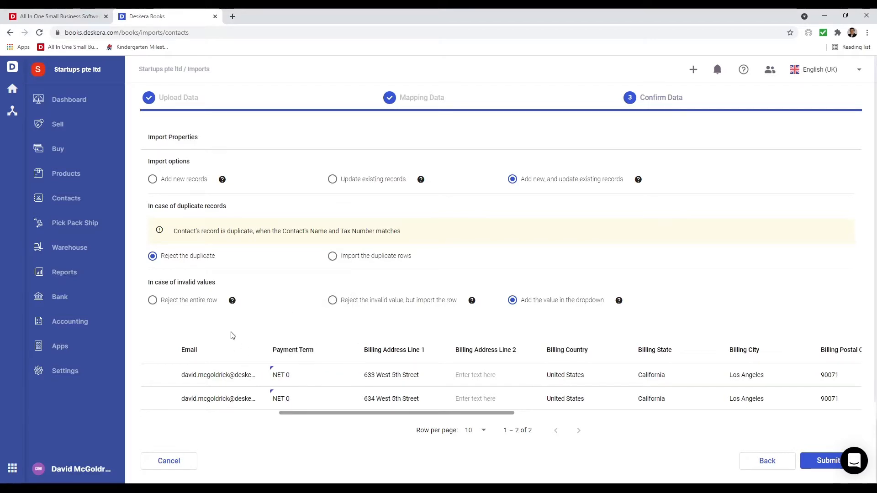
{"action": "left_click", "coordinate": [828, 462]}
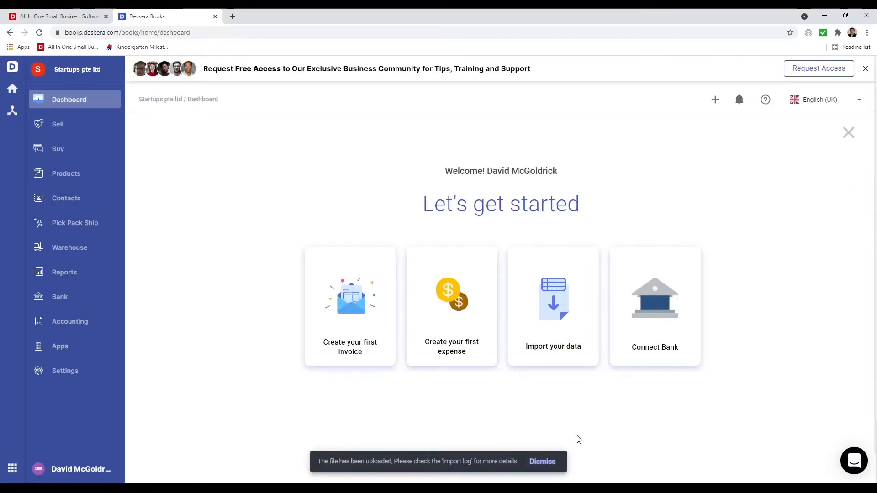
- Confirm the two imported contacts in Contacts, then reopen the manual import options from the Dashboard
{"action": "left_click", "coordinate": [75, 203]}
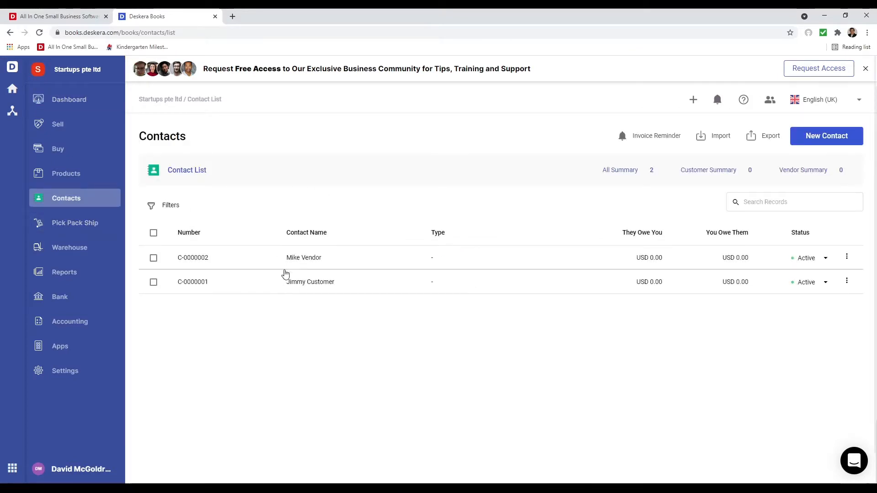
{"action": "left_click", "coordinate": [72, 104]}
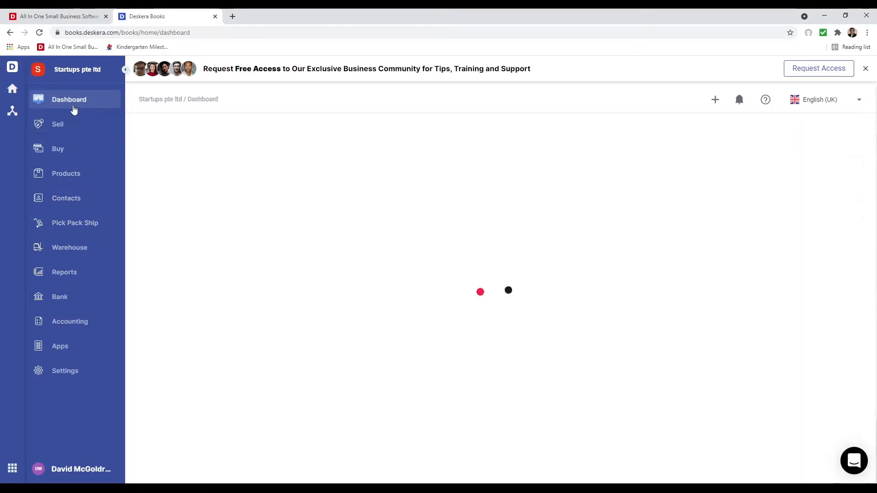
{"action": "left_click", "coordinate": [532, 292]}
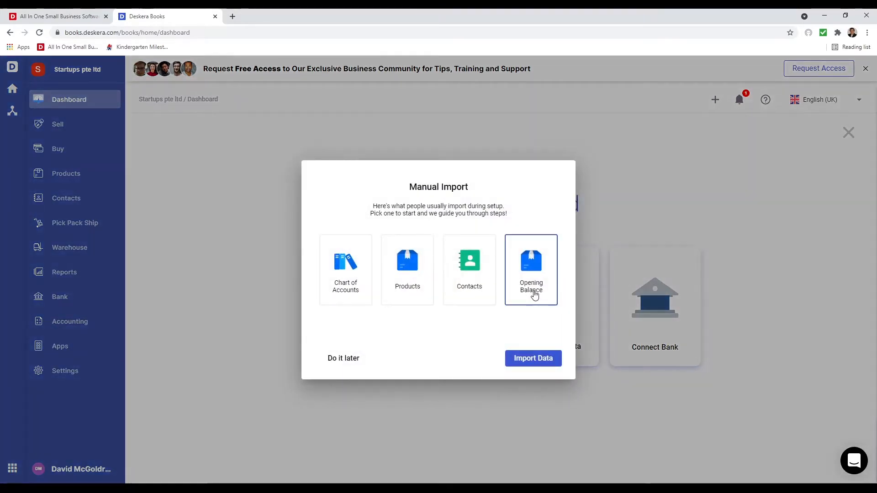
- Advance Import Products to Upload Data, download the sample template, and open product_us_template.xlsx
{"action": "left_click", "coordinate": [543, 359]}
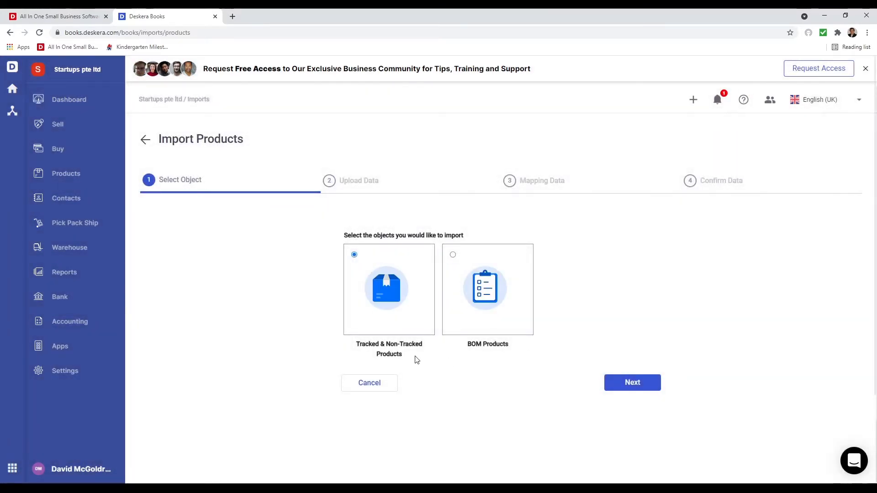
{"action": "left_click", "coordinate": [626, 375]}
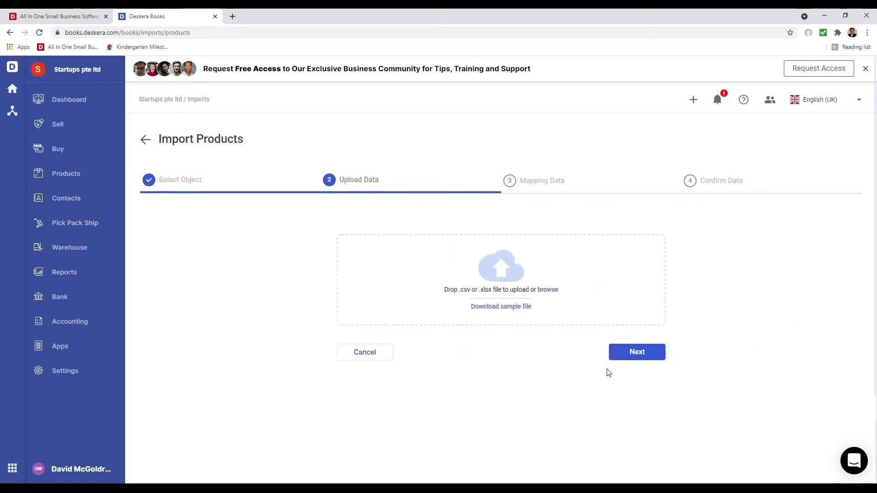
{"action": "left_click", "coordinate": [497, 309]}
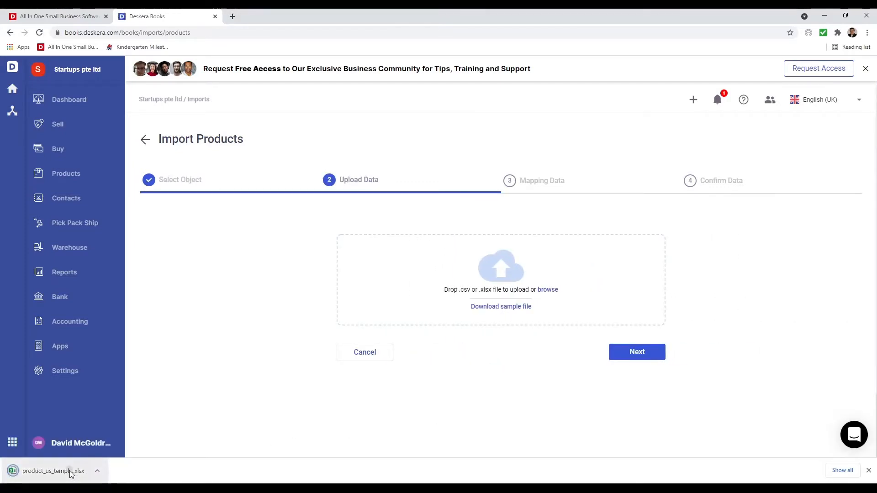
{"action": "left_click", "coordinate": [73, 471]}
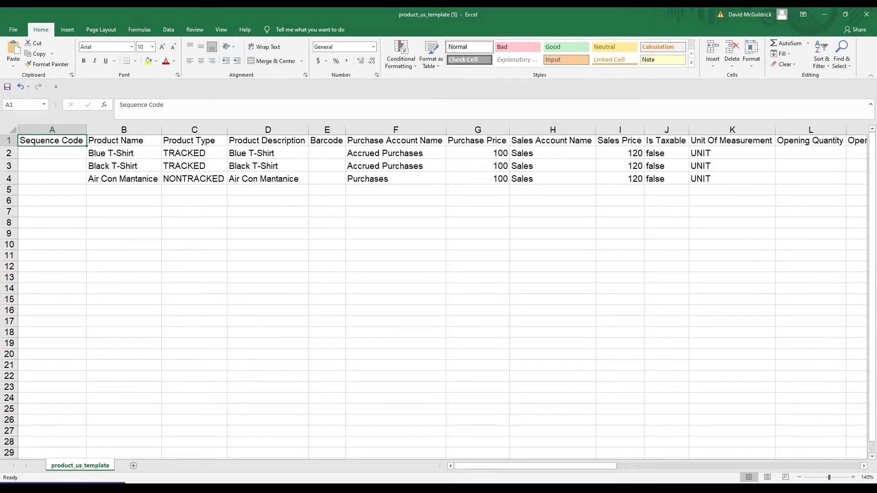
{"action": "left_click", "coordinate": [123, 140]}
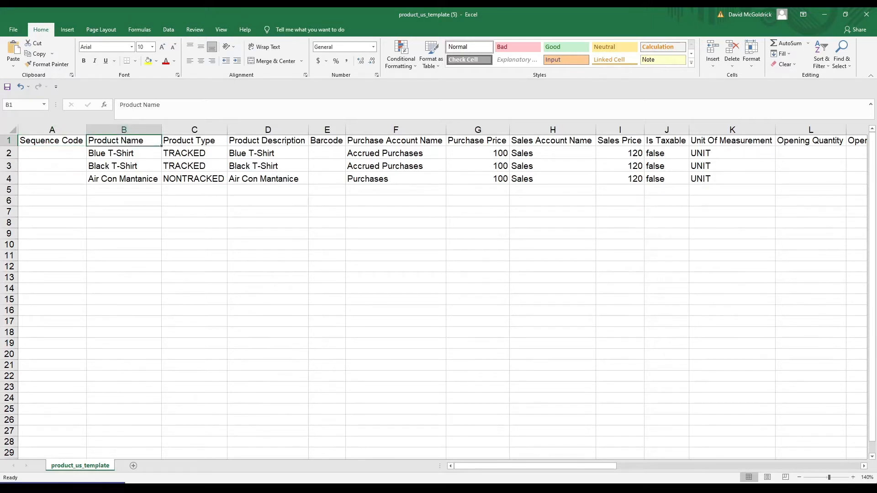
{"action": "key", "text": "Right"}
{"action": "key", "text": "Right"}
{"action": "key", "text": "Right"}
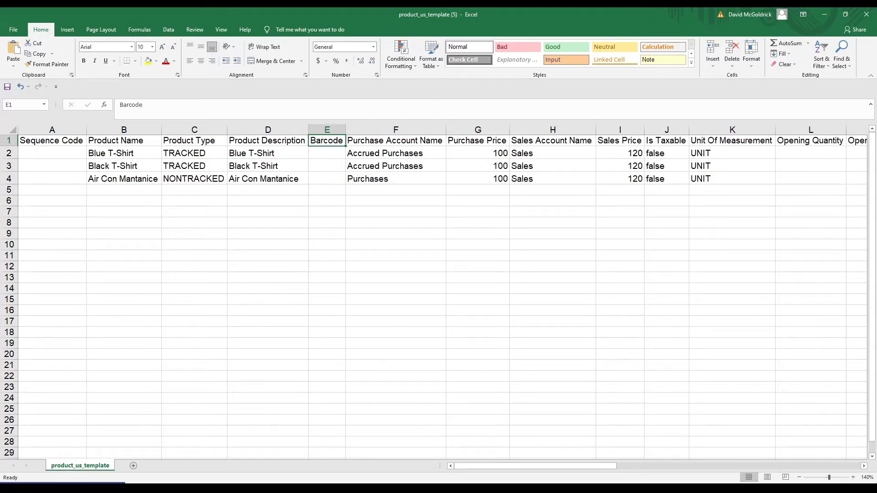
{"action": "key", "text": "Right"}
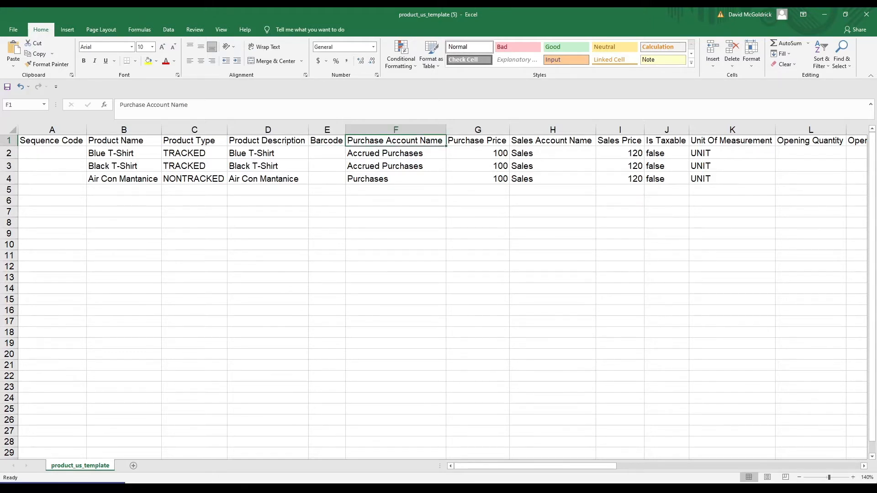
{"action": "key", "text": "Right"}
{"action": "key", "text": "Right"}
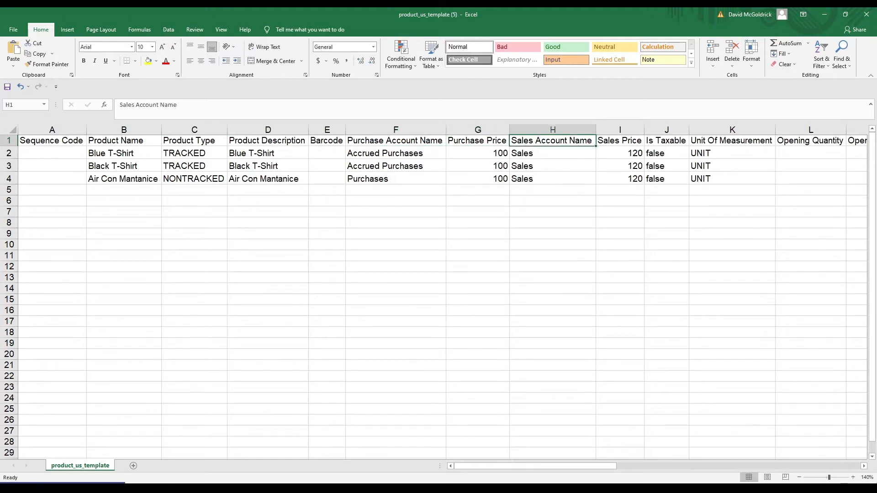
{"action": "key", "text": "Right"}
{"action": "key", "text": "Right"}
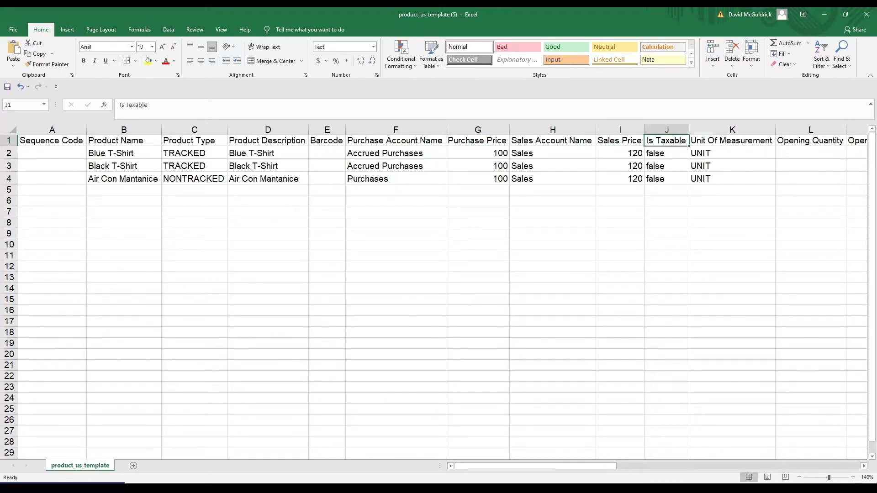
{"action": "key", "text": "Right"}
{"action": "key", "text": "Right"}
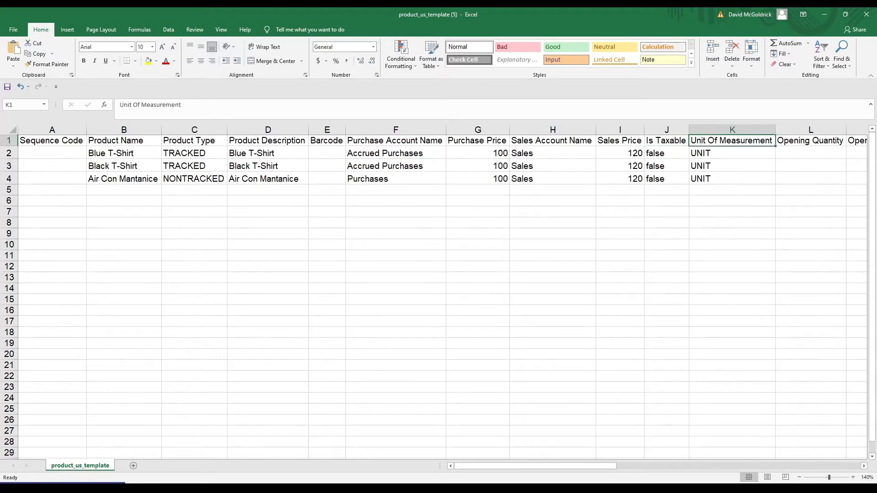
{"action": "key", "text": "Right"}
{"action": "key", "text": "Right"}
{"action": "key", "text": "Left"}
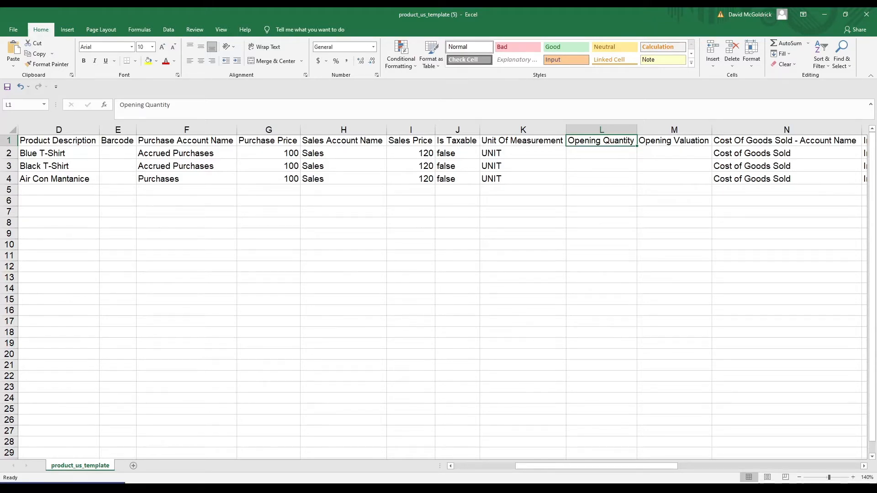
- Enter test opening quantity 3 and valuation 147 for Blue T-Shirt, then clear both cells
{"action": "left_click", "coordinate": [602, 153]}
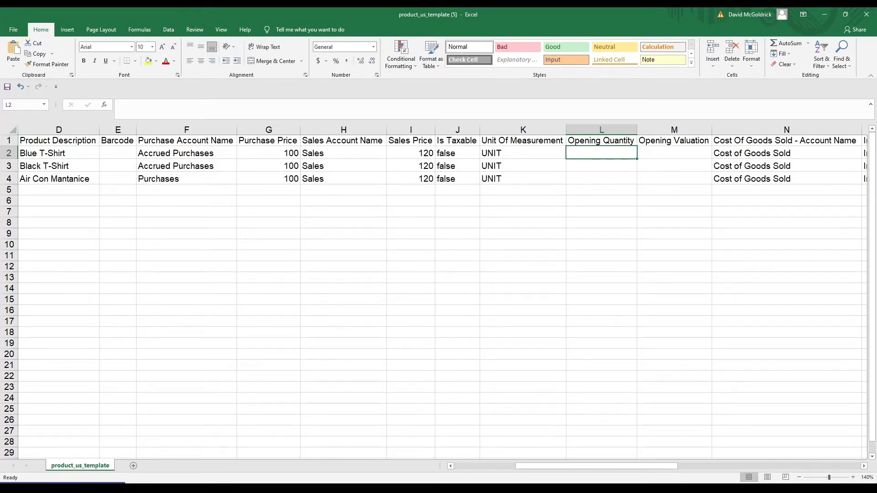
{"action": "type", "text": "3"}
{"action": "key", "text": "Tab"}
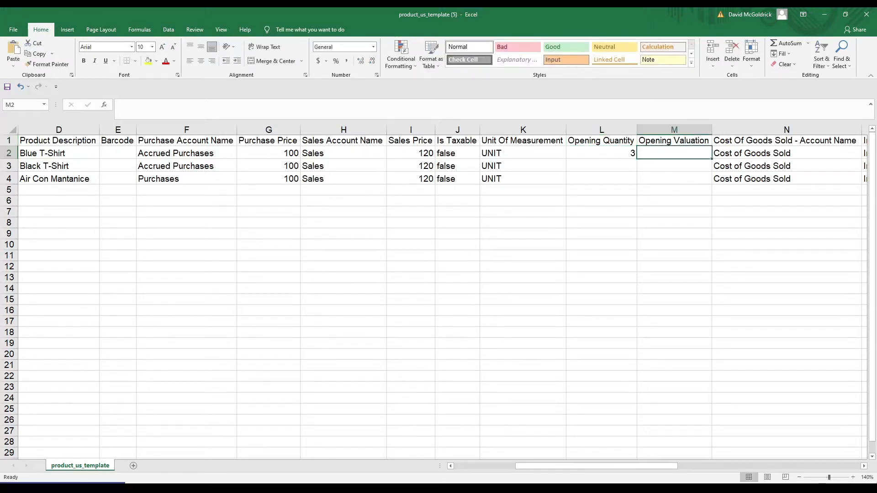
{"action": "type", "text": "1"}
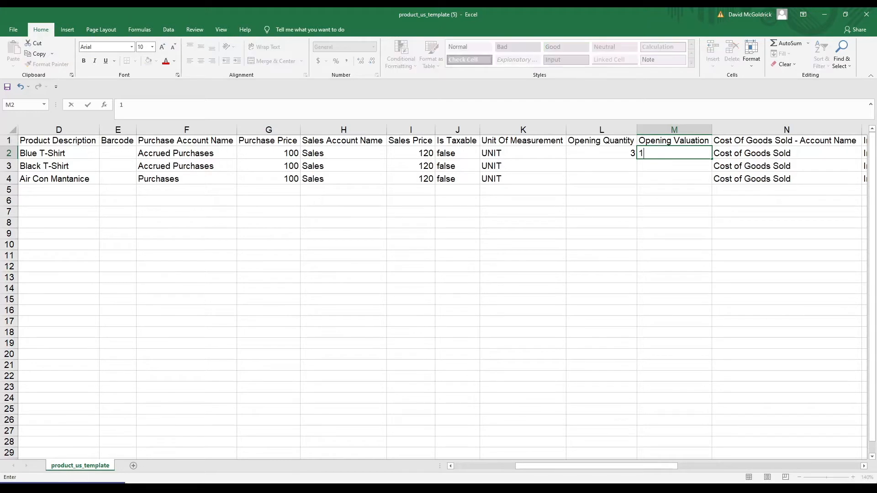
{"action": "type", "text": "47"}
{"action": "key", "text": "Return"}
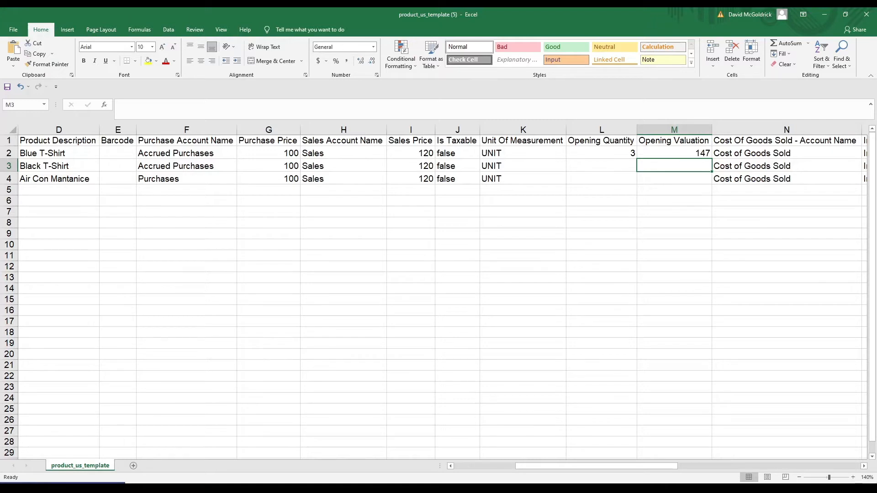
{"action": "key", "text": "Up"}
{"action": "key", "text": "BackSpace"}
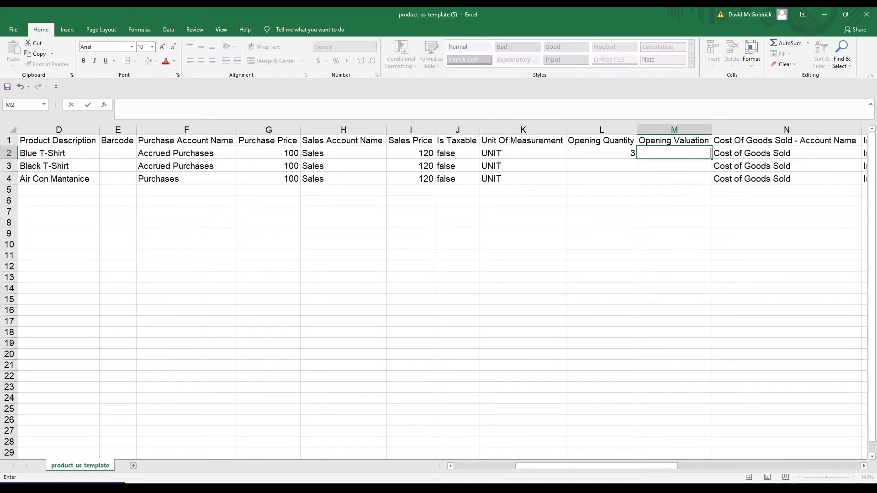
{"action": "key", "text": "Left"}
{"action": "key", "text": "BackSpace"}
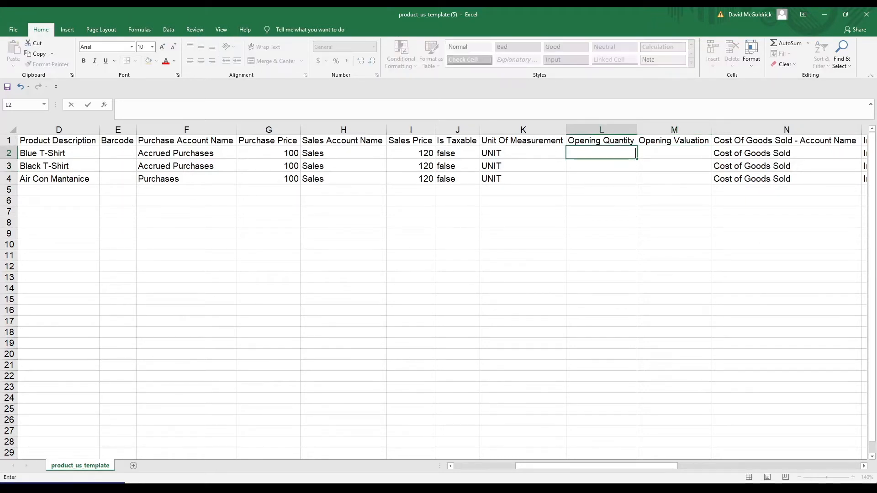
- Review the Warehouse, return account and Product - Color columns, then close the template unchanged
{"action": "key", "text": "Right"}
{"action": "key", "text": "Right"}
{"action": "key", "text": "Right"}
{"action": "key", "text": "Right"}
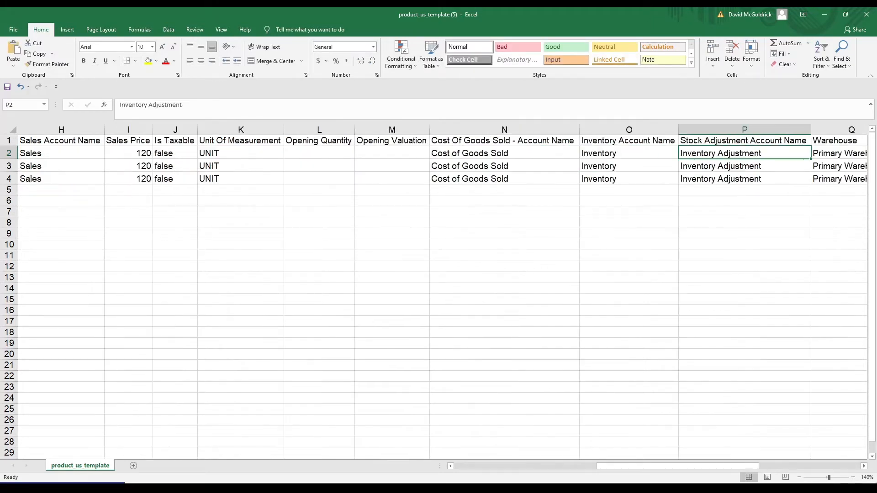
{"action": "key", "text": "Right"}
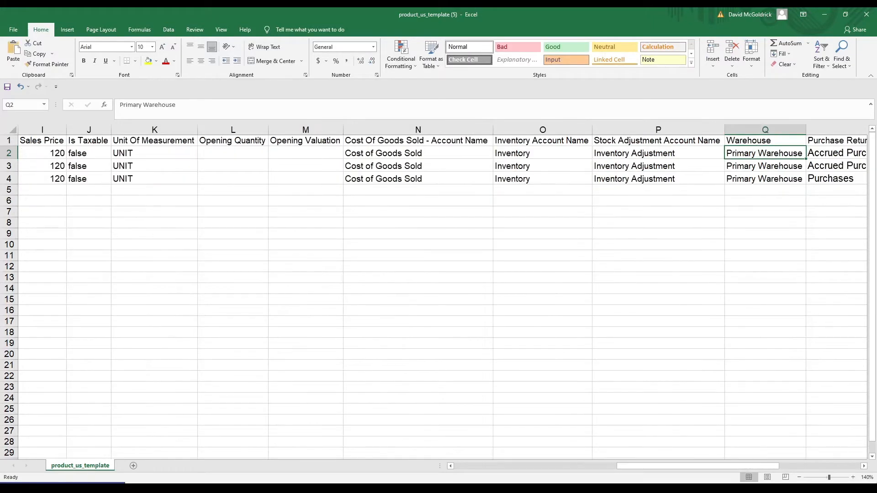
{"action": "key", "text": "Down"}
{"action": "key", "text": "Down"}
{"action": "key", "text": "Up"}
{"action": "key", "text": "Up"}
{"action": "key", "text": "Down"}
{"action": "key", "text": "Up"}
{"action": "key", "text": "Right"}
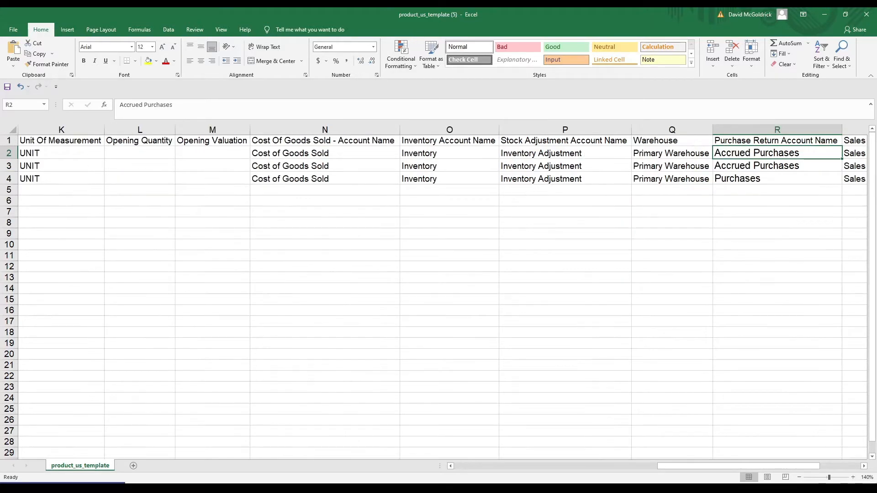
{"action": "key", "text": "Right"}
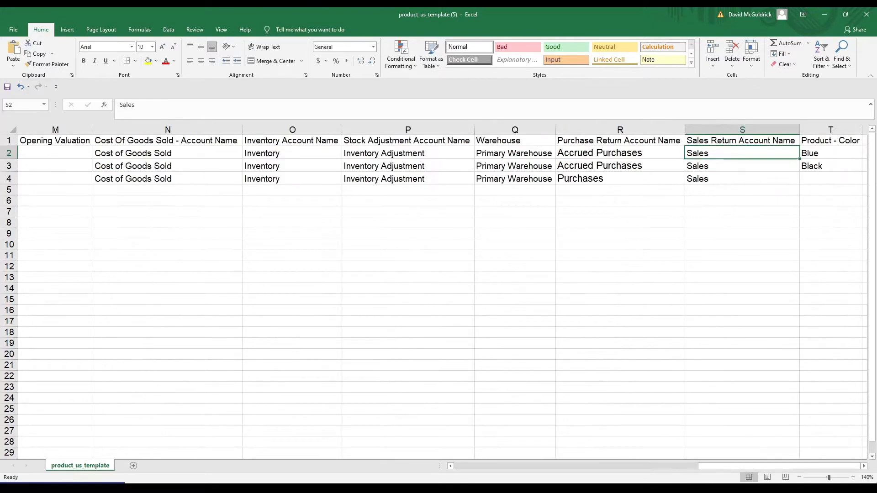
{"action": "key", "text": "Right"}
{"action": "key", "text": "Right"}
{"action": "key", "text": "Left"}
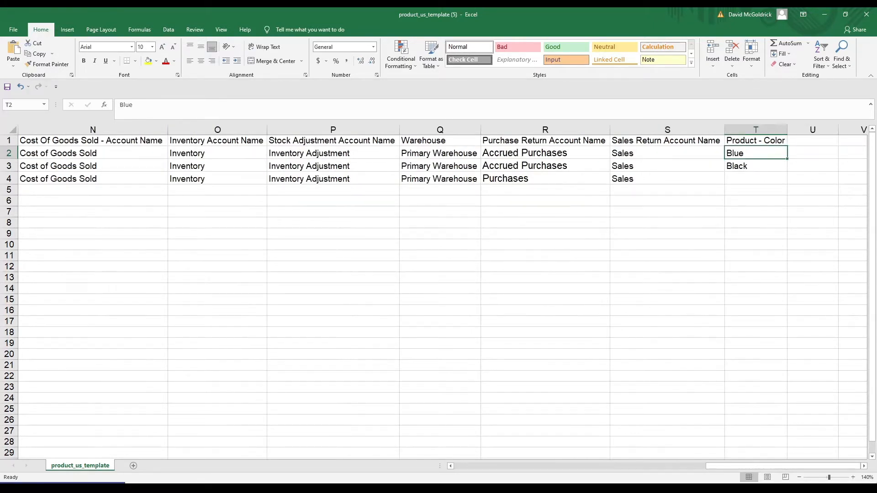
{"action": "key", "text": "Up"}
{"action": "key", "text": "Down"}
{"action": "key", "text": "Up"}
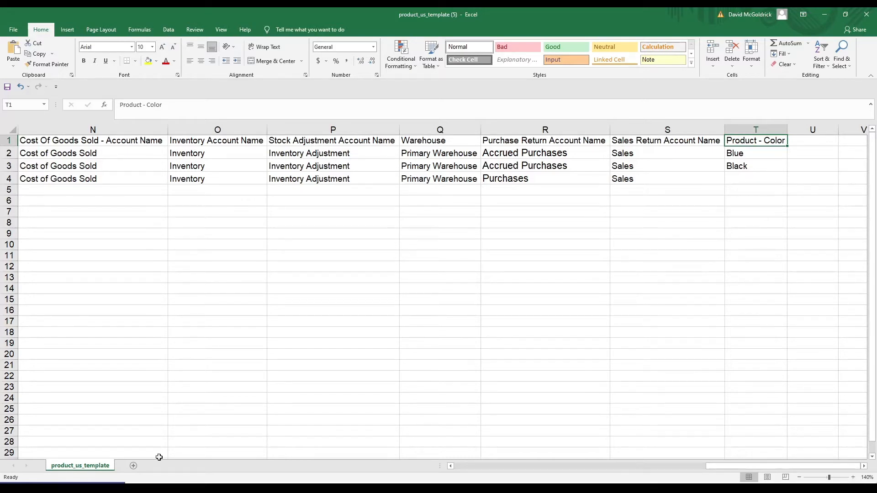
{"action": "left_click_drag", "start_coordinate": [751, 465], "coordinate": [478, 462]}
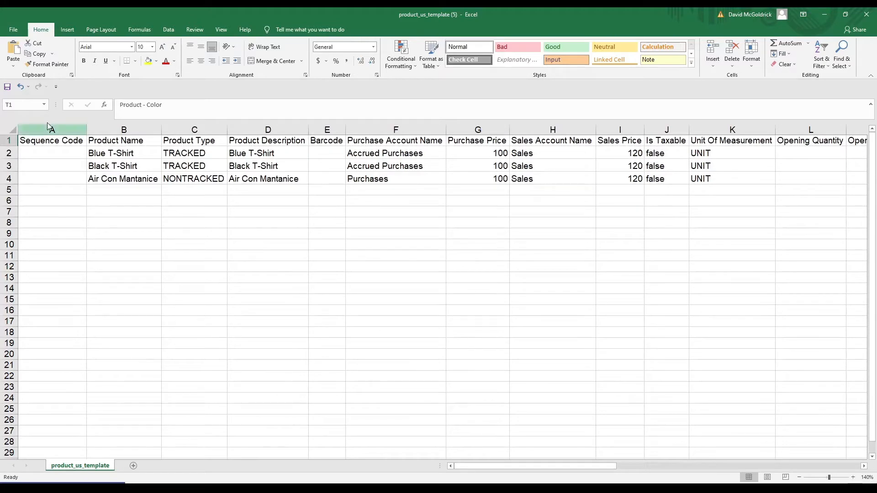
{"action": "left_click", "coordinate": [863, 20]}
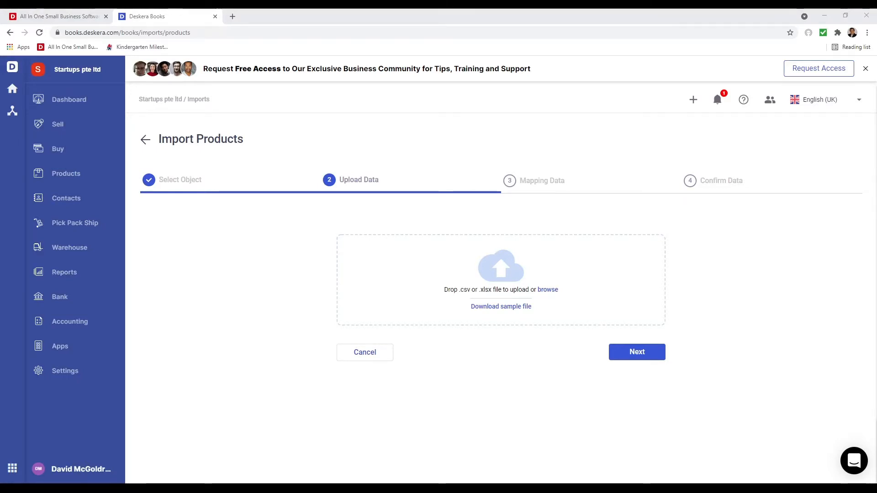
- Upload product_us_template (5).xlsx and continue to the Mapping Data step
{"action": "left_click", "coordinate": [511, 313]}
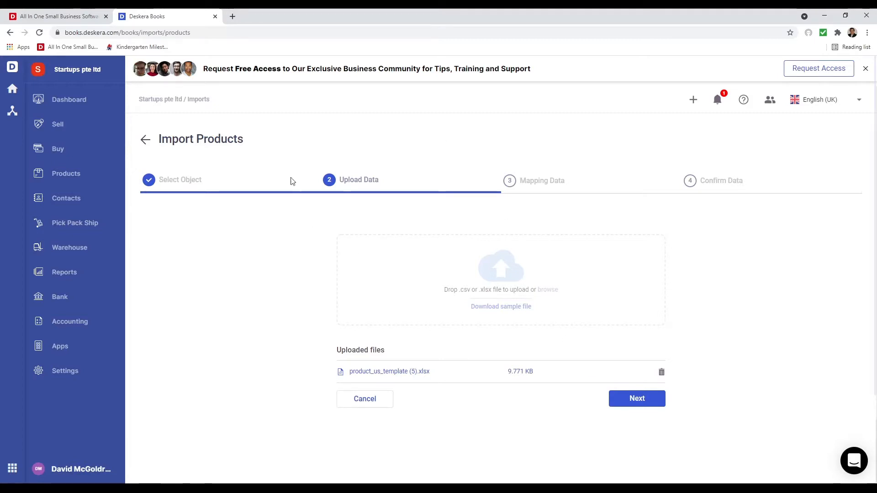
{"action": "left_click", "coordinate": [633, 399]}
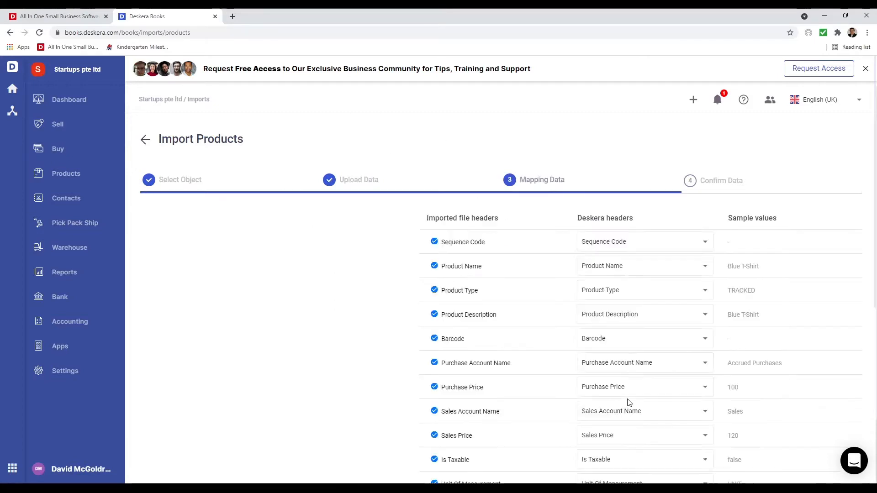
- Inspect the Product Name mapping options, keep the suggested header mapping, and continue to Confirm Data
{"action": "left_click", "coordinate": [514, 265]}
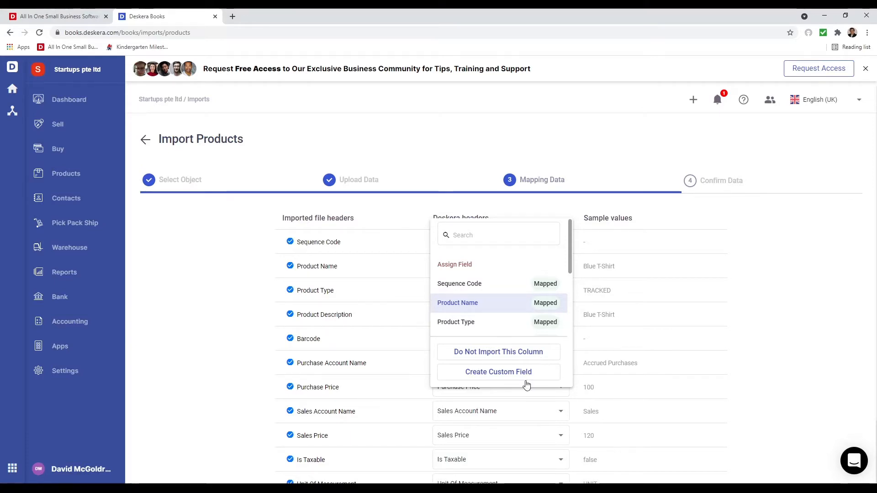
{"action": "left_click", "coordinate": [727, 332]}
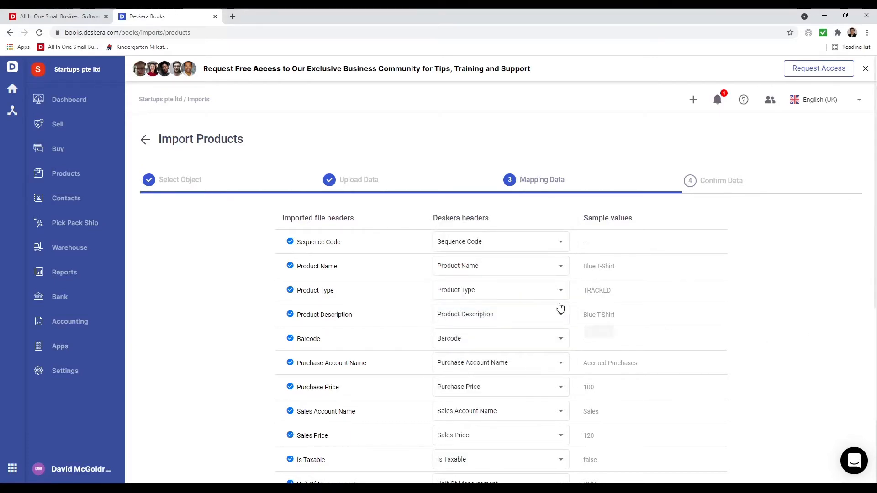
{"action": "scroll", "coordinate": [525, 325], "scroll_direction": "down", "scroll_amount": 6}
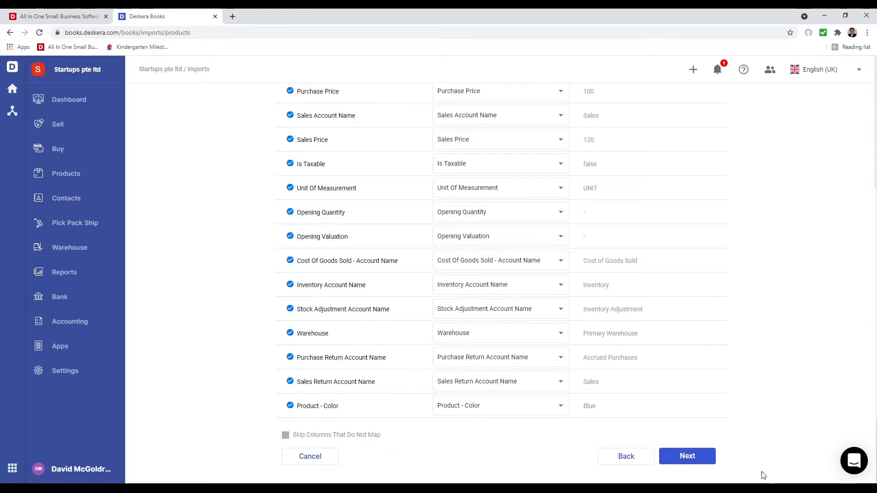
{"action": "left_click", "coordinate": [704, 458]}
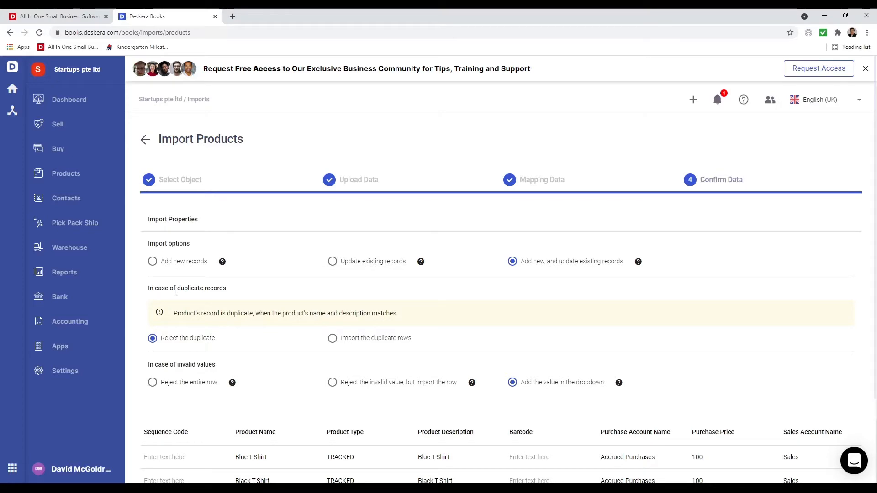
- Reprice Air Con Mantanice to purchase 10 and sales 60, then submit the import
{"action": "scroll", "coordinate": [272, 382], "scroll_direction": "down", "scroll_amount": 3}
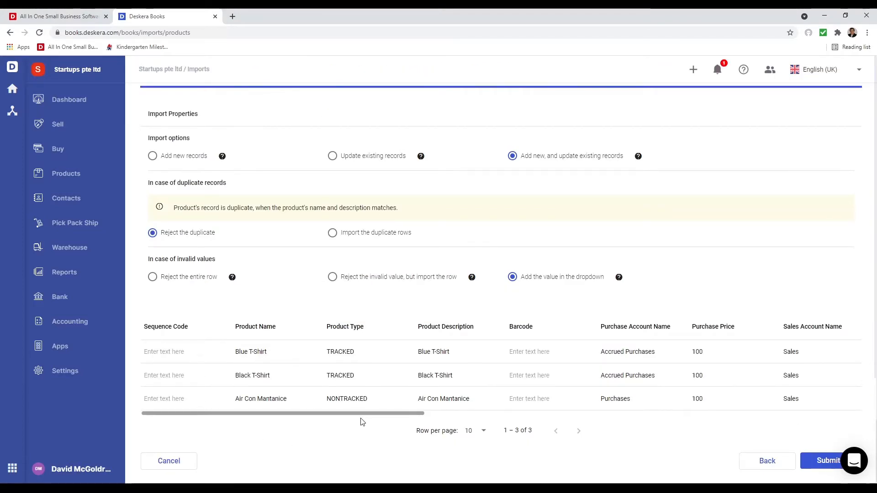
{"action": "left_click_drag", "start_coordinate": [372, 414], "coordinate": [474, 387]}
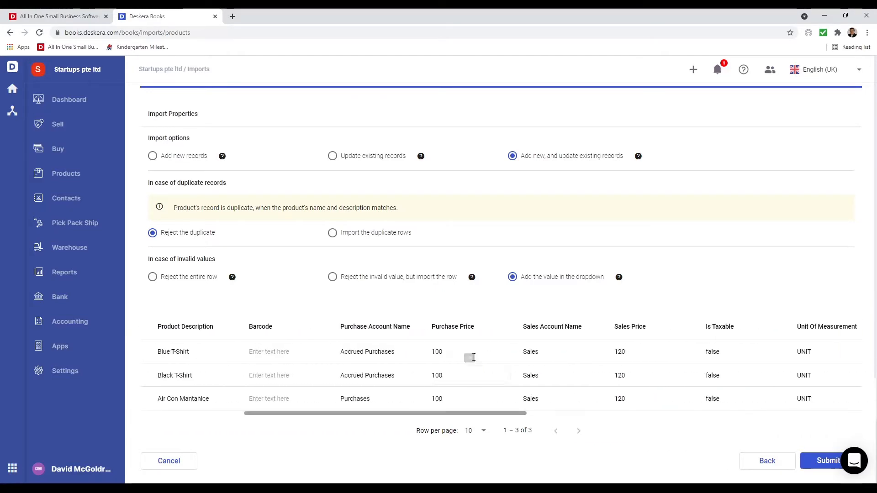
{"action": "left_click", "coordinate": [468, 349]}
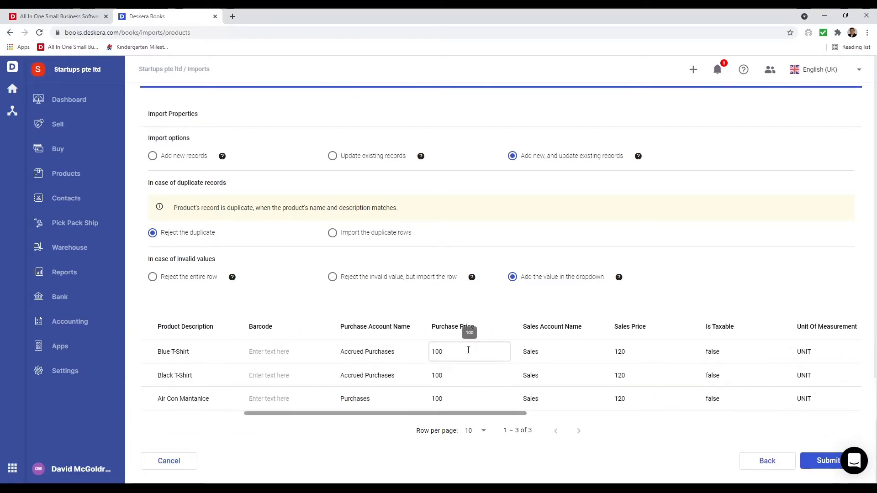
{"action": "left_click", "coordinate": [468, 397]}
{"action": "key", "text": "BackSpace"}
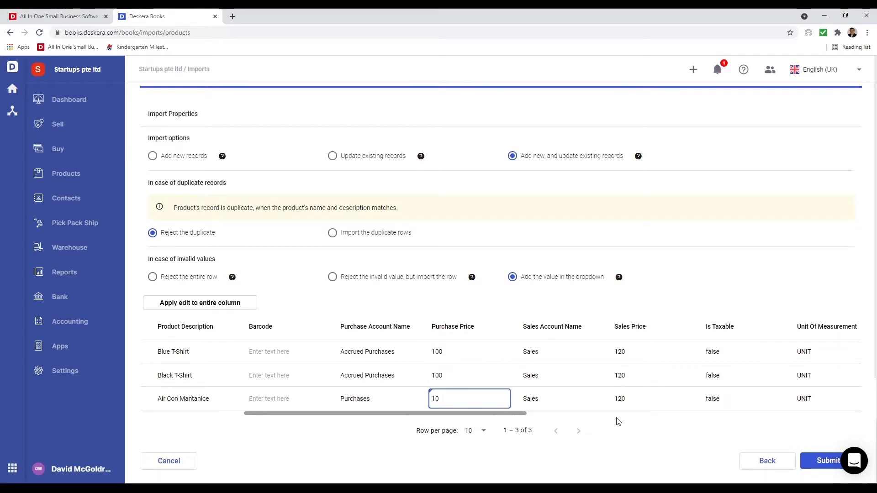
{"action": "left_click", "coordinate": [638, 399]}
{"action": "key", "text": "BackSpace"}
{"action": "key", "text": "BackSpace"}
{"action": "key", "text": "BackSpace"}
{"action": "type", "text": "60"}
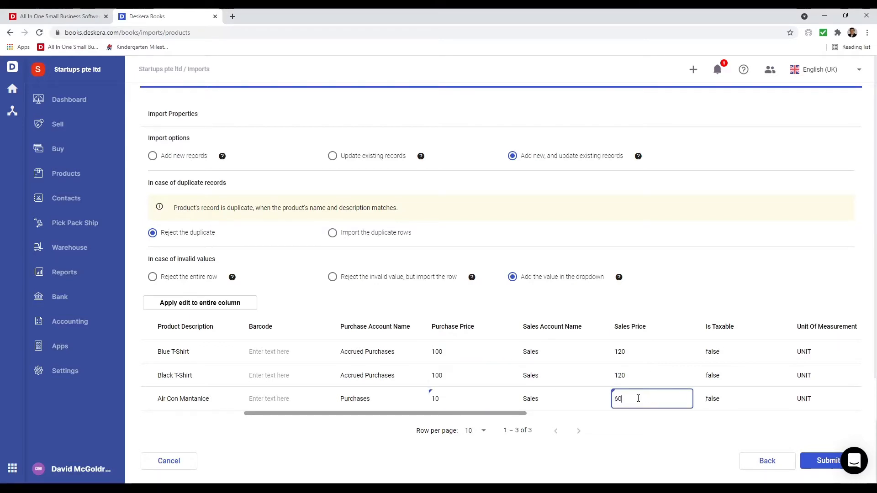
{"action": "left_click", "coordinate": [293, 285]}
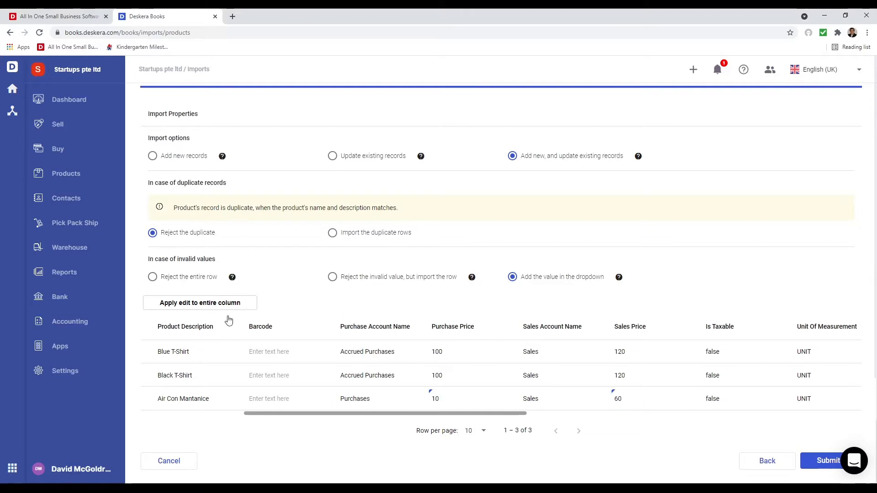
{"action": "left_click", "coordinate": [834, 461]}
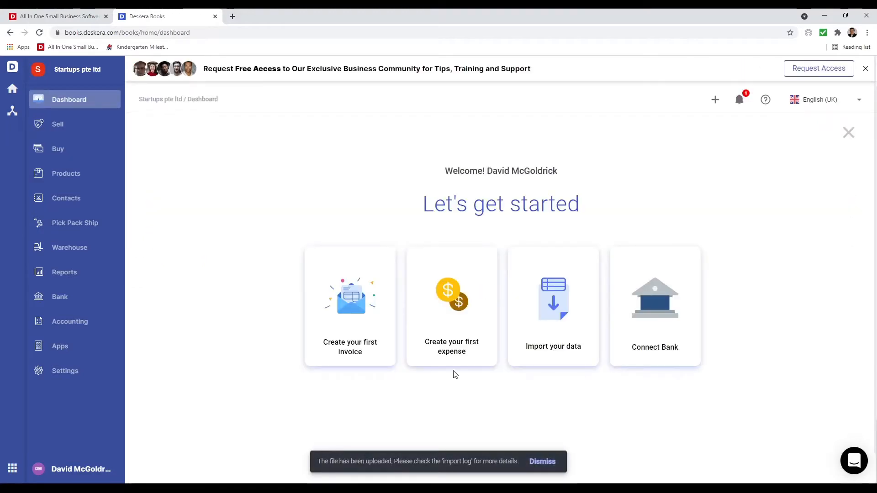
- Edit Black T-Shirt, tick Enable Advanced Tracking on Inventory, then leave without saving
{"action": "left_click", "coordinate": [66, 175]}
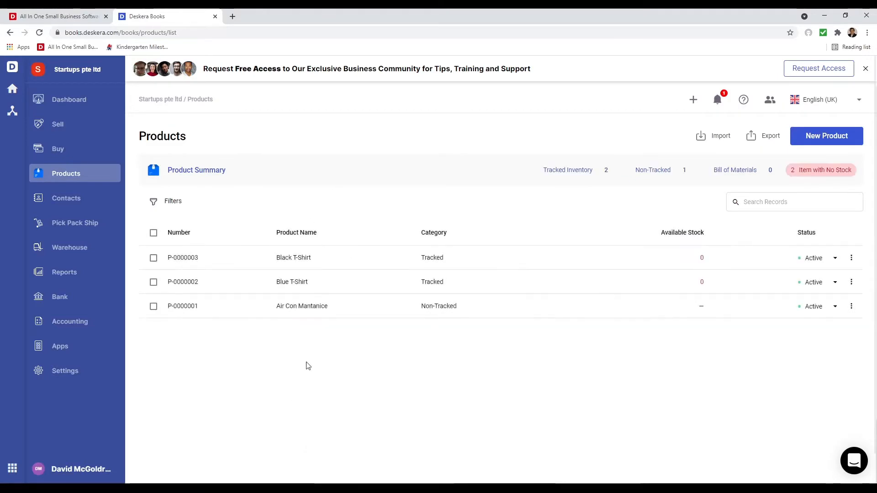
{"action": "left_click", "coordinate": [153, 258]}
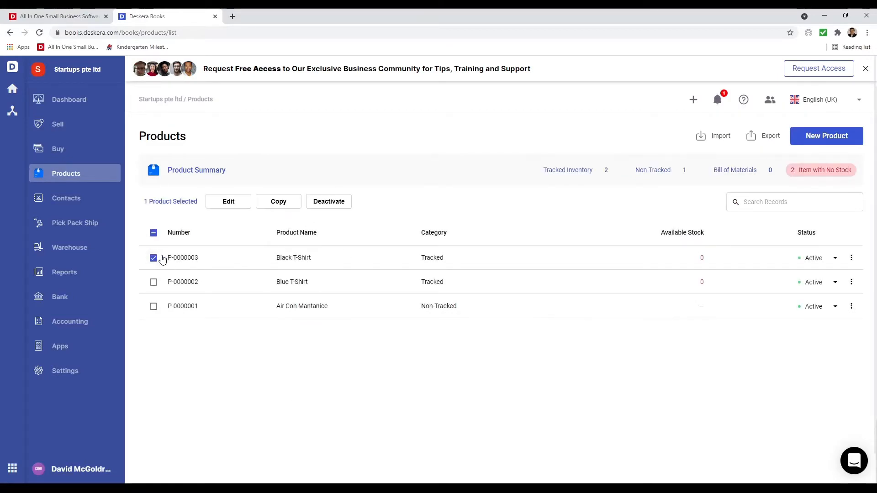
{"action": "left_click", "coordinate": [218, 204]}
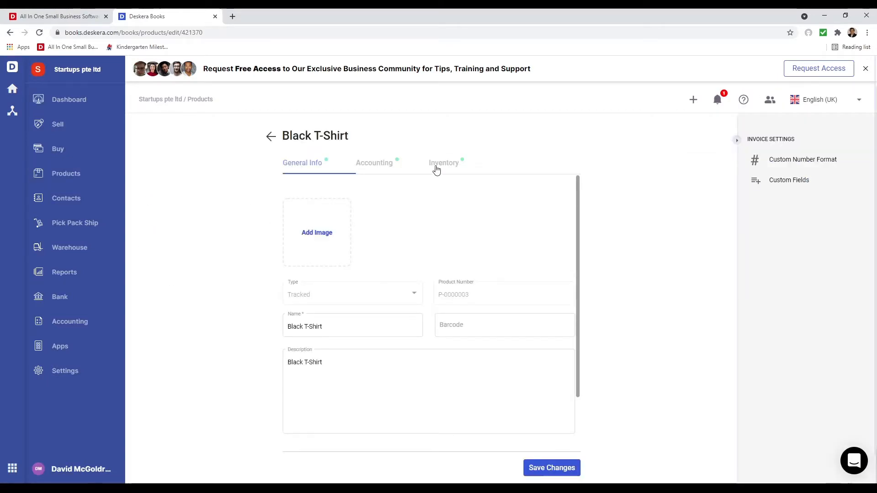
{"action": "left_click", "coordinate": [445, 165]}
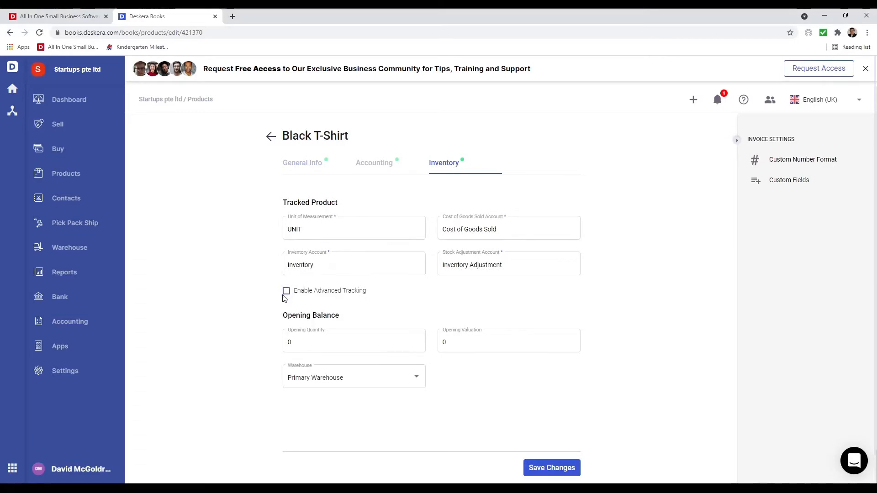
{"action": "left_click", "coordinate": [286, 291]}
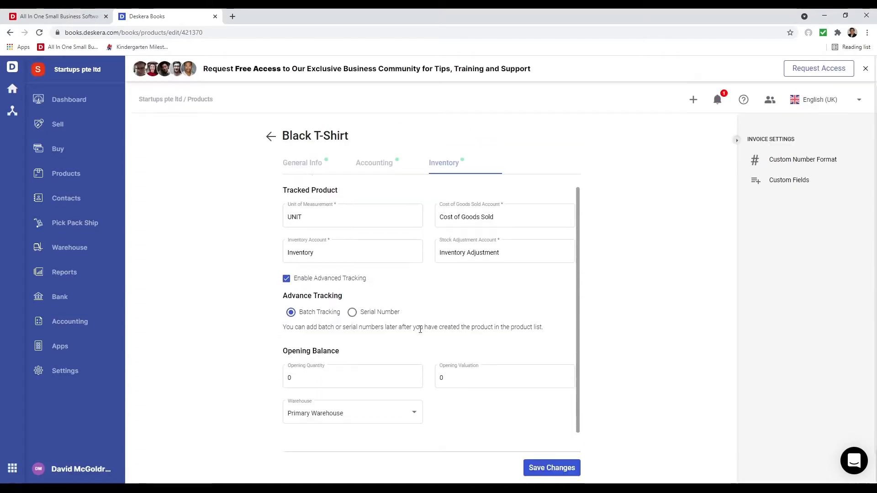
{"action": "left_click", "coordinate": [271, 136]}
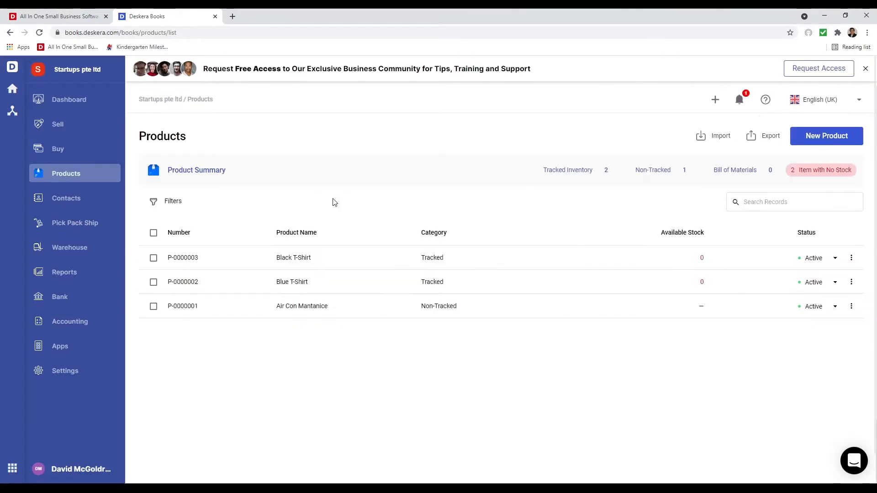
- Start a manual Products import from Import your data, then go back to the dashboard
{"action": "left_click", "coordinate": [70, 107]}
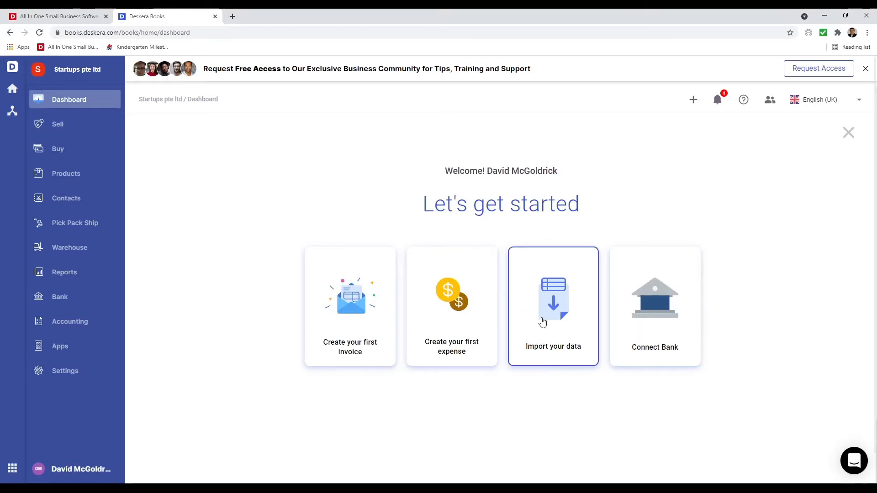
{"action": "left_click", "coordinate": [543, 322]}
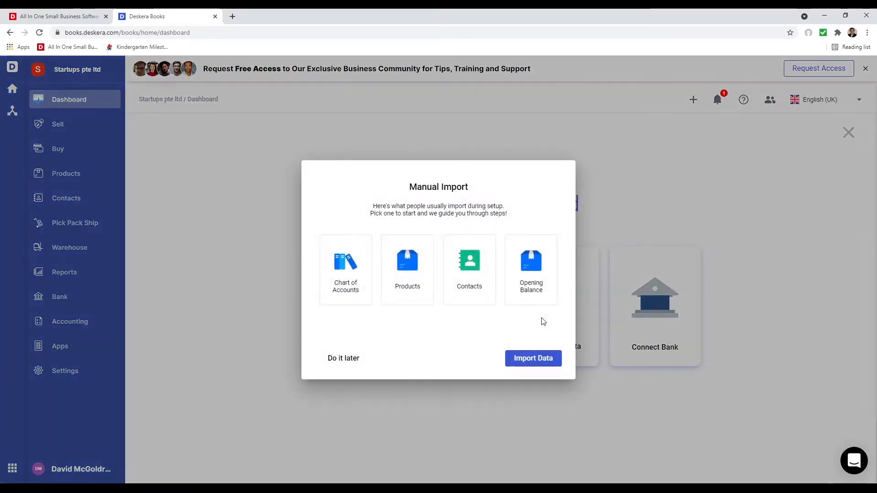
{"action": "left_click", "coordinate": [426, 270]}
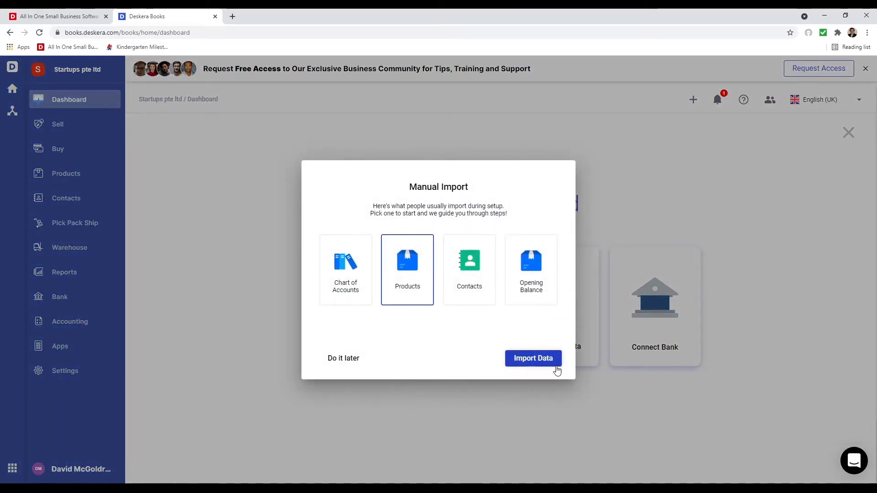
{"action": "left_click", "coordinate": [541, 361]}
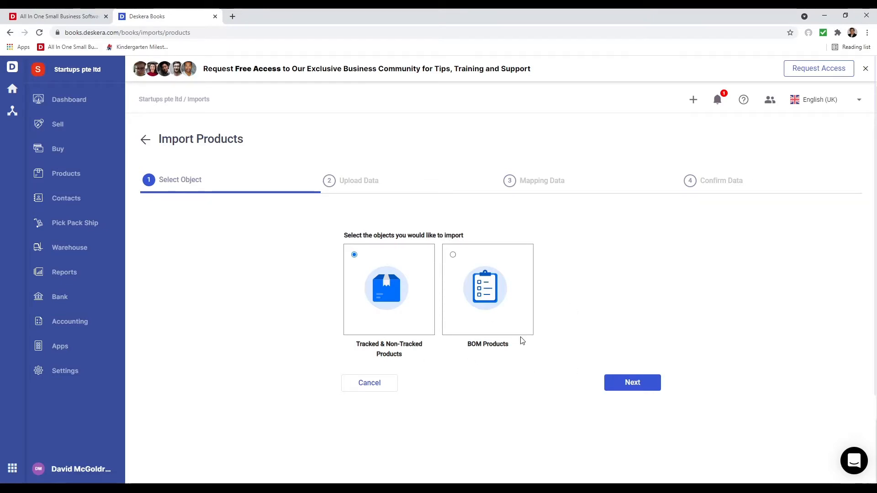
{"action": "left_click", "coordinate": [74, 109]}
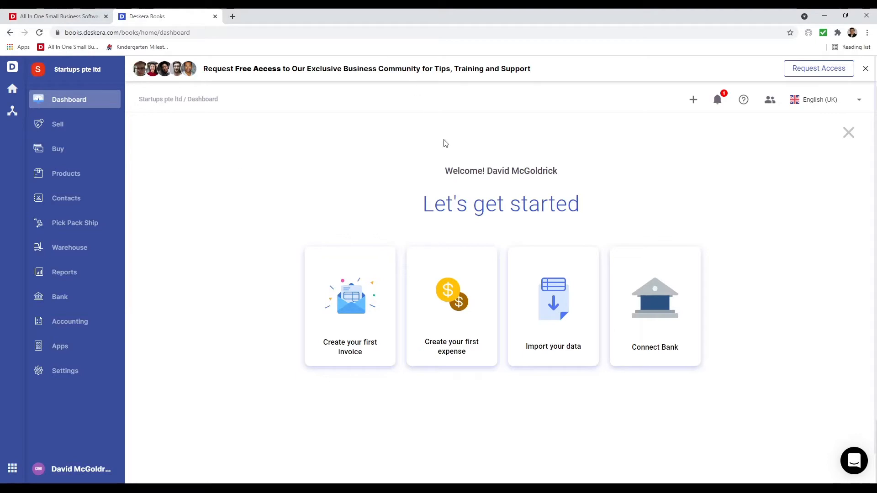
- Open a new blank invoice from the Create your first invoice card
{"action": "left_click", "coordinate": [367, 285]}
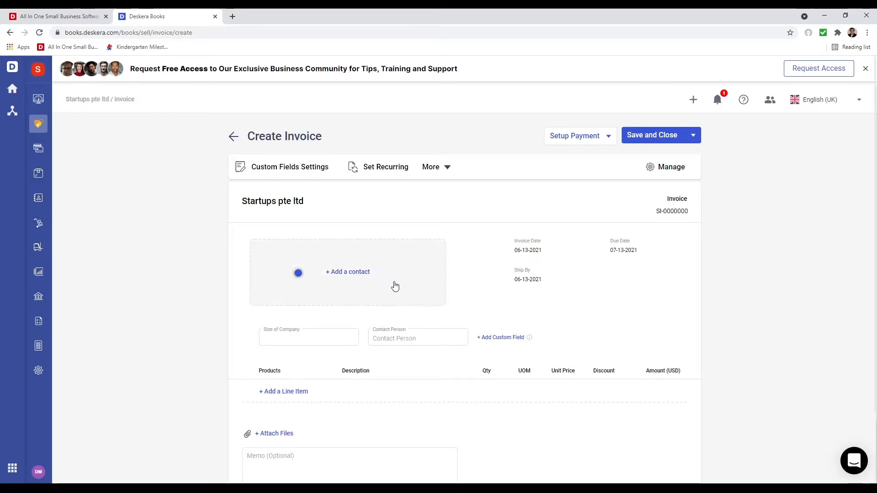
- Create a new contact for the invoice and enter the customer's name
{"action": "left_click", "coordinate": [350, 272]}
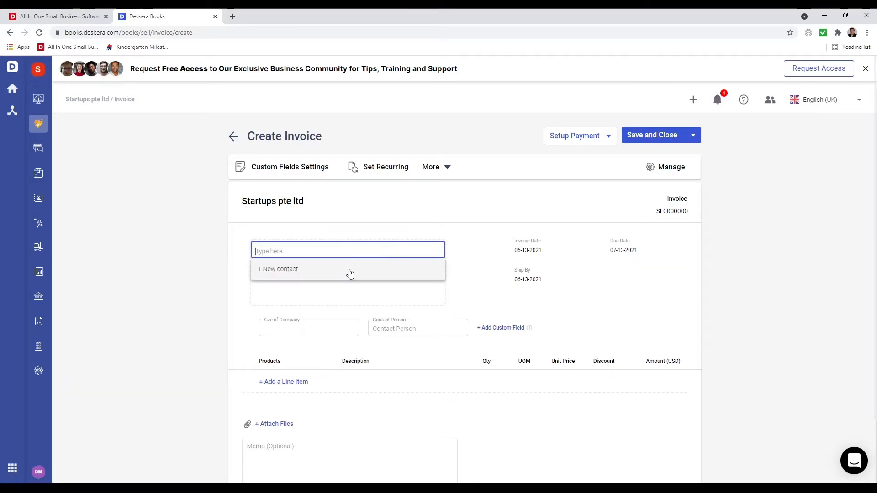
{"action": "left_click", "coordinate": [289, 276]}
{"action": "left_click", "coordinate": [341, 182]}
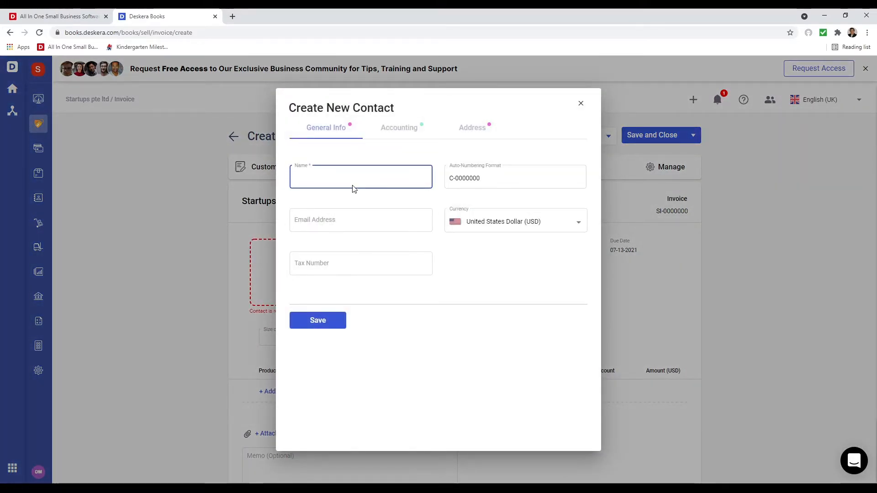
{"action": "type", "text": "Mike First Contact"}
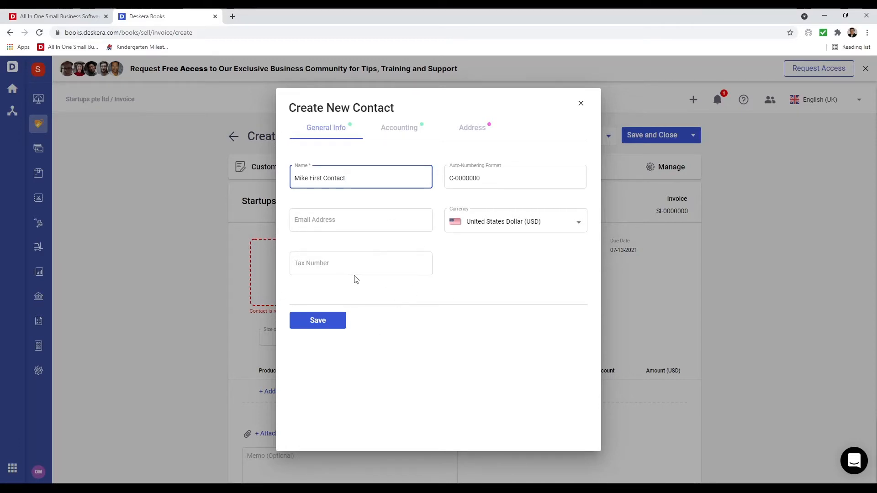
- Fill in the contact's street address from the suggestion and save the contact
{"action": "left_click", "coordinate": [396, 130]}
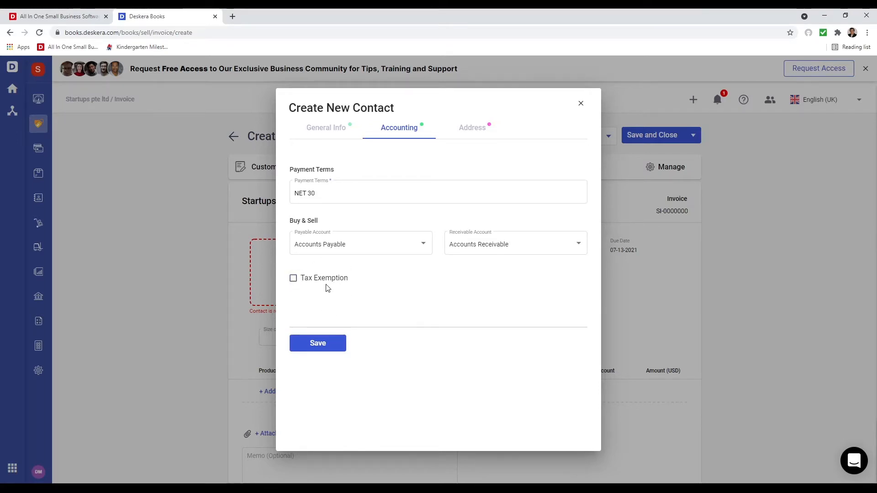
{"action": "left_click", "coordinate": [474, 132]}
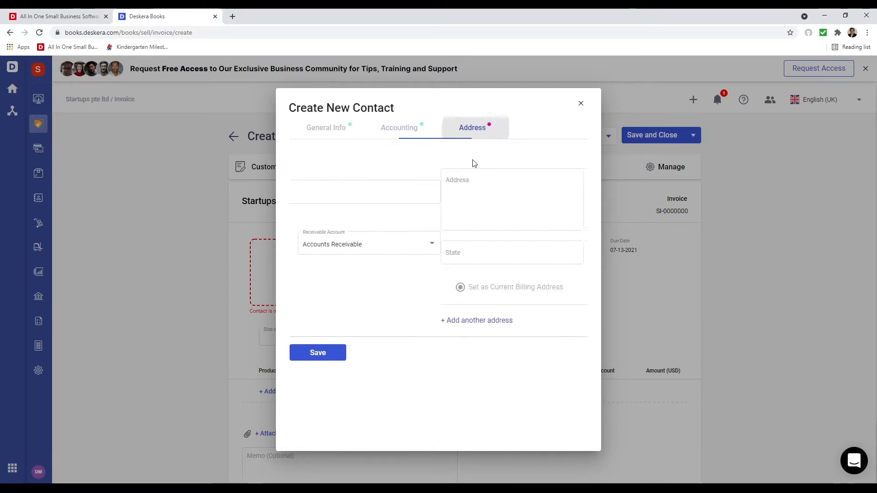
{"action": "left_click", "coordinate": [375, 202]}
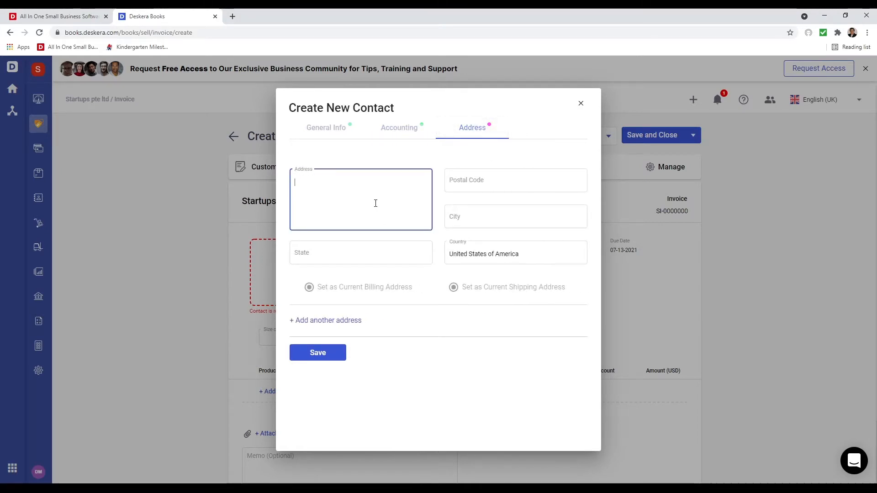
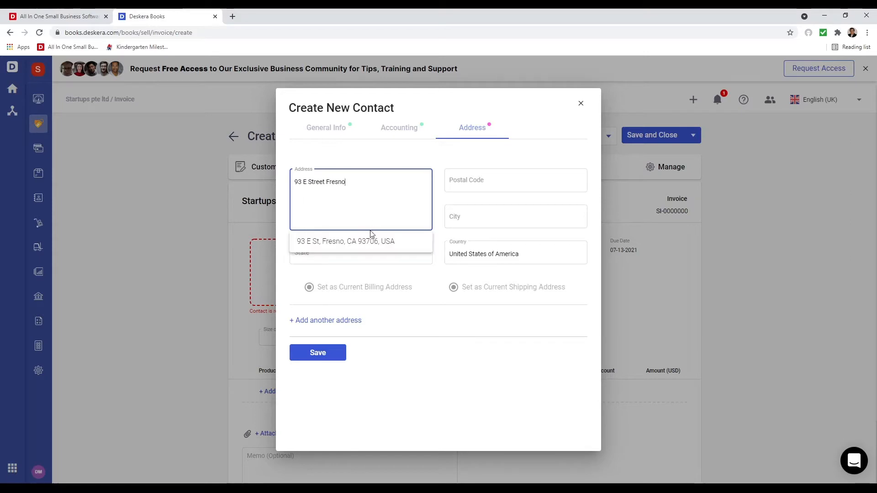
{"action": "left_click", "coordinate": [357, 245]}
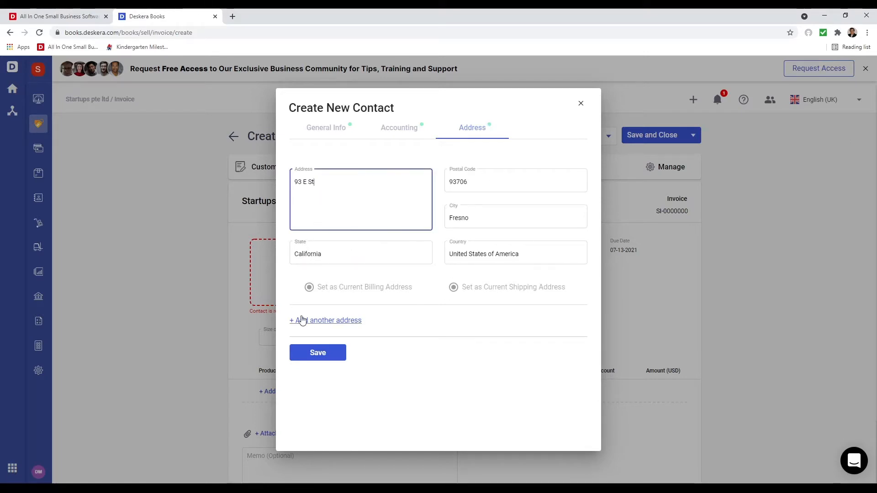
{"action": "left_click", "coordinate": [325, 357]}
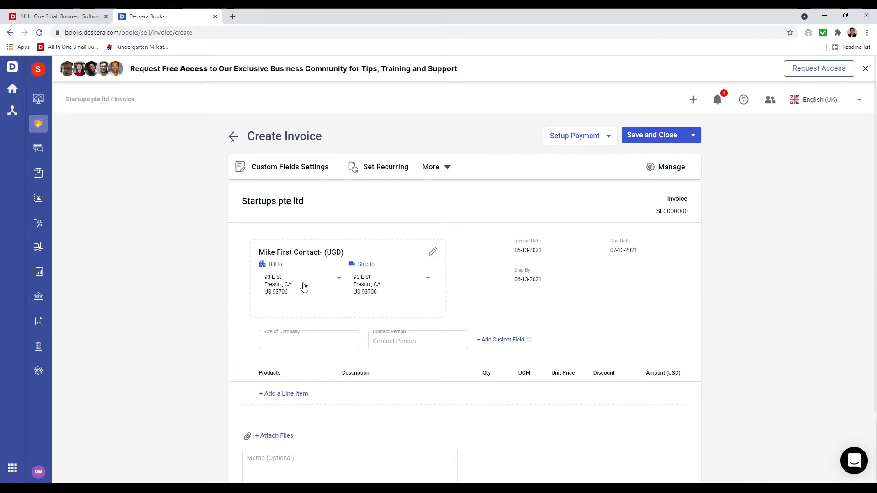
- Enter Size of Company 30 and the contact person's name, then add a first line item
{"action": "left_click", "coordinate": [319, 341]}
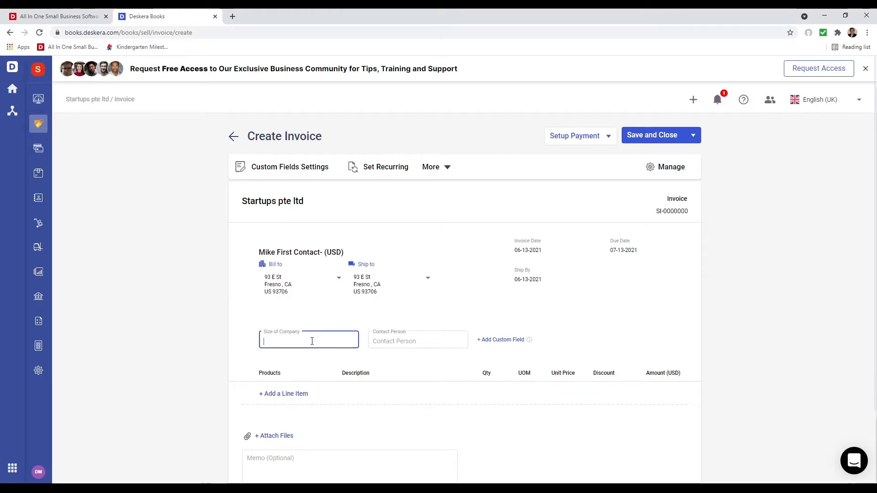
{"action": "type", "text": "30"}
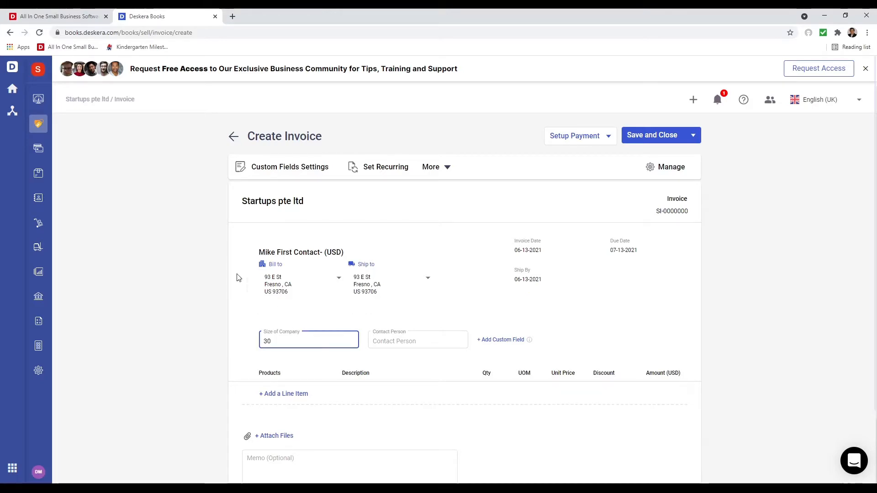
{"action": "left_click", "coordinate": [409, 342]}
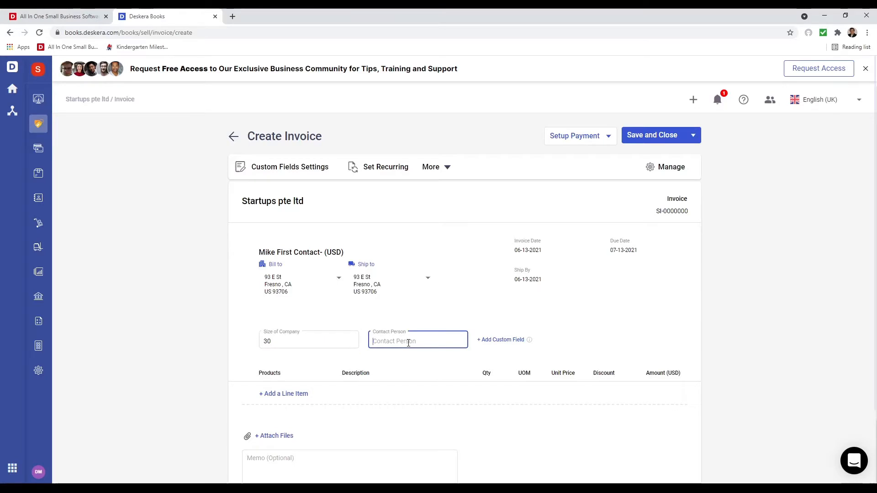
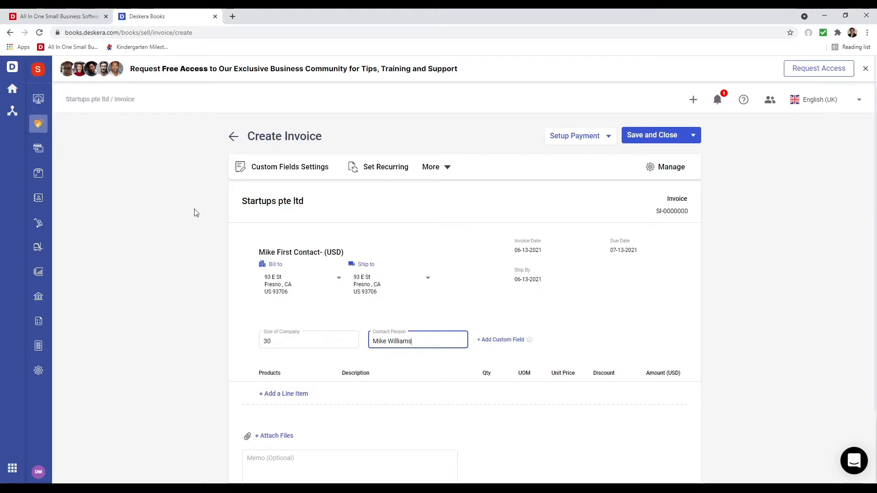
{"action": "scroll", "coordinate": [410, 355], "scroll_direction": "down", "scroll_amount": 2}
{"action": "left_click", "coordinate": [297, 307]}
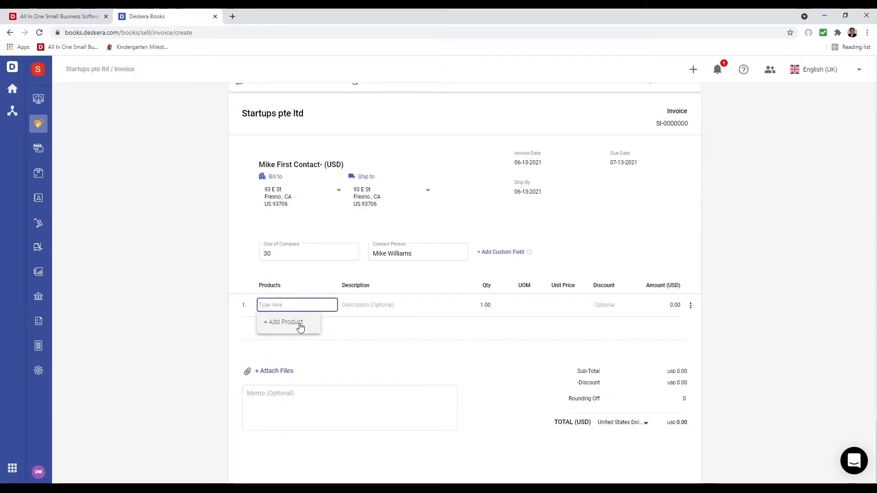
- Create a new Tracked product named Red Shirt with description Red and save it
{"action": "left_click", "coordinate": [300, 327]}
{"action": "left_click", "coordinate": [375, 246]}
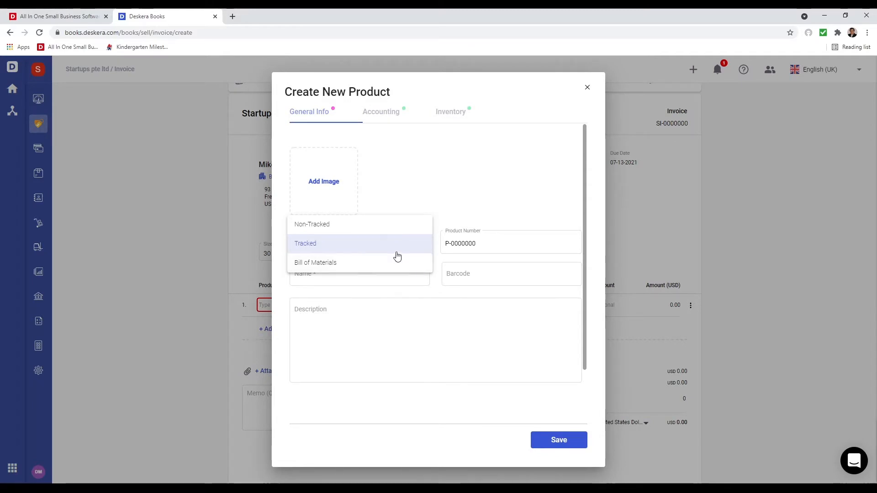
{"action": "left_click", "coordinate": [392, 250]}
{"action": "left_click", "coordinate": [351, 274]}
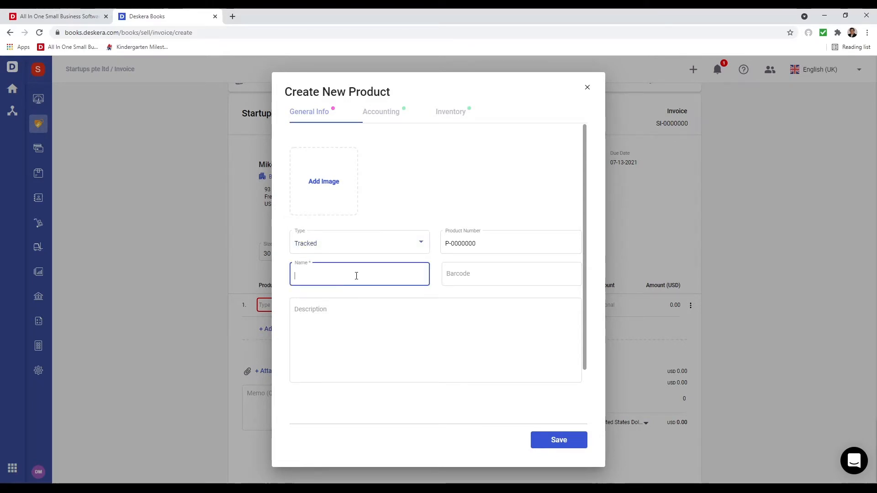
{"action": "type", "text": "Gree"}
{"action": "type", "text": "R"}
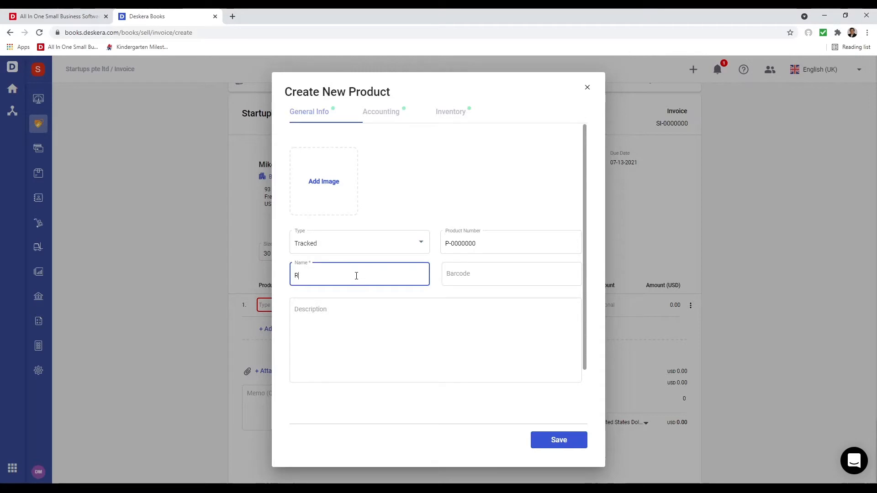
{"action": "type", "text": "ed Shirt"}
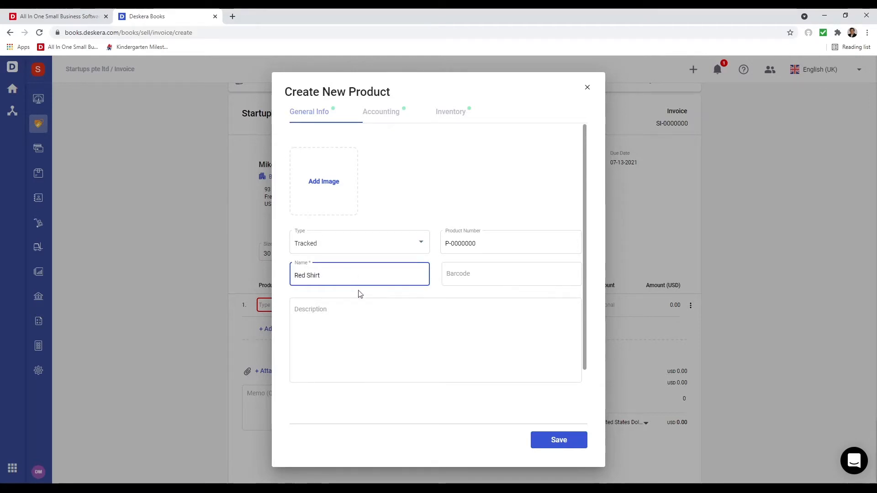
{"action": "left_click", "coordinate": [380, 318]}
{"action": "type", "text": "Red Shirt"}
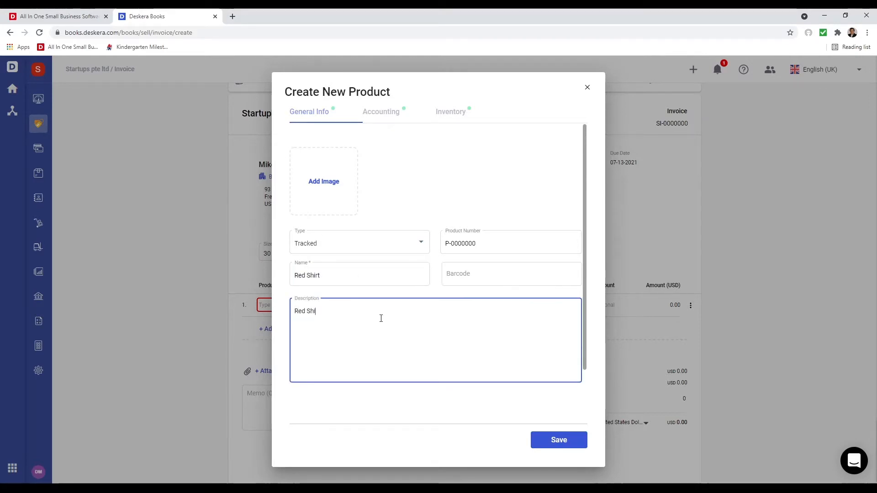
{"action": "left_click", "coordinate": [378, 114]}
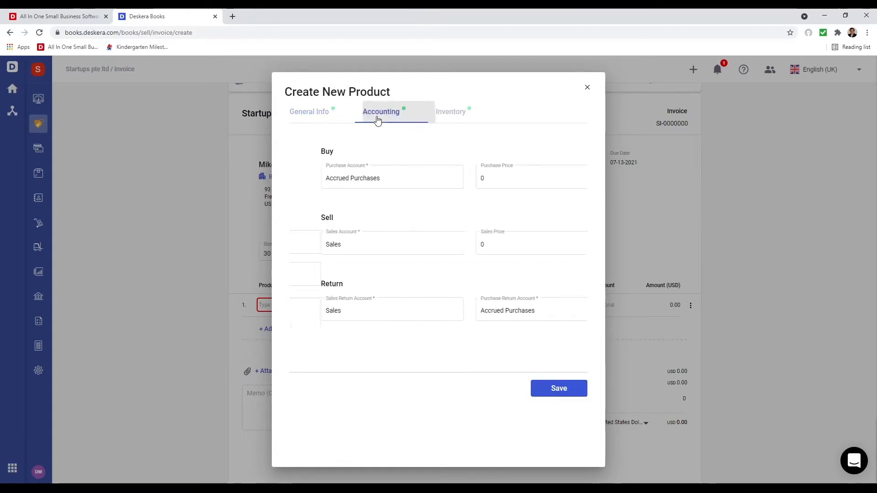
{"action": "left_click", "coordinate": [453, 111]}
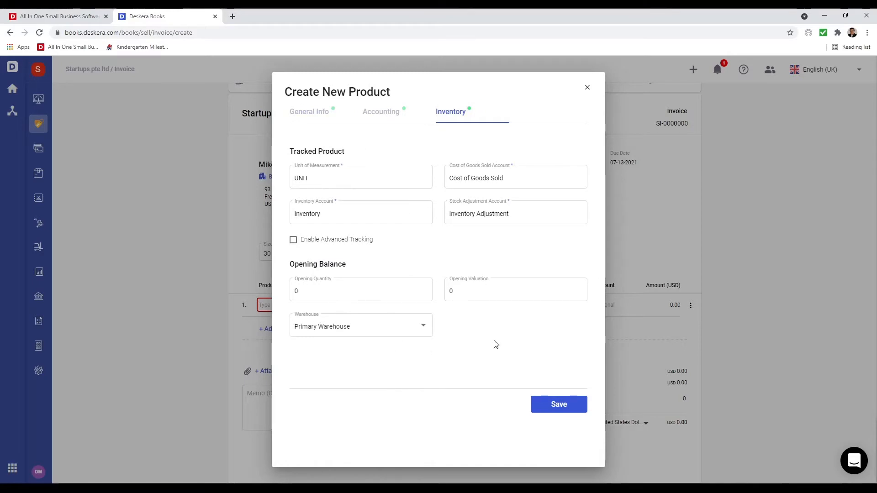
{"action": "left_click", "coordinate": [564, 408]}
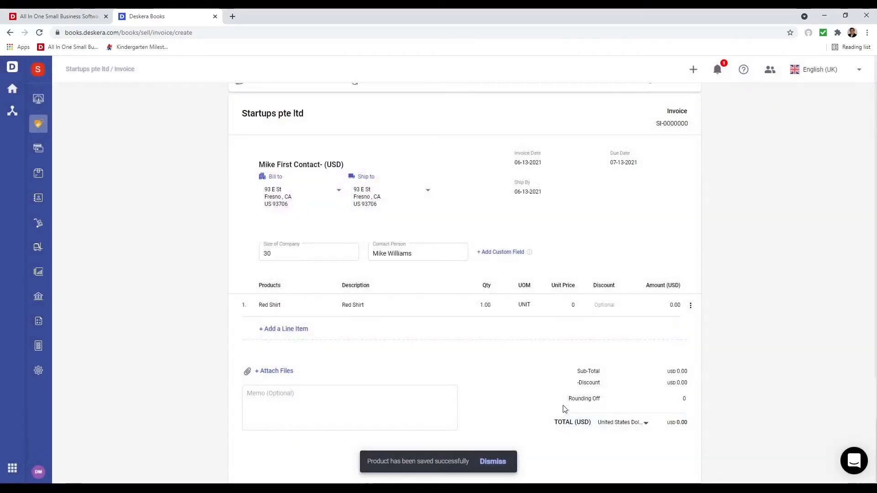
- Set the Red Shirt line's Color custom field to Red
{"action": "left_click", "coordinate": [690, 305]}
{"action": "left_click", "coordinate": [697, 340]}
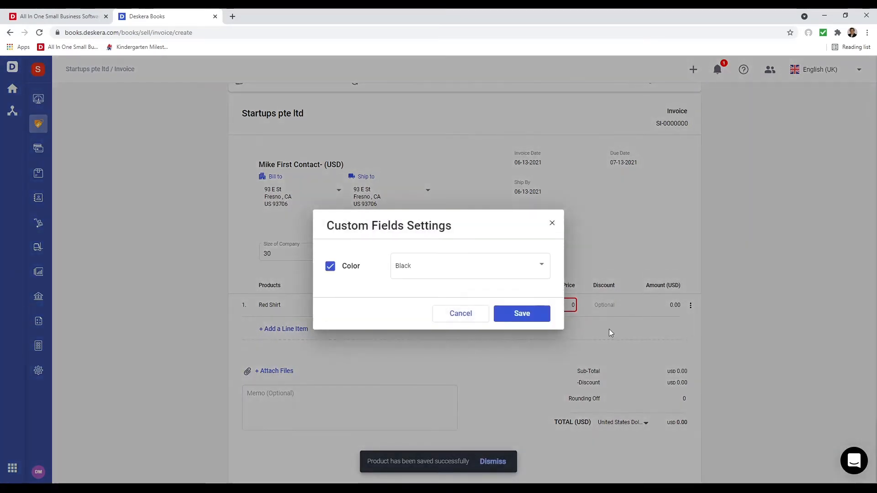
{"action": "left_click", "coordinate": [437, 277]}
{"action": "left_click", "coordinate": [442, 301]}
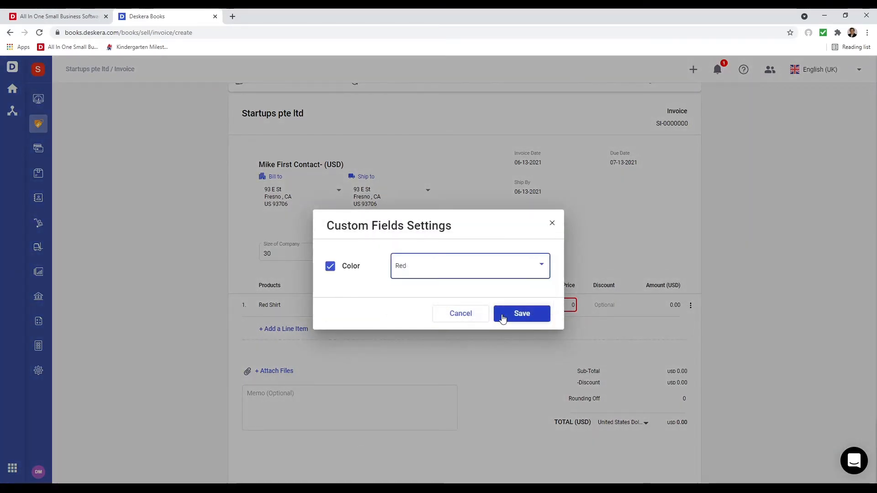
{"action": "left_click", "coordinate": [503, 314]}
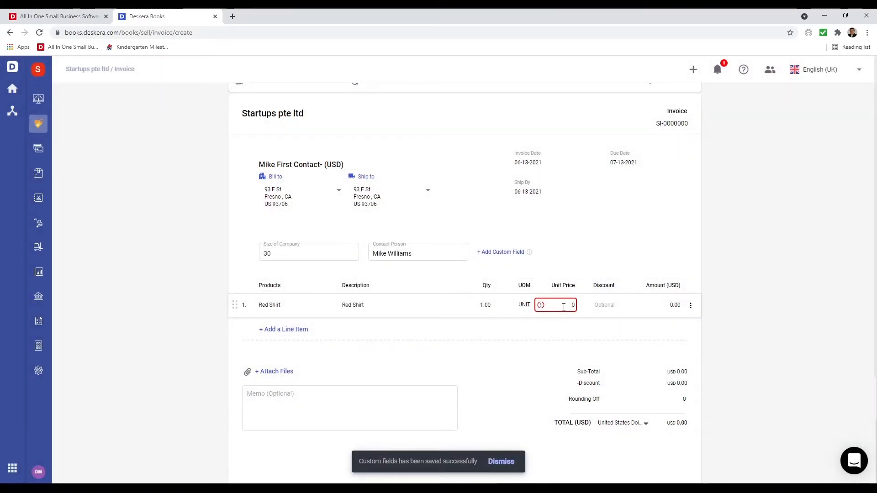
- Bill the Red Shirt line as quantity 10 at unit price 50, totalling USD 500
{"action": "type", "text": "50"}
{"action": "key", "text": "BackSpace"}
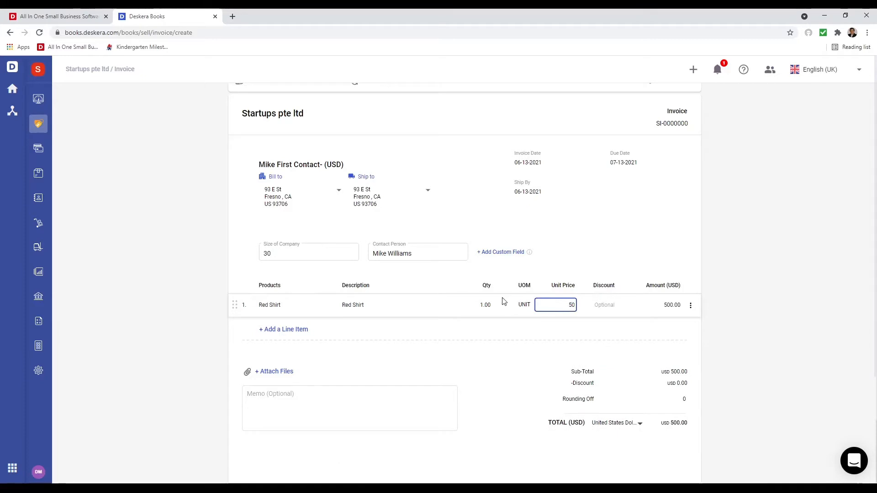
{"action": "left_click", "coordinate": [482, 304]}
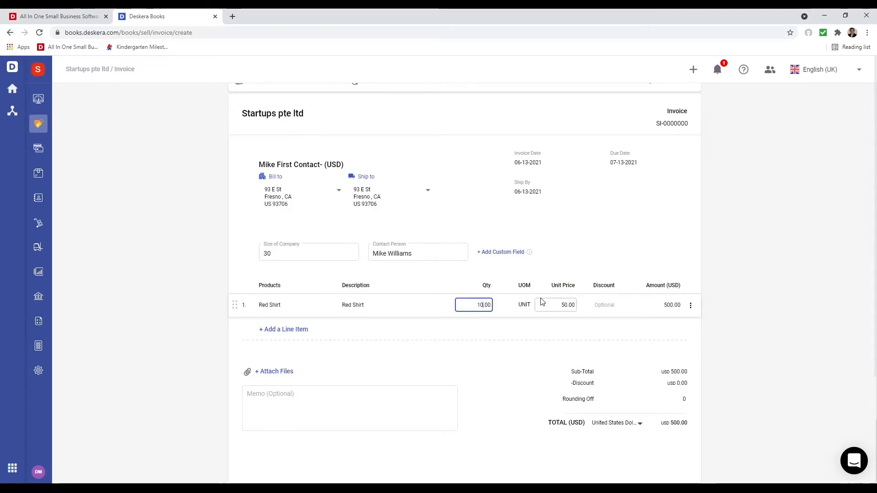
{"action": "left_click", "coordinate": [508, 339]}
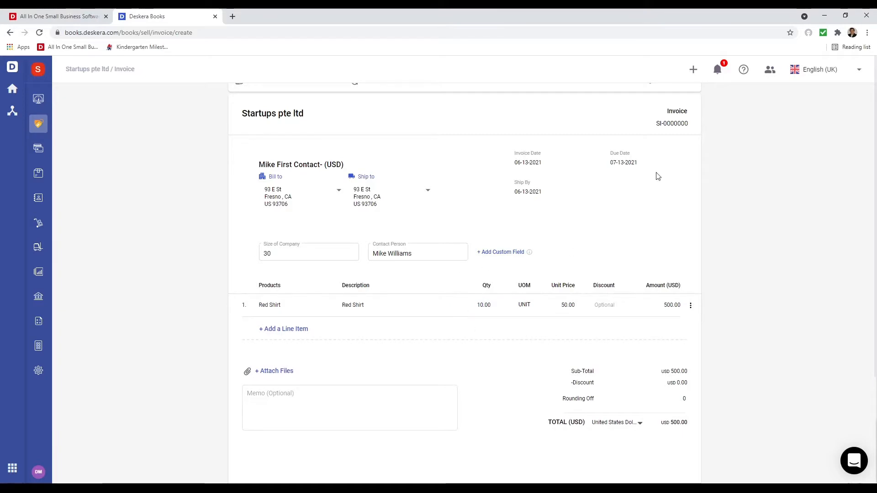
{"action": "scroll", "coordinate": [648, 254], "scroll_direction": "up", "scroll_amount": 2}
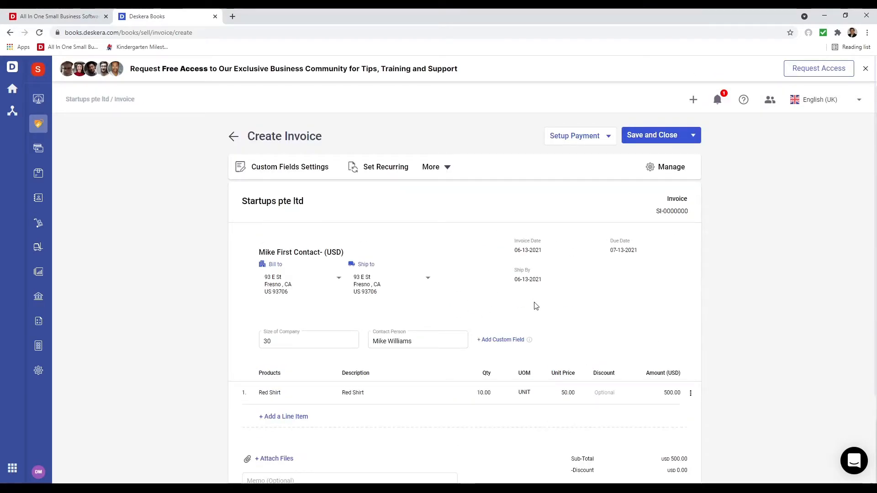
{"action": "scroll", "coordinate": [505, 357], "scroll_direction": "down", "scroll_amount": 3}
{"action": "scroll", "coordinate": [398, 414], "scroll_direction": "up", "scroll_amount": 3}
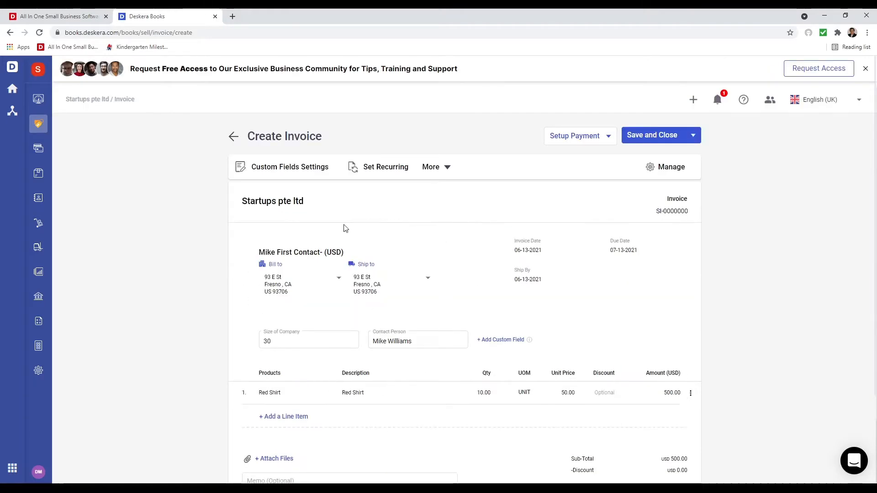
- Leave the invoice's custom fields unchanged, and turn on Monthly recurrence
{"action": "left_click", "coordinate": [305, 171]}
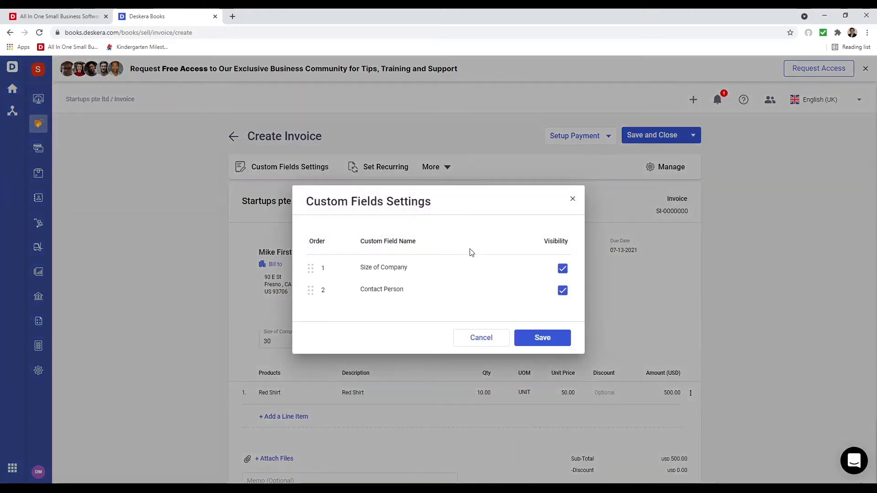
{"action": "left_click", "coordinate": [480, 337]}
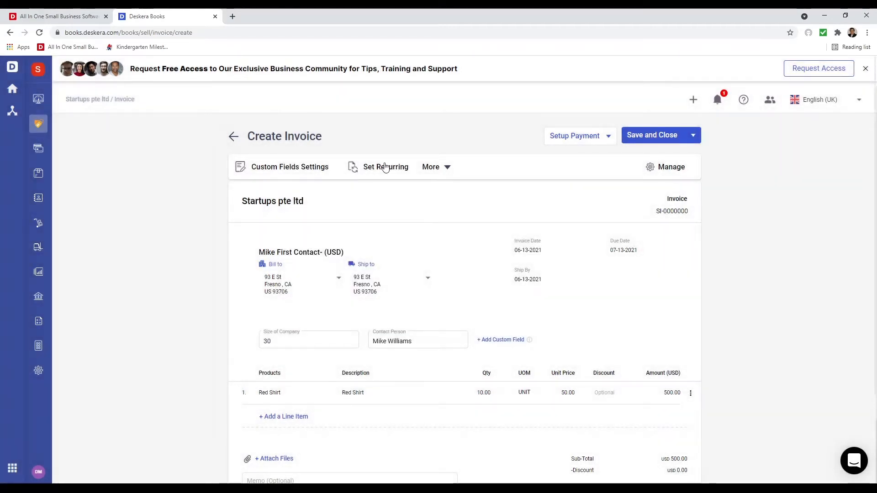
{"action": "left_click", "coordinate": [385, 168]}
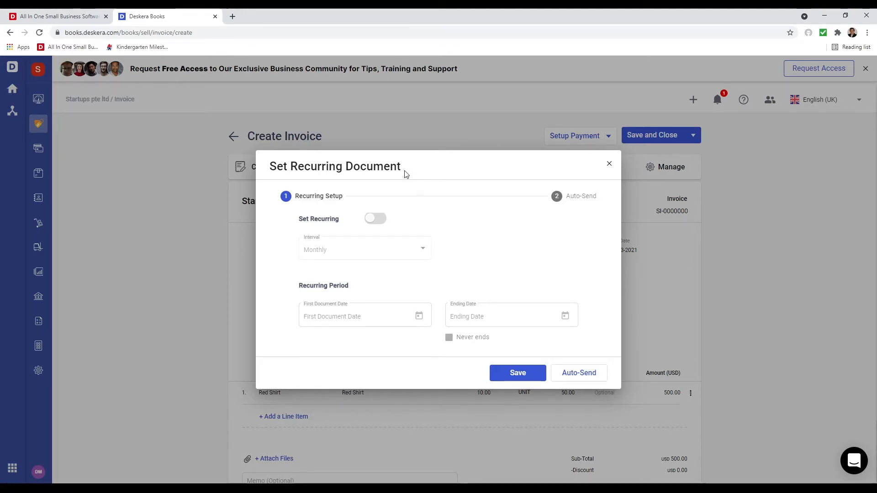
{"action": "left_click", "coordinate": [382, 223]}
{"action": "left_click", "coordinate": [347, 250]}
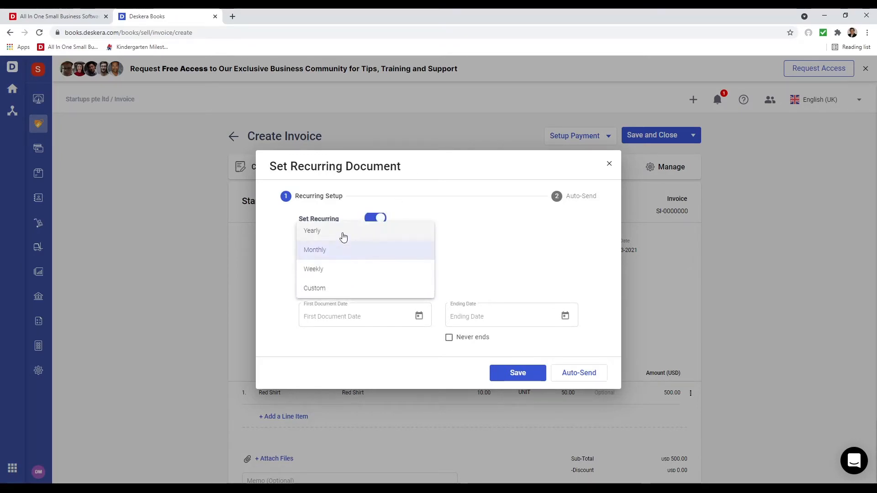
{"action": "left_click", "coordinate": [505, 291]}
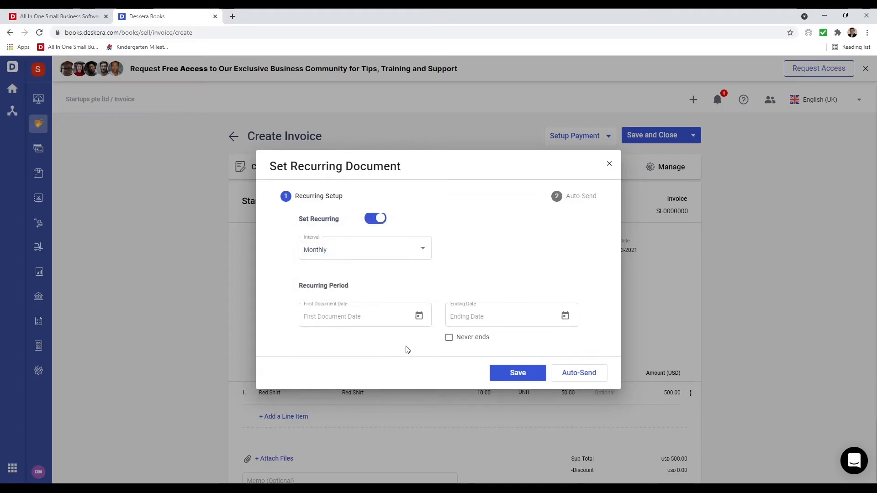
- Start the recurrence on 06-14-2021 with Never ends ticked, then continue to Auto-Send
{"action": "left_click", "coordinate": [417, 321]}
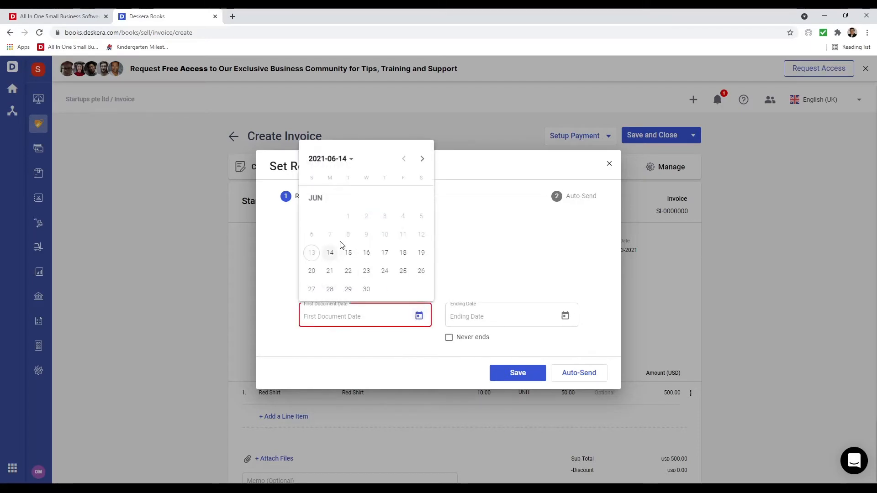
{"action": "left_click", "coordinate": [332, 252]}
{"action": "left_click", "coordinate": [566, 313]}
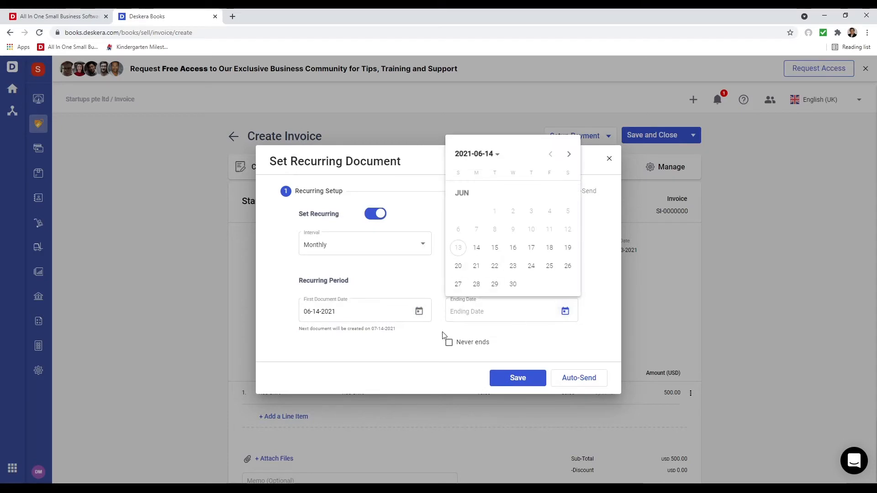
{"action": "left_click", "coordinate": [437, 359]}
{"action": "left_click", "coordinate": [449, 343]}
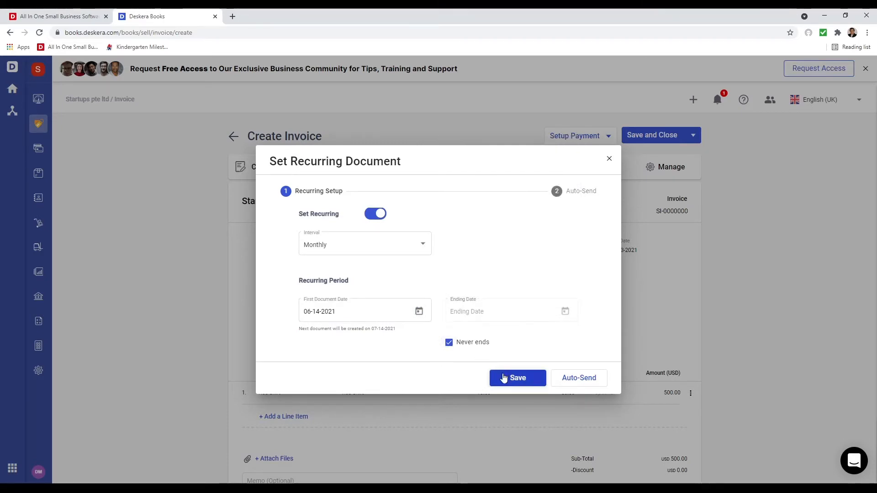
{"action": "left_click", "coordinate": [588, 383]}
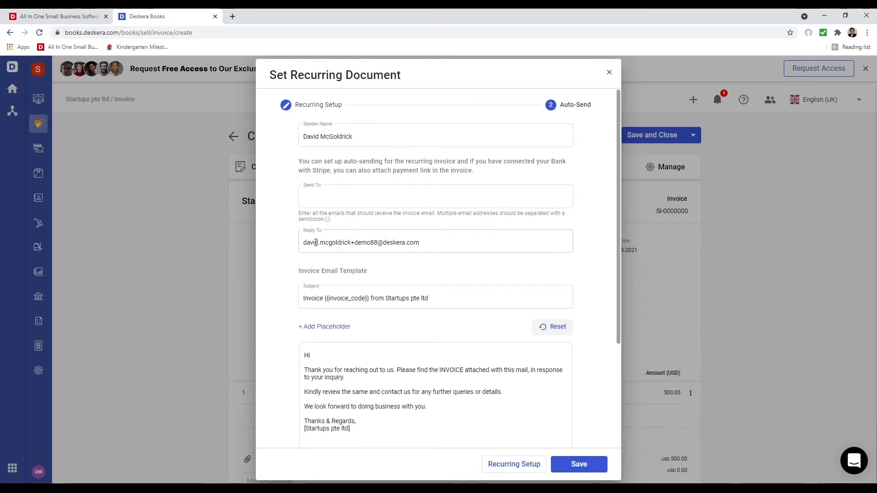
- Make the auto-send greeting read 'Hi {contactName},' and close the recurring document setup
{"action": "scroll", "coordinate": [417, 348], "scroll_direction": "down", "scroll_amount": 3}
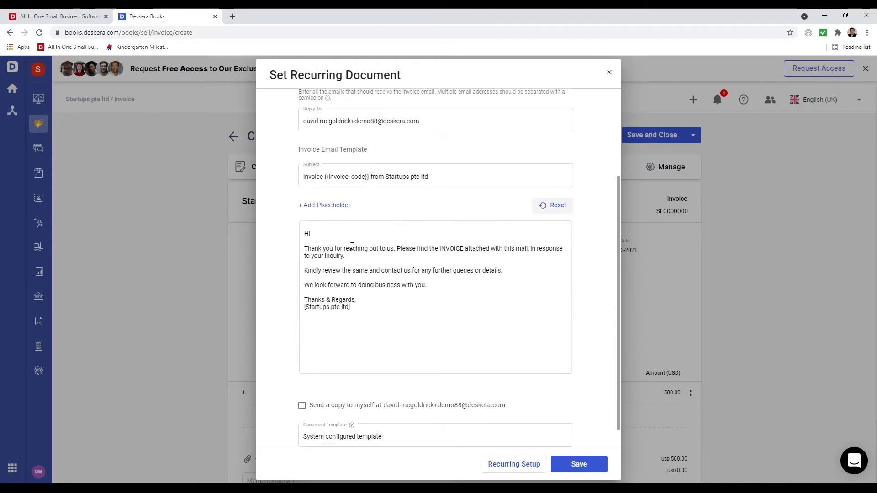
{"action": "left_click", "coordinate": [365, 232]}
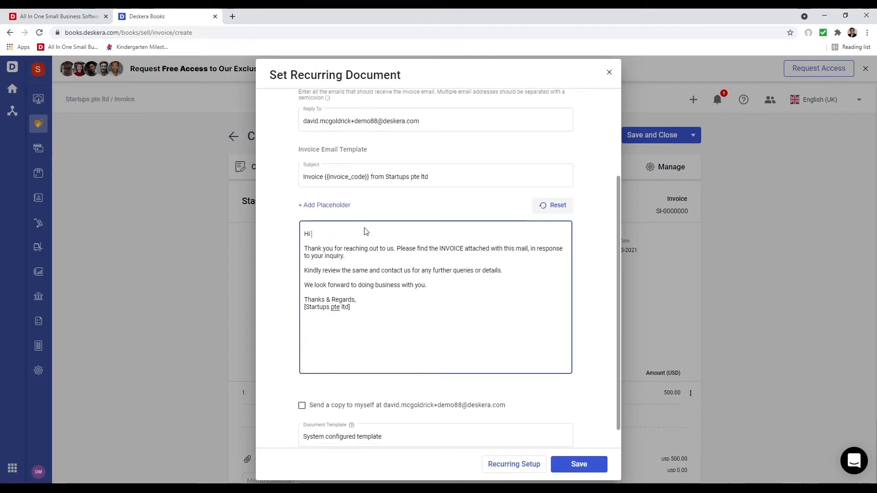
{"action": "left_click", "coordinate": [326, 206]}
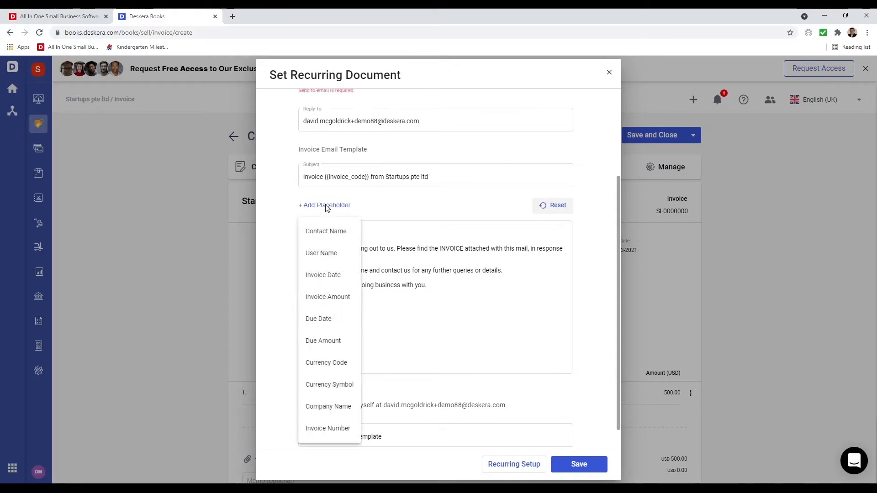
{"action": "left_click", "coordinate": [335, 230]}
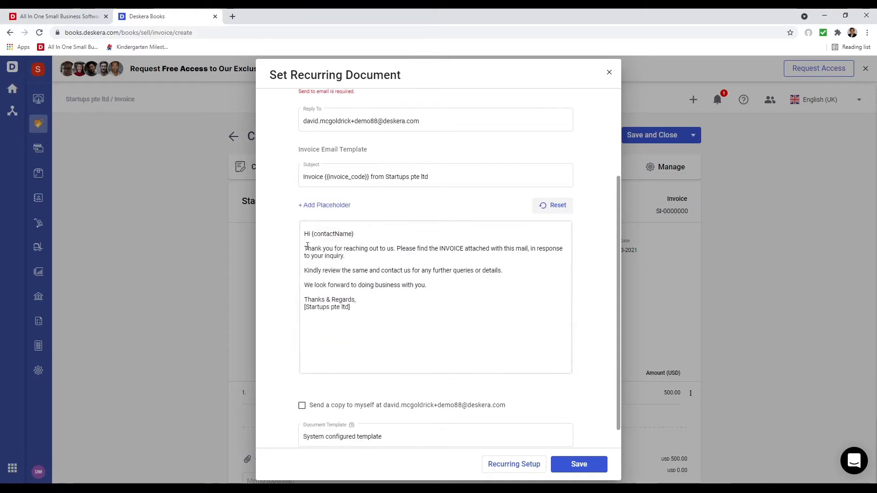
{"action": "left_click", "coordinate": [369, 234]}
{"action": "type", "text": ","}
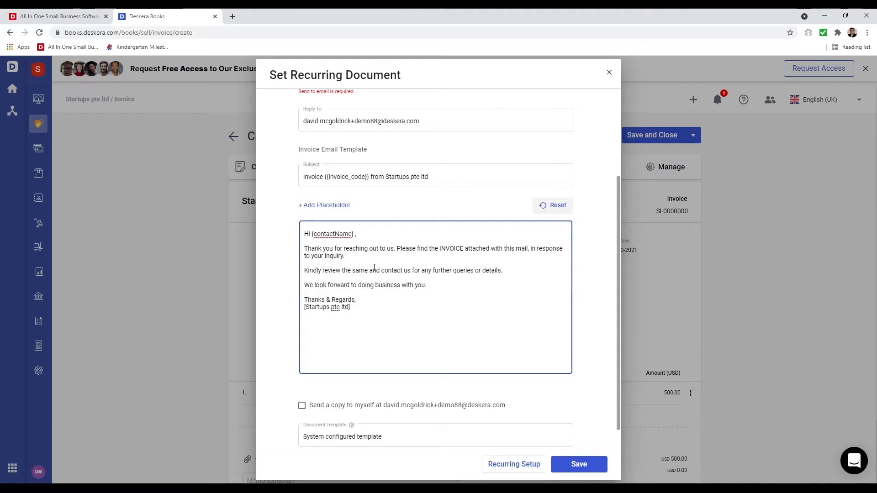
{"action": "scroll", "coordinate": [405, 381], "scroll_direction": "down", "scroll_amount": 1}
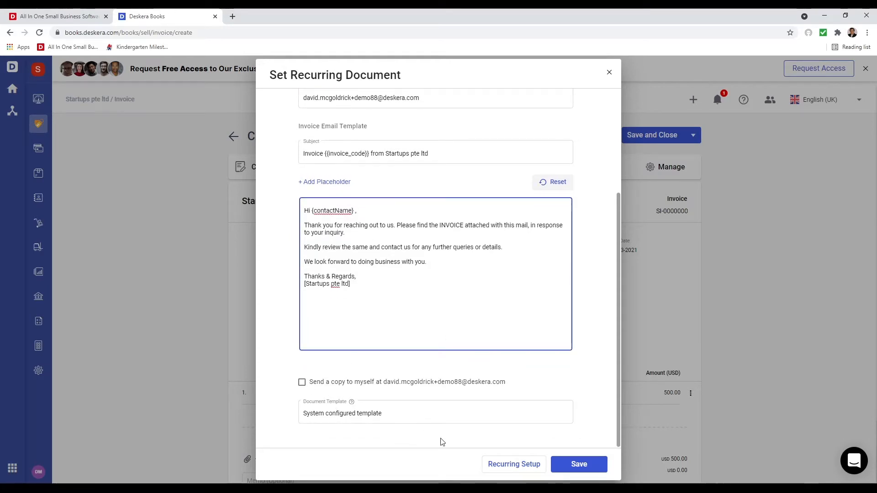
{"action": "left_click", "coordinate": [609, 72]}
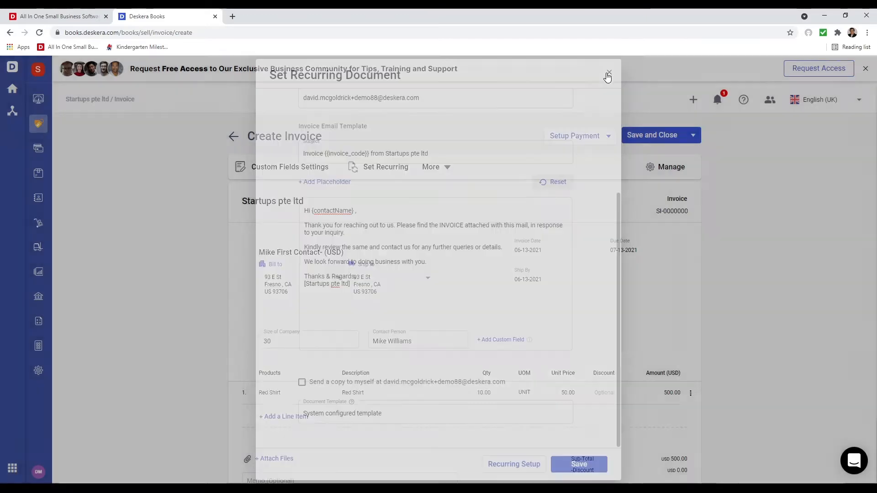
- Review the Multi-Currency Options and cancel, keeping the invoice currency in USD
{"action": "left_click", "coordinate": [447, 166]}
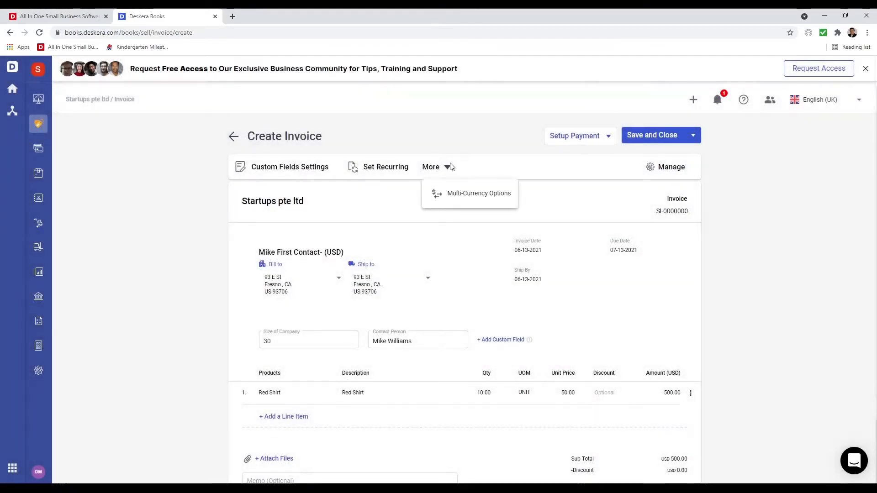
{"action": "left_click", "coordinate": [475, 198]}
{"action": "left_click", "coordinate": [478, 247]}
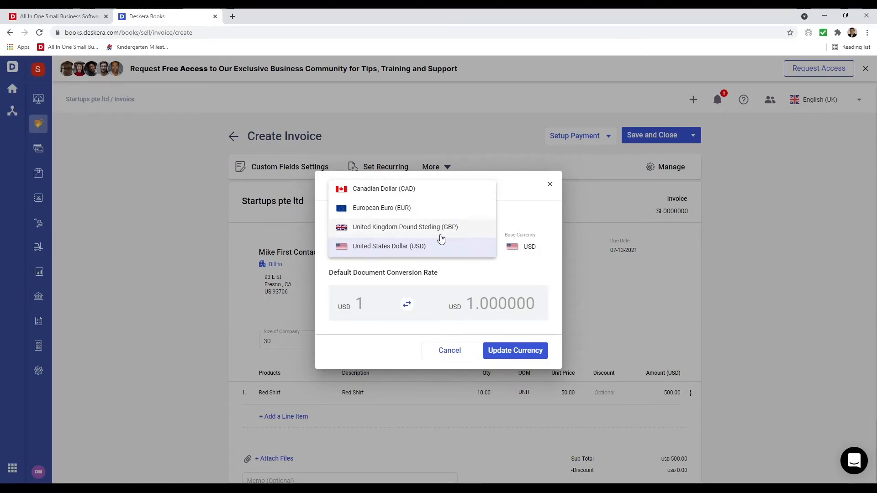
{"action": "left_click", "coordinate": [448, 351]}
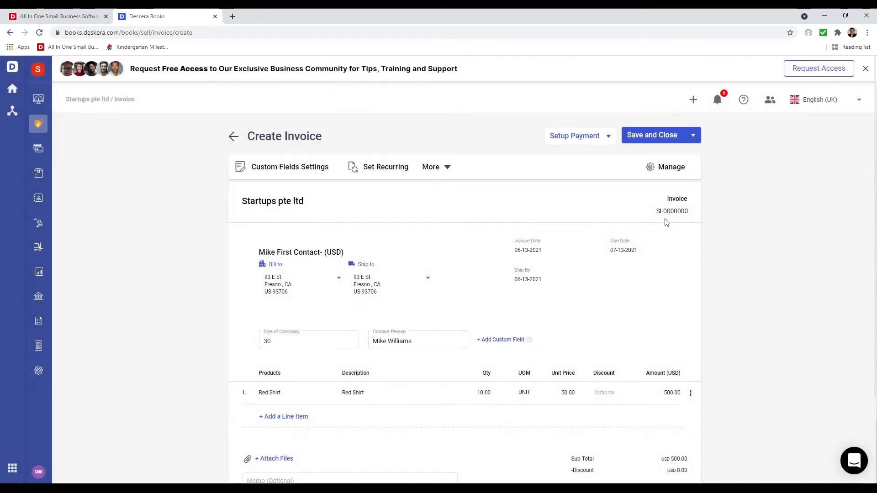
{"action": "left_click", "coordinate": [670, 214]}
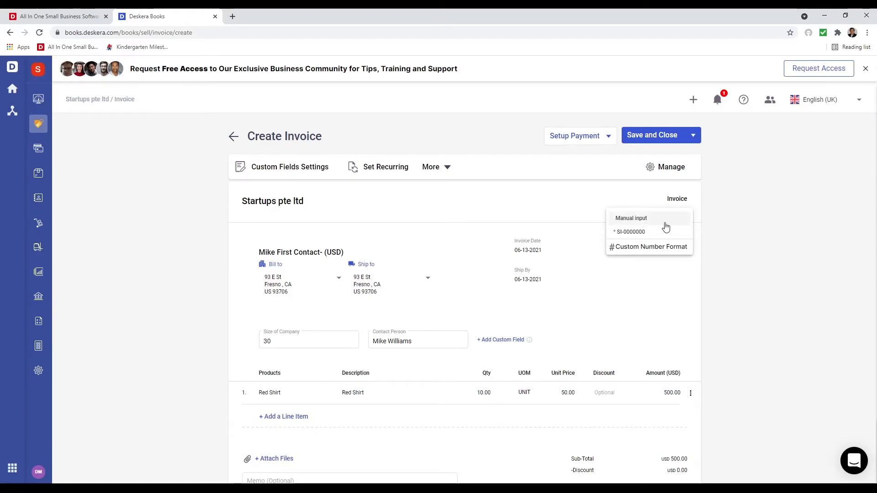
- Save a custom number format with prefix PRE, slash separators, 10 digits and suffix SUF
{"action": "mouse_move", "coordinate": [676, 238]}
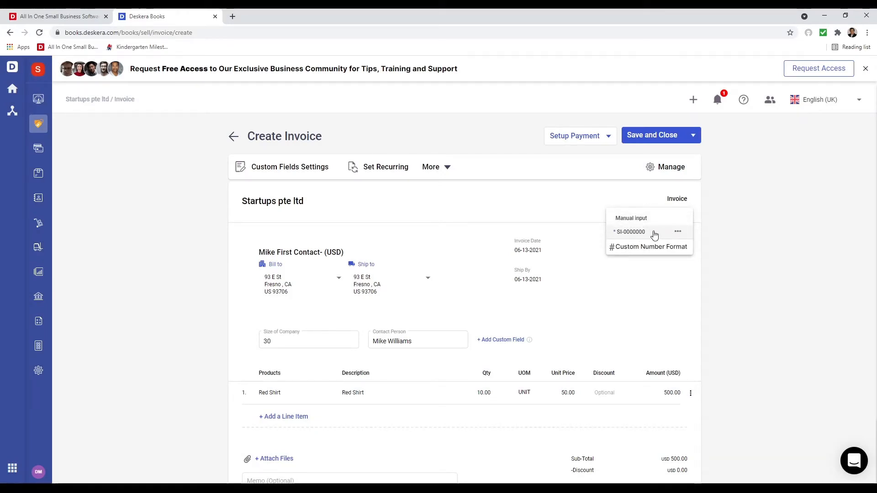
{"action": "left_click", "coordinate": [653, 247]}
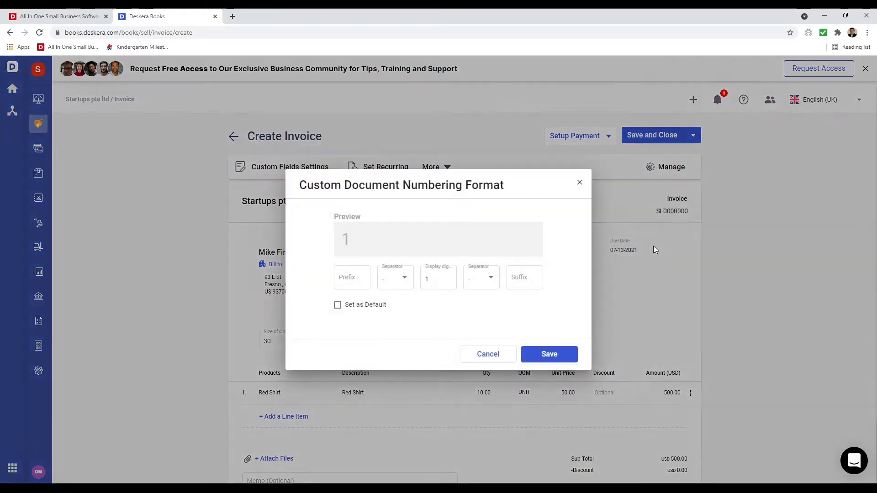
{"action": "left_click", "coordinate": [345, 281]}
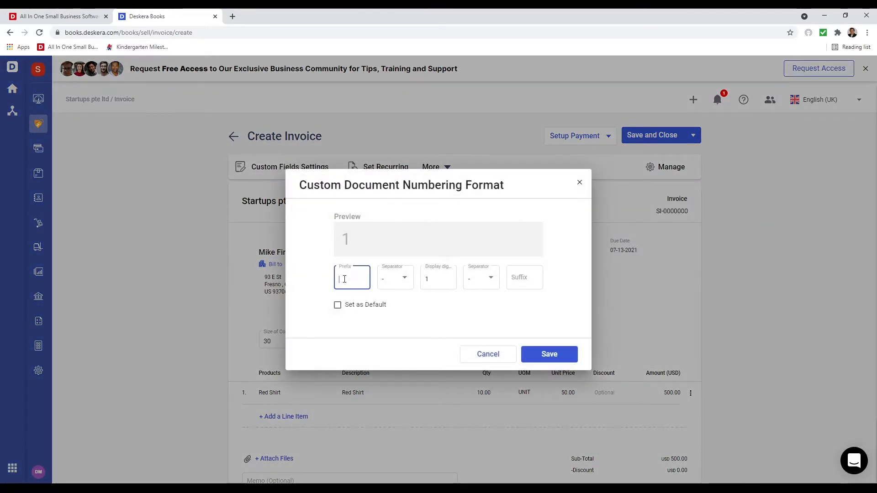
{"action": "type", "text": "PRE"}
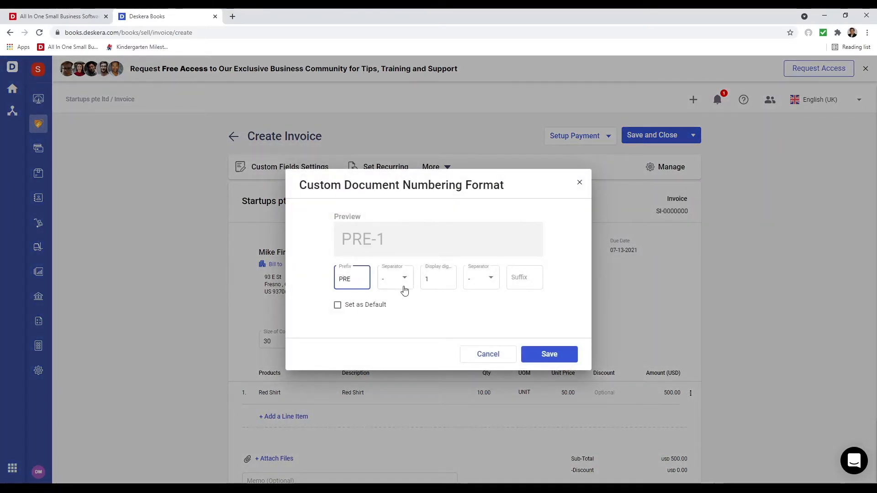
{"action": "left_click", "coordinate": [403, 287]}
{"action": "left_click", "coordinate": [398, 318]}
{"action": "left_click", "coordinate": [441, 278]}
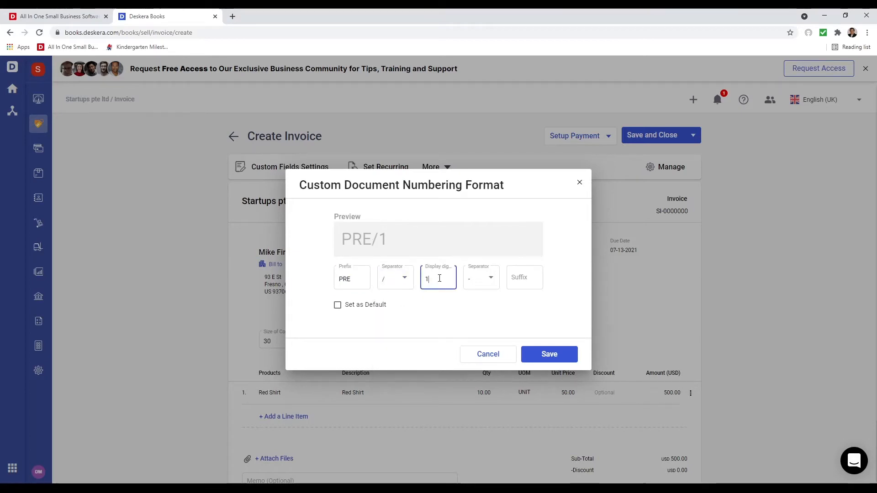
{"action": "type", "text": "0"}
{"action": "left_click", "coordinate": [482, 281]}
{"action": "left_click", "coordinate": [482, 320]}
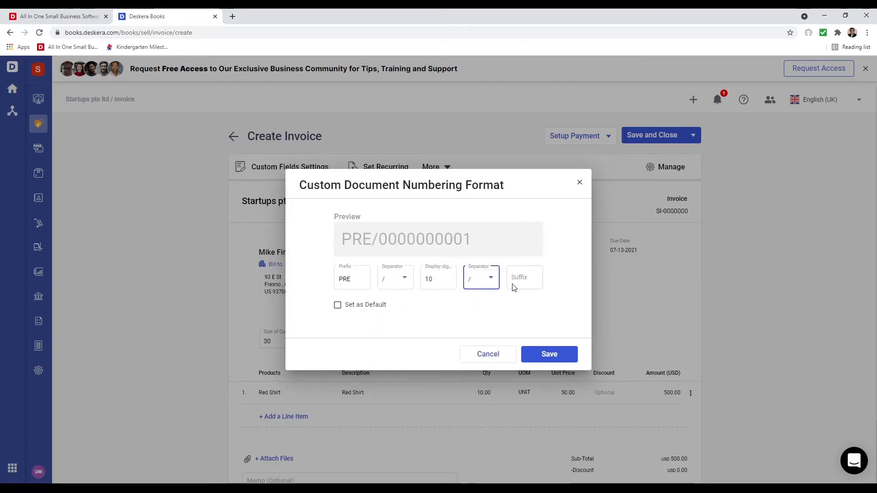
{"action": "left_click", "coordinate": [515, 277]}
{"action": "type", "text": "SUF"}
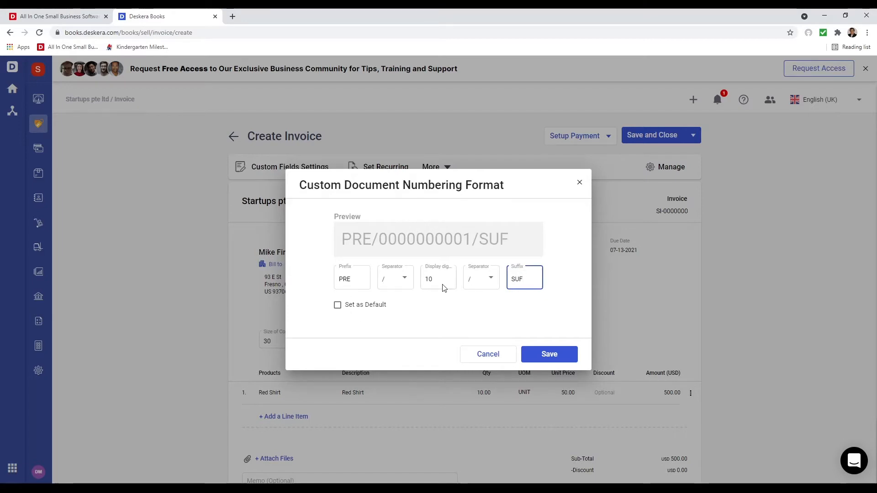
{"action": "left_click", "coordinate": [553, 355]}
{"action": "left_click", "coordinate": [681, 218]}
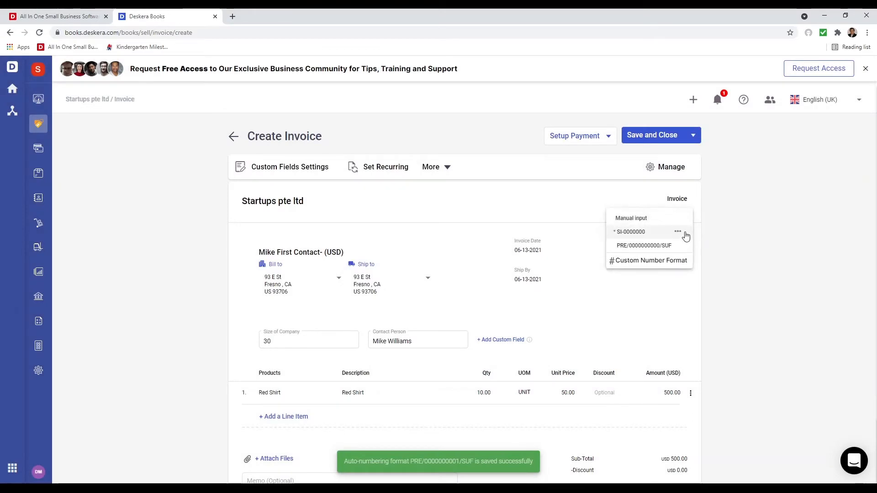
{"action": "left_click", "coordinate": [680, 247]}
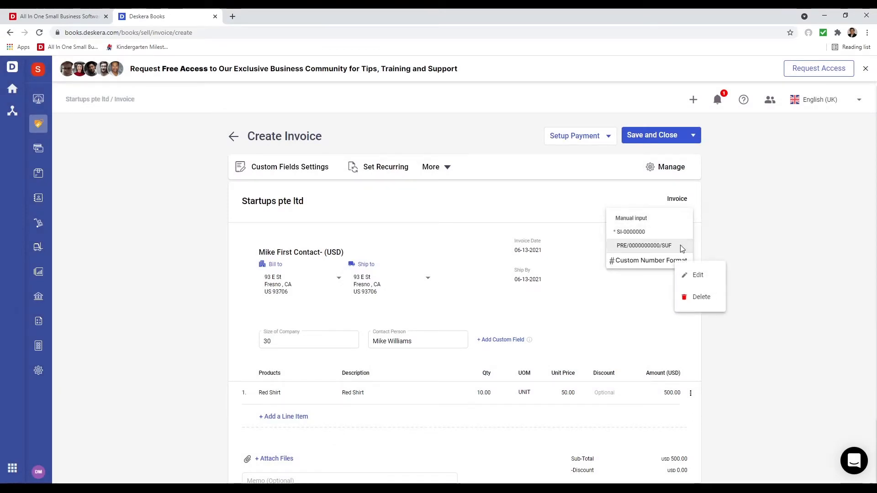
{"action": "left_click", "coordinate": [708, 277]}
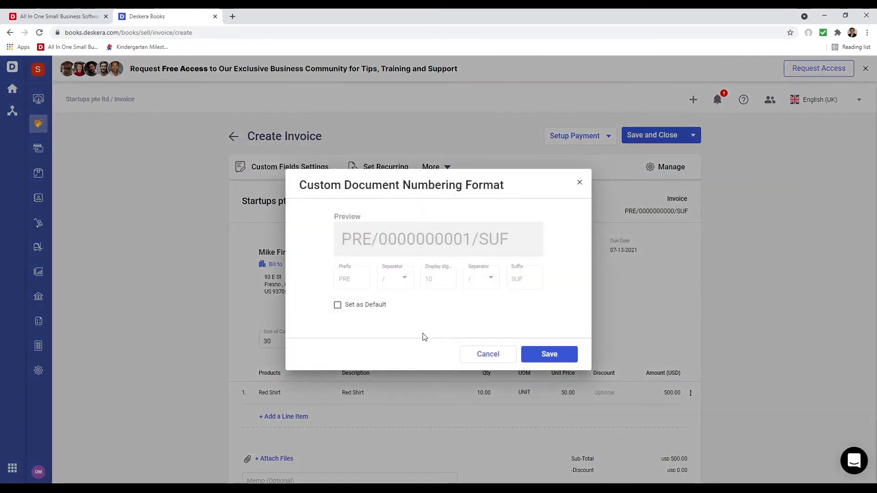
{"action": "left_click", "coordinate": [487, 353]}
{"action": "left_click", "coordinate": [683, 210]}
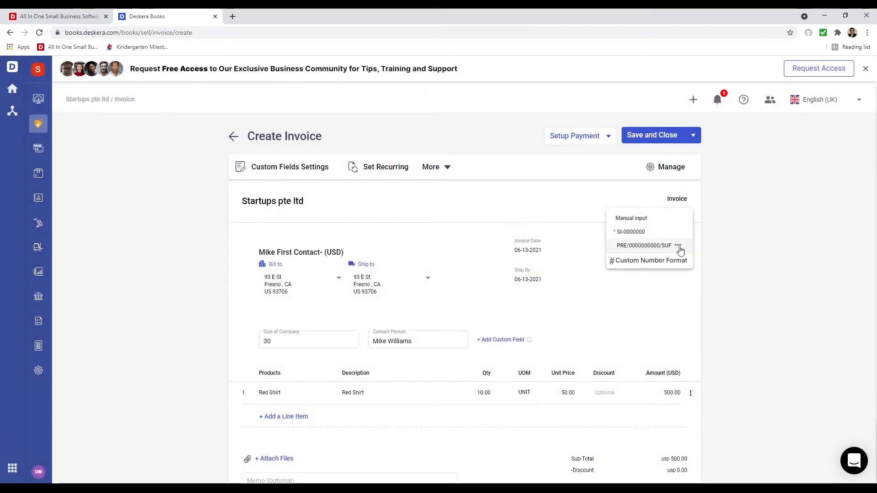
{"action": "left_click", "coordinate": [679, 247]}
{"action": "left_click", "coordinate": [702, 304]}
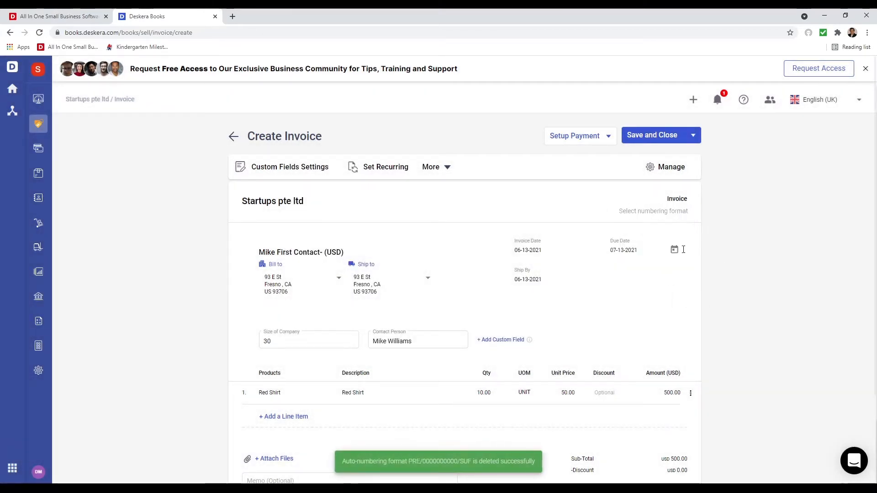
{"action": "left_click", "coordinate": [684, 211]}
{"action": "left_click", "coordinate": [664, 232]}
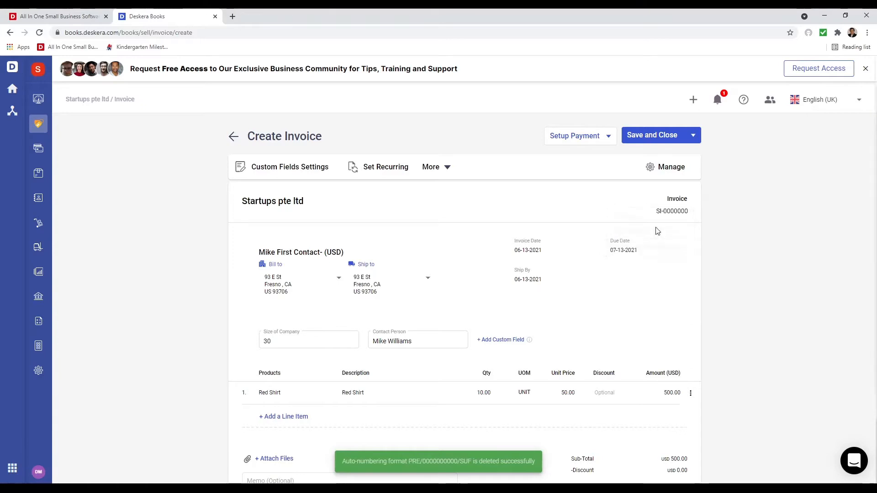
- Check the payment setup options, then save and close the invoice
{"action": "left_click", "coordinate": [606, 140]}
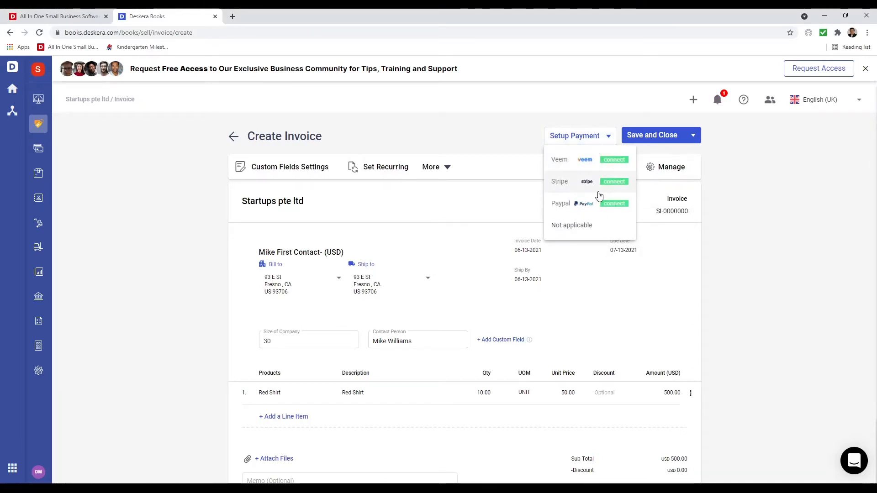
{"action": "left_click", "coordinate": [656, 139]}
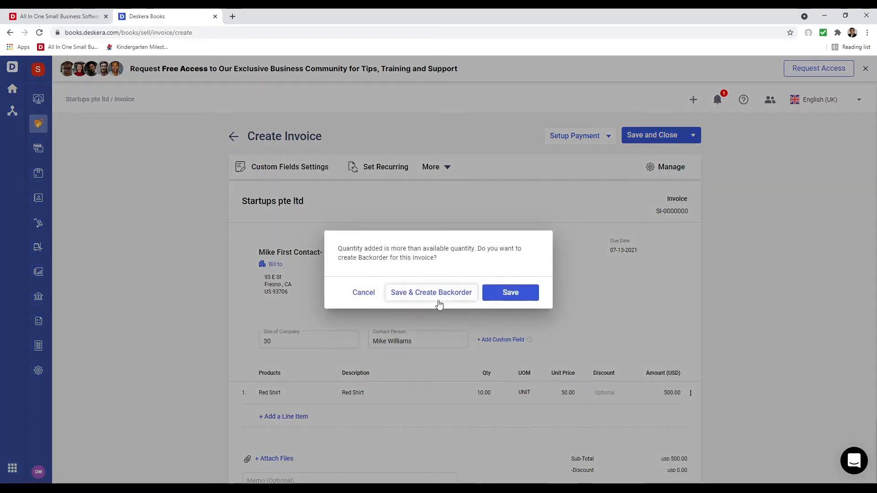
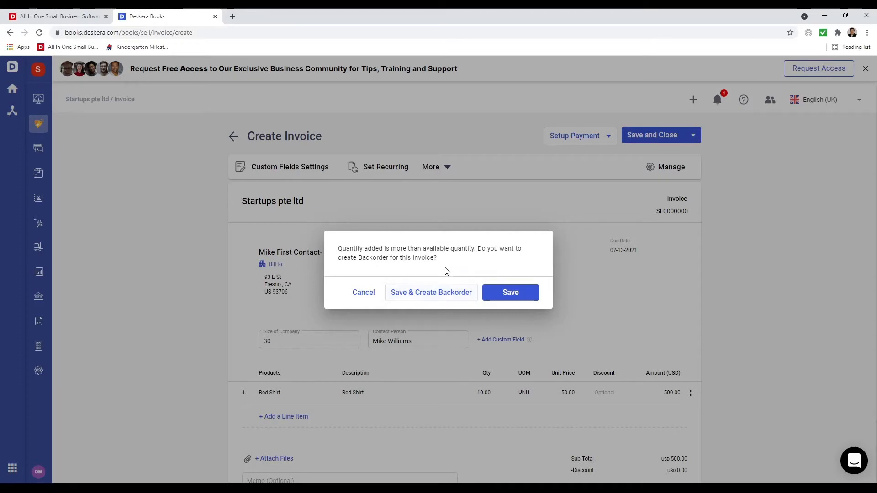
- Save the Red Shirt invoice and backorder the quantity beyond available stock
{"action": "left_click", "coordinate": [435, 300]}
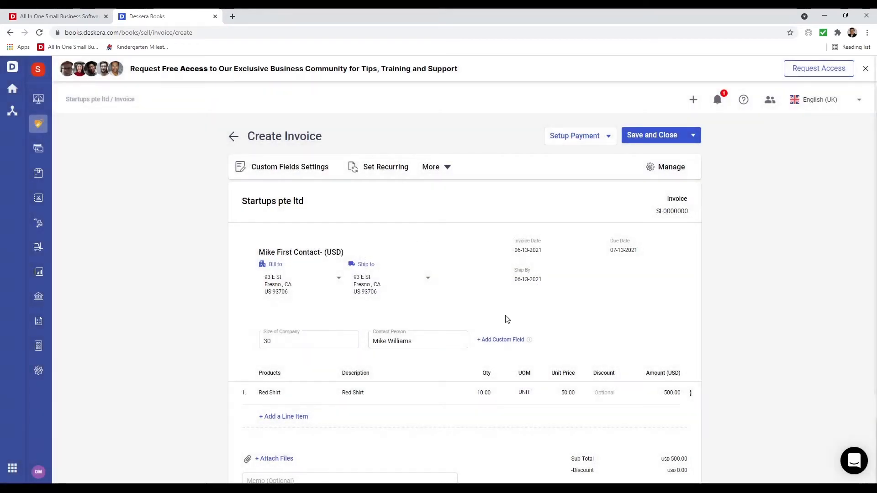
- Choose the vendor as the order contact and set the Red Shirt unit price to 10.00
{"action": "left_click", "coordinate": [418, 303]}
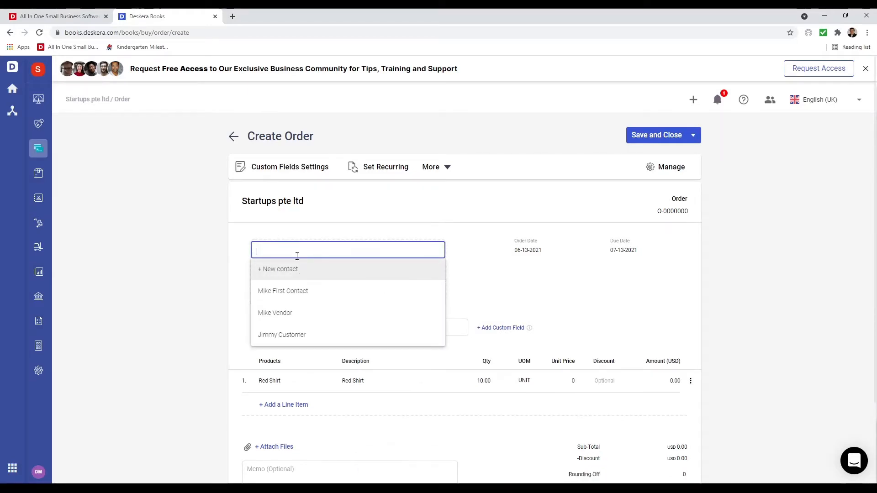
{"action": "left_click", "coordinate": [309, 309]}
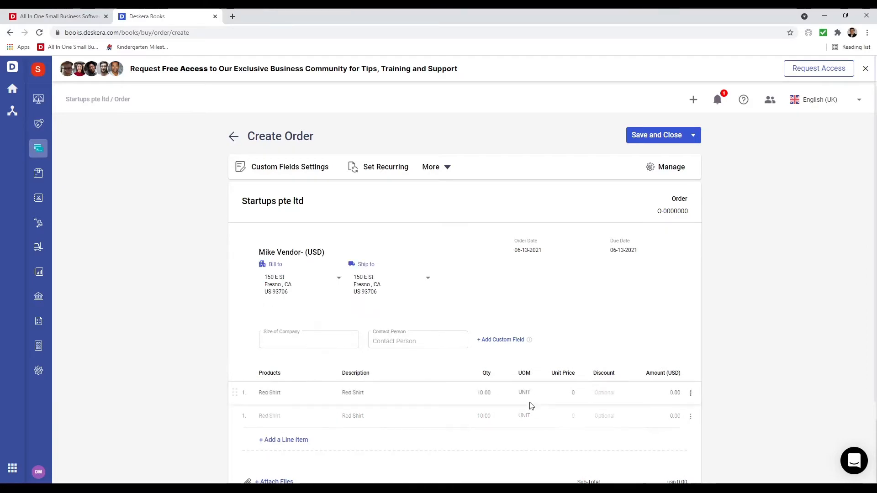
{"action": "left_click", "coordinate": [564, 393]}
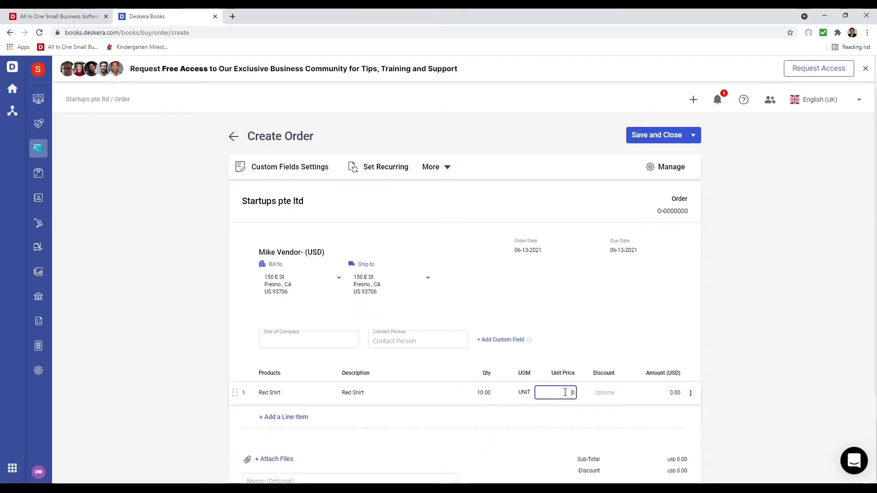
{"action": "type", "text": "1"}
{"action": "left_click", "coordinate": [561, 418]}
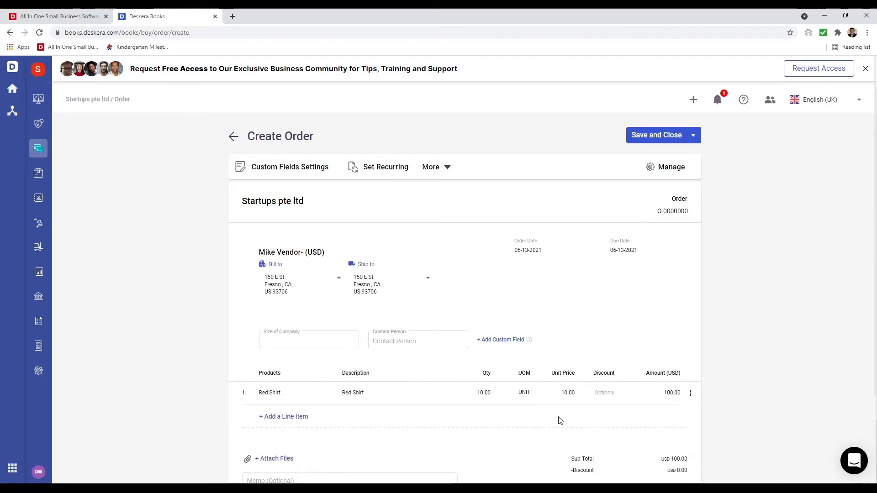
{"action": "scroll", "coordinate": [525, 431], "scroll_direction": "down", "scroll_amount": 3}
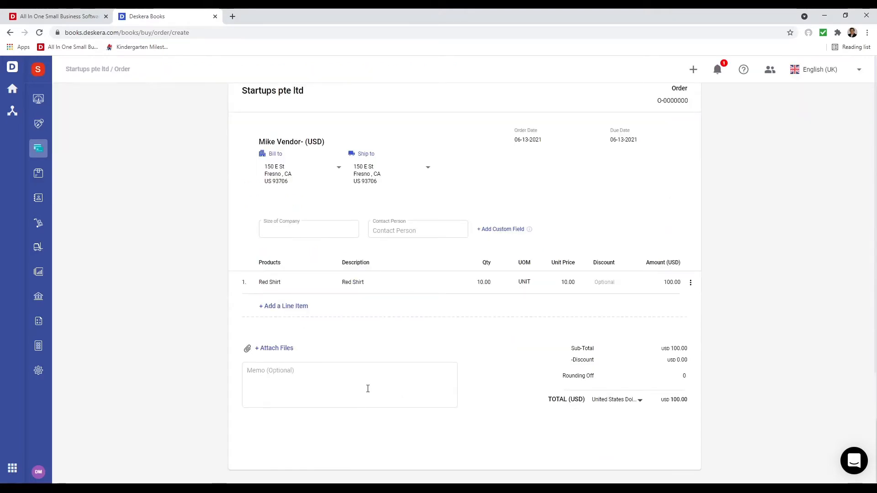
{"action": "scroll", "coordinate": [425, 420], "scroll_direction": "up", "scroll_amount": 3}
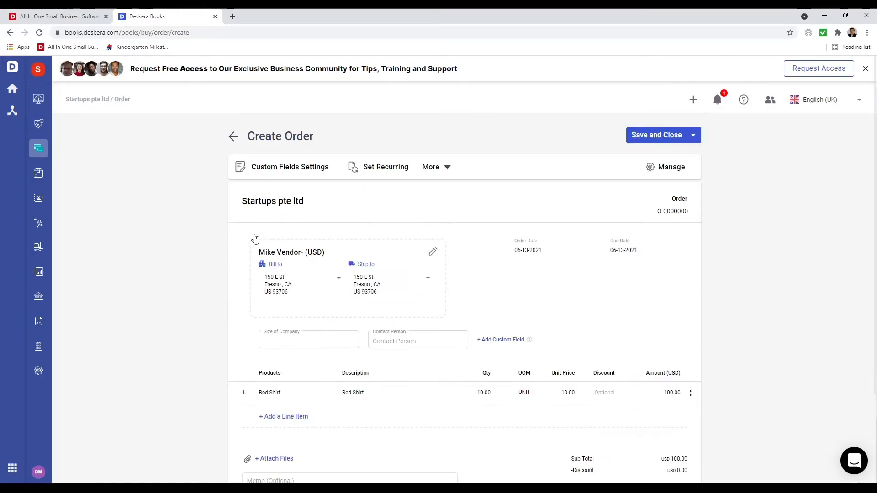
- Look at the extra order options and the column title settings, closing both unchanged
{"action": "left_click", "coordinate": [450, 170]}
{"action": "left_click", "coordinate": [578, 211]}
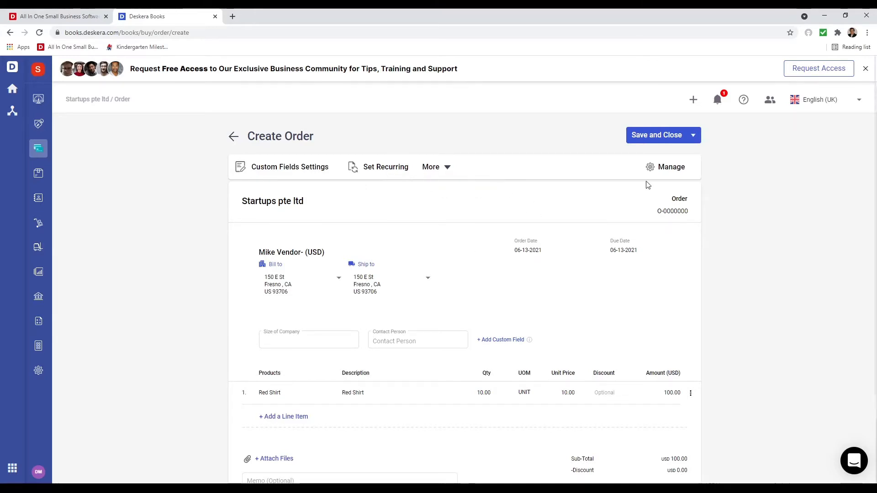
{"action": "left_click", "coordinate": [672, 168]}
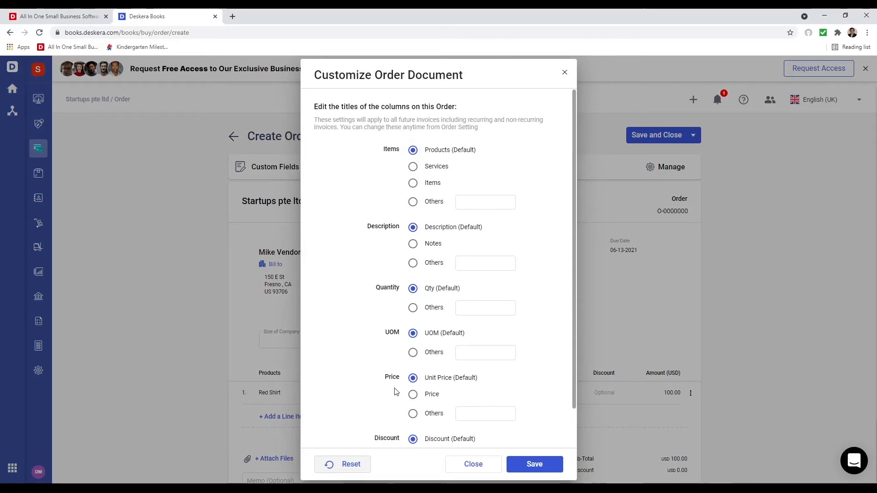
{"action": "scroll", "coordinate": [388, 442], "scroll_direction": "down", "scroll_amount": 2}
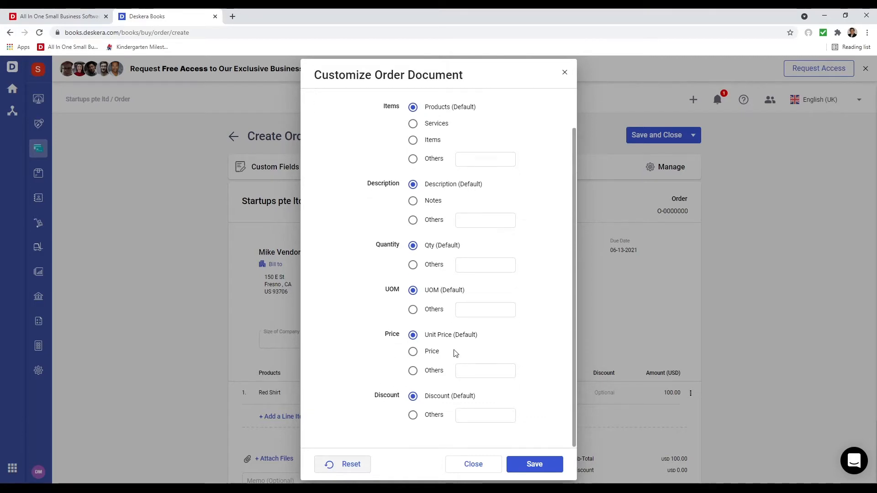
{"action": "scroll", "coordinate": [470, 354], "scroll_direction": "up", "scroll_amount": 2}
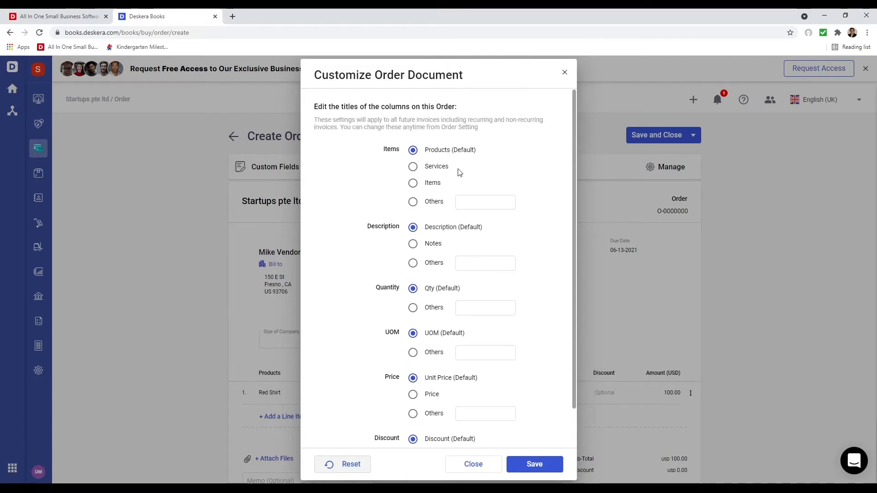
{"action": "scroll", "coordinate": [441, 370], "scroll_direction": "down", "scroll_amount": 1}
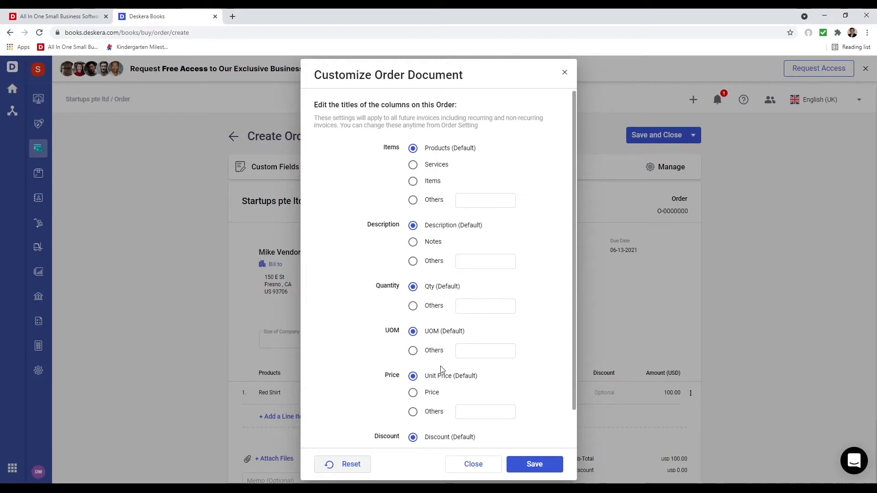
{"action": "left_click", "coordinate": [484, 466]}
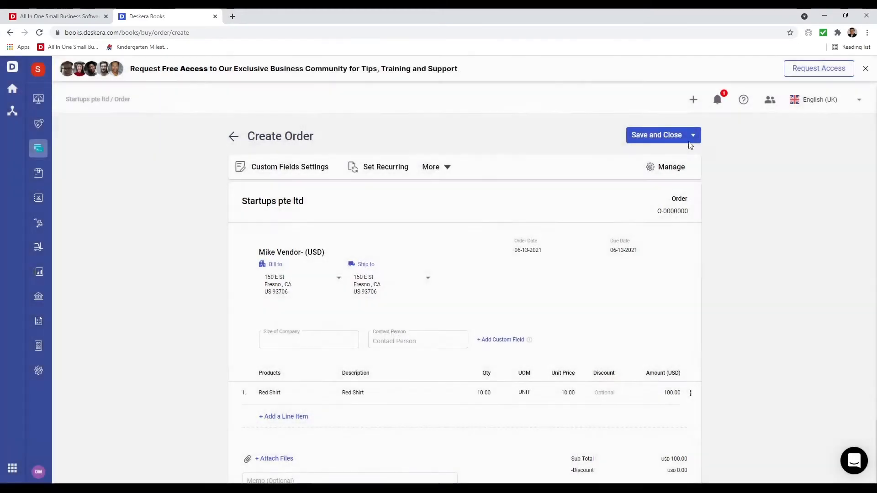
- Save the order, receive 10 Red Shirts into Primary Warehouse, and convert it to a bill
{"action": "left_click", "coordinate": [636, 141]}
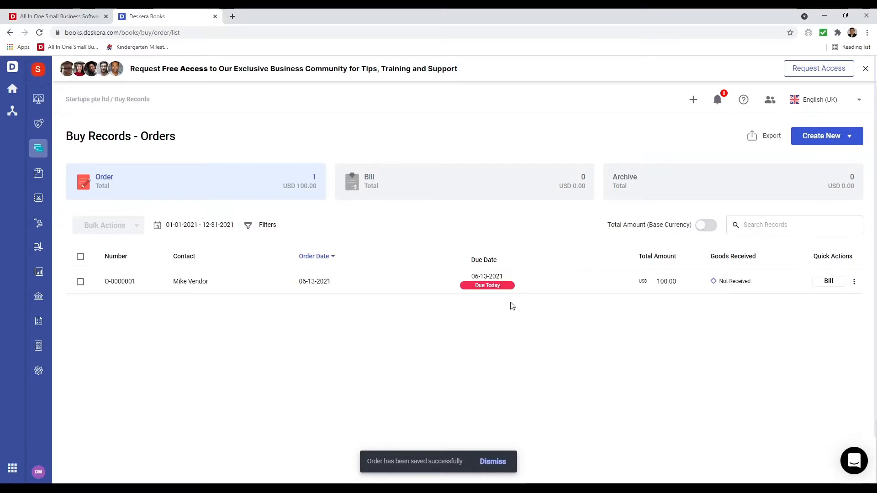
{"action": "left_click", "coordinate": [855, 283]}
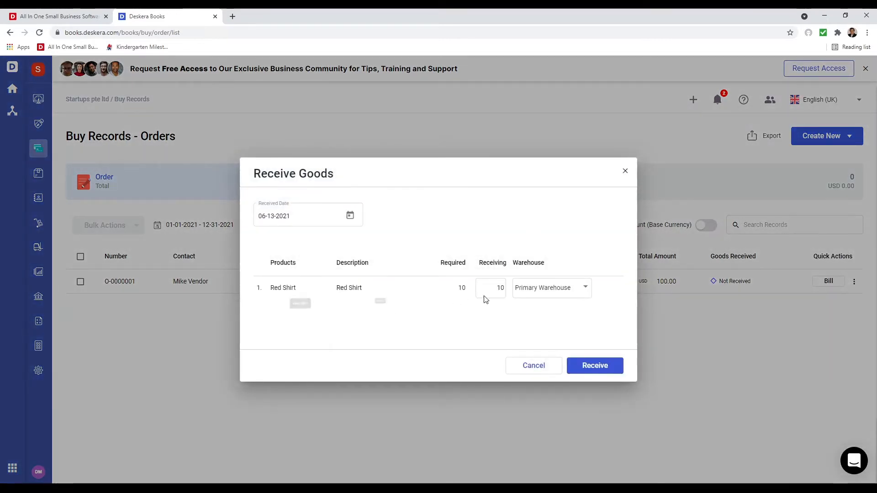
{"action": "left_click", "coordinate": [548, 293]}
{"action": "left_click", "coordinate": [563, 294]}
{"action": "left_click", "coordinate": [606, 371]}
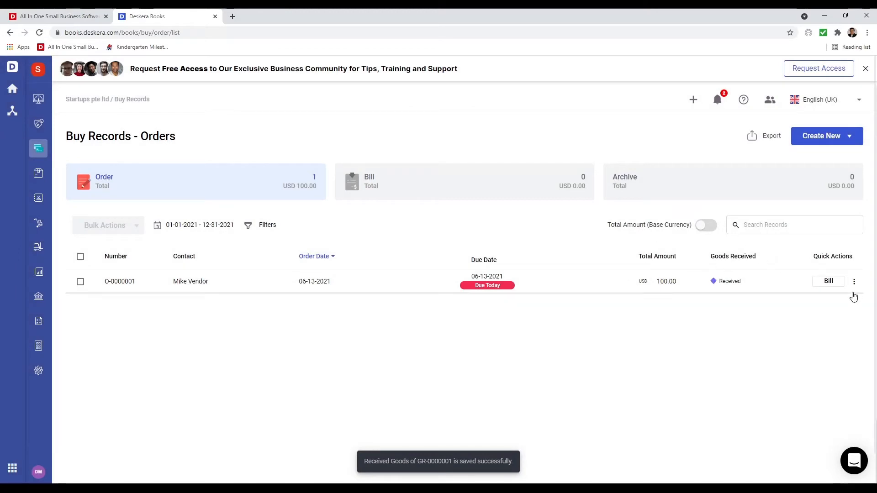
{"action": "left_click", "coordinate": [828, 281]}
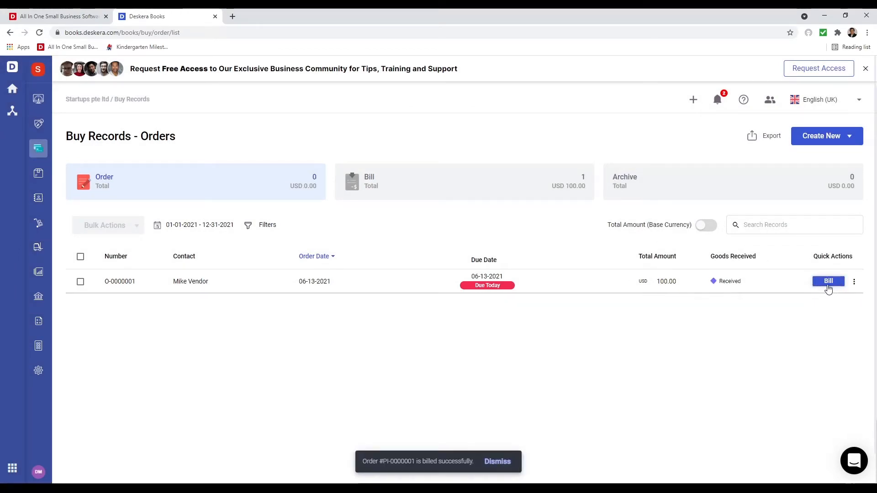
{"action": "left_click", "coordinate": [462, 199]}
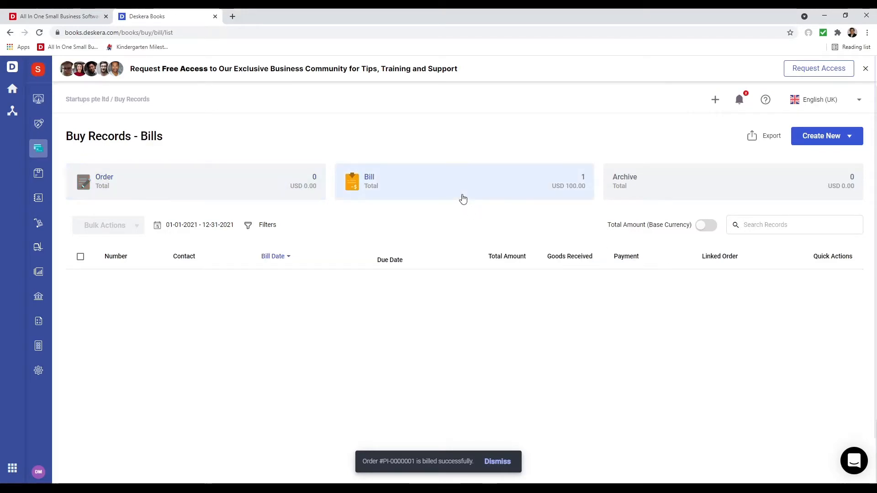
- Pay the USD 100.00 bill from Bank by Bank Transfer, reference date 06-13-2021
{"action": "left_click", "coordinate": [831, 284]}
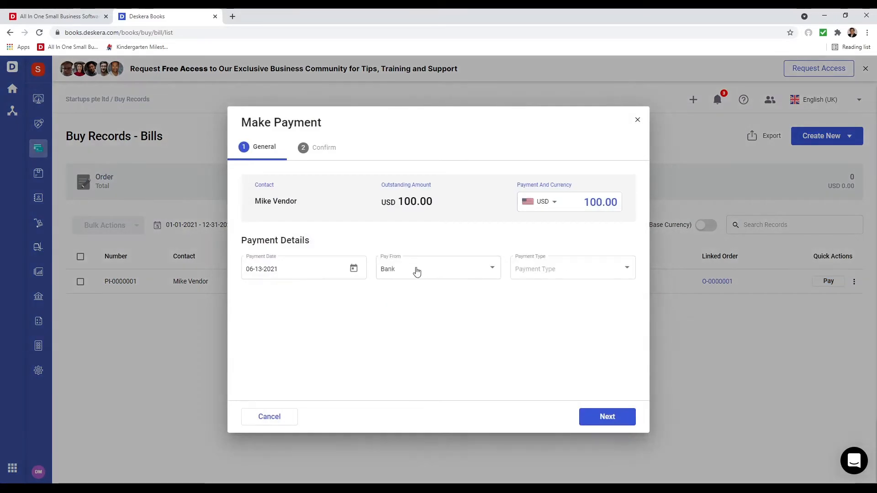
{"action": "left_click", "coordinate": [452, 276]}
{"action": "left_click", "coordinate": [453, 276]}
{"action": "left_click", "coordinate": [558, 273]}
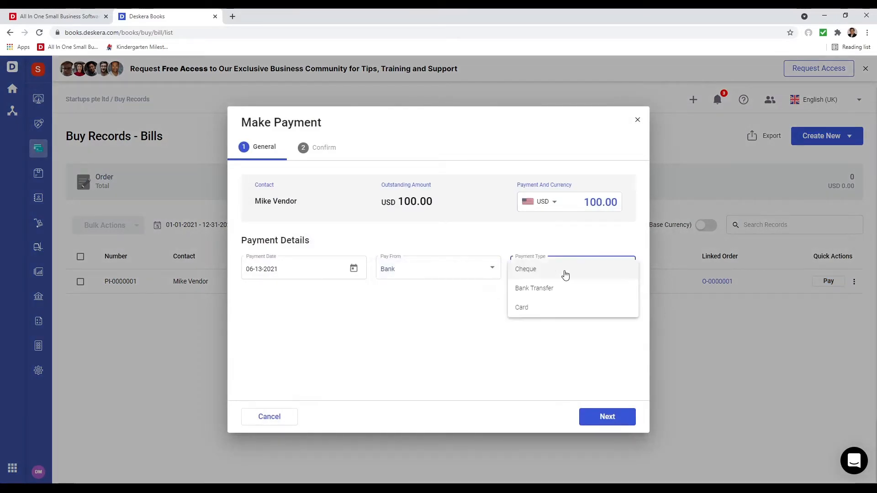
{"action": "left_click", "coordinate": [556, 289]}
{"action": "left_click", "coordinate": [352, 324]}
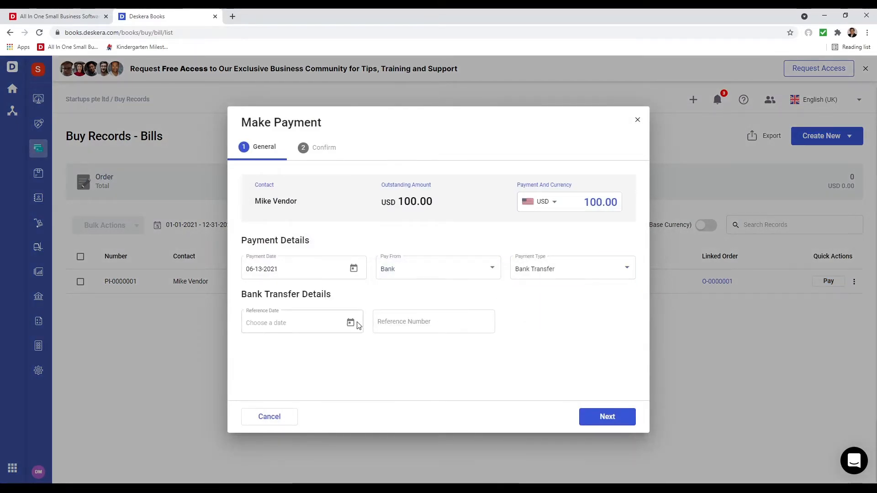
{"action": "left_click", "coordinate": [254, 261]}
{"action": "left_click", "coordinate": [417, 316]}
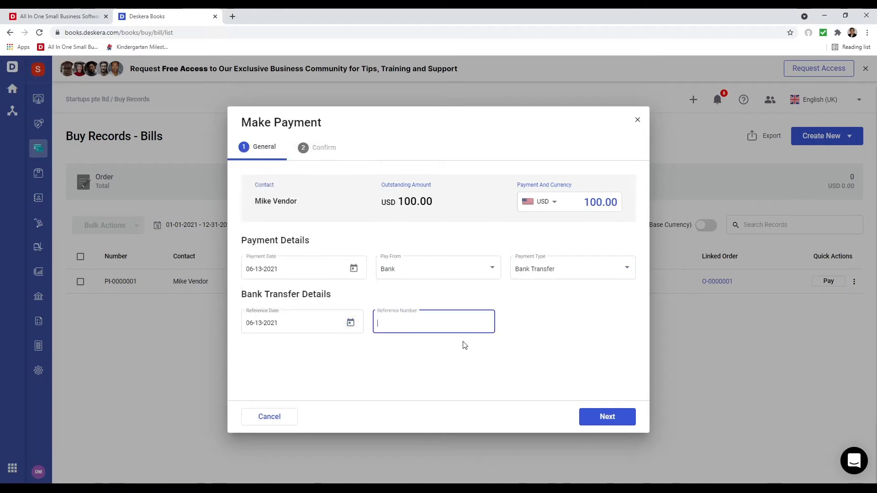
{"action": "left_click", "coordinate": [617, 413]}
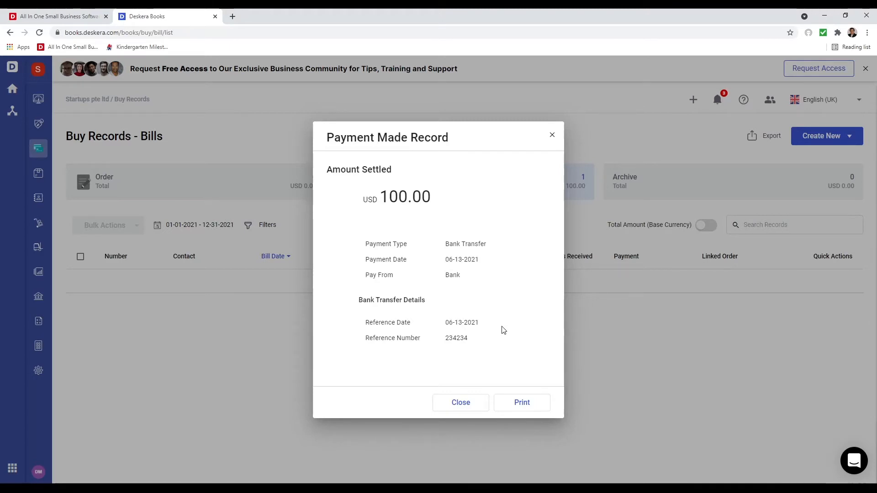
{"action": "left_click", "coordinate": [464, 403]}
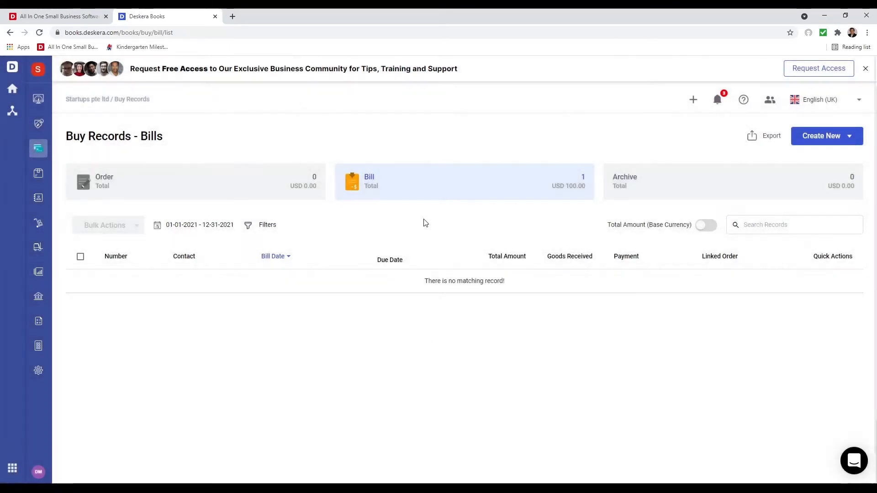
- Open the Sales invoices list and begin fulfilling SI-0000001, then cancel the direct fulfillment
{"action": "left_click", "coordinate": [38, 133]}
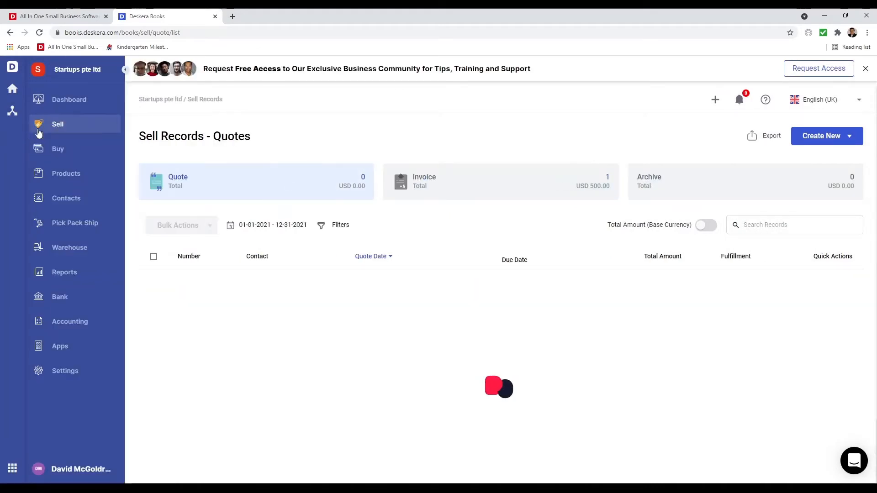
{"action": "left_click", "coordinate": [498, 182]}
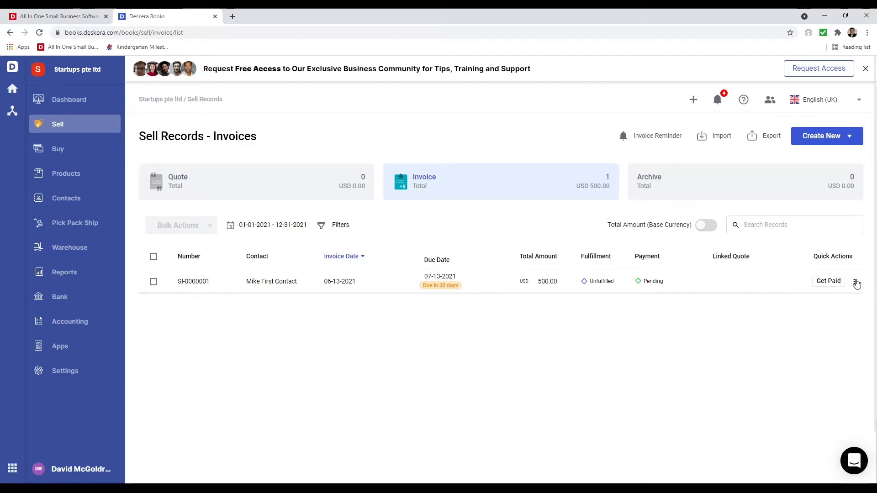
{"action": "left_click", "coordinate": [855, 284]}
{"action": "left_click", "coordinate": [837, 108]}
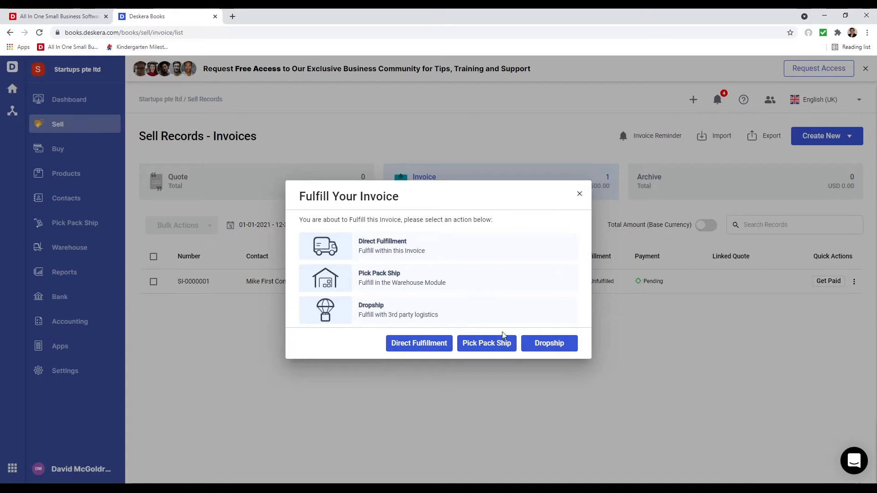
{"action": "left_click", "coordinate": [420, 343]}
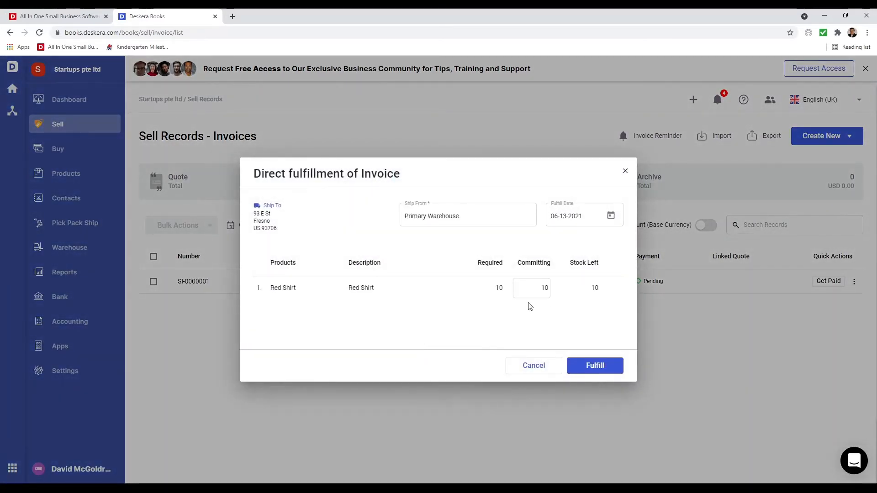
{"action": "left_click", "coordinate": [539, 367]}
- Fulfil invoice SI-0000001 directly from Primary Warehouse
{"action": "left_click", "coordinate": [854, 282]}
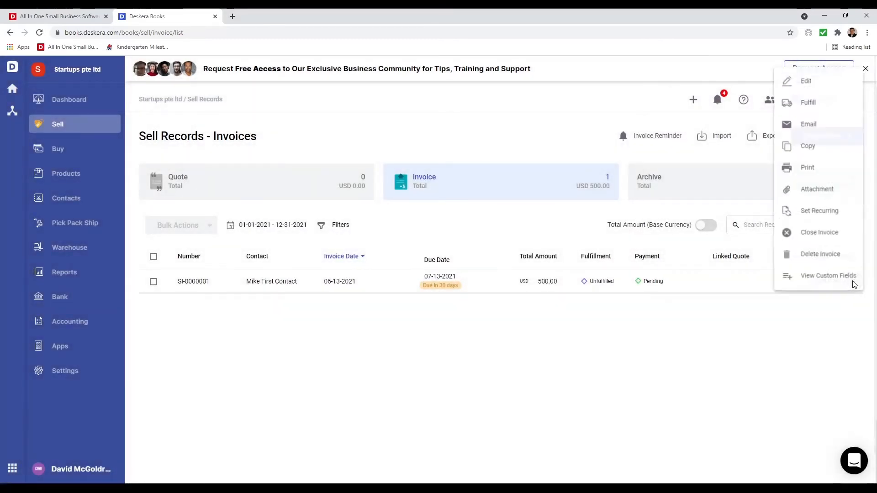
{"action": "left_click", "coordinate": [816, 101]}
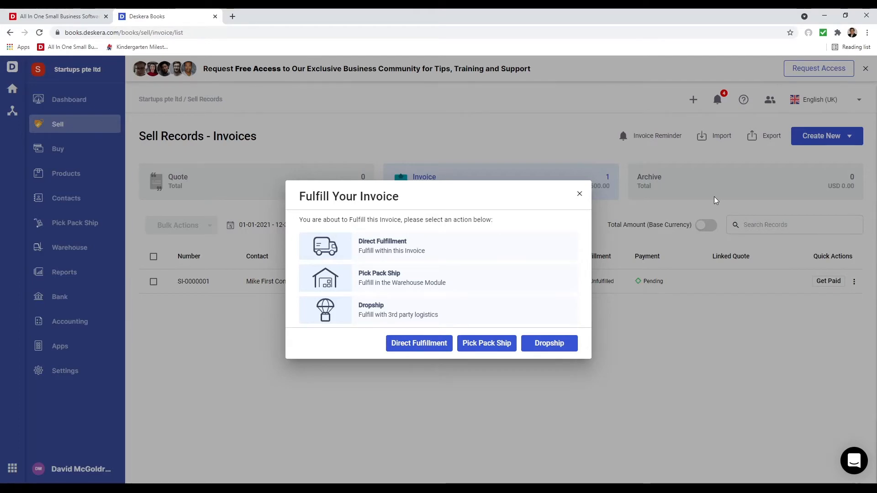
{"action": "left_click", "coordinate": [433, 347]}
{"action": "left_click", "coordinate": [586, 372]}
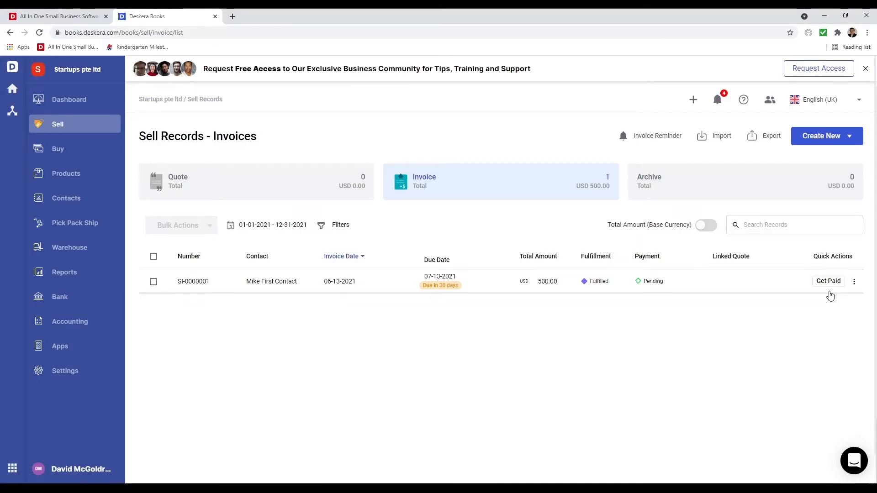
- Record a USD 200.00 Bank Transfer payment on SI-0000001 dated 06-13-2021
{"action": "left_click", "coordinate": [828, 281]}
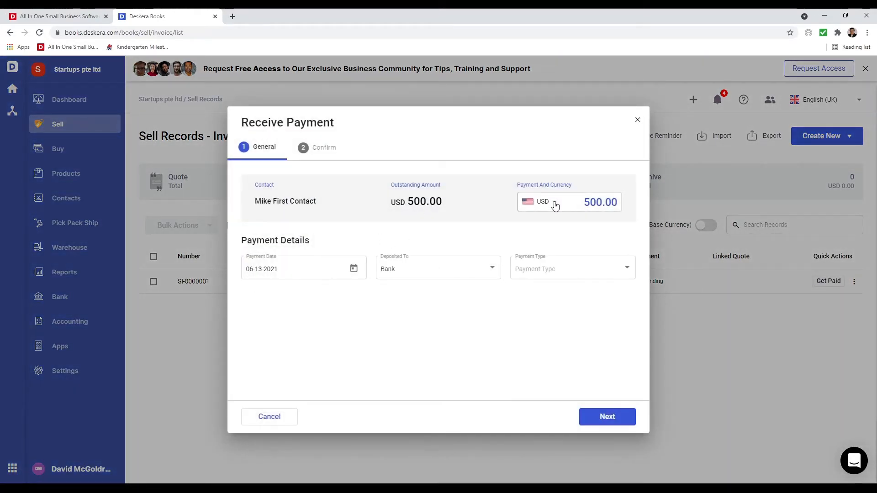
{"action": "left_click", "coordinate": [556, 205]}
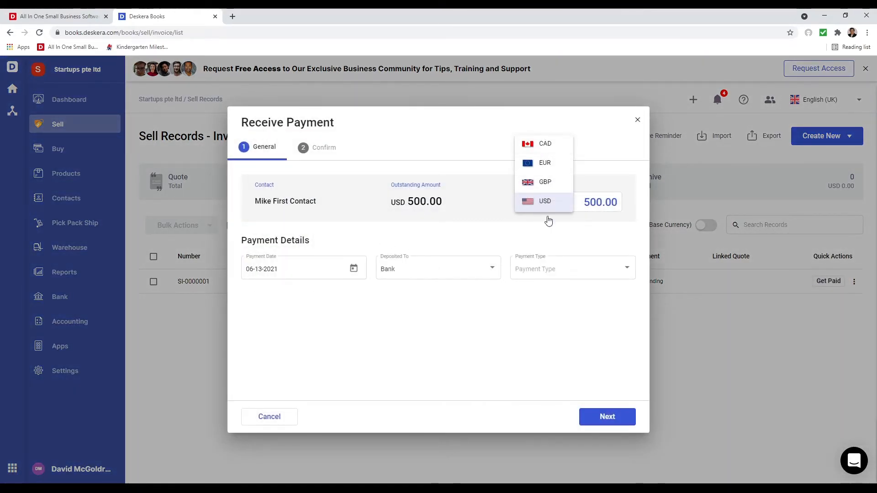
{"action": "left_click", "coordinate": [589, 202]}
{"action": "left_click", "coordinate": [589, 203]}
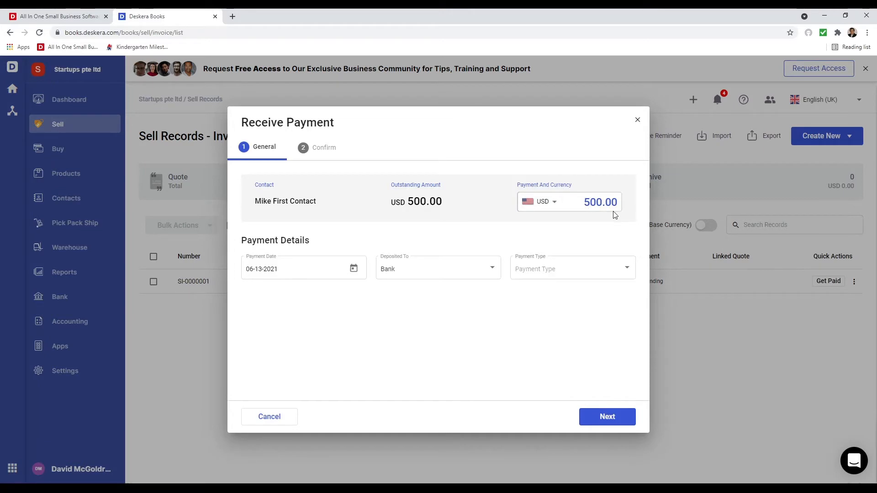
{"action": "key", "text": "BackSpace"}
{"action": "type", "text": "2"}
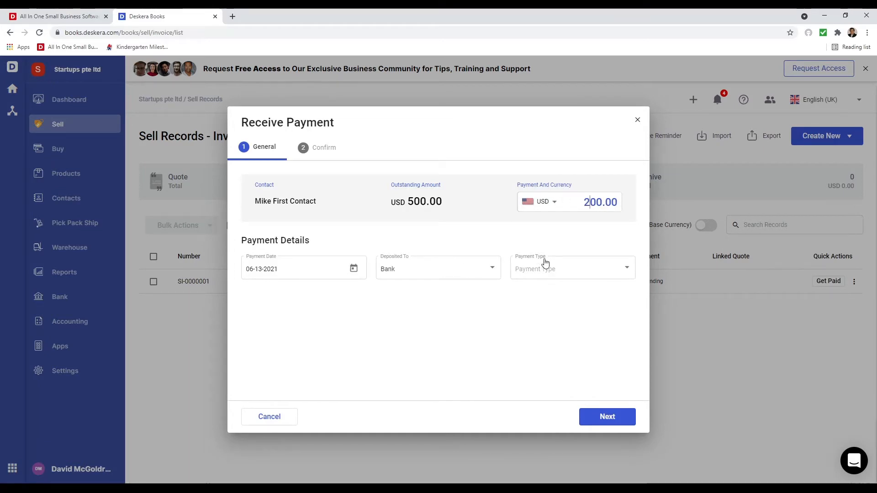
{"action": "left_click", "coordinate": [545, 262]}
{"action": "left_click", "coordinate": [558, 288]}
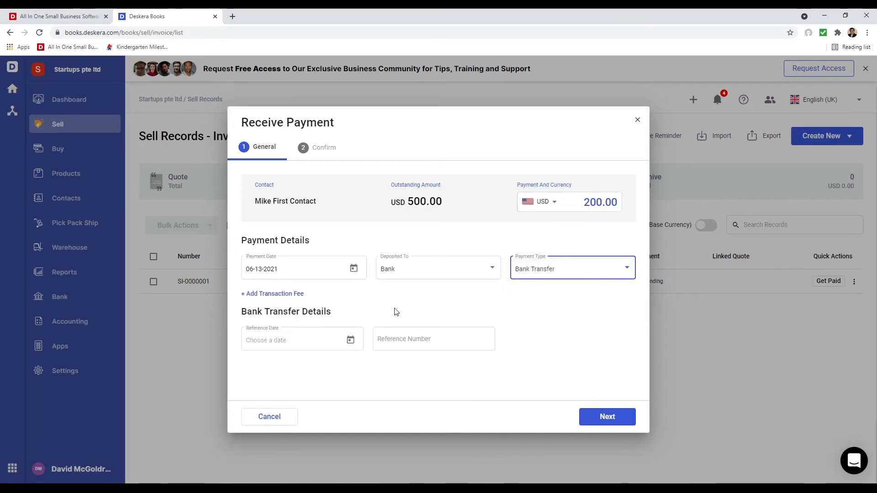
{"action": "left_click", "coordinate": [351, 342]}
{"action": "left_click", "coordinate": [254, 276]}
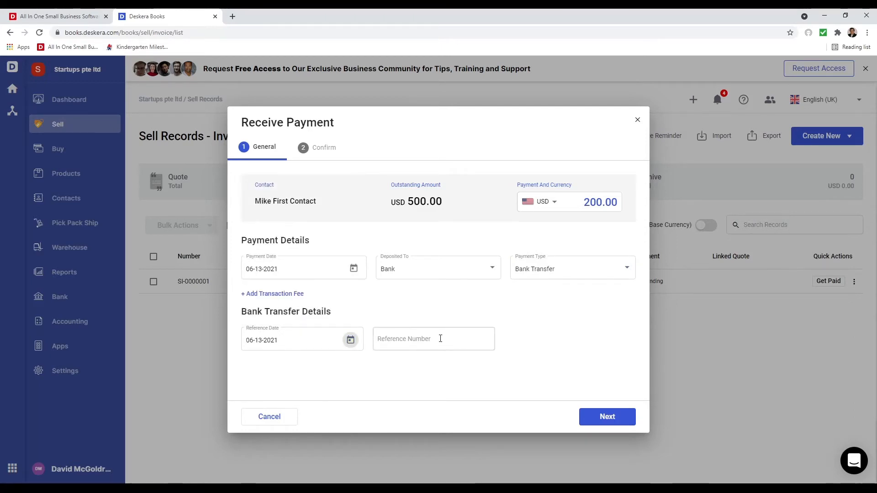
{"action": "left_click", "coordinate": [438, 339]}
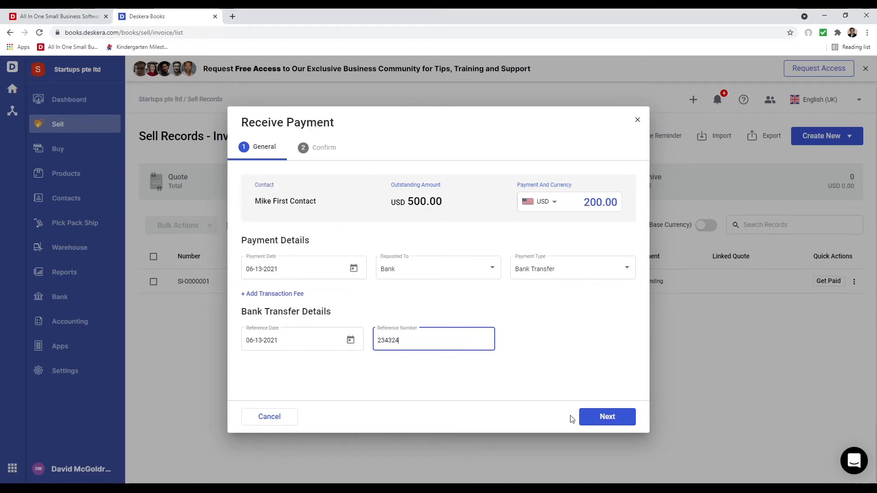
{"action": "left_click", "coordinate": [601, 424]}
{"action": "left_click", "coordinate": [601, 424]}
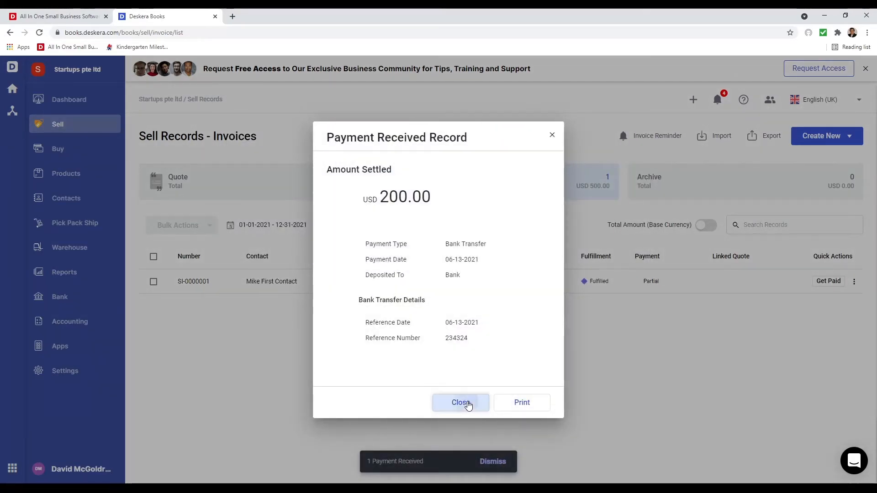
{"action": "left_click", "coordinate": [468, 405]}
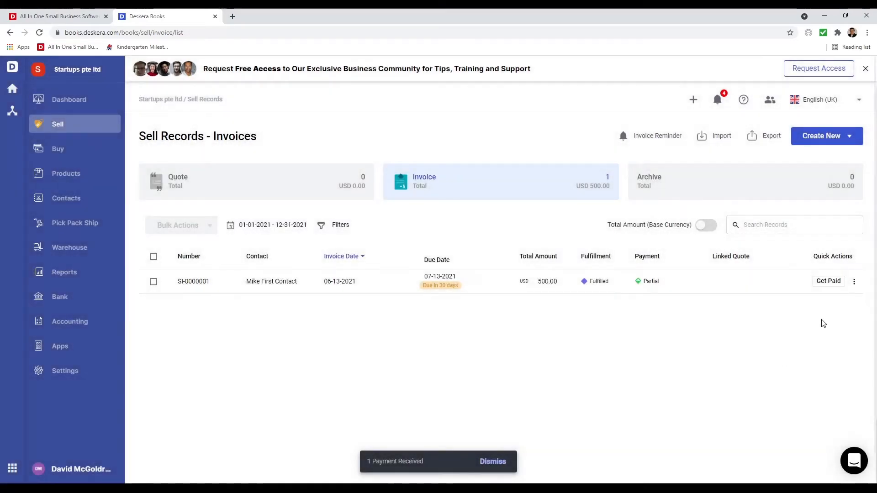
- Record the remaining USD 300.00 as a Bank Transfer payment dated 06-13-2021
{"action": "left_click", "coordinate": [830, 282]}
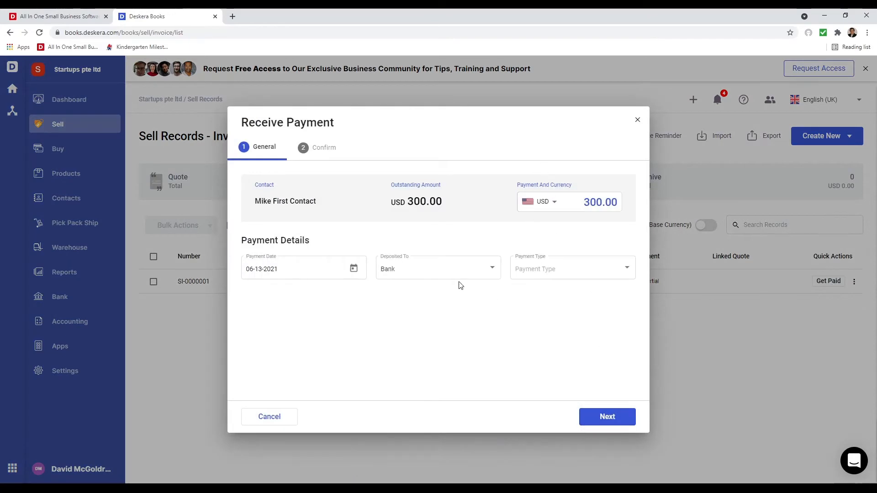
{"action": "left_click", "coordinate": [561, 274]}
{"action": "left_click", "coordinate": [546, 289]}
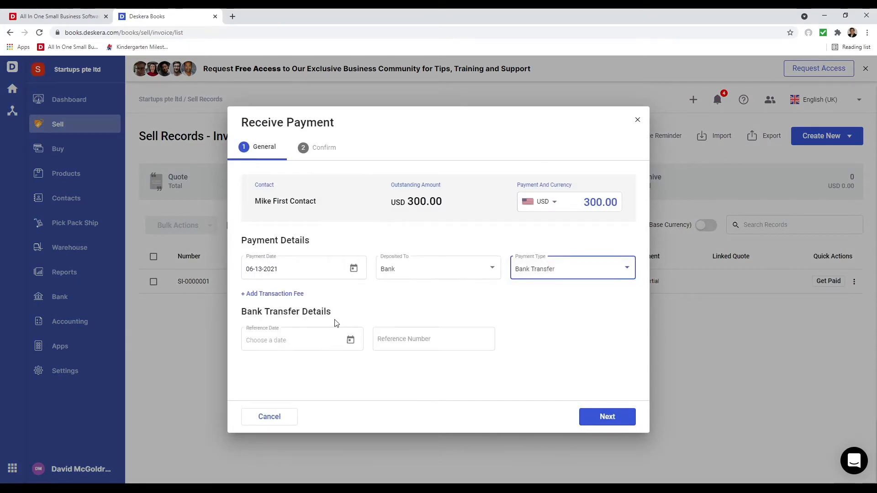
{"action": "left_click", "coordinate": [351, 340]}
{"action": "left_click", "coordinate": [254, 276]}
{"action": "left_click", "coordinate": [407, 341]}
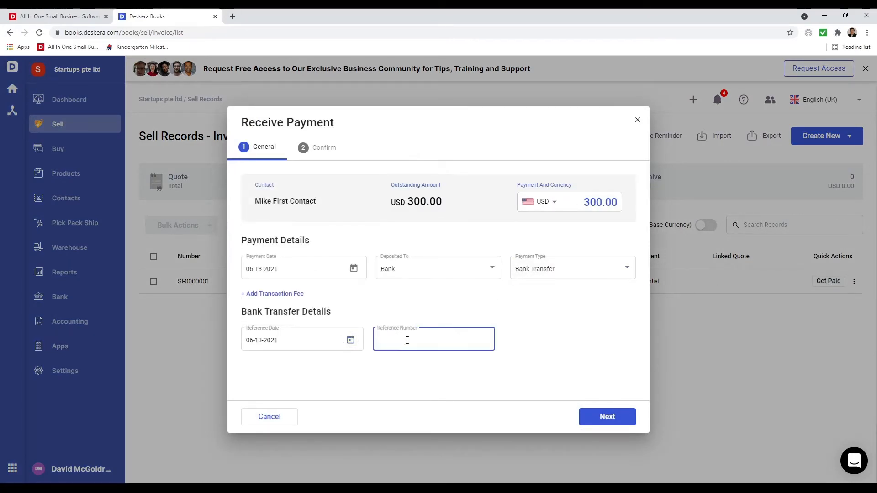
{"action": "left_click", "coordinate": [631, 415]}
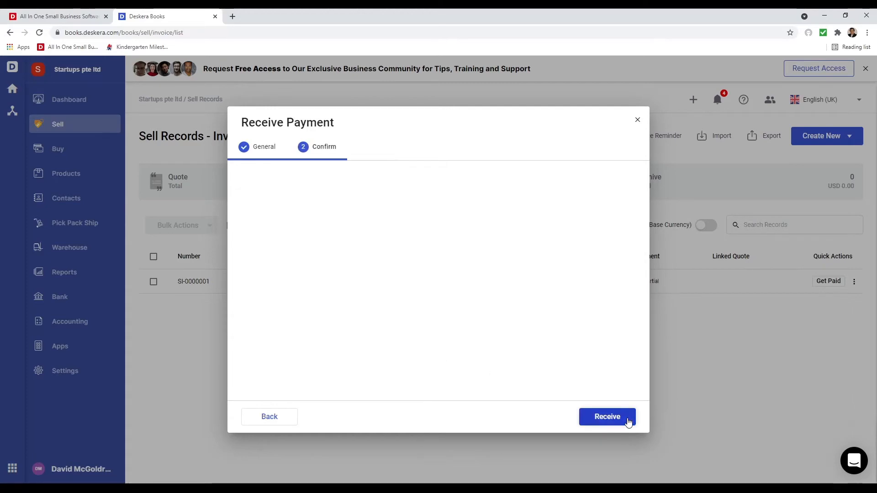
{"action": "left_click", "coordinate": [623, 418]}
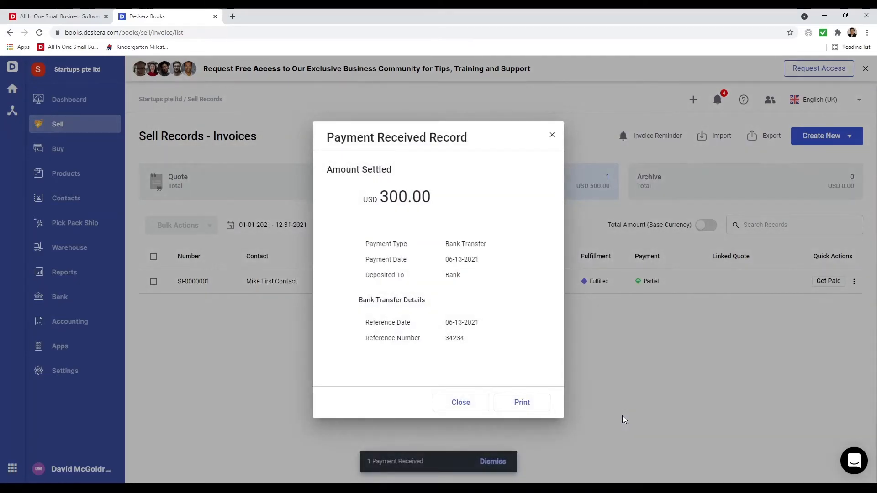
{"action": "left_click", "coordinate": [454, 403]}
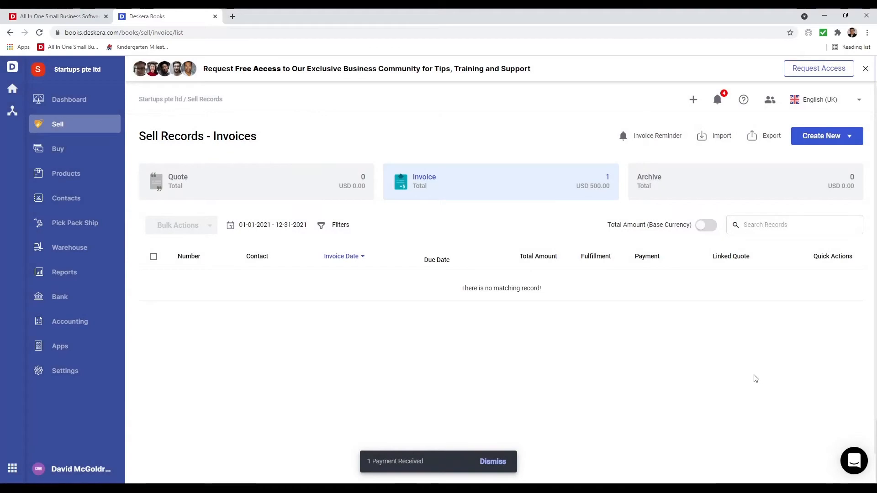
- Browse the Inventory, Contacts and Accounts tabs of Opening Balances, then go back to Accounting
{"action": "left_click", "coordinate": [86, 326]}
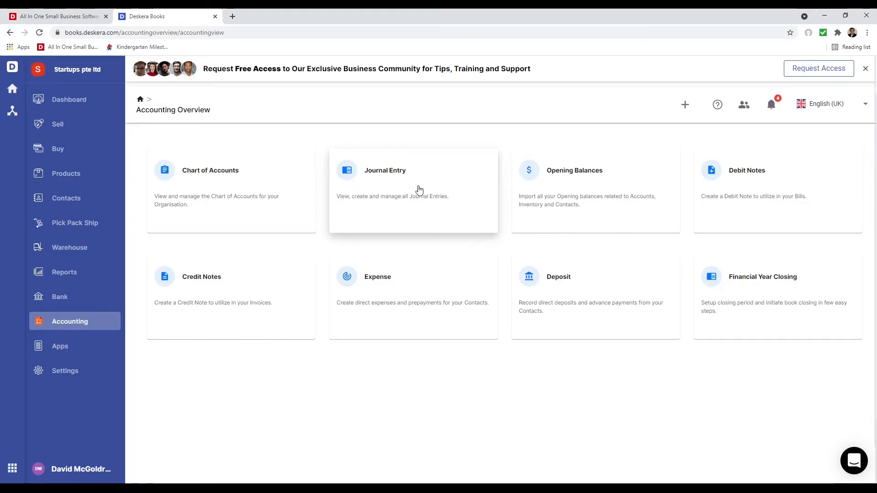
{"action": "left_click", "coordinate": [615, 194]}
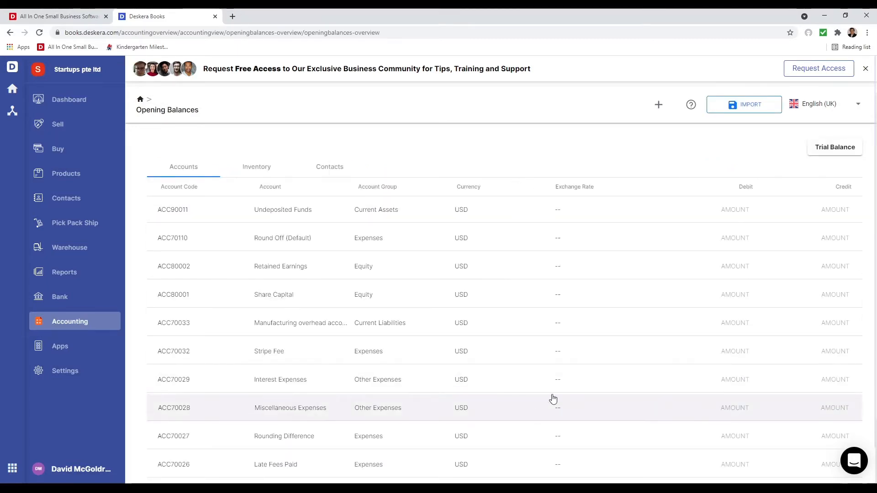
{"action": "left_click", "coordinate": [269, 173]}
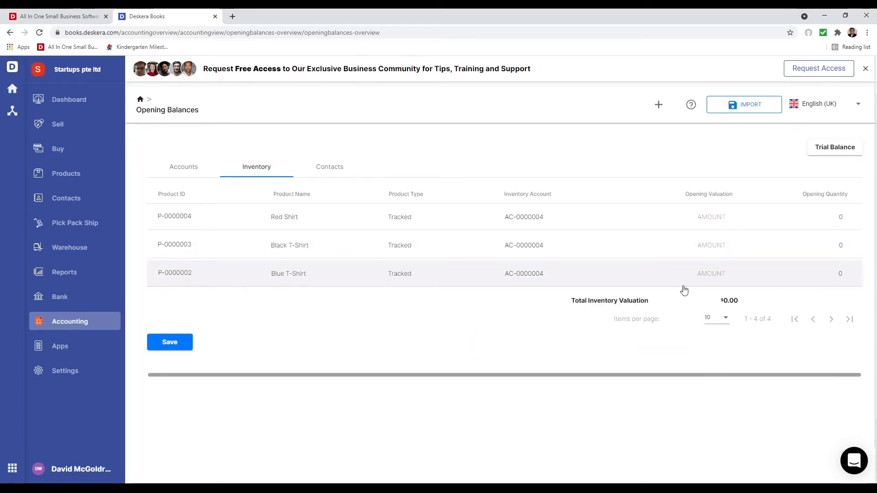
{"action": "left_click", "coordinate": [339, 168]}
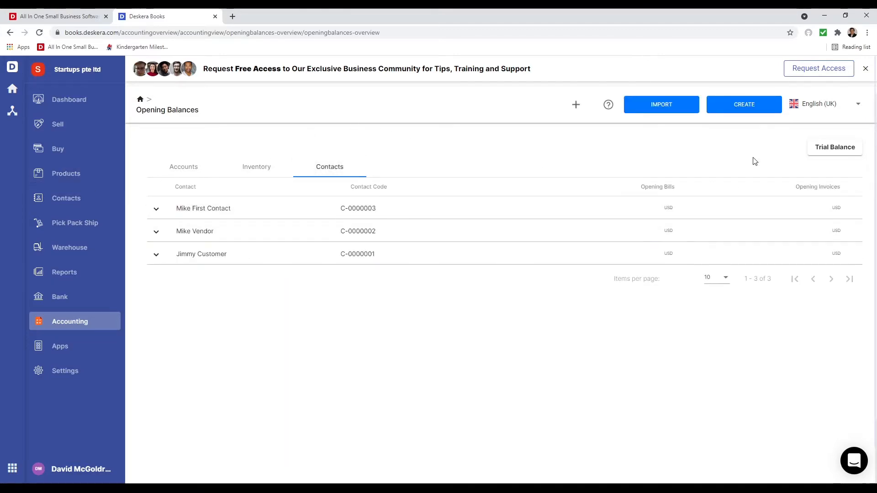
{"action": "left_click", "coordinate": [736, 110]}
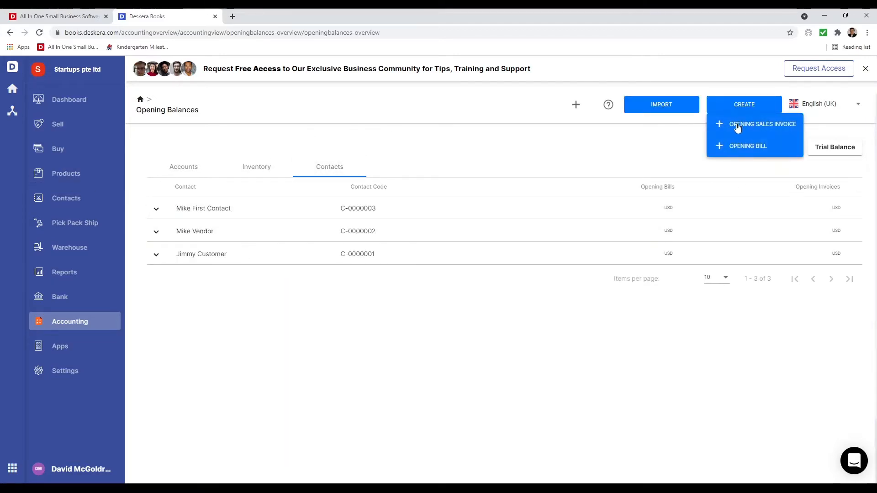
{"action": "left_click", "coordinate": [614, 147]}
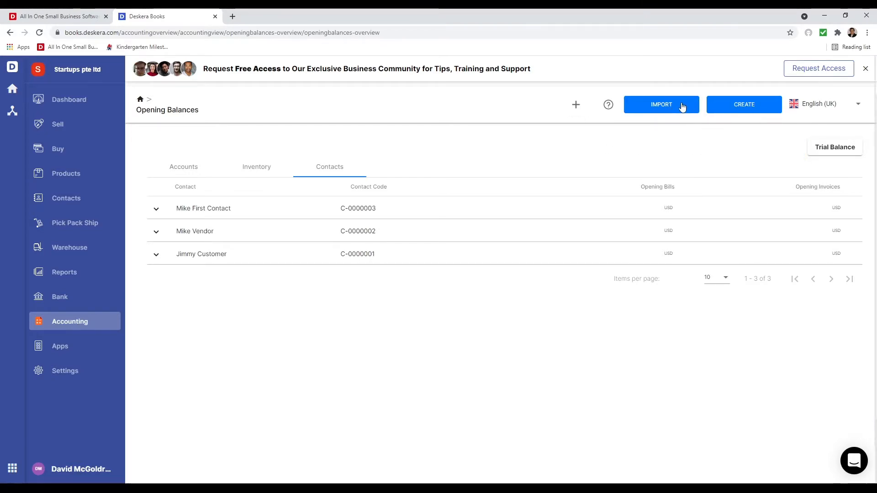
{"action": "left_click", "coordinate": [255, 167]}
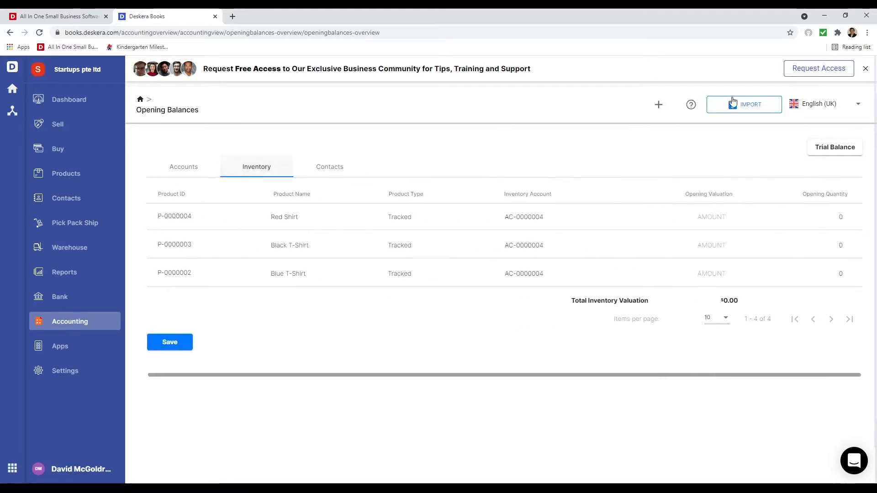
{"action": "left_click", "coordinate": [184, 167]}
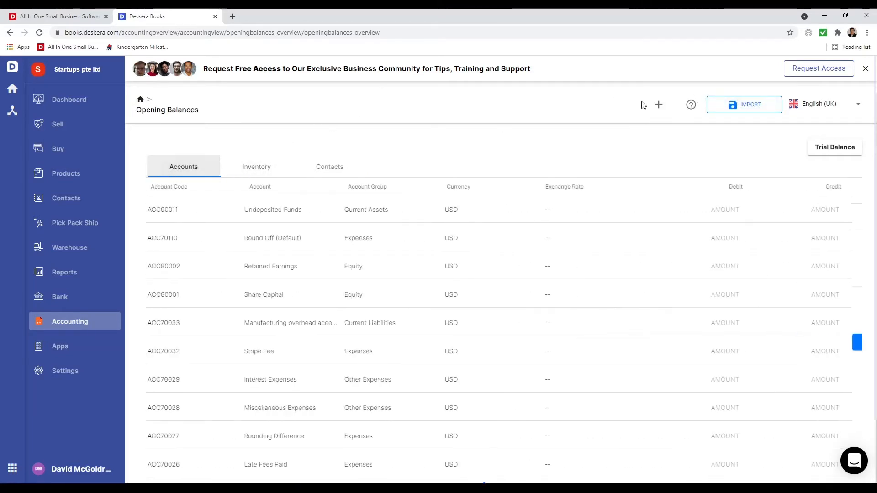
{"action": "left_click", "coordinate": [92, 320]}
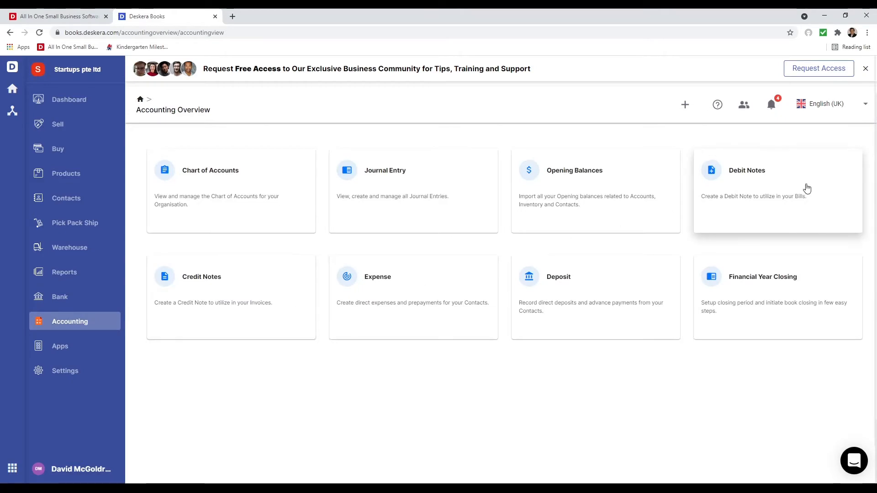
- Look over the Expense and Deposit creation options, then open the Financial Year Closing log
{"action": "left_click", "coordinate": [426, 272]}
{"action": "left_click", "coordinate": [841, 137]}
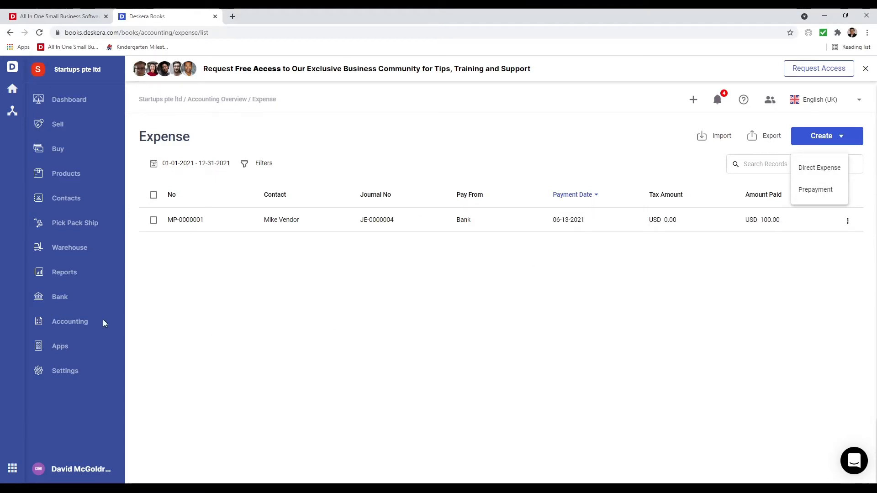
{"action": "left_click", "coordinate": [68, 321]}
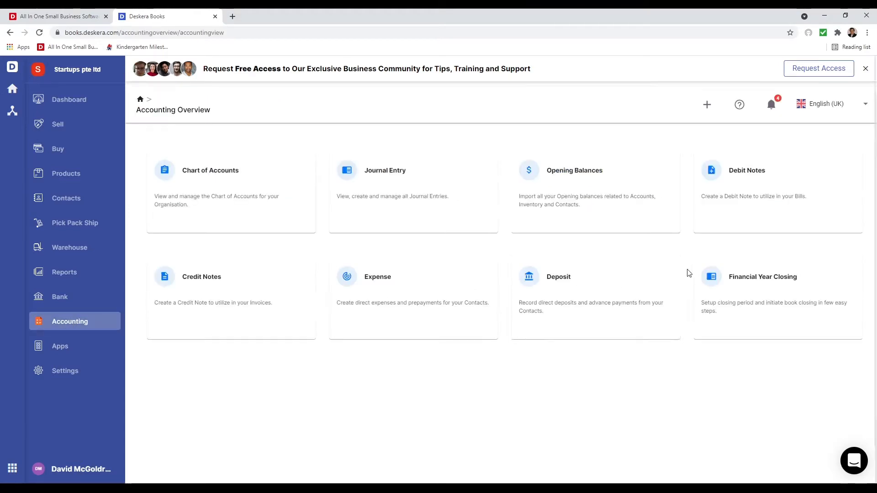
{"action": "left_click", "coordinate": [638, 282]}
{"action": "left_click", "coordinate": [840, 136]}
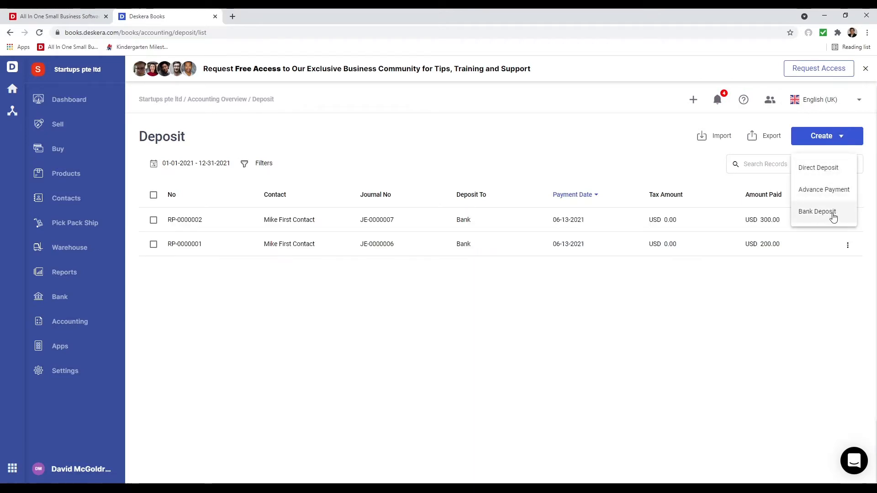
{"action": "left_click", "coordinate": [69, 324]}
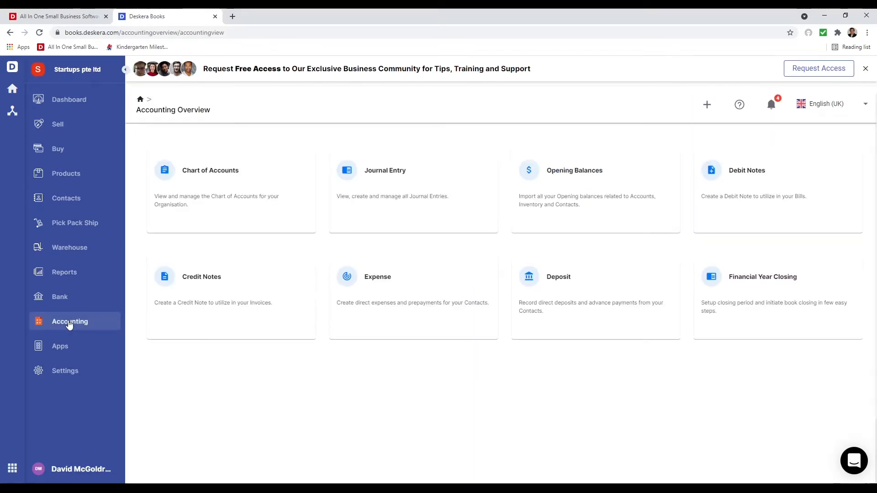
{"action": "left_click", "coordinate": [749, 298]}
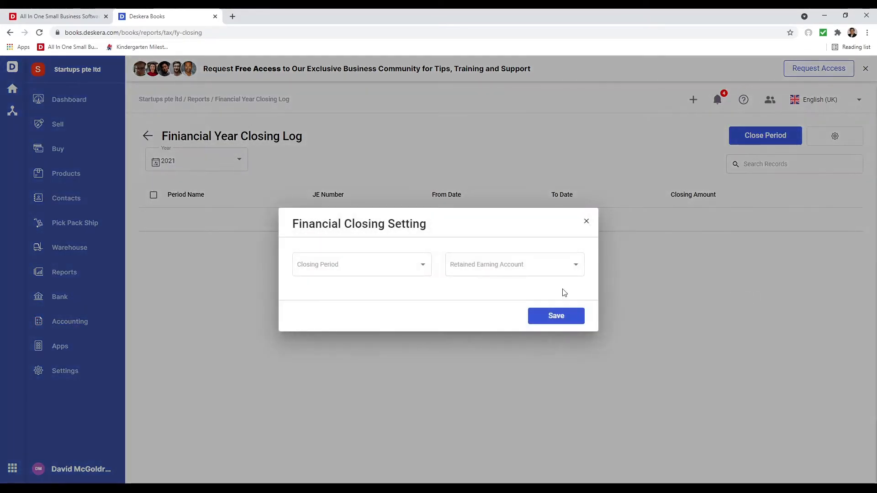
- Save the closing settings with a Monthly closing period and Retained Earnings account
{"action": "left_click", "coordinate": [414, 269]}
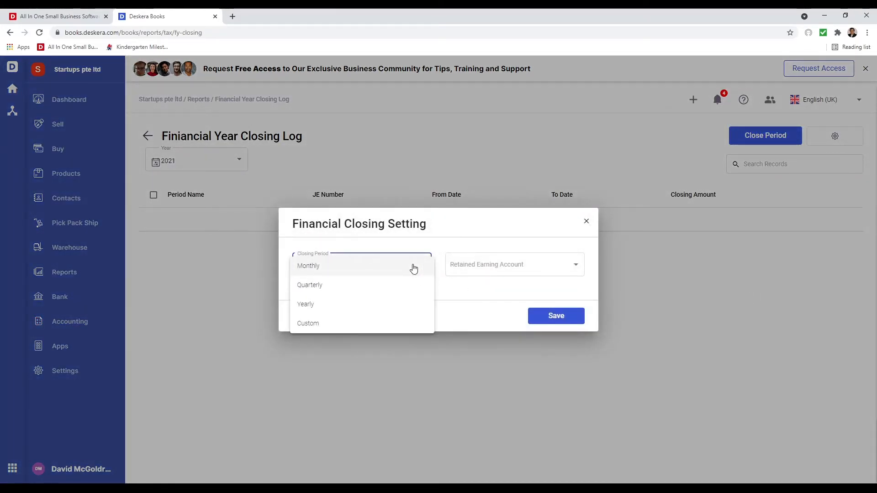
{"action": "left_click", "coordinate": [427, 270]}
{"action": "left_click", "coordinate": [494, 271]}
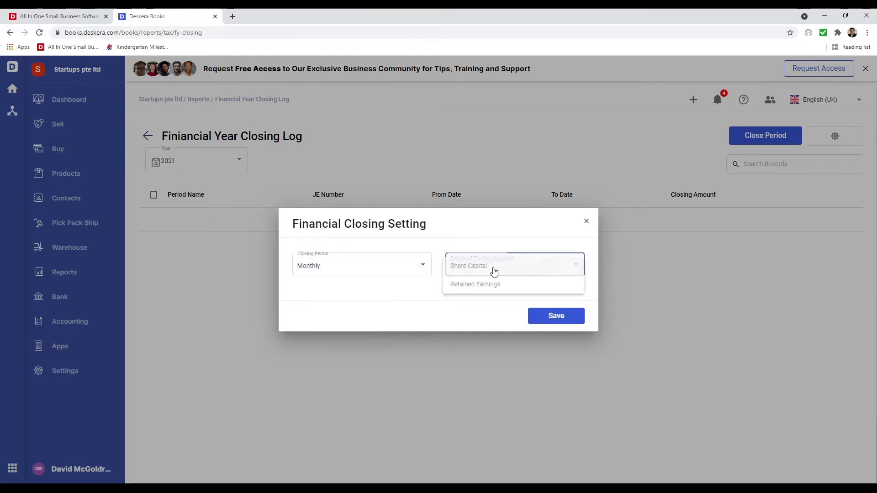
{"action": "left_click", "coordinate": [496, 284]}
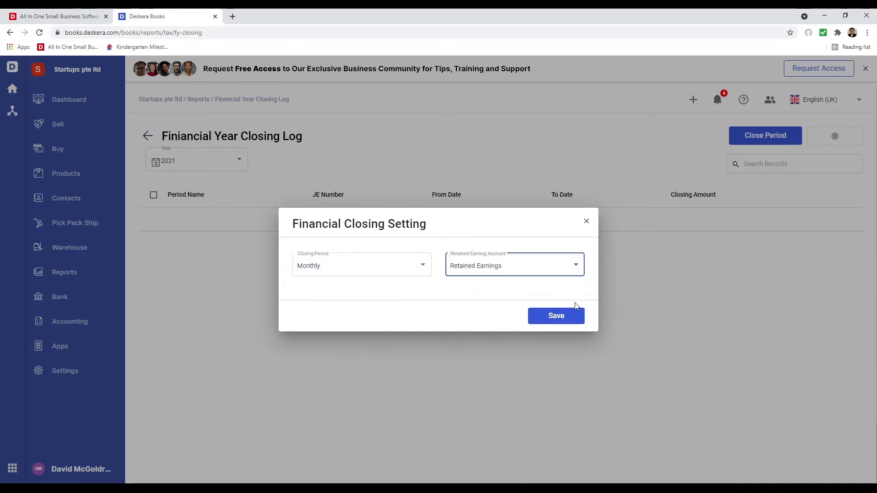
{"action": "left_click", "coordinate": [571, 315]}
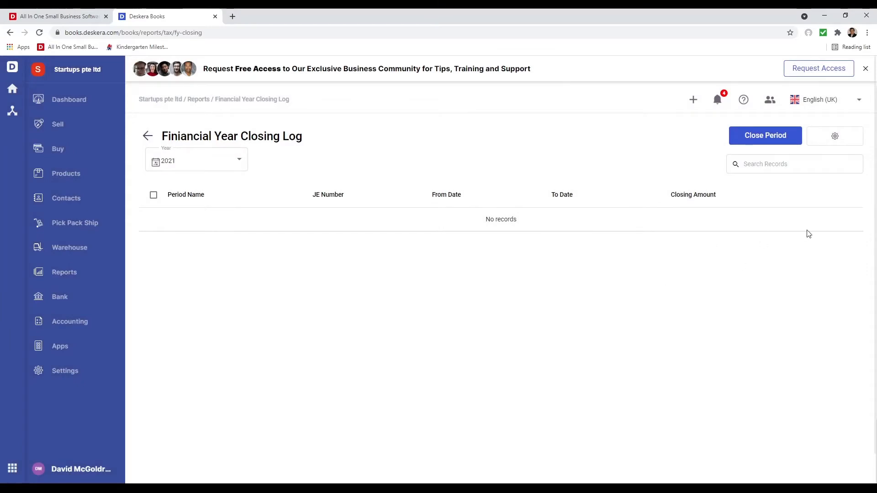
- Resave the closing settings, view and dismiss Close Period, then go to the Bank list
{"action": "left_click", "coordinate": [835, 136]}
{"action": "left_click", "coordinate": [568, 315]}
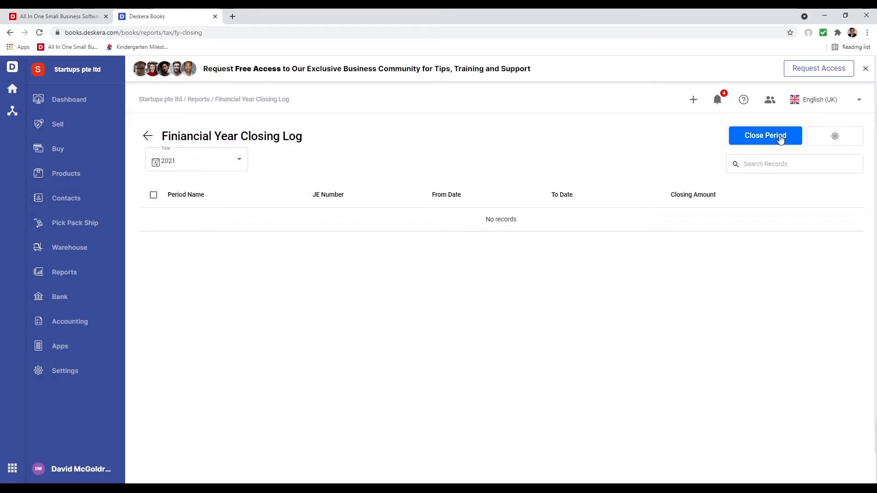
{"action": "left_click", "coordinate": [781, 137]}
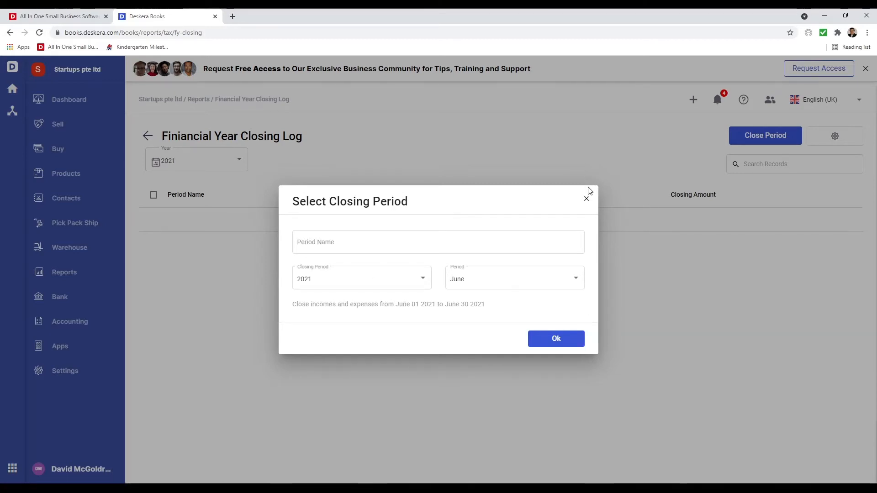
{"action": "left_click", "coordinate": [586, 202]}
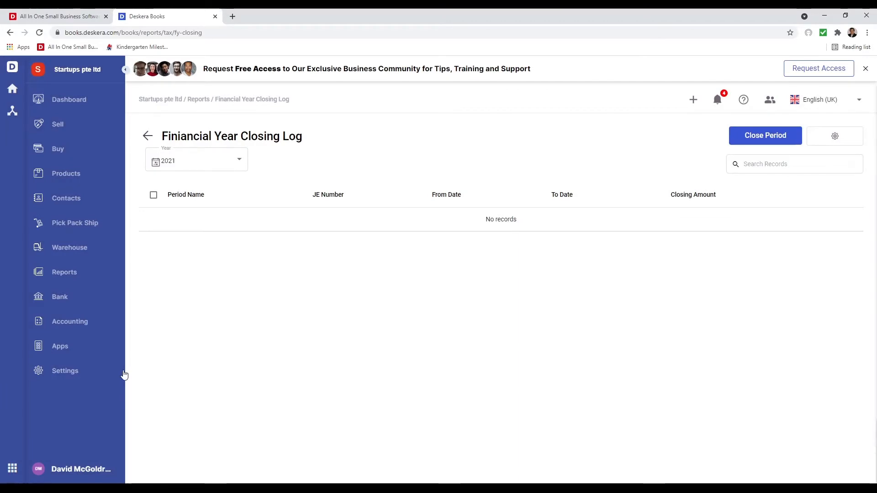
{"action": "left_click", "coordinate": [69, 298]}
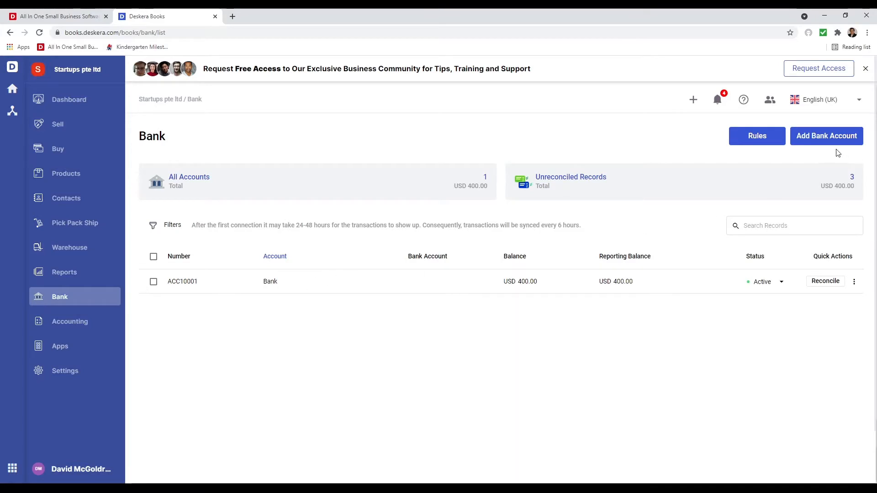
- Add a Wells Fargo bank account in United States Dollar and save its details
{"action": "left_click", "coordinate": [822, 139]}
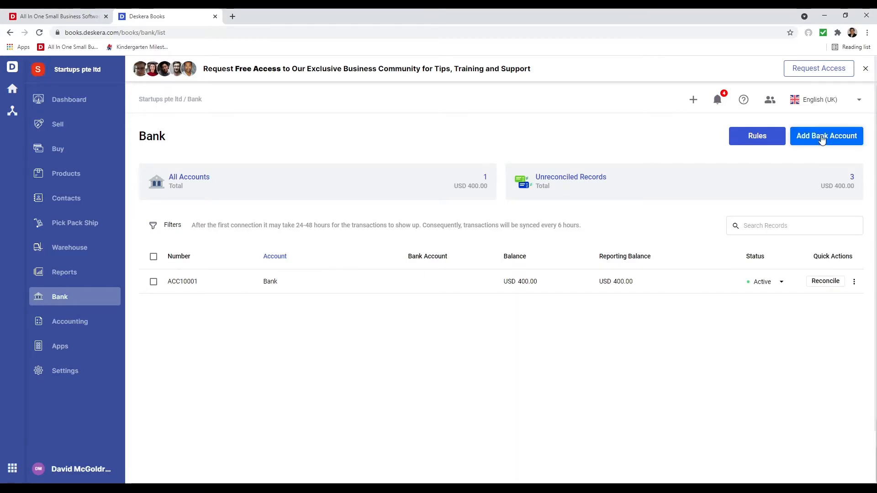
{"action": "left_click", "coordinate": [242, 234]}
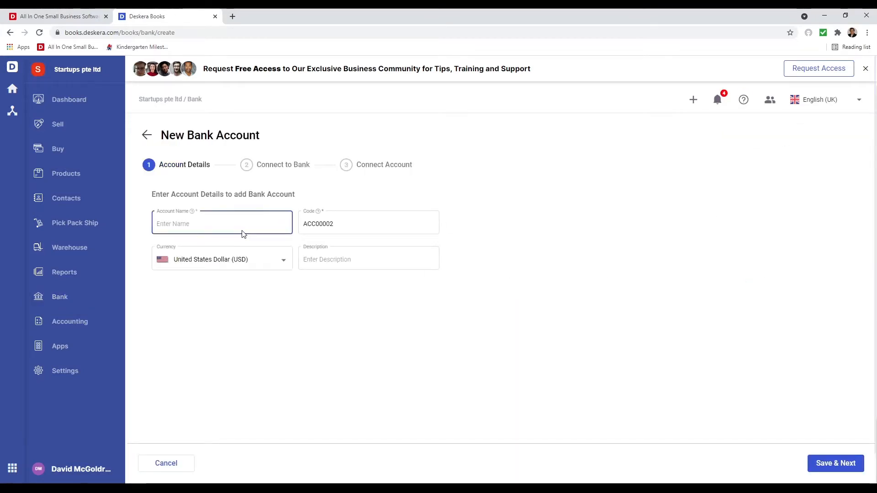
{"action": "type", "text": "Wells Fargo"}
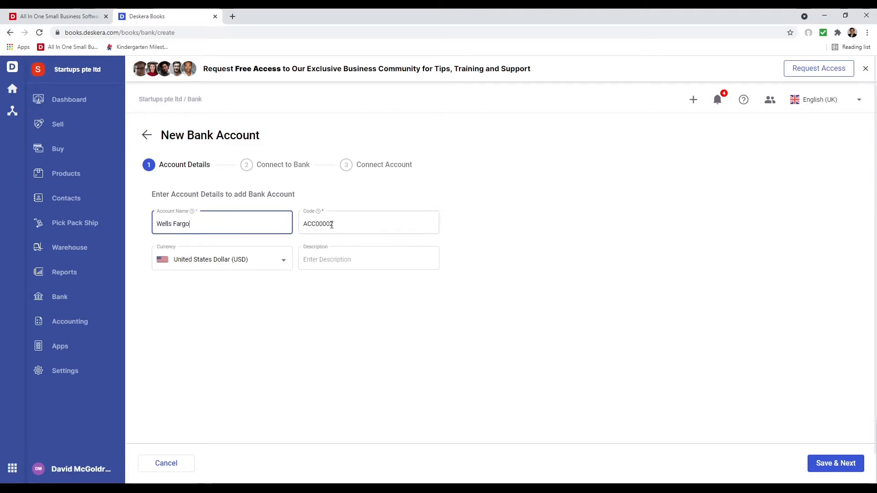
{"action": "left_click", "coordinate": [260, 265]}
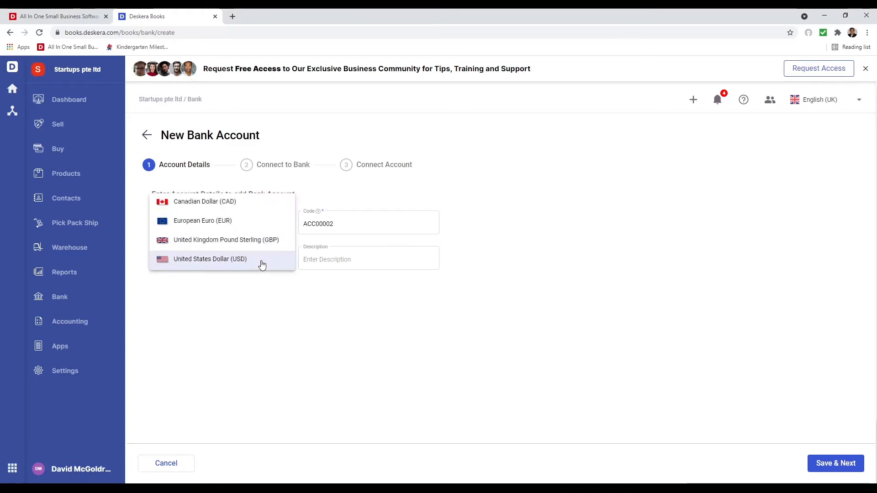
{"action": "left_click", "coordinate": [359, 280]}
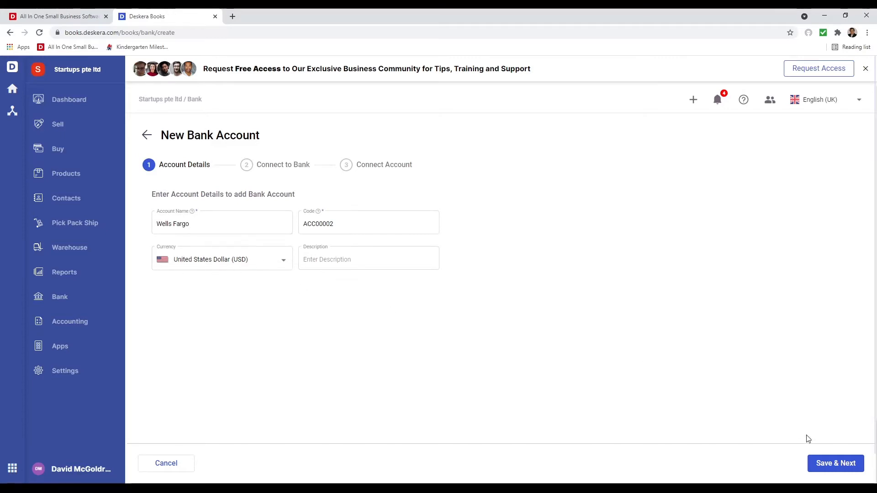
{"action": "left_click", "coordinate": [842, 471]}
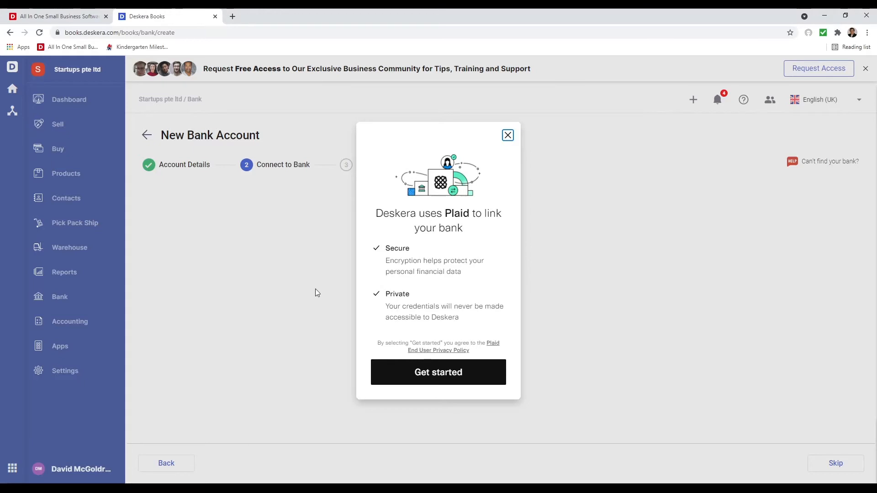
- Start bank linking, choose Wells Fargo, then return to the full bank list
{"action": "left_click", "coordinate": [457, 371]}
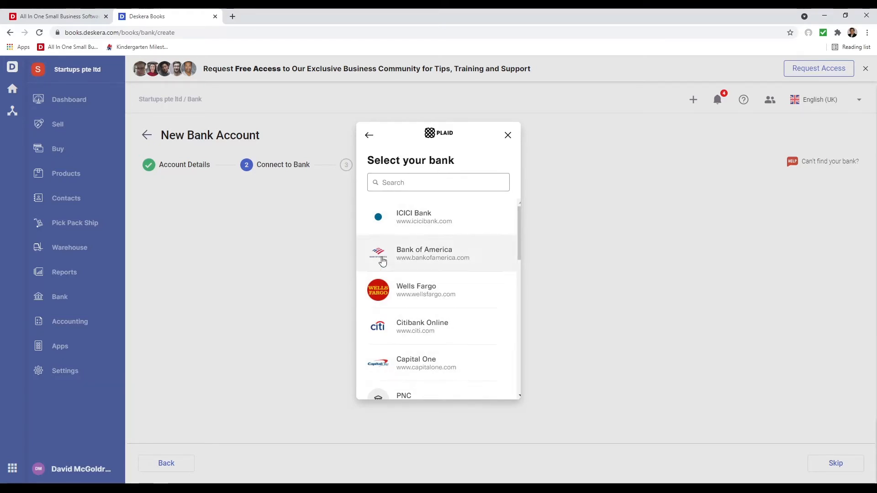
{"action": "left_click", "coordinate": [469, 294]}
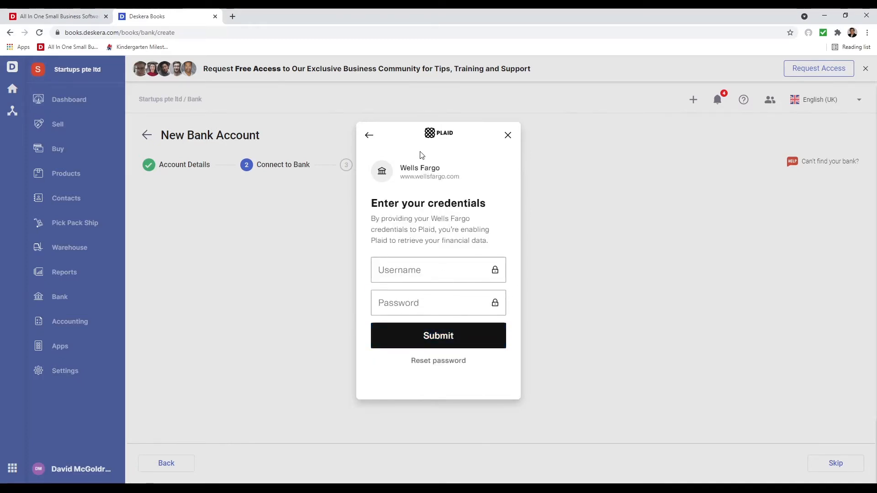
{"action": "left_click", "coordinate": [369, 135]}
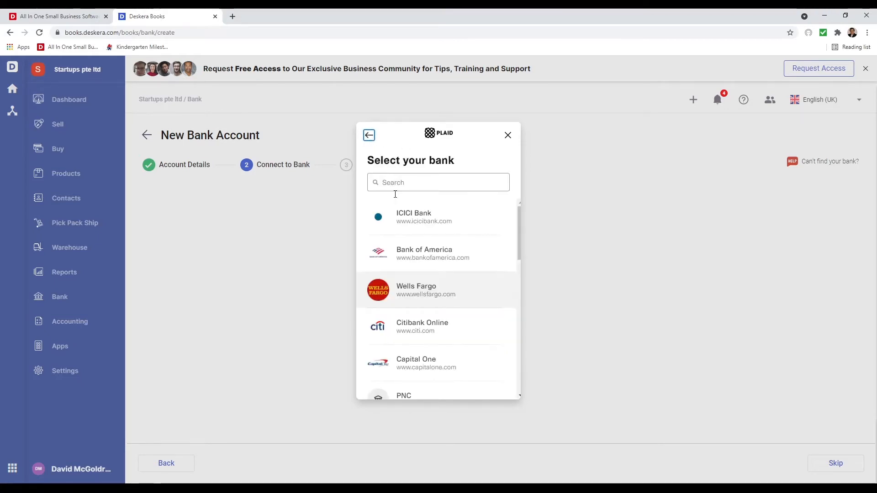
{"action": "scroll", "coordinate": [389, 329], "scroll_direction": "down", "scroll_amount": 10}
{"action": "scroll", "coordinate": [398, 320], "scroll_direction": "up", "scroll_amount": 8}
{"action": "scroll", "coordinate": [407, 316], "scroll_direction": "up", "scroll_amount": 3}
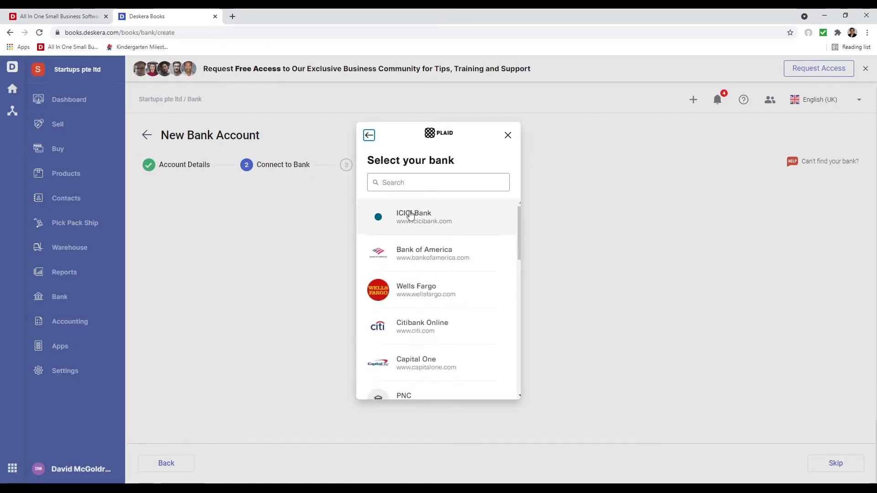
- Search the Plaid bank list for 'Bank', then 'Union', and close it without connecting
{"action": "left_click", "coordinate": [420, 181]}
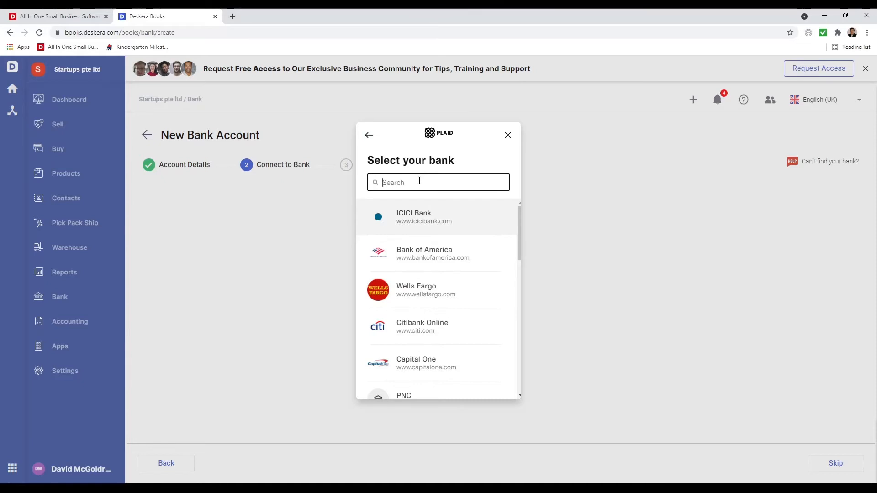
{"action": "type", "text": "Bank"}
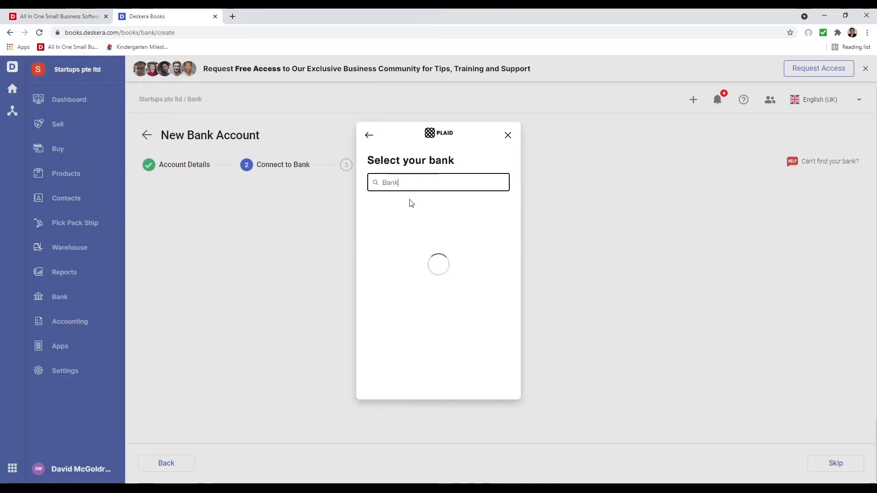
{"action": "scroll", "coordinate": [411, 226], "scroll_direction": "down", "scroll_amount": 5}
{"action": "scroll", "coordinate": [411, 226], "scroll_direction": "down", "scroll_amount": 4}
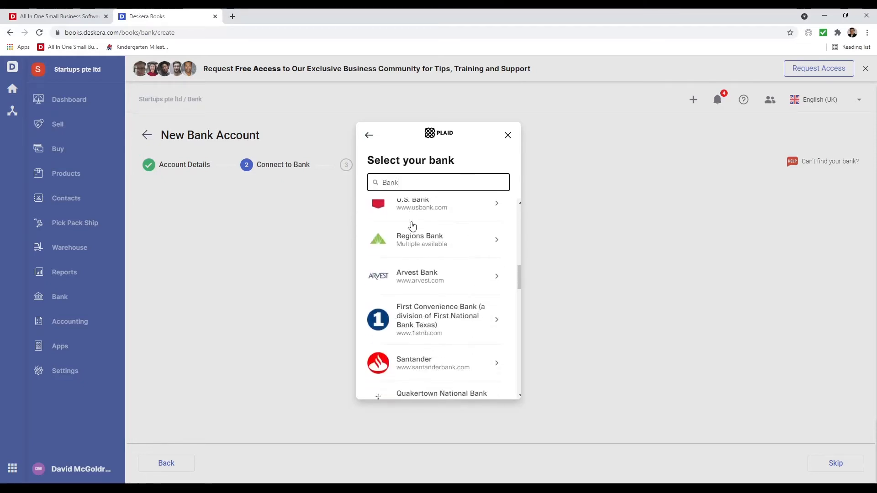
{"action": "scroll", "coordinate": [411, 227], "scroll_direction": "up", "scroll_amount": 2}
{"action": "scroll", "coordinate": [491, 281], "scroll_direction": "down", "scroll_amount": 5}
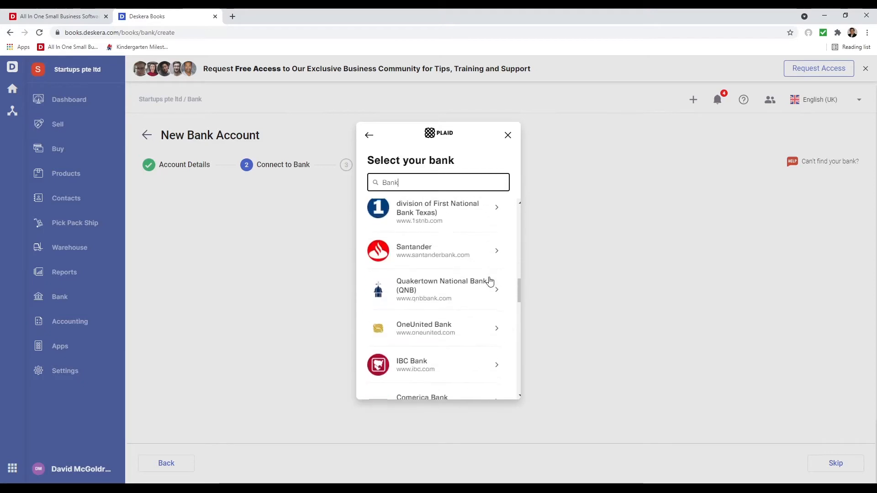
{"action": "left_click_drag", "start_coordinate": [399, 182], "coordinate": [385, 175]}
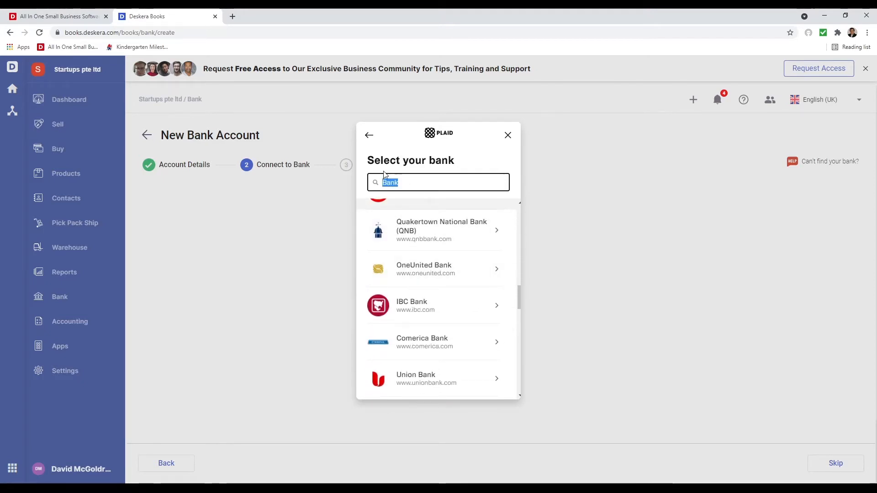
{"action": "type", "text": "Union"}
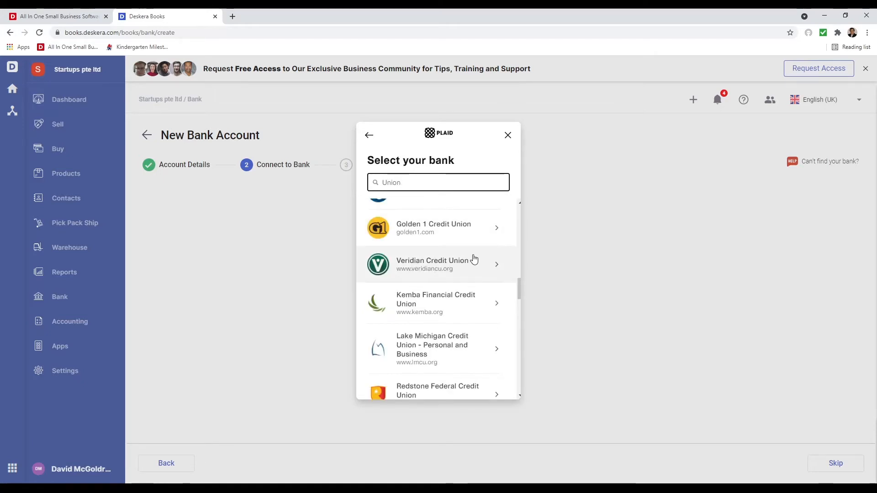
{"action": "scroll", "coordinate": [473, 259], "scroll_direction": "up", "scroll_amount": 10}
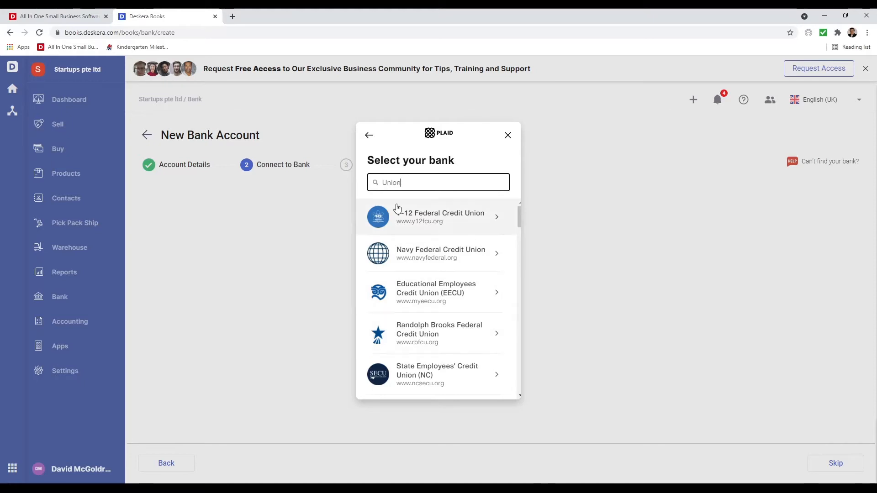
{"action": "left_click", "coordinate": [508, 136]}
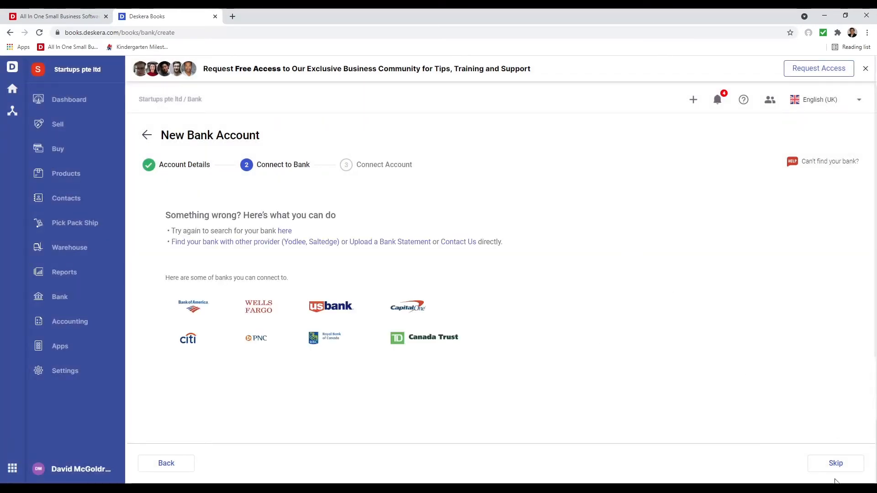
- Finish the Wells Fargo account without connecting, glance at its actions menu, then view bank Rules
{"action": "left_click", "coordinate": [836, 463]}
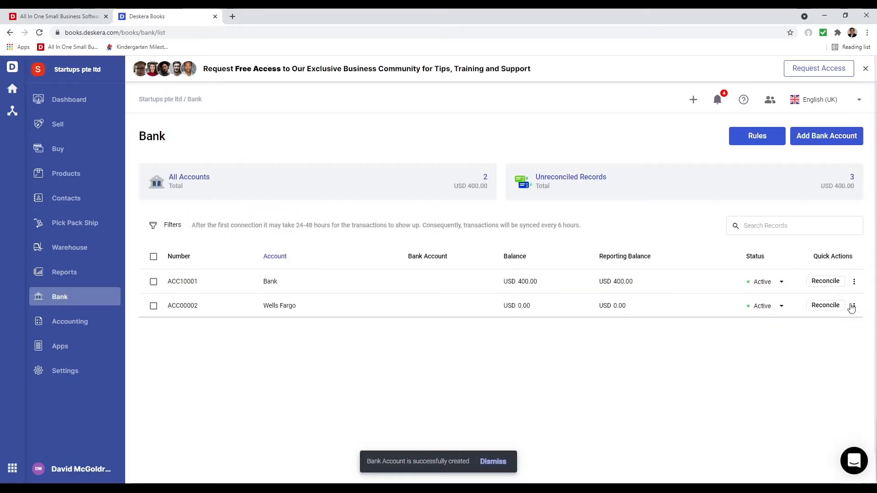
{"action": "left_click", "coordinate": [853, 306]}
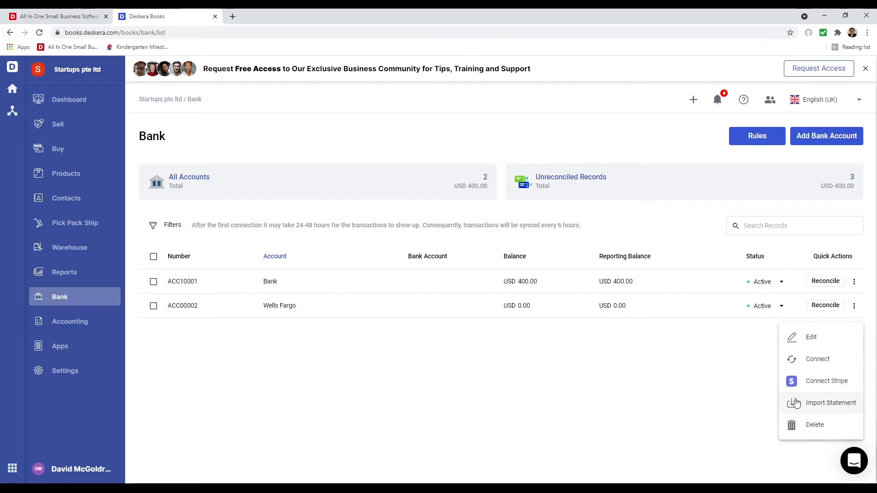
{"action": "left_click", "coordinate": [633, 403]}
{"action": "left_click", "coordinate": [762, 137]}
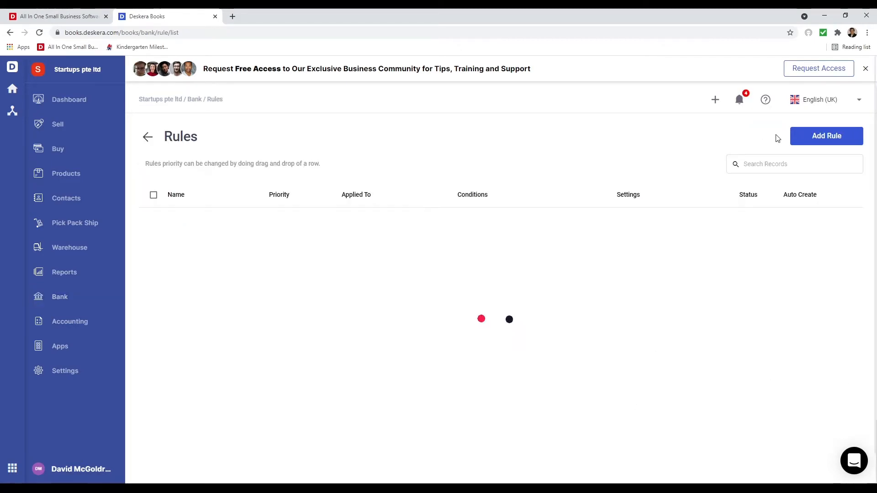
{"action": "left_click", "coordinate": [825, 138]}
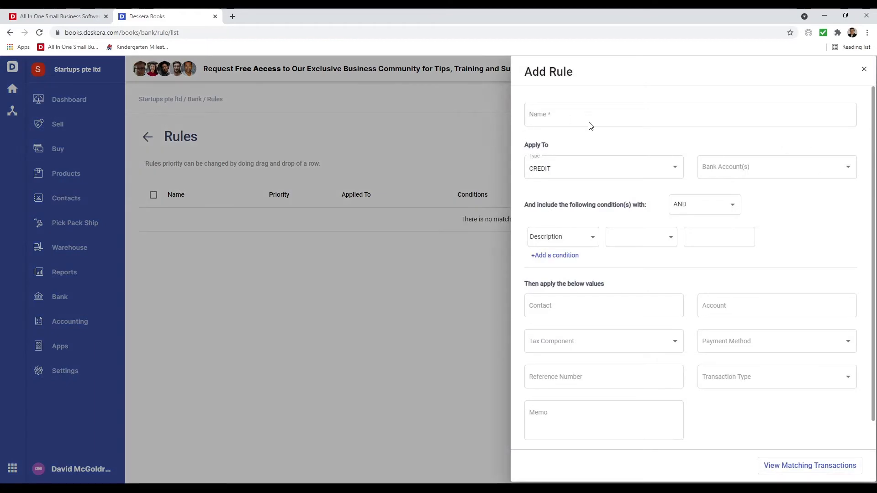
{"action": "left_click", "coordinate": [594, 174]}
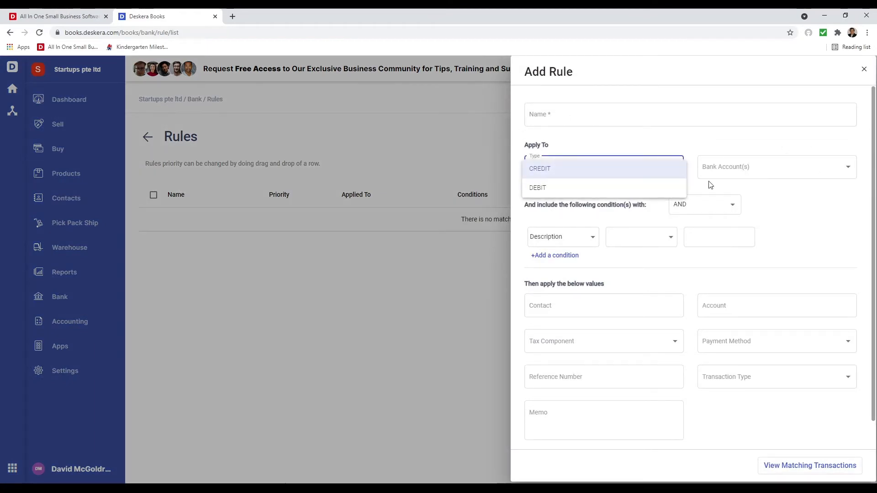
{"action": "left_click", "coordinate": [746, 169]}
{"action": "left_click", "coordinate": [744, 179]}
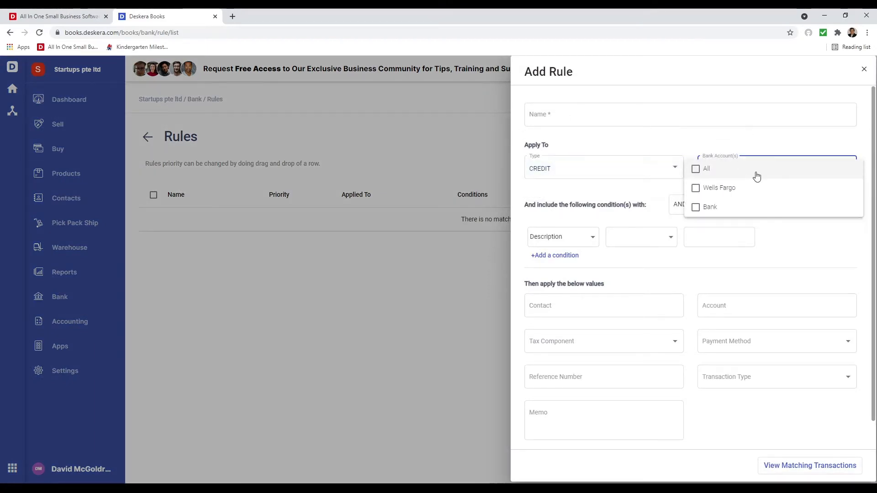
{"action": "left_click", "coordinate": [736, 238]}
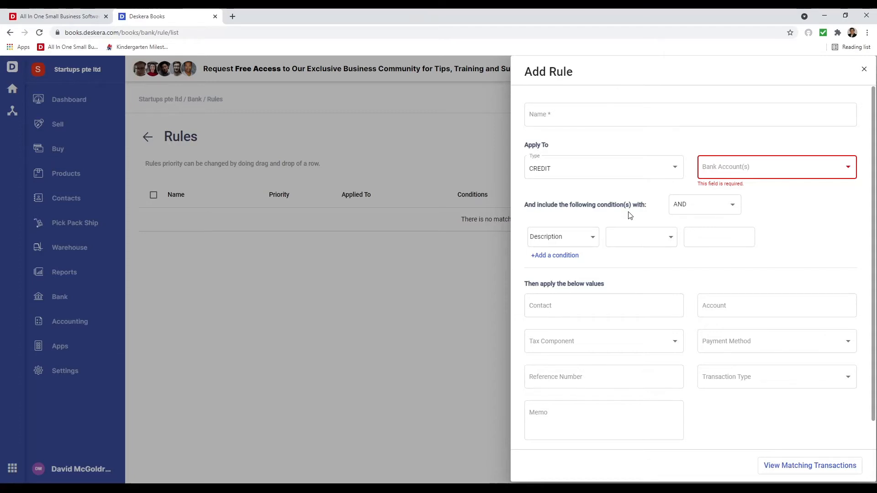
{"action": "left_click", "coordinate": [582, 246]}
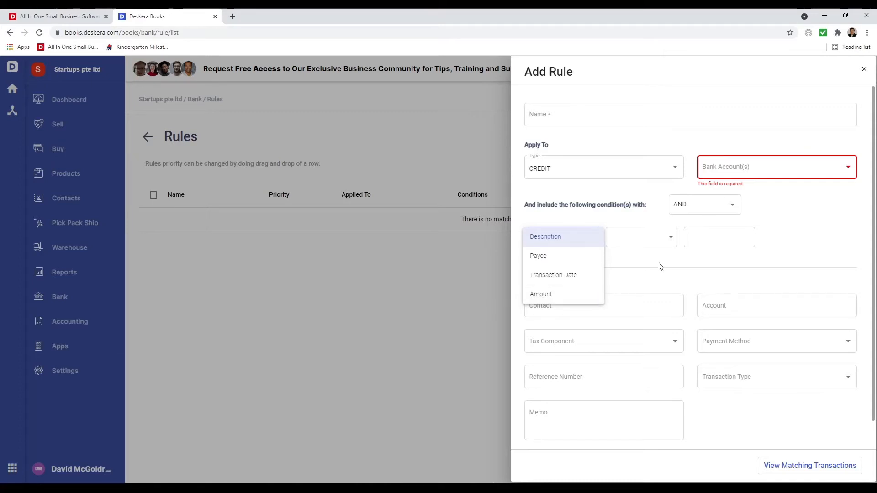
{"action": "left_click", "coordinate": [672, 245]}
{"action": "left_click", "coordinate": [672, 242]}
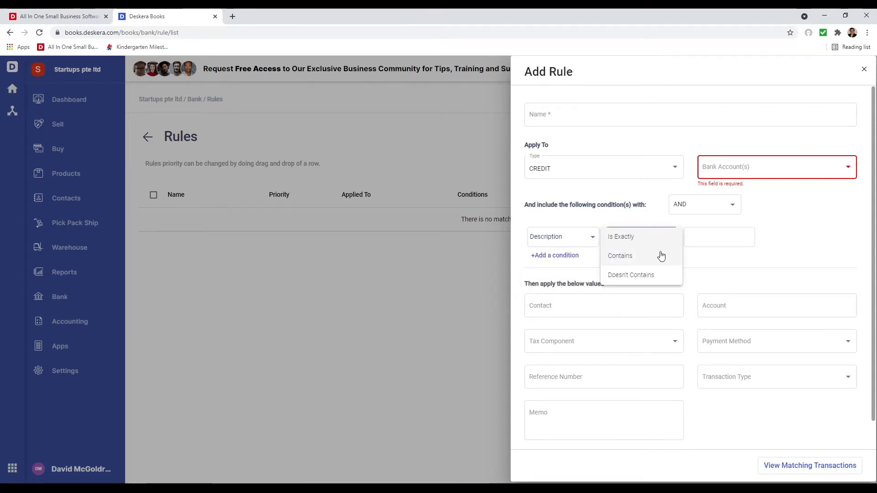
{"action": "left_click", "coordinate": [756, 269]}
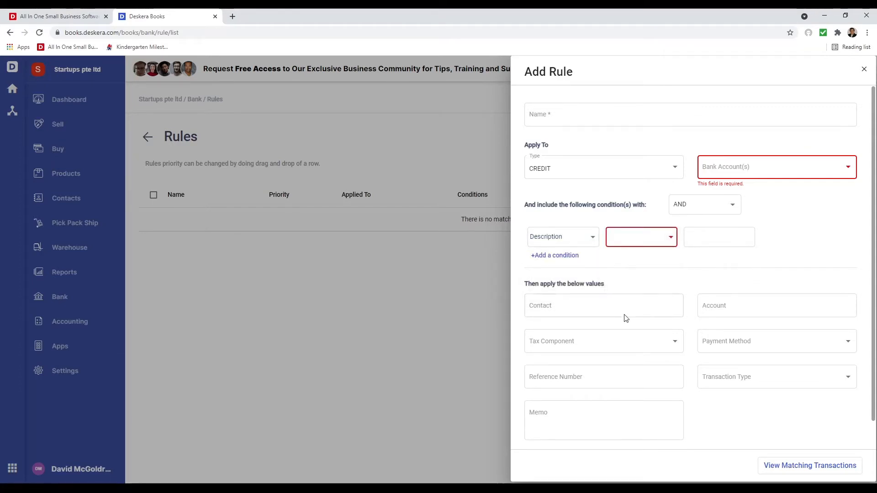
{"action": "left_click", "coordinate": [734, 349]}
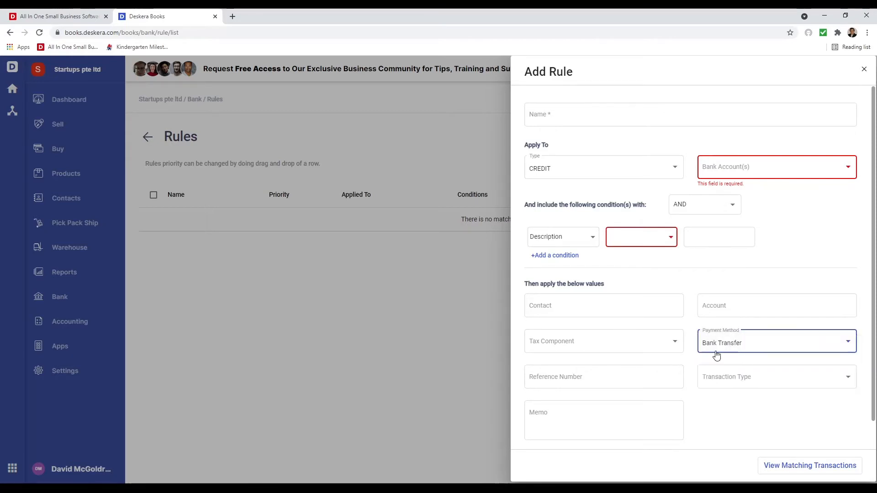
{"action": "left_click", "coordinate": [746, 378]}
{"action": "left_click", "coordinate": [750, 397]}
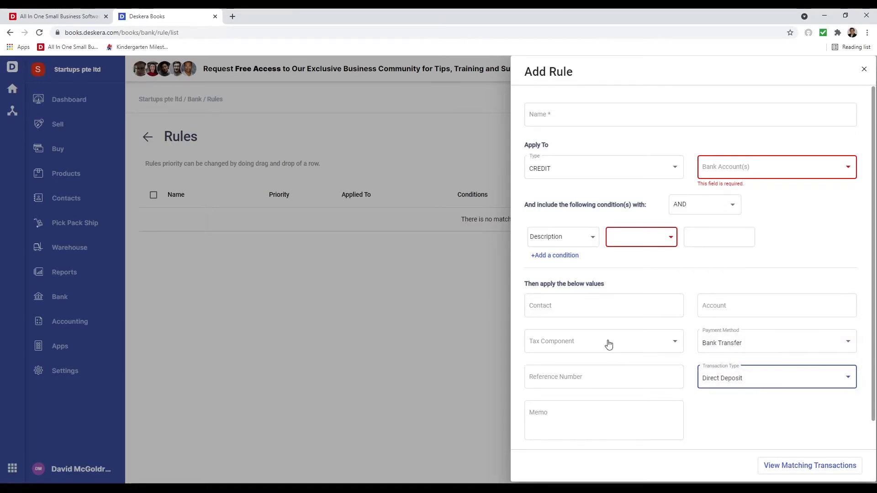
{"action": "scroll", "coordinate": [626, 359], "scroll_direction": "down", "scroll_amount": 1}
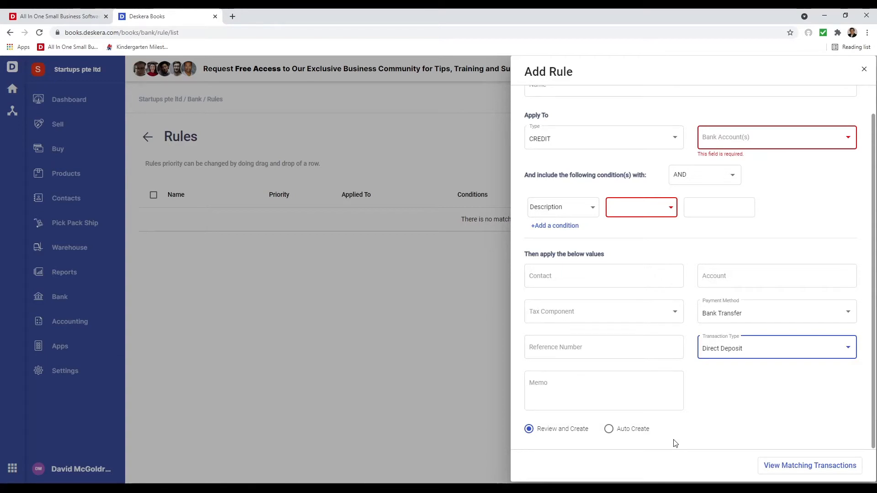
{"action": "left_click", "coordinate": [864, 69]}
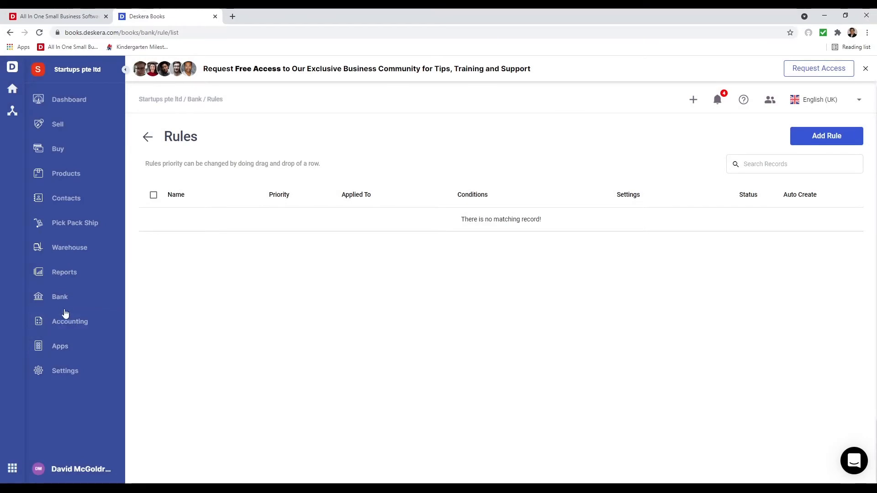
- Open Reports and look through the Financial, Tax, Inventory, Purchase and Sales report cards
{"action": "left_click", "coordinate": [68, 277]}
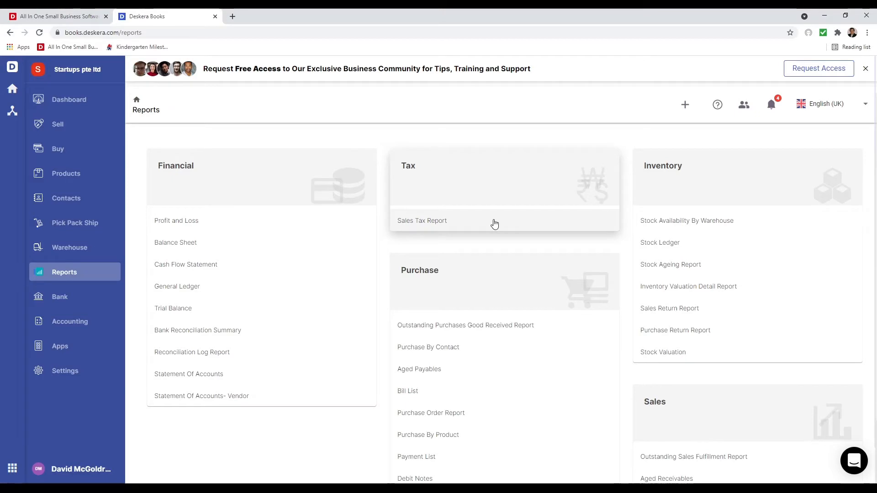
{"action": "scroll", "coordinate": [534, 227], "scroll_direction": "down", "scroll_amount": 3}
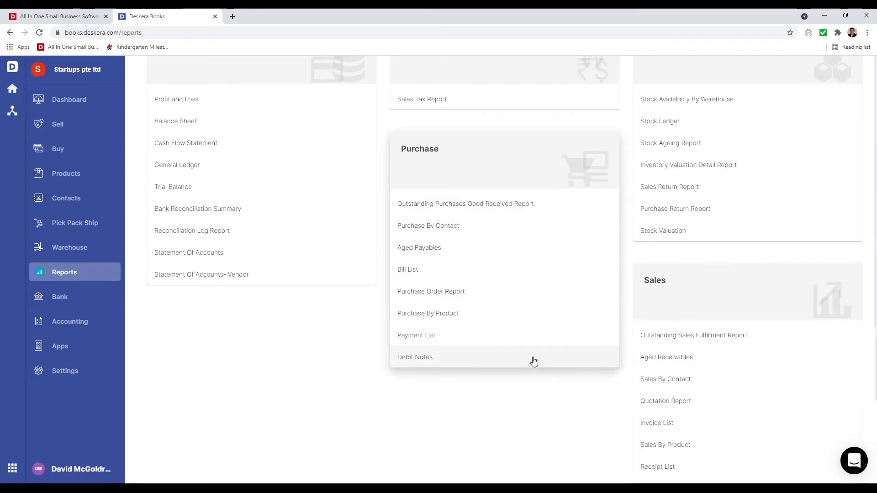
{"action": "scroll", "coordinate": [563, 348], "scroll_direction": "up", "scroll_amount": 3}
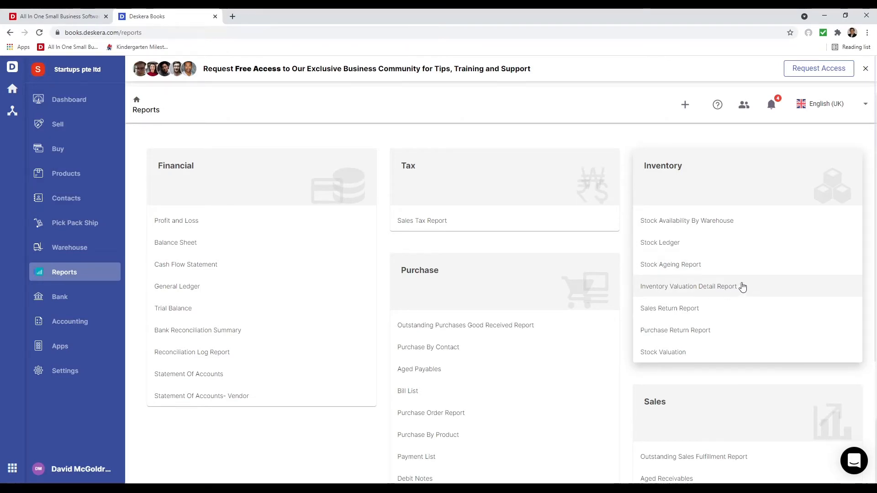
{"action": "scroll", "coordinate": [742, 287], "scroll_direction": "down", "scroll_amount": 1}
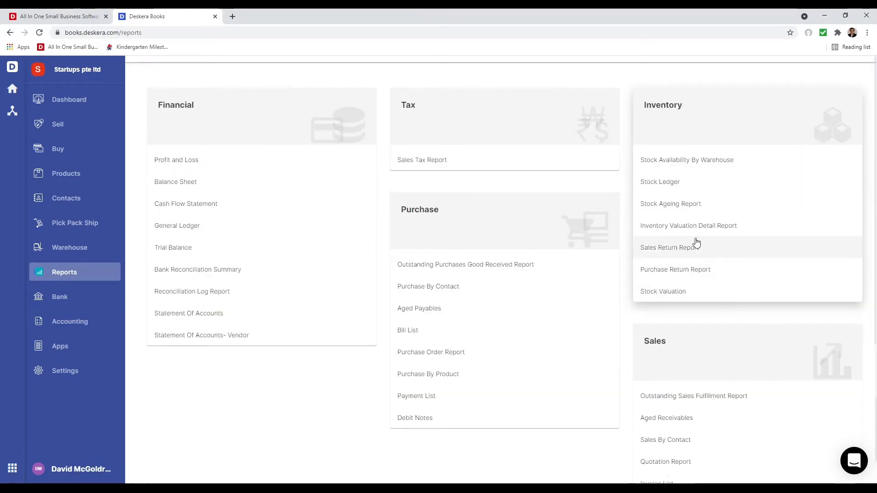
{"action": "scroll", "coordinate": [733, 295], "scroll_direction": "down", "scroll_amount": 2}
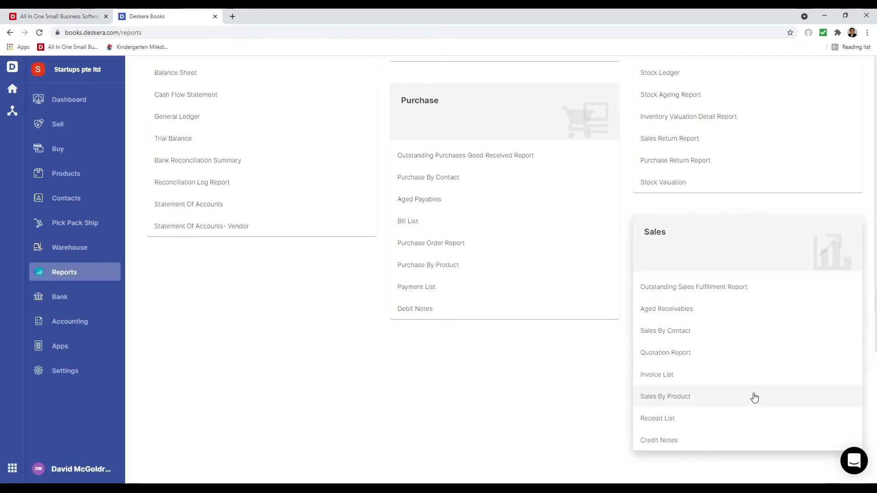
{"action": "scroll", "coordinate": [725, 427], "scroll_direction": "up", "scroll_amount": 4}
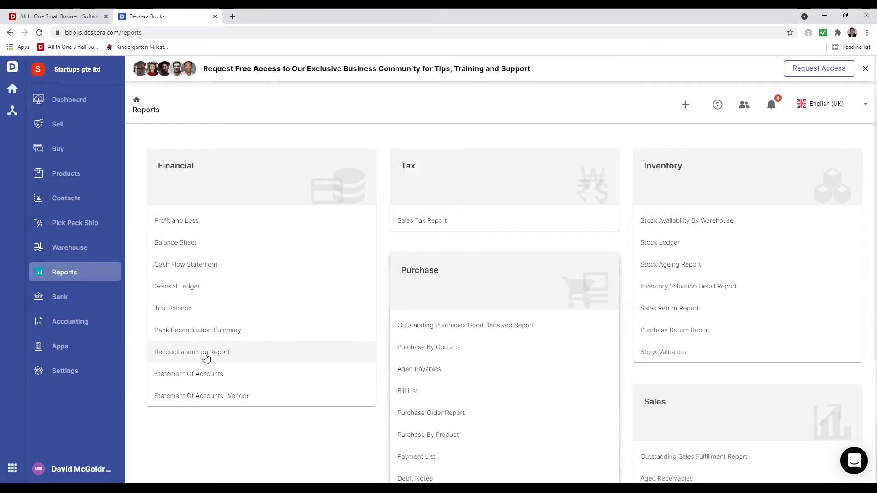
- Browse the App Marketplace, open the ECom app's details and get the app
{"action": "left_click", "coordinate": [83, 347]}
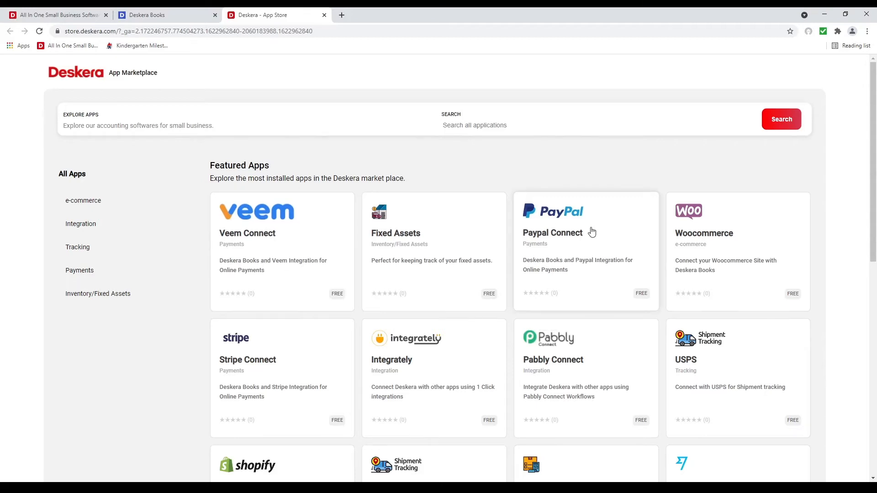
{"action": "scroll", "coordinate": [603, 392], "scroll_direction": "down", "scroll_amount": 2}
{"action": "scroll", "coordinate": [503, 397], "scroll_direction": "down", "scroll_amount": 1}
{"action": "scroll", "coordinate": [392, 393], "scroll_direction": "up", "scroll_amount": 3}
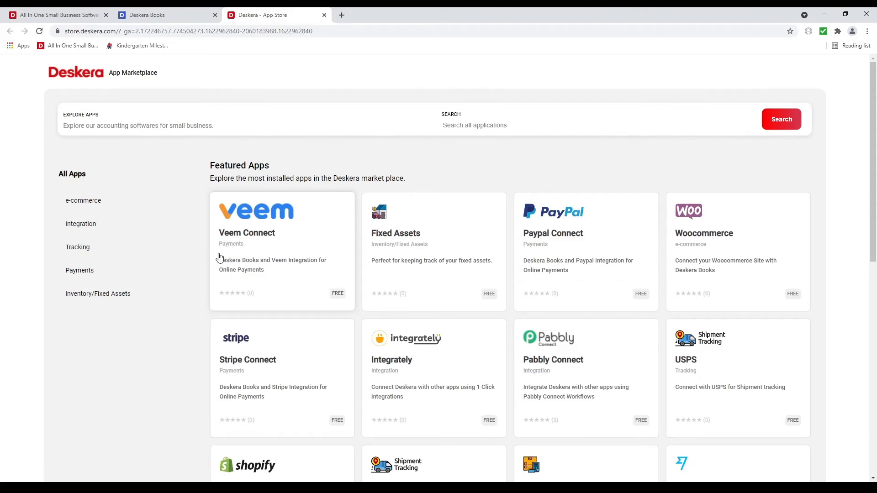
{"action": "scroll", "coordinate": [294, 290], "scroll_direction": "down", "scroll_amount": 3}
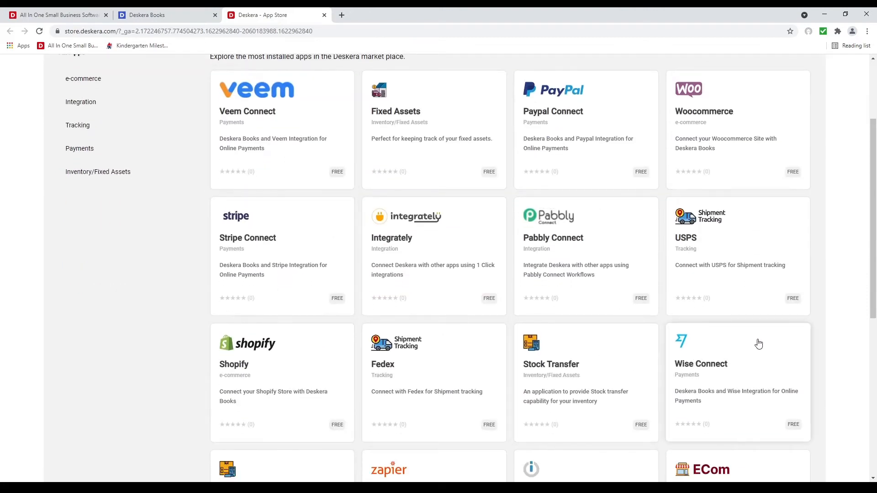
{"action": "scroll", "coordinate": [759, 344], "scroll_direction": "up", "scroll_amount": 3}
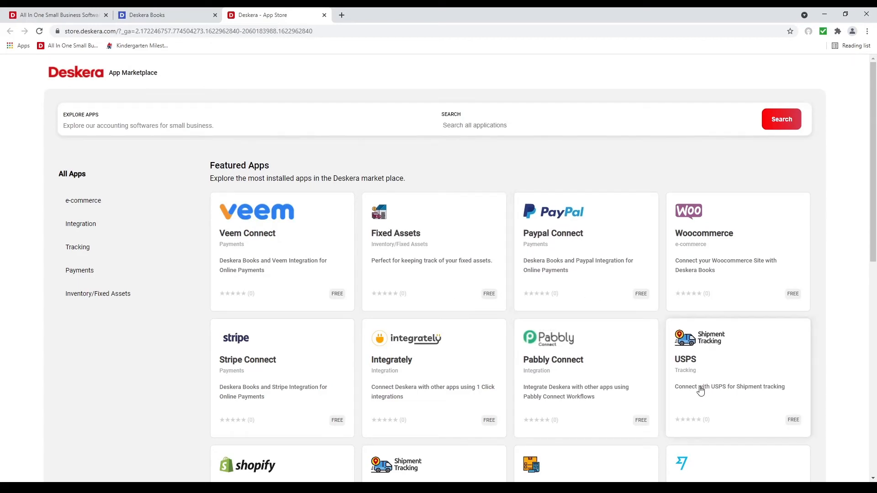
{"action": "scroll", "coordinate": [702, 388], "scroll_direction": "down", "scroll_amount": 3}
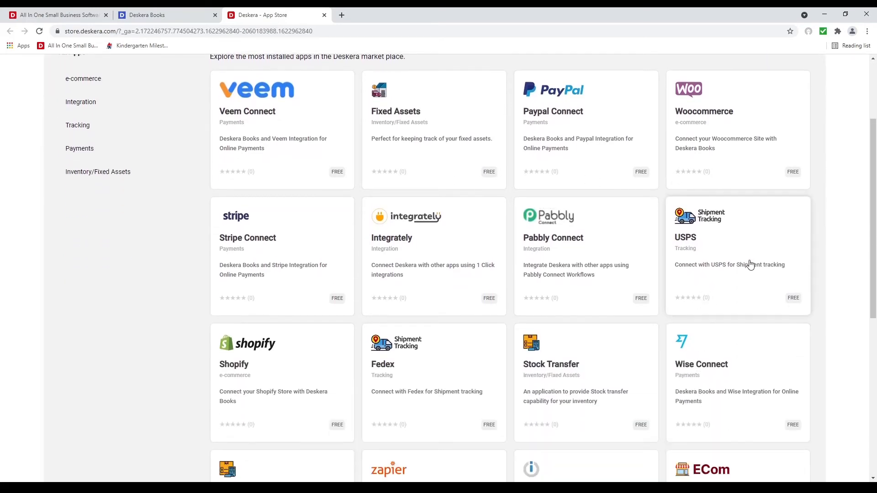
{"action": "scroll", "coordinate": [485, 385], "scroll_direction": "down", "scroll_amount": 3}
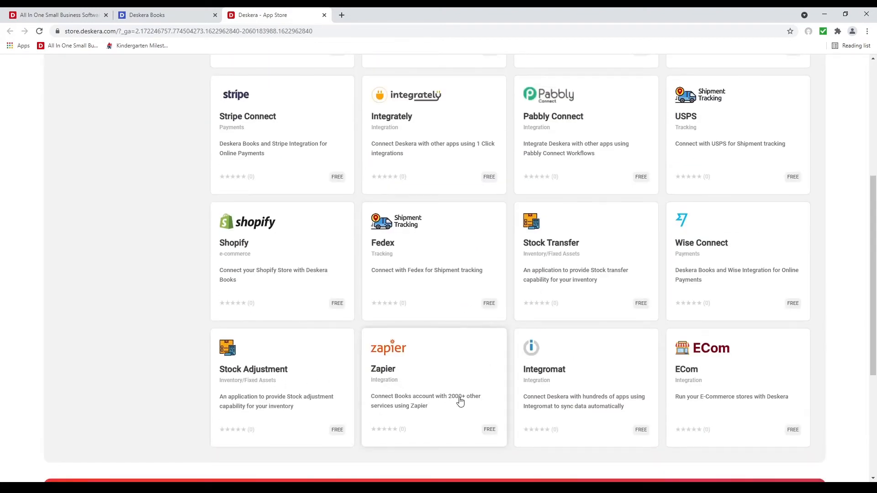
{"action": "scroll", "coordinate": [460, 402], "scroll_direction": "up", "scroll_amount": 1}
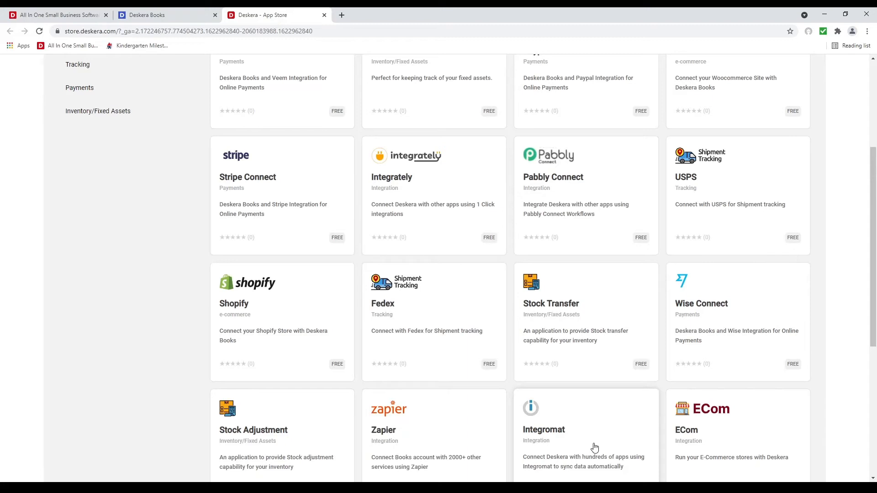
{"action": "scroll", "coordinate": [594, 447], "scroll_direction": "down", "scroll_amount": 1}
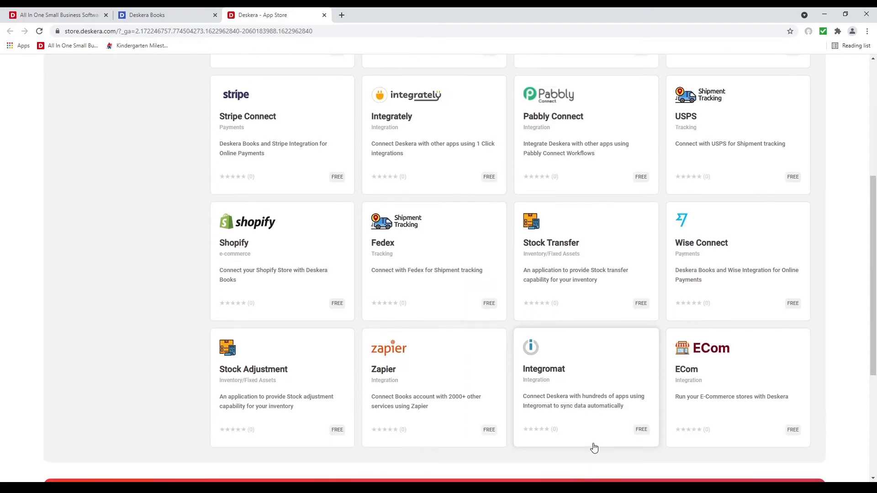
{"action": "left_click", "coordinate": [716, 375]}
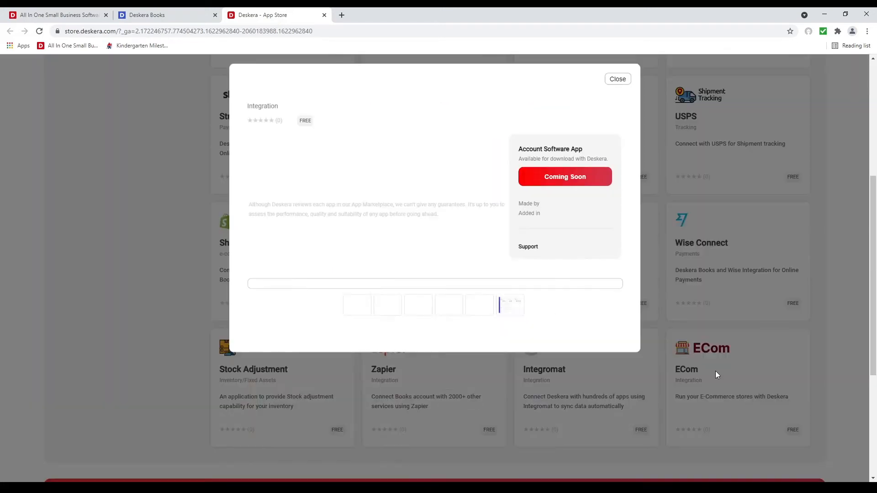
{"action": "left_click", "coordinate": [559, 183]}
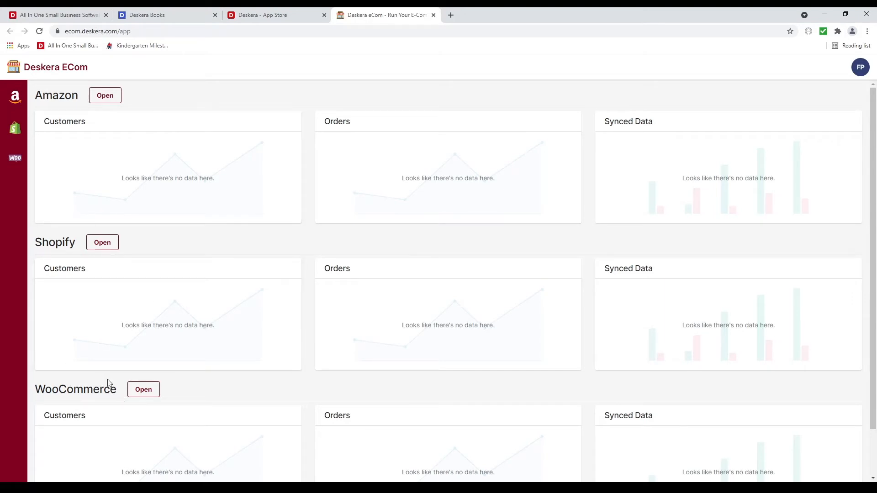
- View the Amazon, Shopify and WooCommerce store setup pages in ECom
{"action": "left_click", "coordinate": [112, 98]}
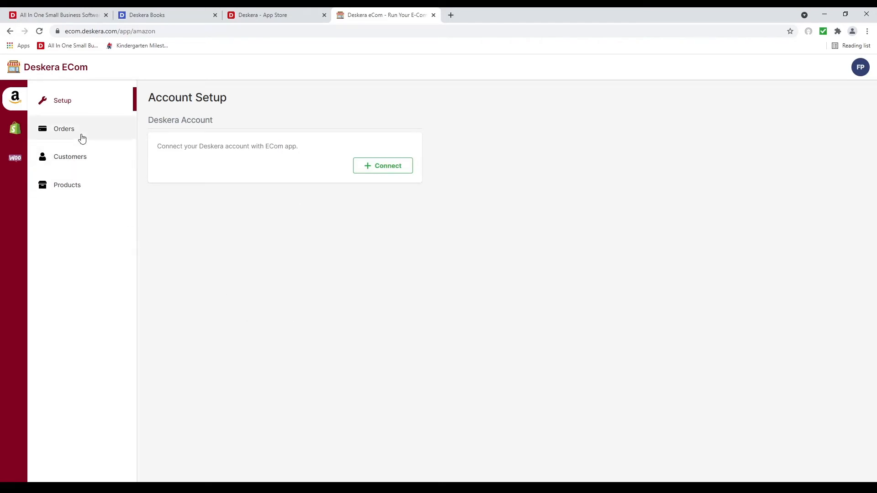
{"action": "left_click", "coordinate": [15, 129]}
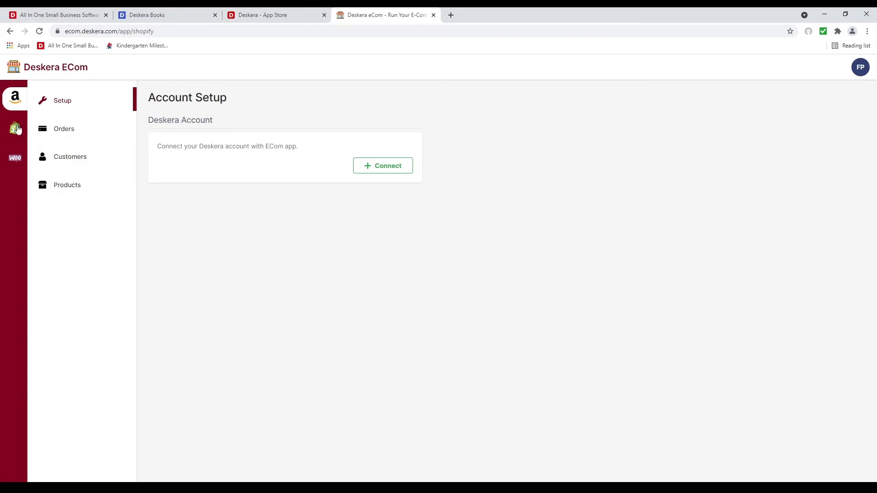
{"action": "left_click", "coordinate": [16, 164]}
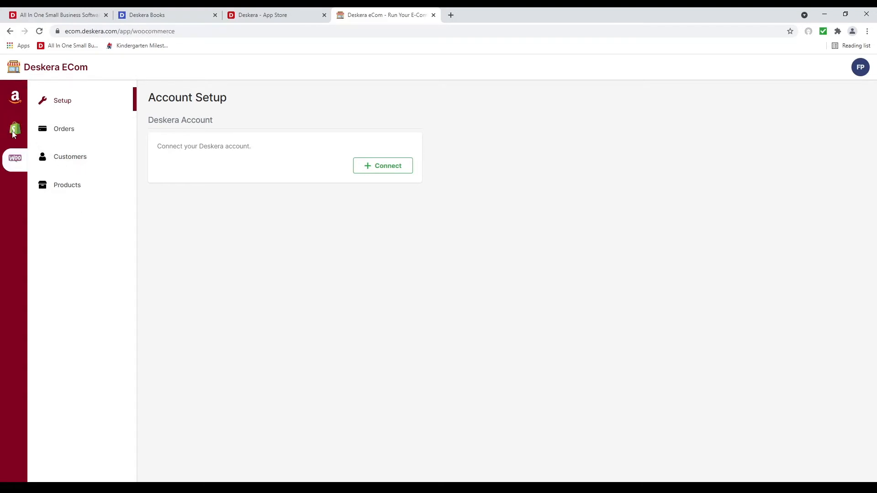
- Close the ECom tab, the ECom details dialog and the App Marketplace tab
{"action": "left_click", "coordinate": [433, 16]}
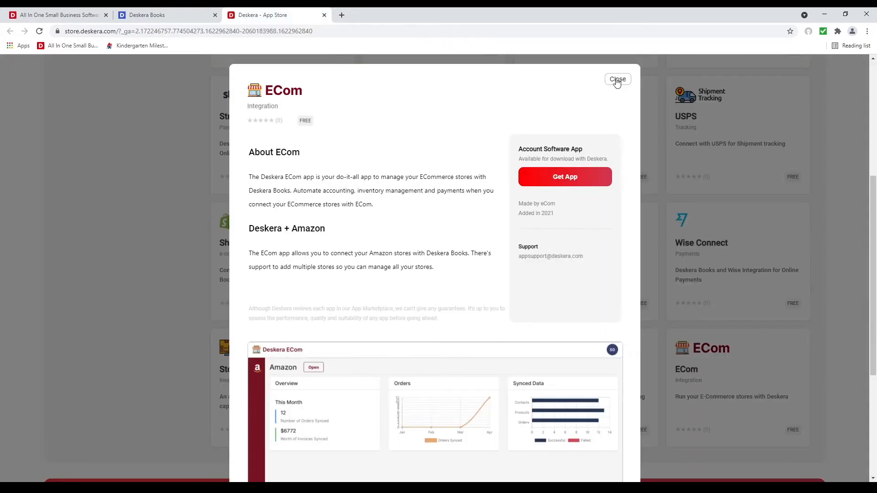
{"action": "left_click", "coordinate": [617, 79]}
{"action": "scroll", "coordinate": [372, 75], "scroll_direction": "up", "scroll_amount": 5}
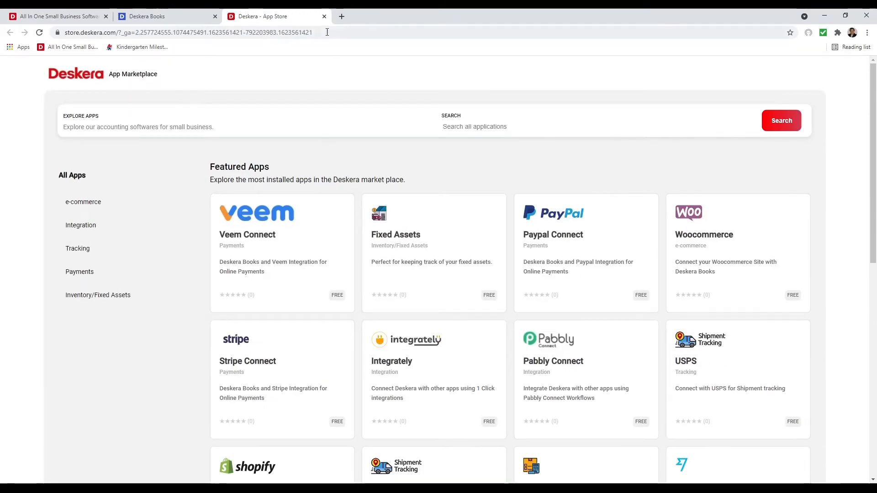
{"action": "left_click", "coordinate": [324, 16]}
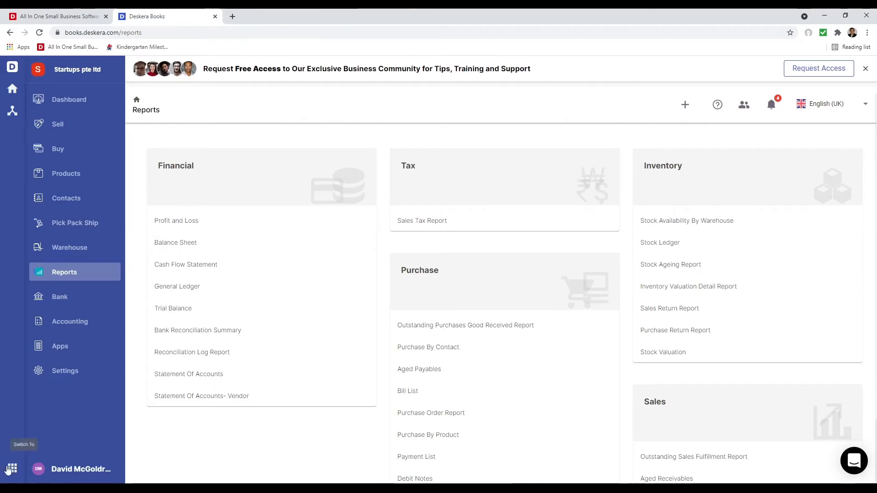
{"action": "left_click", "coordinate": [10, 469]}
- Switch to Deskera Sales and open Settings > Team Settings showing the Default Sales Team
{"action": "left_click", "coordinate": [59, 113]}
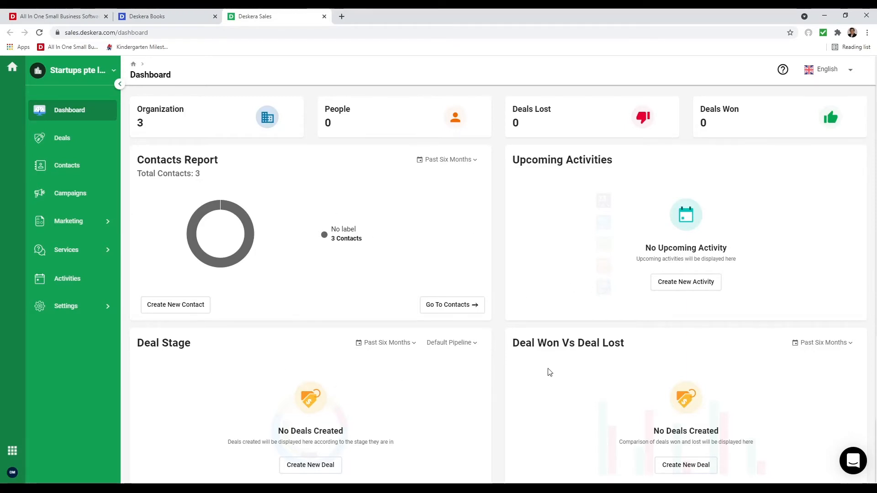
{"action": "scroll", "coordinate": [549, 372], "scroll_direction": "down", "scroll_amount": 5}
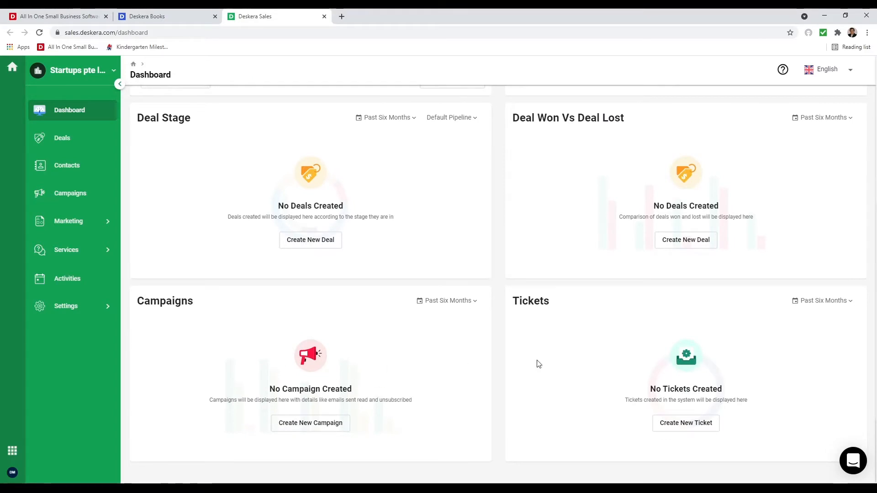
{"action": "scroll", "coordinate": [597, 376], "scroll_direction": "up", "scroll_amount": 5}
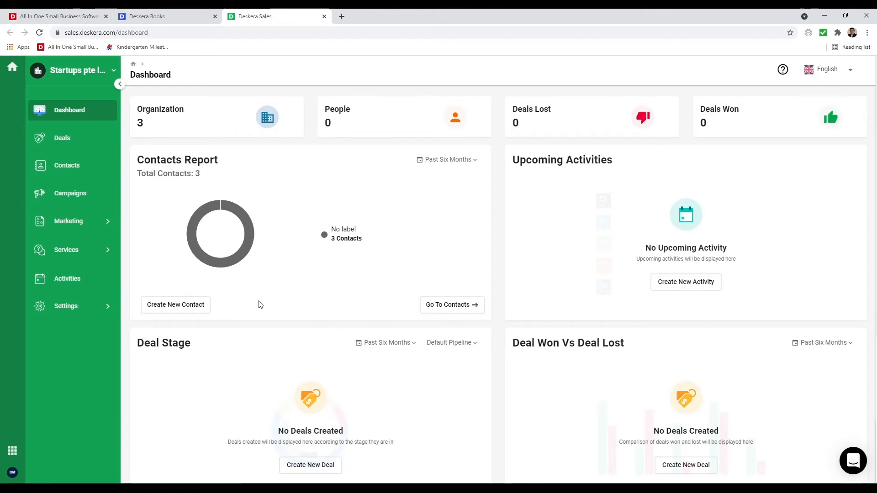
{"action": "left_click", "coordinate": [68, 305]}
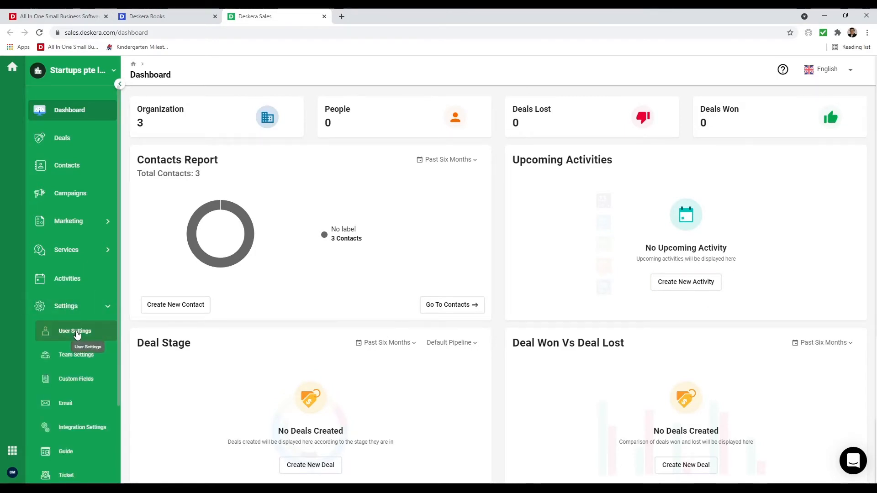
{"action": "left_click", "coordinate": [96, 355]}
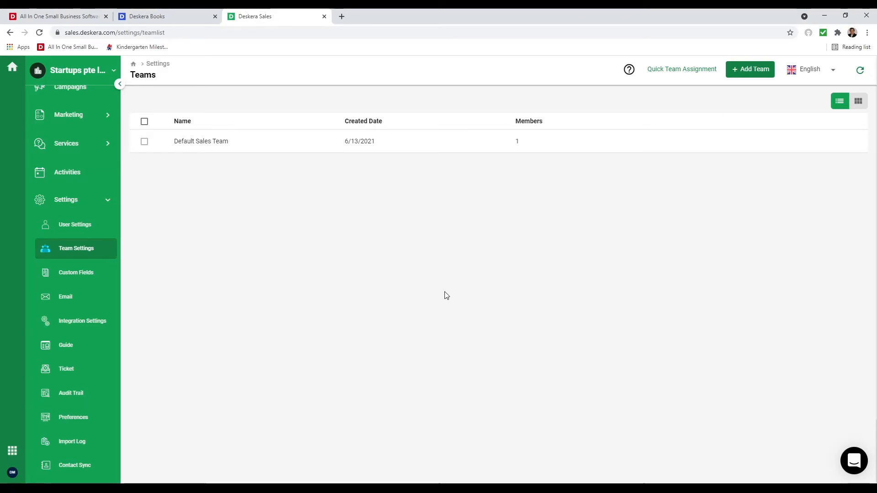
- Preview the Create Custom Field form and its Availability options, then start connecting an email account
{"action": "left_click", "coordinate": [92, 279]}
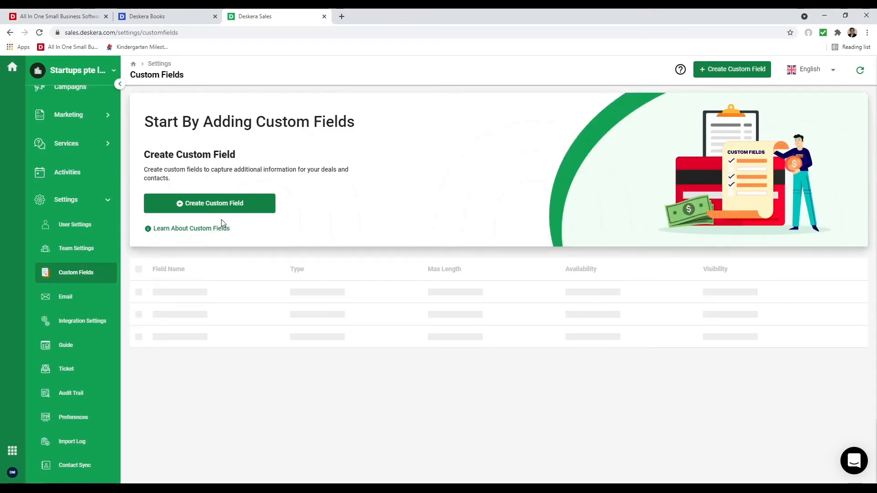
{"action": "left_click", "coordinate": [233, 204]}
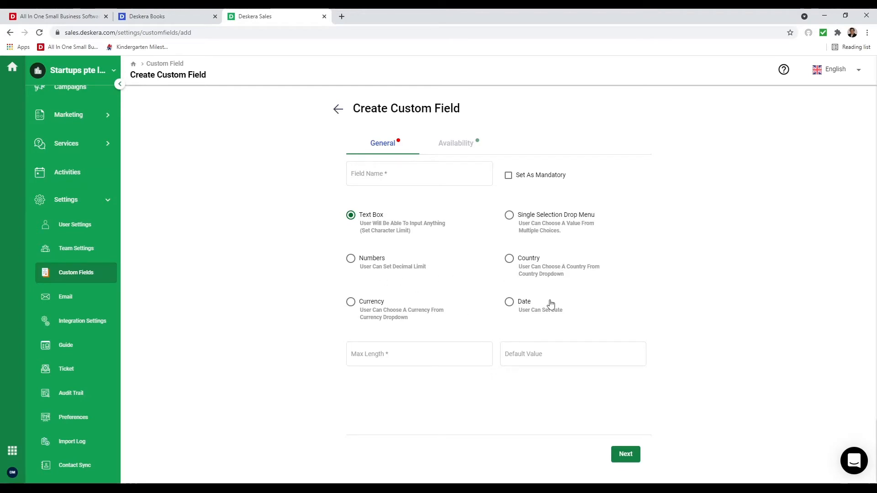
{"action": "left_click", "coordinate": [454, 146]}
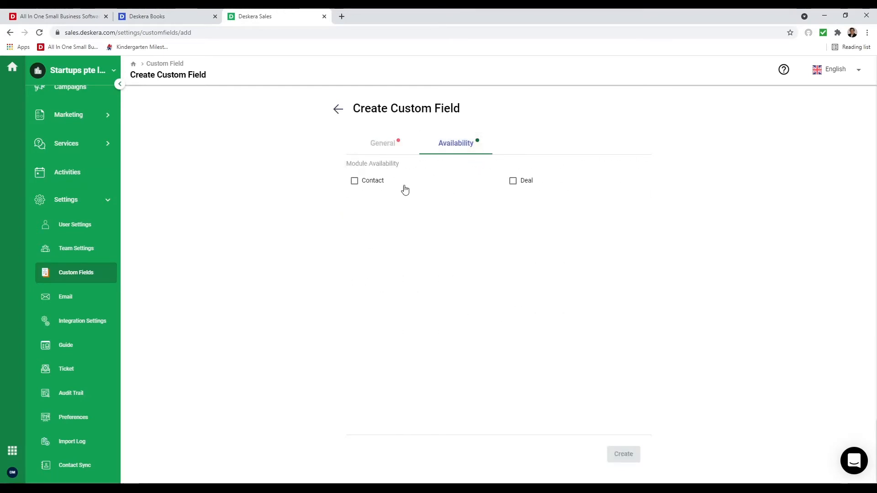
{"action": "left_click", "coordinate": [72, 303]}
{"action": "left_click", "coordinate": [155, 204]}
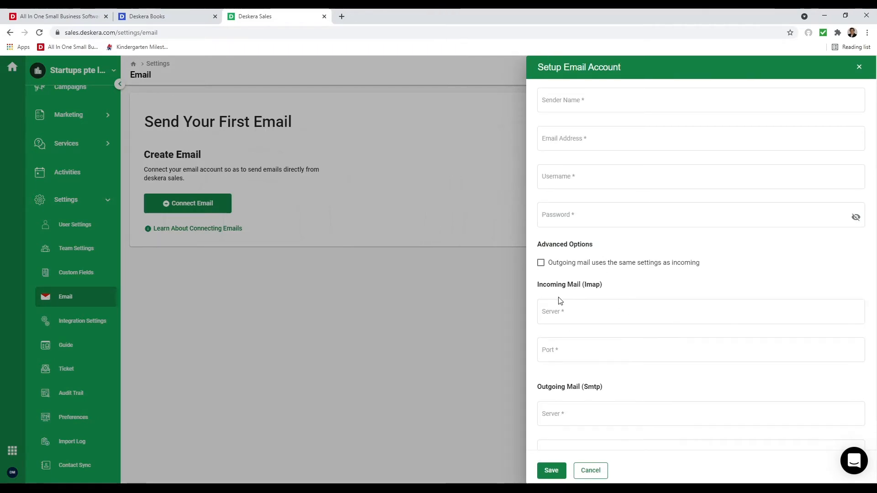
- Cancel the Setup Email Account form without saving and open Integration Settings
{"action": "scroll", "coordinate": [597, 417], "scroll_direction": "down", "scroll_amount": 2}
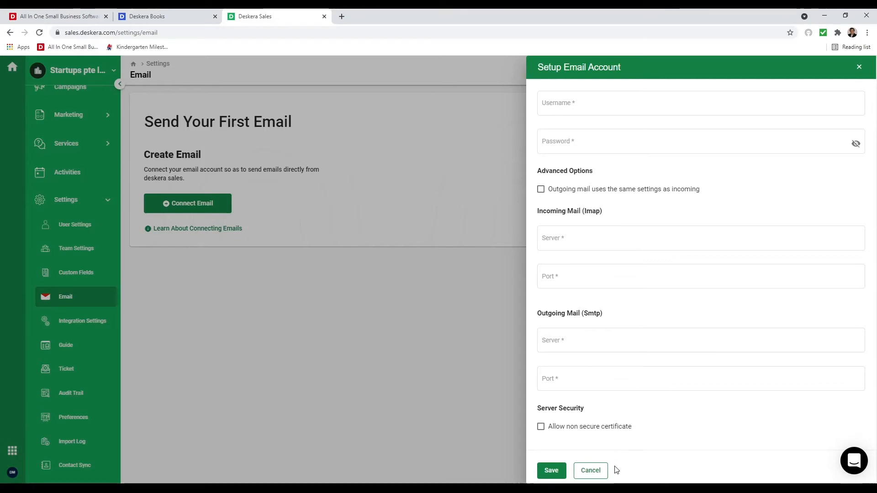
{"action": "left_click", "coordinate": [590, 471]}
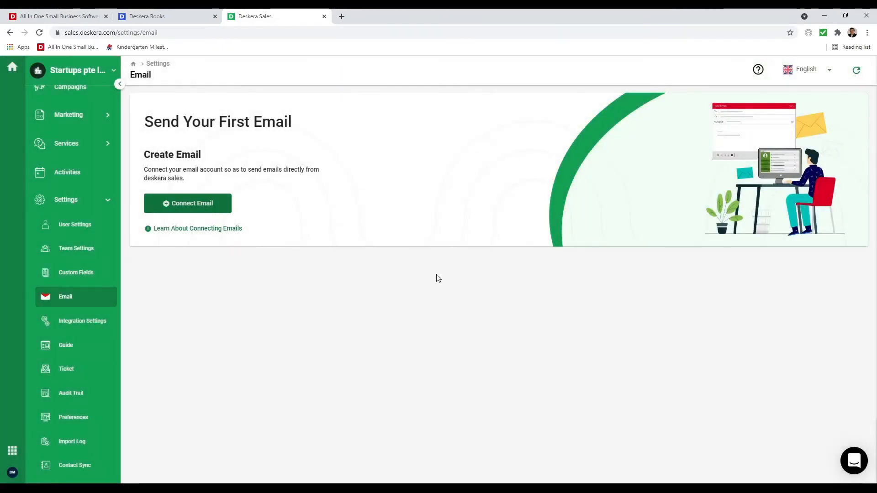
{"action": "left_click", "coordinate": [90, 332]}
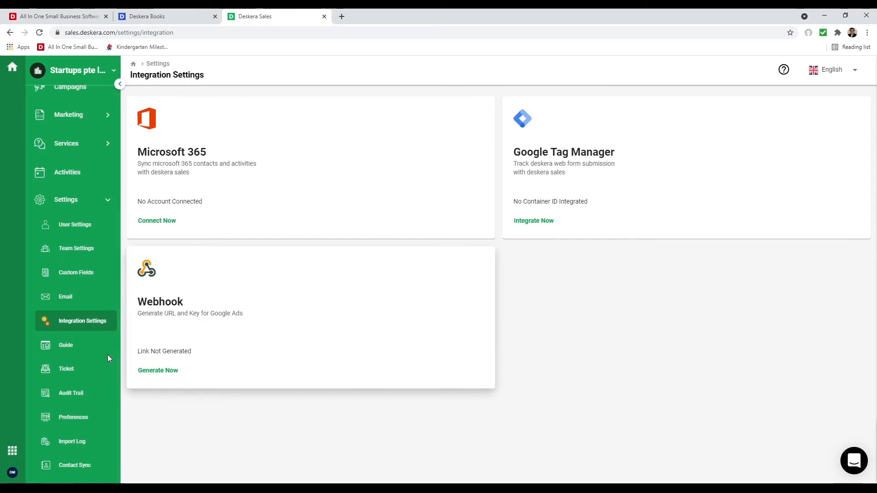
- Give the help center the domain 'startupdemo' after checking it is available
{"action": "left_click", "coordinate": [87, 351]}
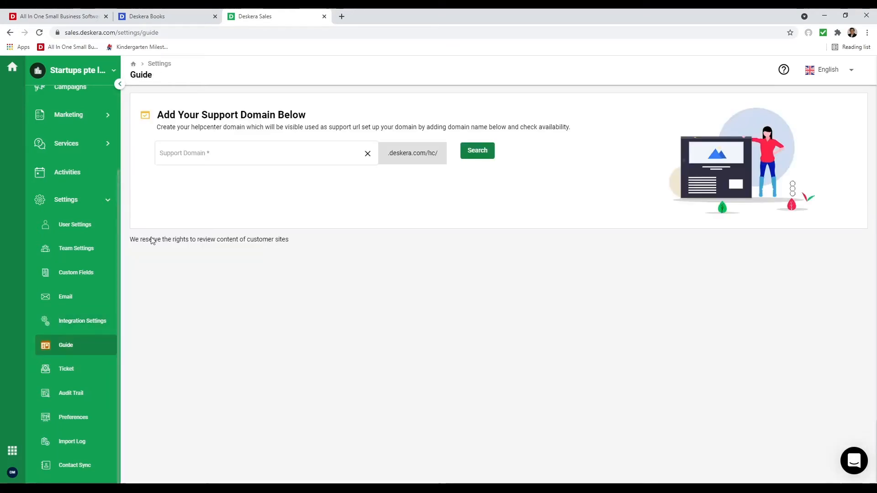
{"action": "left_click", "coordinate": [219, 159]}
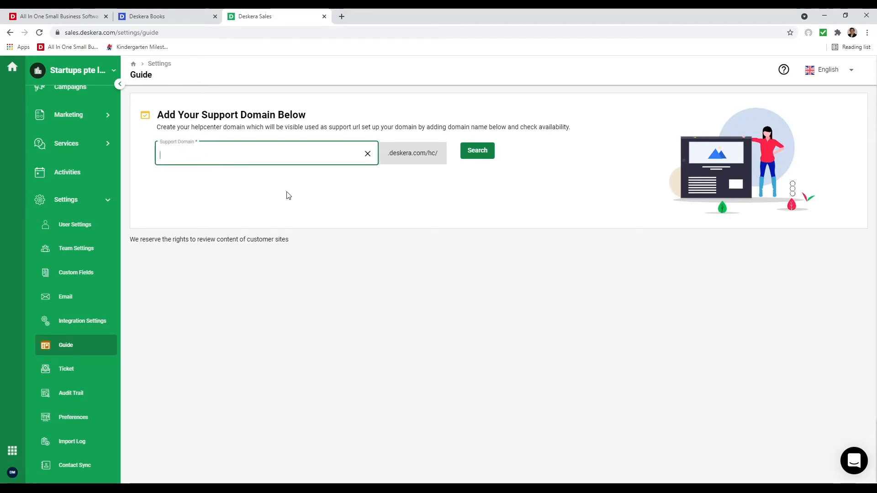
{"action": "type", "text": "Startup"}
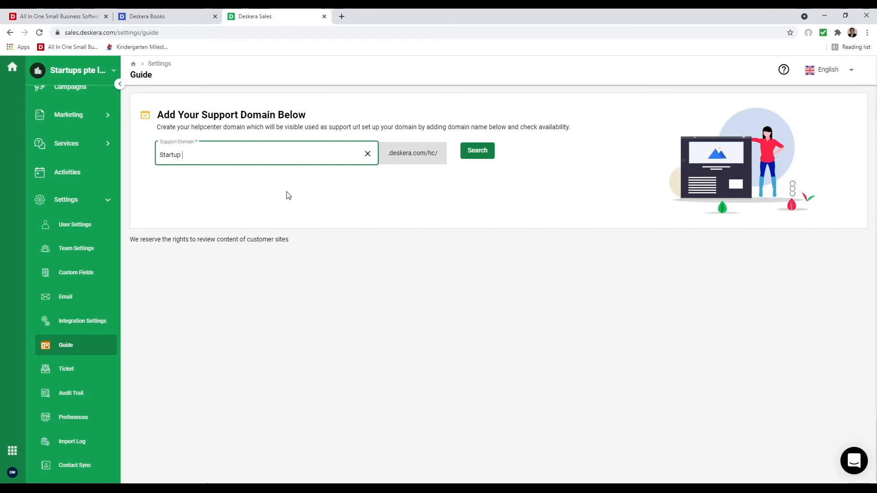
{"action": "key", "text": "BackSpace"}
{"action": "key", "text": "BackSpace"}
{"action": "key", "text": "BackSpace"}
{"action": "type", "text": "rtupdemo"}
{"action": "left_click", "coordinate": [468, 162]}
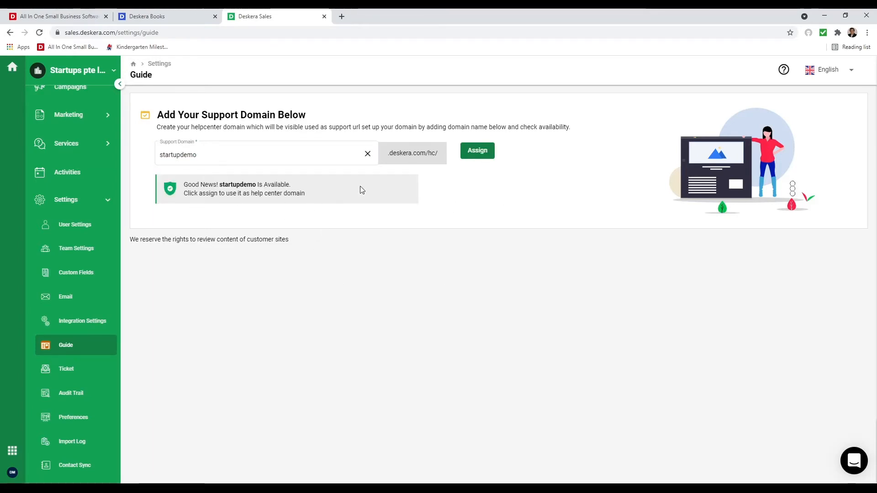
{"action": "left_click", "coordinate": [481, 158]}
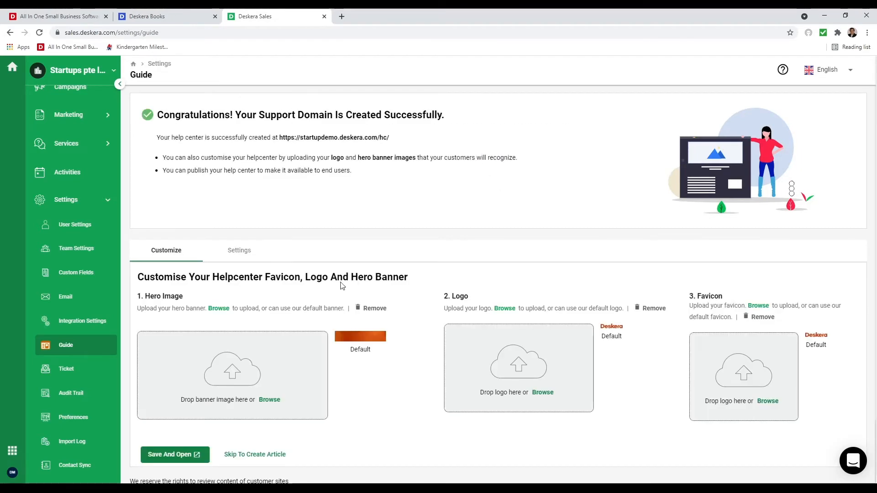
- Save the help center, close its preview, and open the Ticket support settings
{"action": "scroll", "coordinate": [432, 259], "scroll_direction": "down", "scroll_amount": 1}
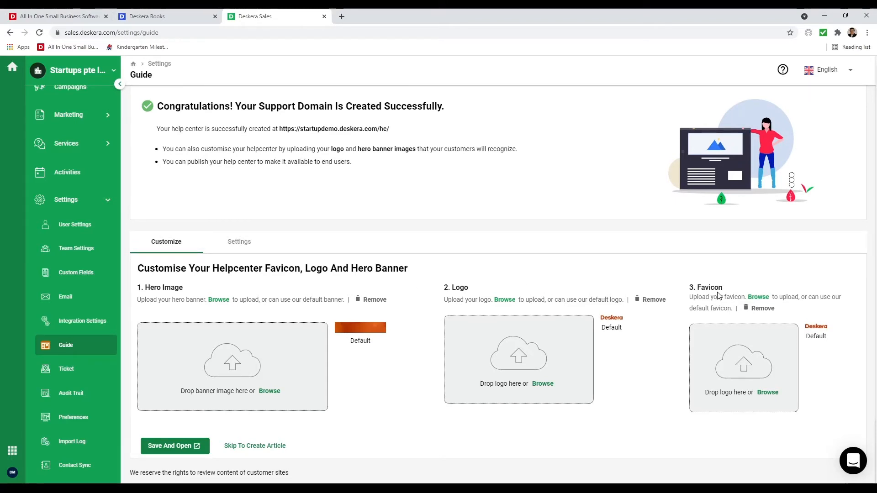
{"action": "left_click", "coordinate": [238, 249]}
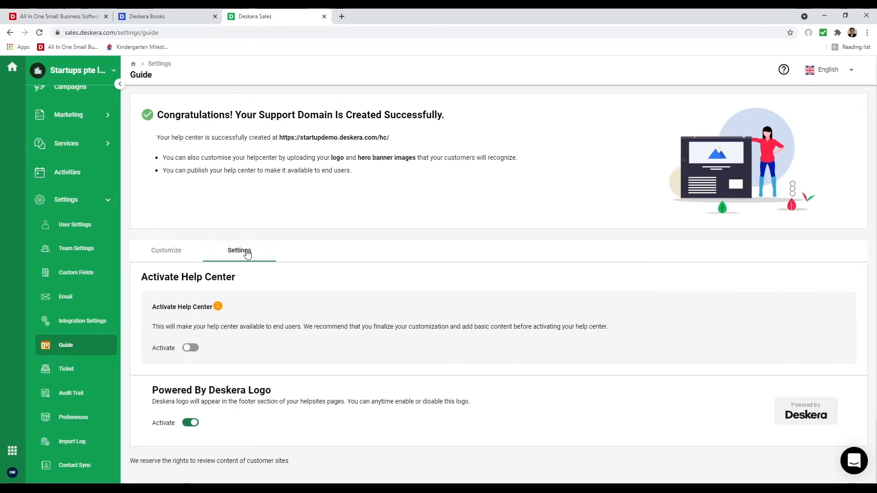
{"action": "left_click", "coordinate": [166, 249]}
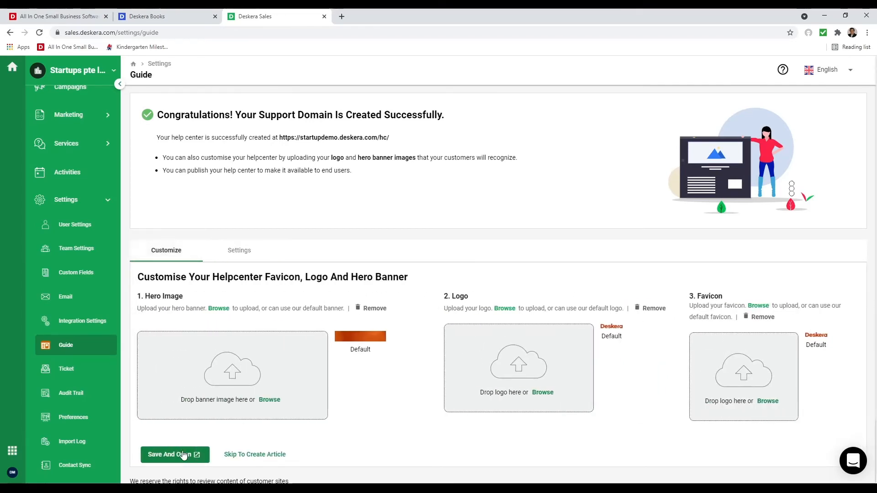
{"action": "left_click", "coordinate": [183, 455]}
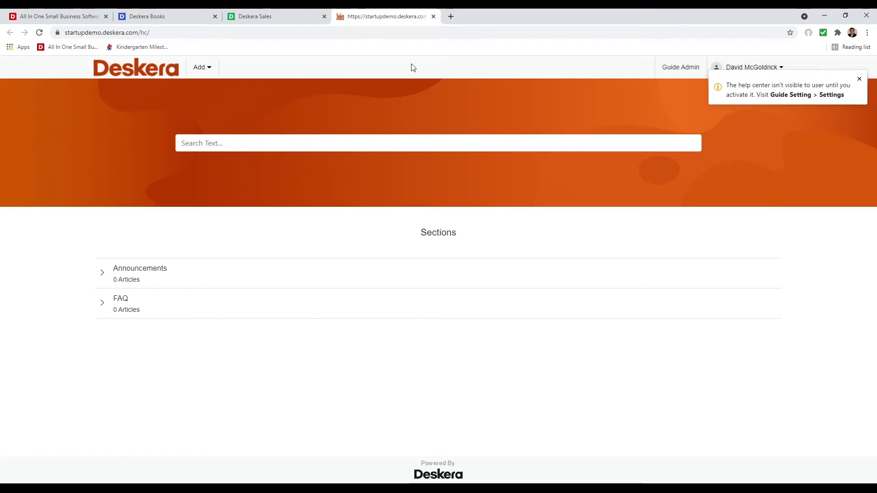
{"action": "left_click", "coordinate": [433, 16]}
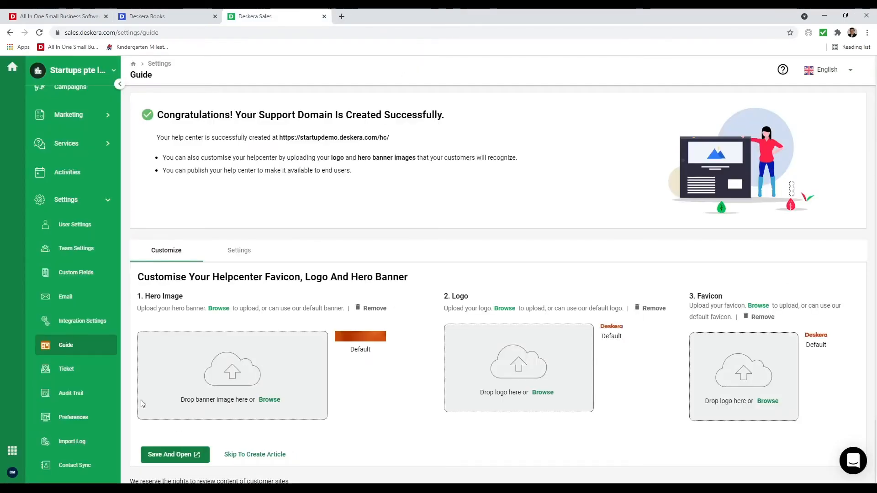
{"action": "left_click", "coordinate": [77, 370]}
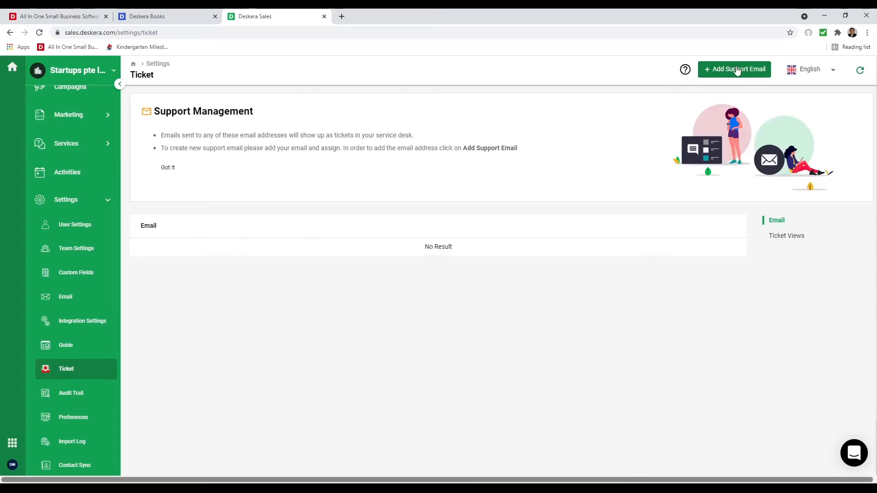
{"action": "left_click", "coordinate": [737, 70]}
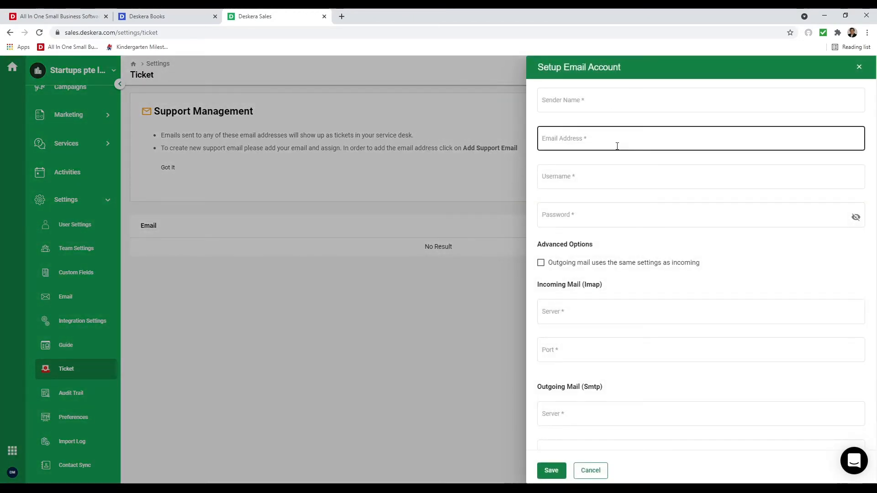
{"action": "scroll", "coordinate": [639, 284], "scroll_direction": "down", "scroll_amount": 2}
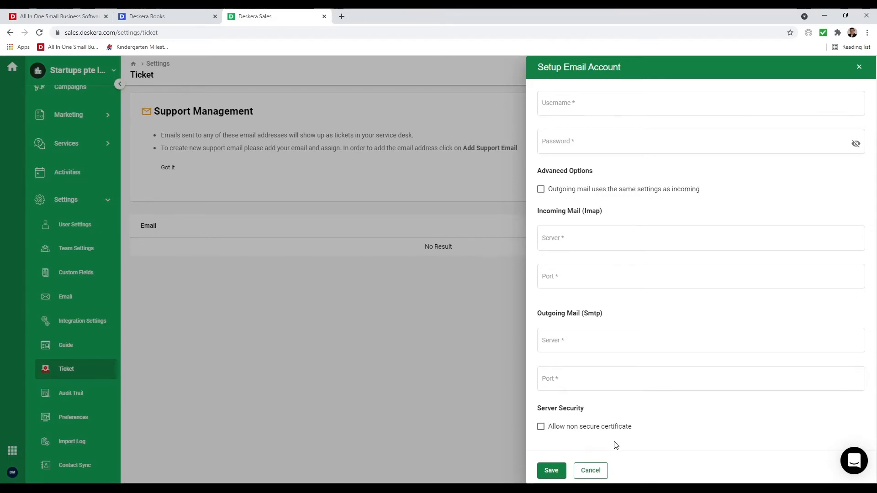
{"action": "left_click", "coordinate": [590, 470]}
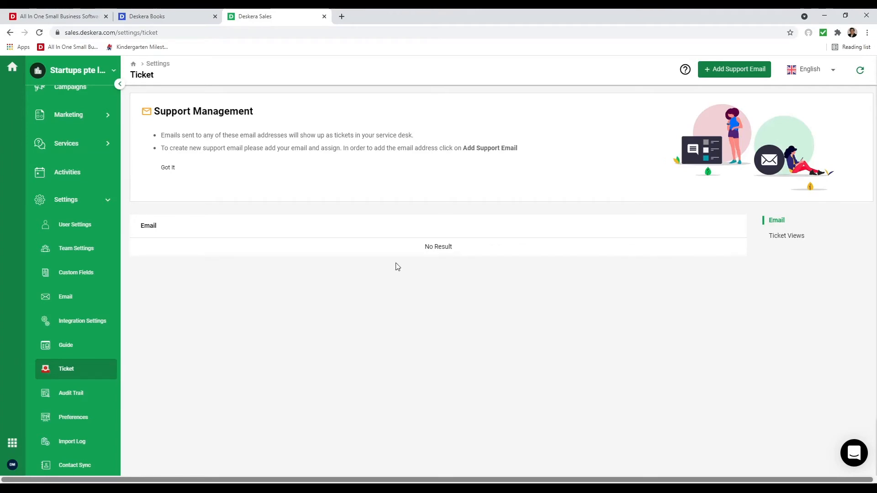
- Check the Audit Trail, Campaign and Web To Form preferences, and Import Log, then open Contacts
{"action": "left_click", "coordinate": [70, 392]}
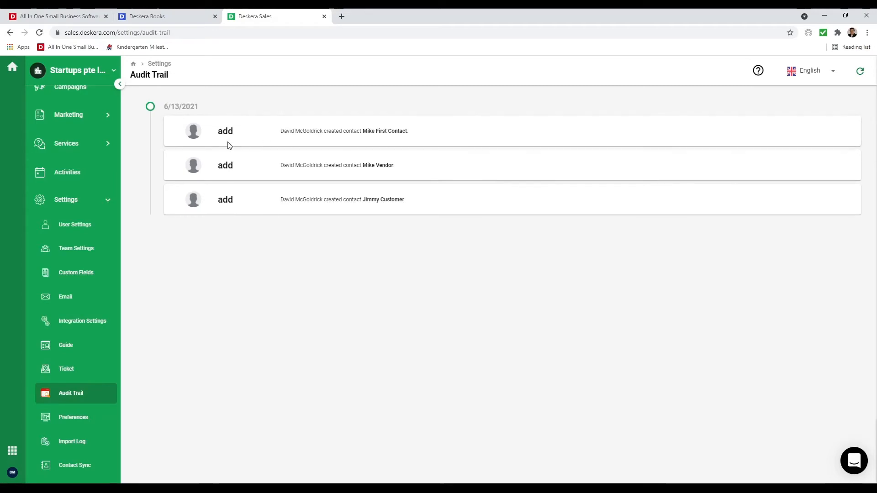
{"action": "left_click", "coordinate": [78, 419]}
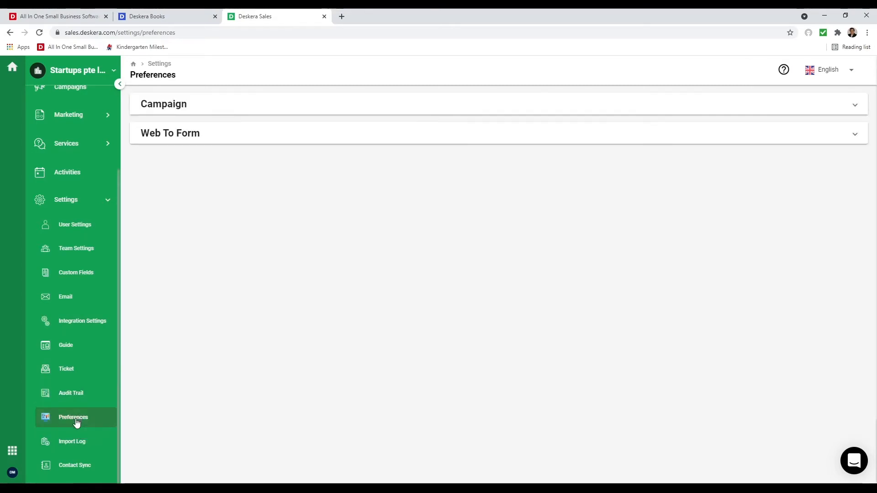
{"action": "left_click", "coordinate": [201, 114]}
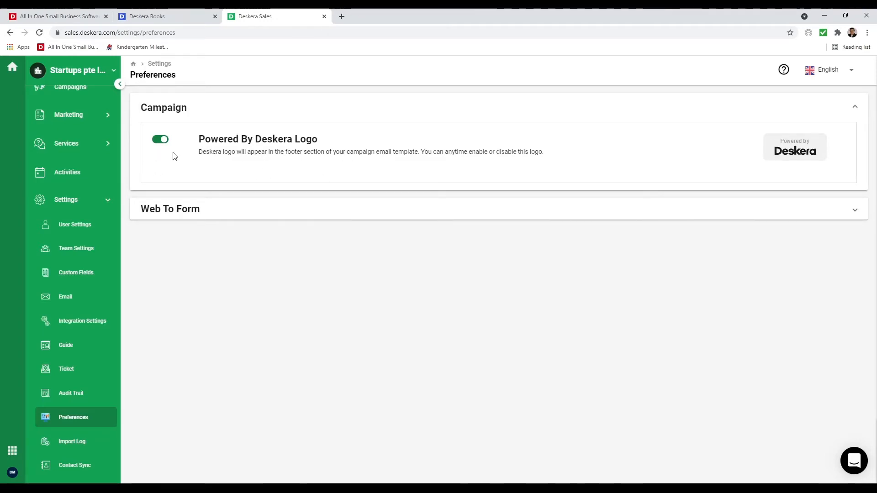
{"action": "left_click", "coordinate": [275, 208]}
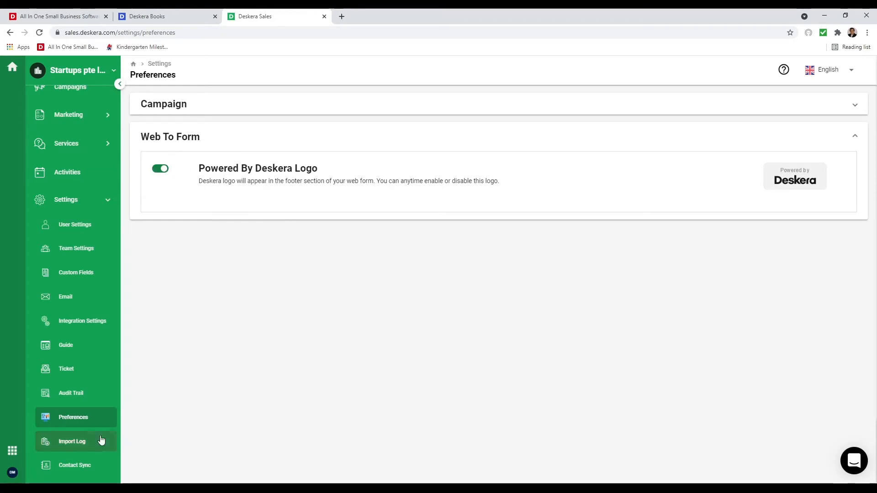
{"action": "left_click", "coordinate": [78, 444]}
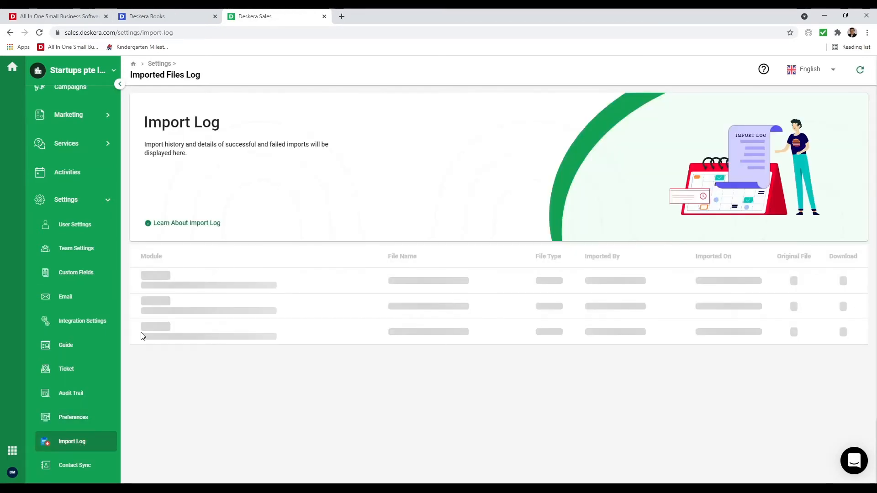
{"action": "scroll", "coordinate": [101, 375], "scroll_direction": "up", "scroll_amount": 3}
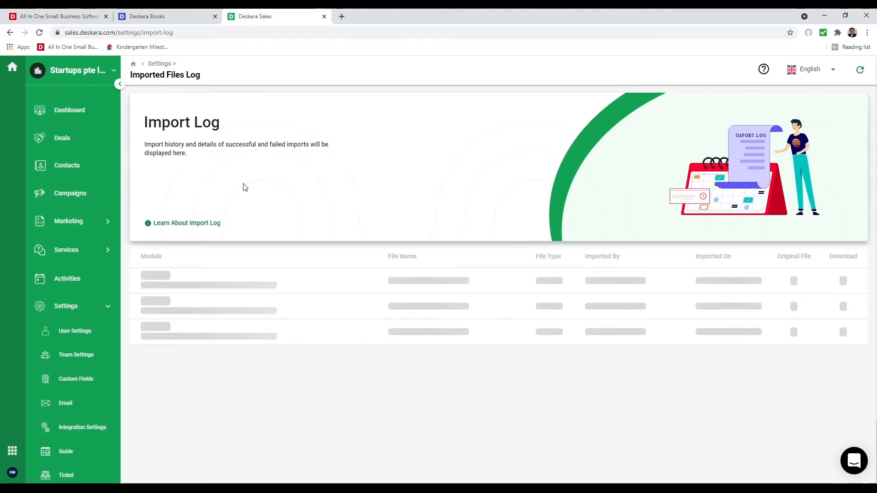
{"action": "left_click", "coordinate": [82, 171]}
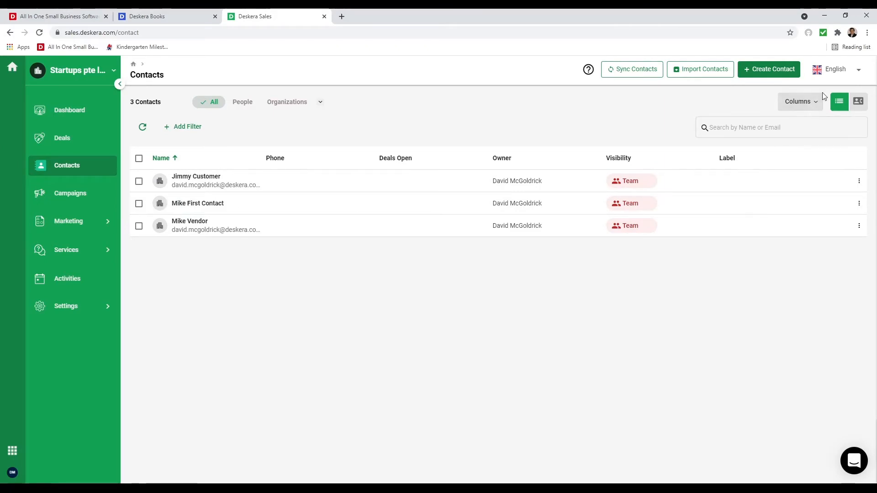
- Show the Label column instead of Phone in the contacts table by moving Label up and hiding Phone
{"action": "left_click", "coordinate": [817, 102]}
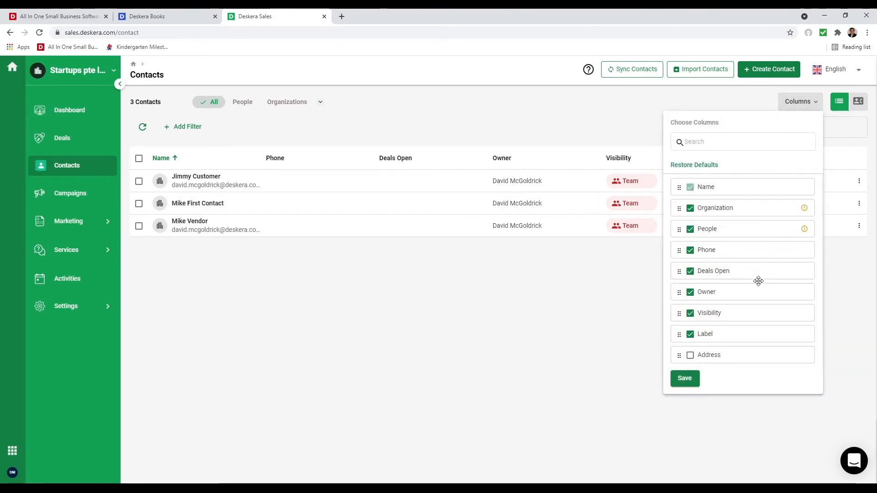
{"action": "scroll", "coordinate": [759, 283], "scroll_direction": "down", "scroll_amount": 1}
{"action": "left_click_drag", "start_coordinate": [755, 289], "coordinate": [720, 180]}
{"action": "scroll", "coordinate": [736, 242], "scroll_direction": "up", "scroll_amount": 1}
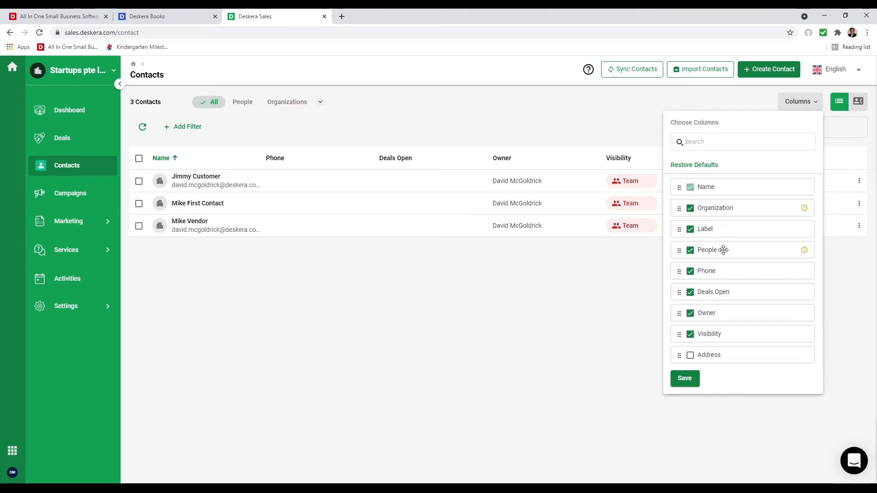
{"action": "left_click", "coordinate": [690, 271]}
{"action": "left_click", "coordinate": [686, 378]}
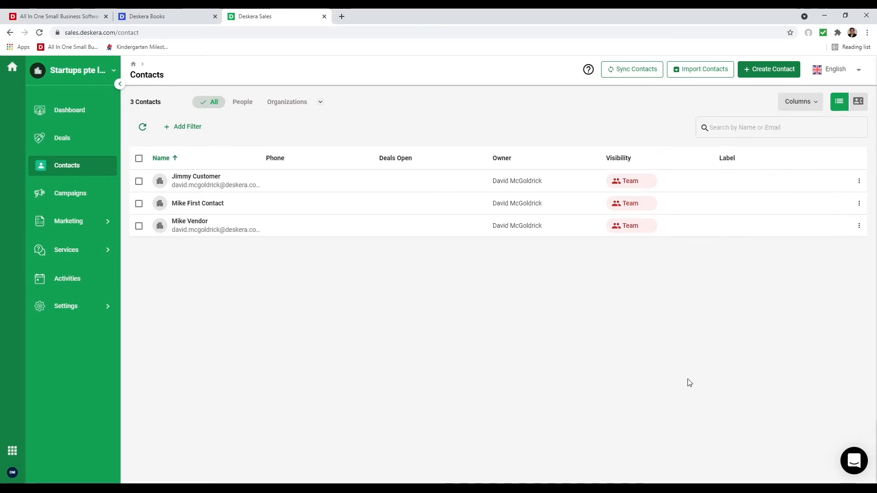
- Label all three contacts Warm lead, then relabel the second contact Hot lead
{"action": "left_click", "coordinate": [139, 158]}
{"action": "left_click", "coordinate": [315, 131]}
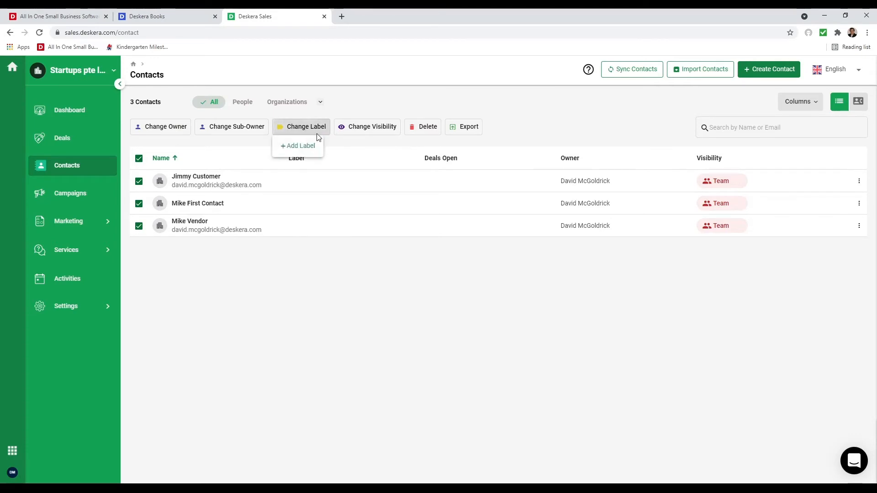
{"action": "left_click", "coordinate": [303, 168]}
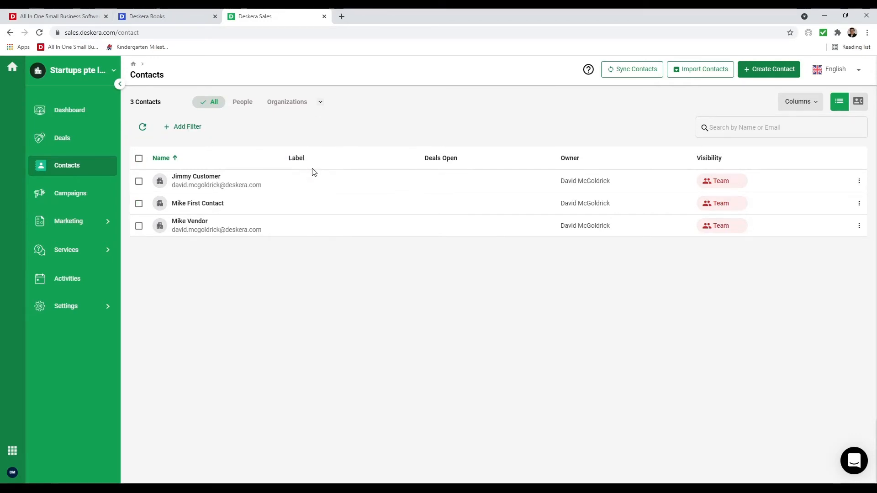
{"action": "left_click", "coordinate": [138, 204]}
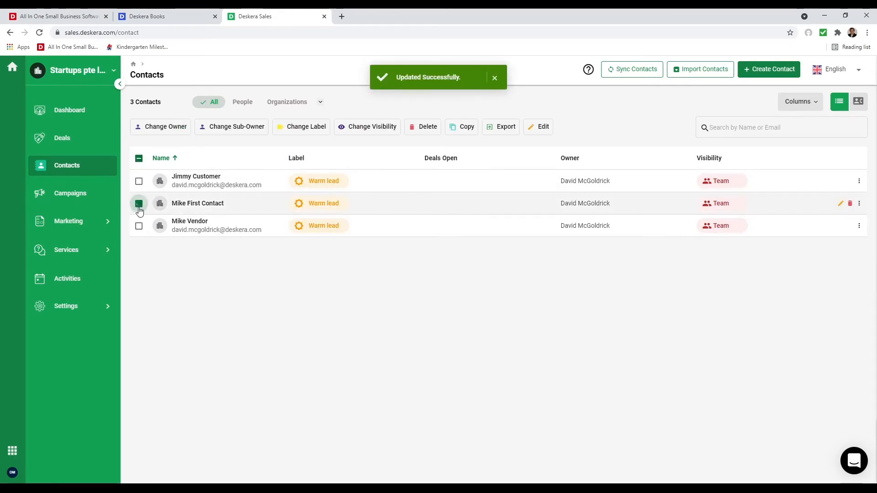
{"action": "left_click", "coordinate": [319, 129]}
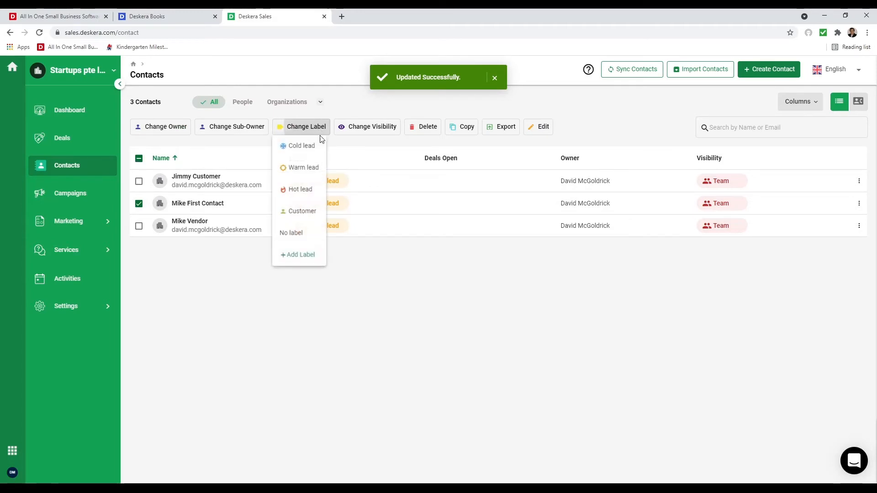
{"action": "left_click", "coordinate": [303, 190]}
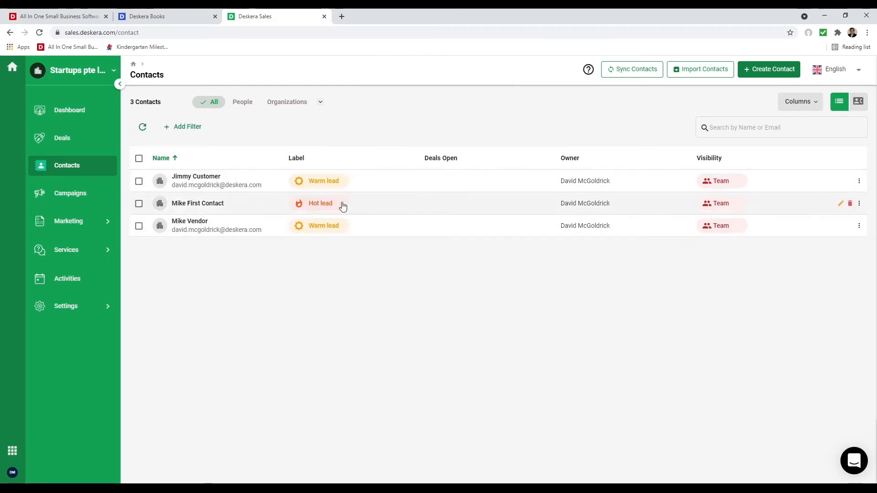
- Check the visibility options for all contacts without changing them, then expand Marketing
{"action": "left_click", "coordinate": [139, 159]}
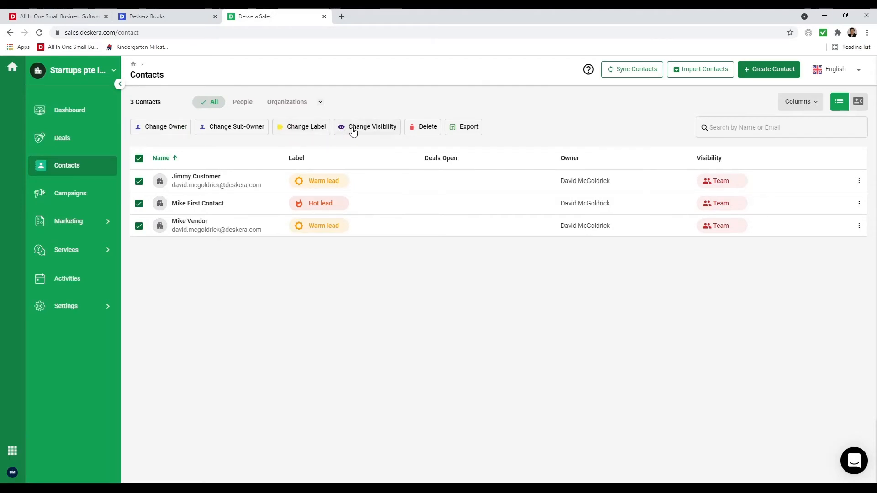
{"action": "left_click", "coordinate": [369, 129]}
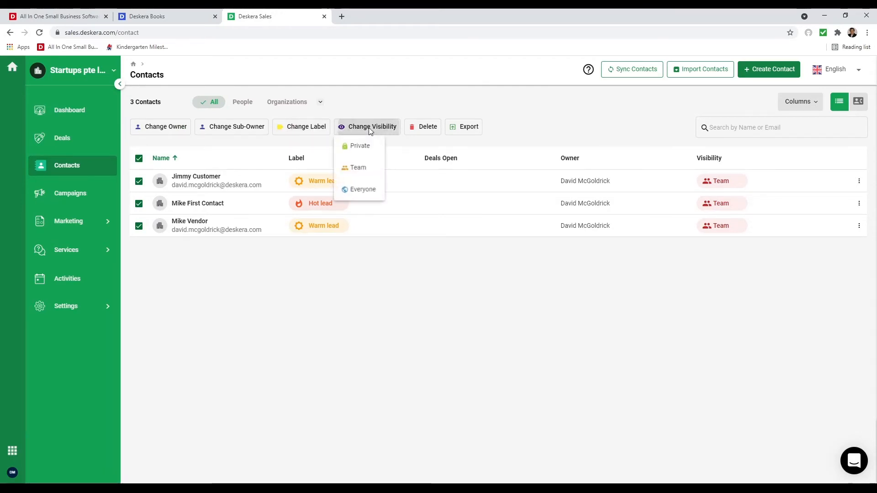
{"action": "left_click", "coordinate": [248, 130]}
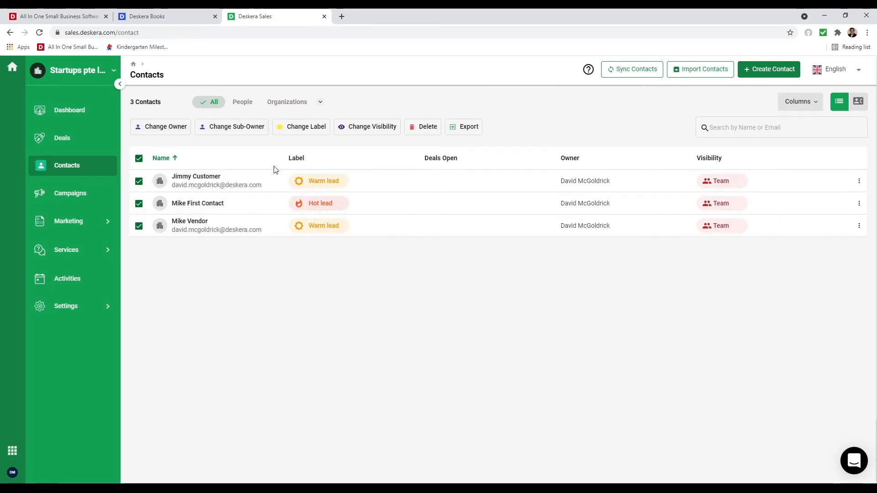
{"action": "left_click", "coordinate": [94, 221]}
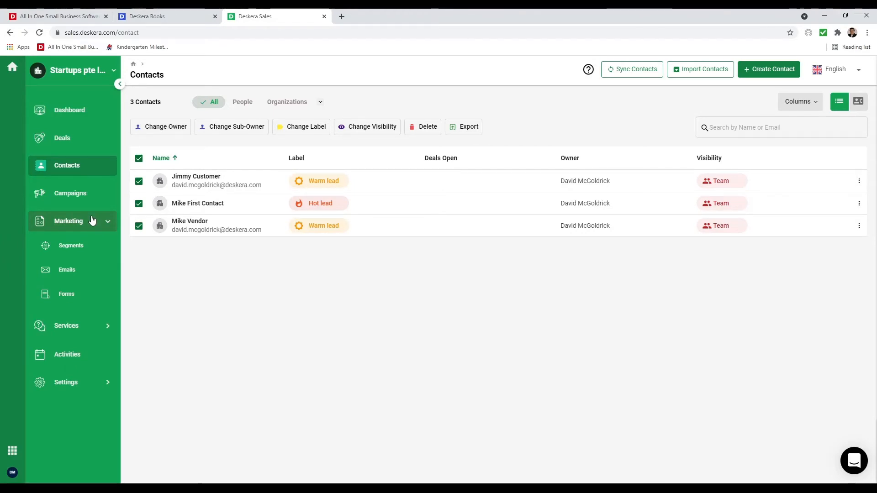
- Go to Segments and start a new segment named 'Contacts'
{"action": "left_click", "coordinate": [92, 221]}
{"action": "left_click", "coordinate": [86, 228]}
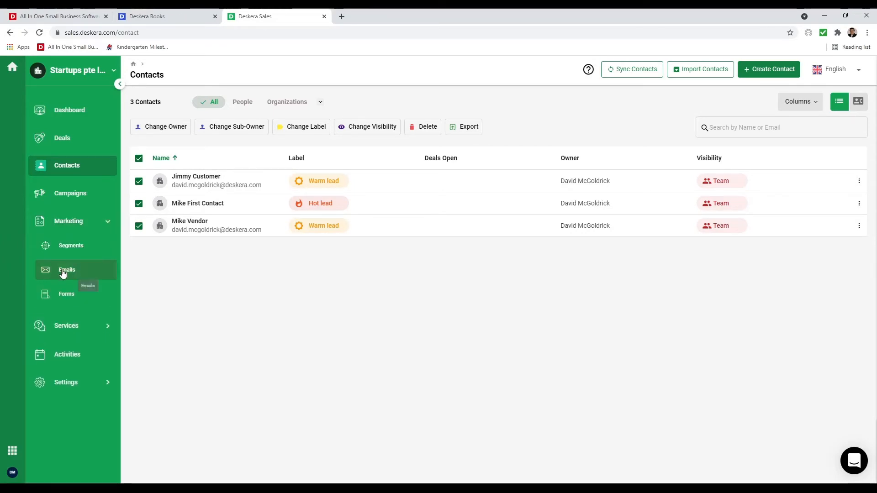
{"action": "left_click", "coordinate": [82, 246]}
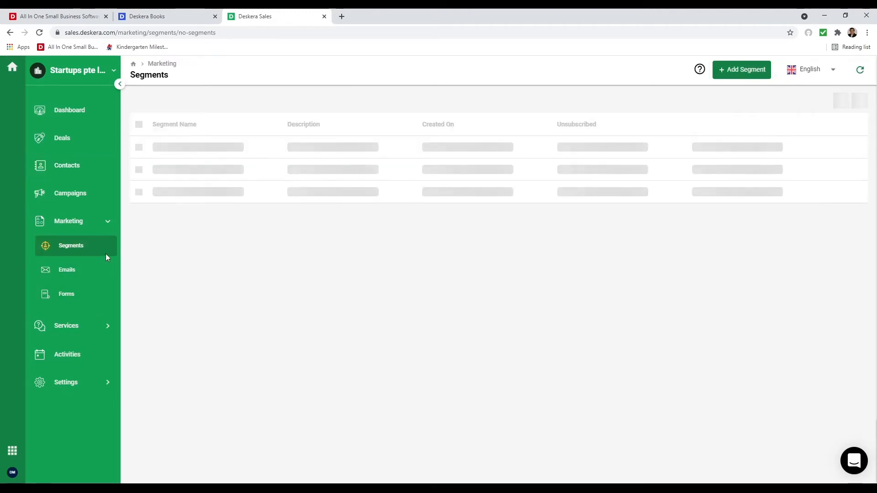
{"action": "left_click", "coordinate": [197, 202]}
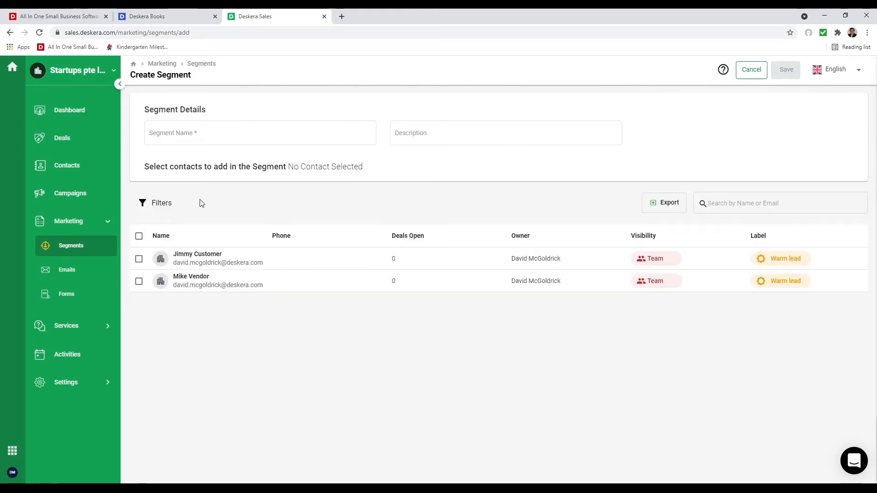
{"action": "left_click", "coordinate": [215, 132]}
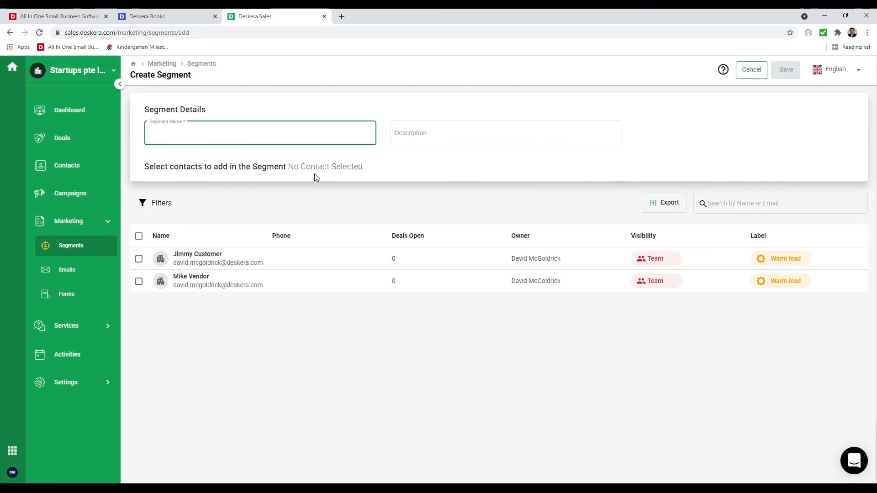
{"action": "type", "text": "C"}
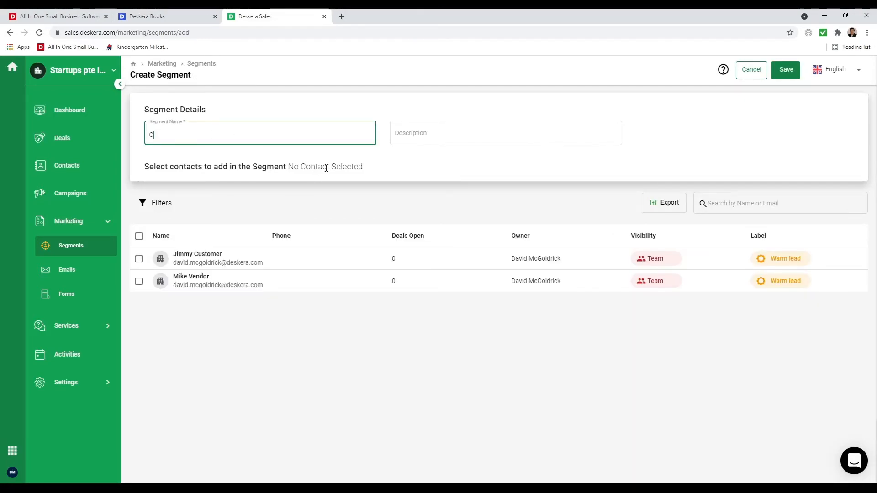
{"action": "type", "text": "ontacts"}
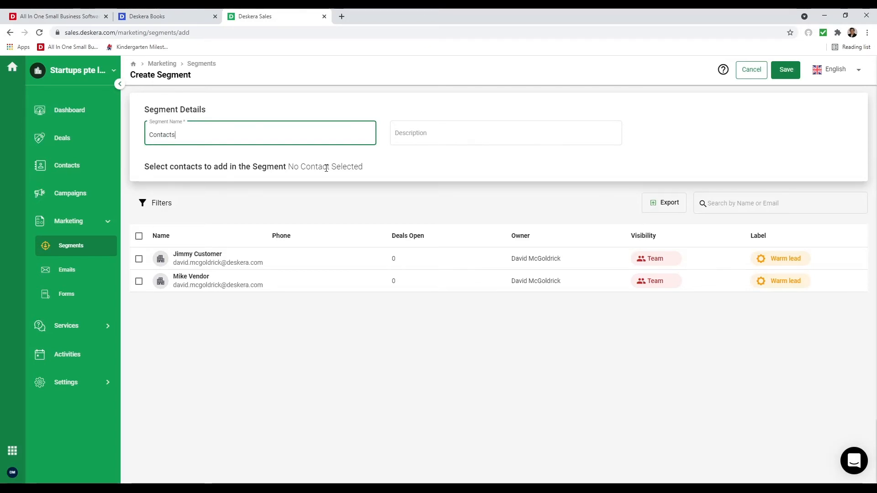
- Include both contacts in the segment without applying filters, and save it
{"action": "left_click", "coordinate": [139, 237]}
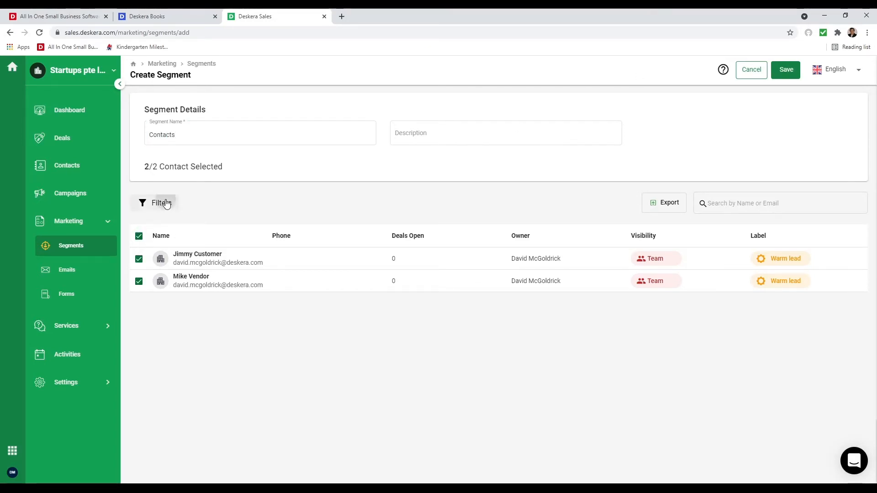
{"action": "left_click", "coordinate": [166, 203]}
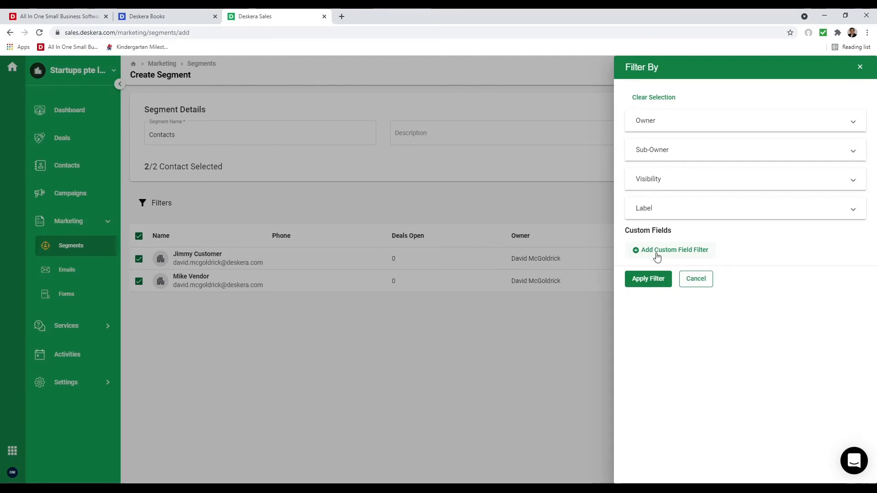
{"action": "left_click", "coordinate": [696, 279]}
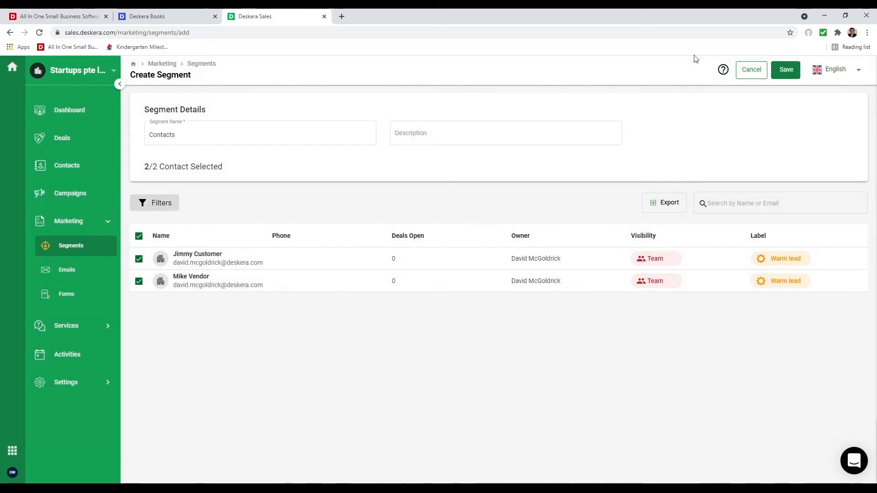
{"action": "left_click", "coordinate": [788, 71]}
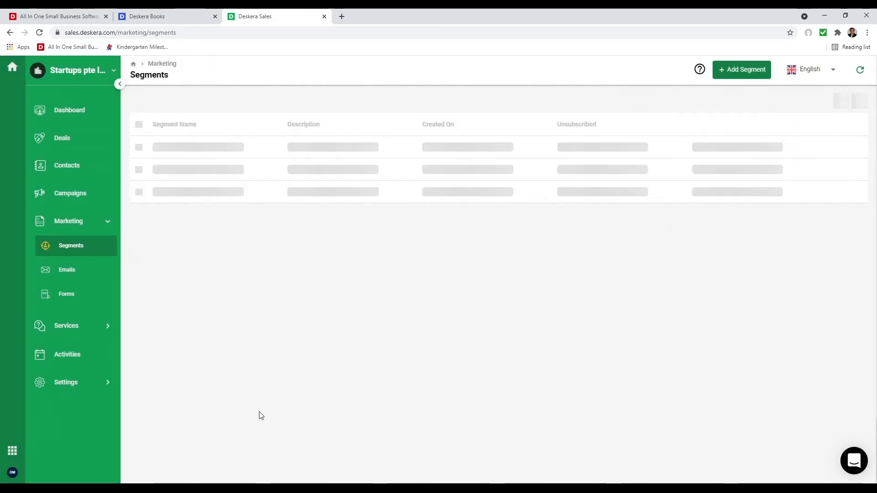
- Create a new email template named 'Test' from Marketing > Emails
{"action": "left_click", "coordinate": [82, 278]}
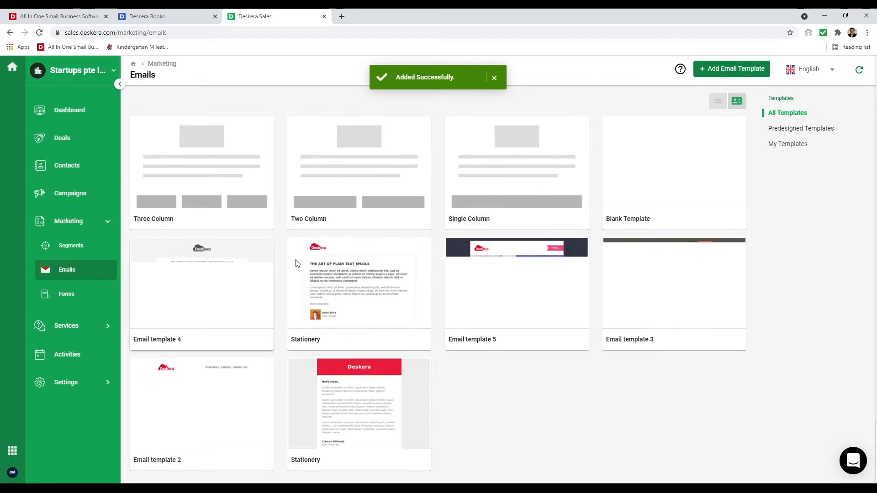
{"action": "left_click", "coordinate": [736, 70]}
{"action": "left_click", "coordinate": [220, 76]}
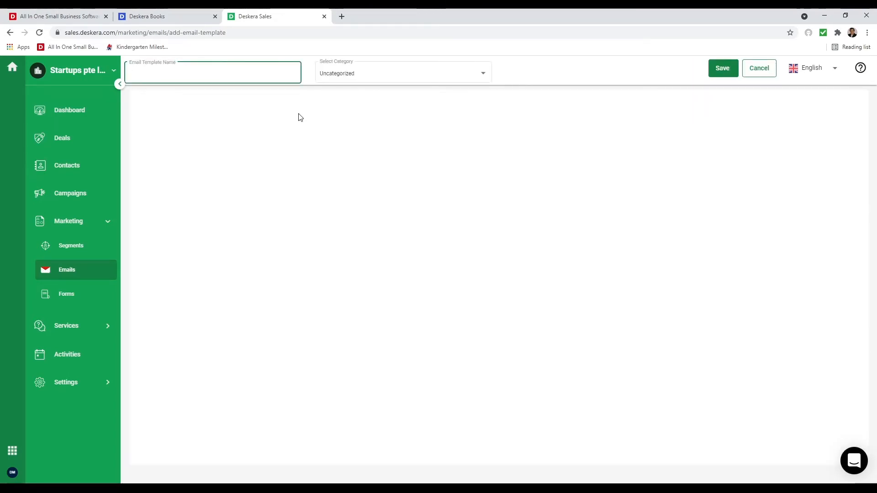
{"action": "type", "text": "Test"}
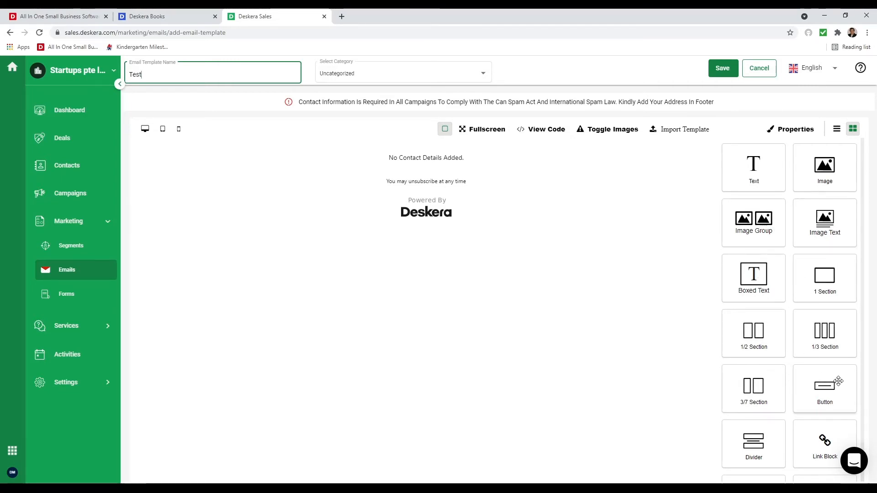
{"action": "scroll", "coordinate": [769, 384], "scroll_direction": "down", "scroll_amount": 1}
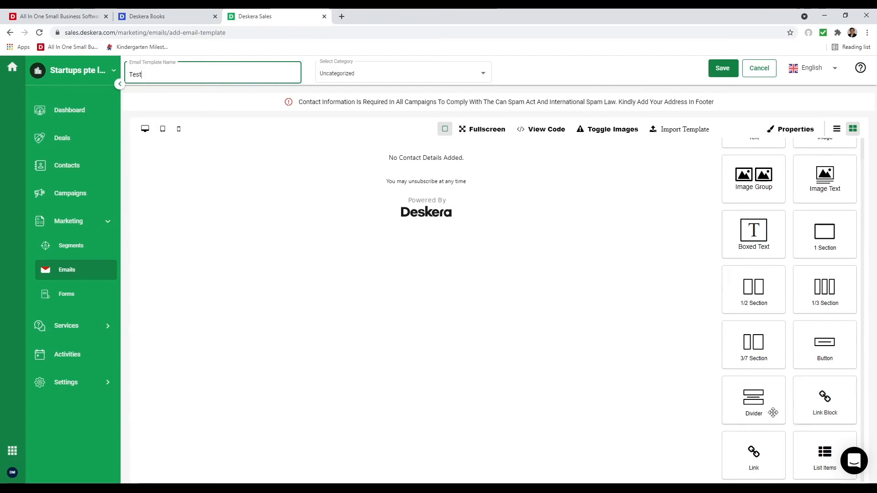
{"action": "scroll", "coordinate": [808, 450], "scroll_direction": "up", "scroll_amount": 1}
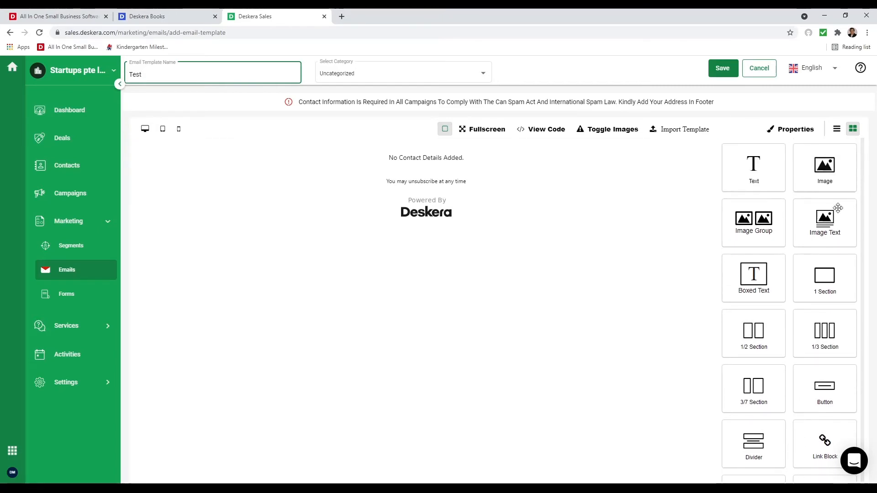
- Add a 1/2 two-column section and put the uploaded pink painting image in its left column
{"action": "left_click_drag", "start_coordinate": [785, 358], "coordinate": [538, 137]}
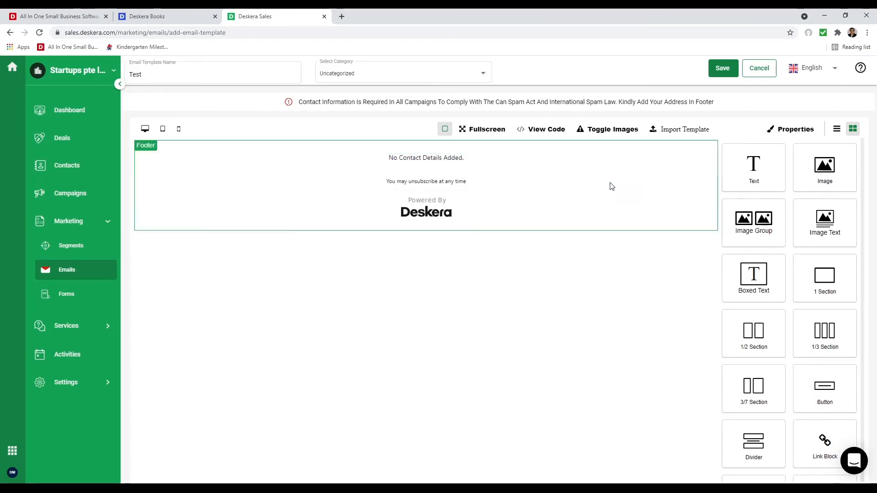
{"action": "left_click_drag", "start_coordinate": [746, 324], "coordinate": [568, 151]}
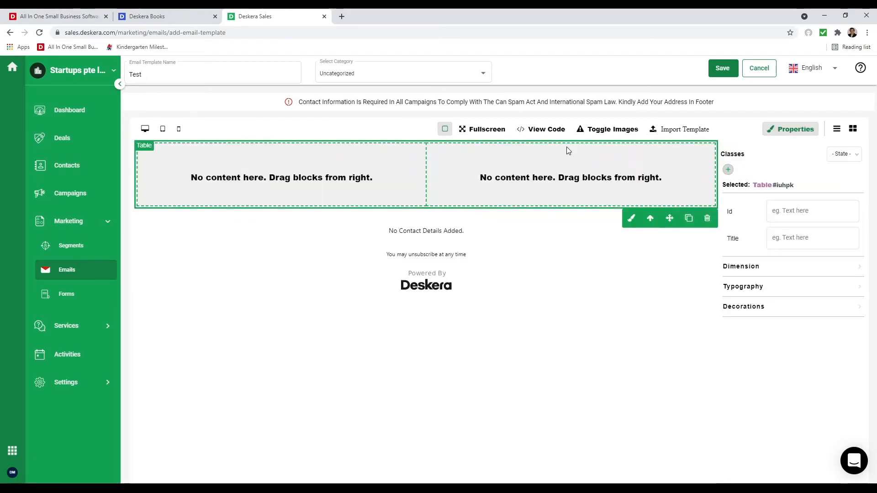
{"action": "left_click", "coordinate": [853, 129]}
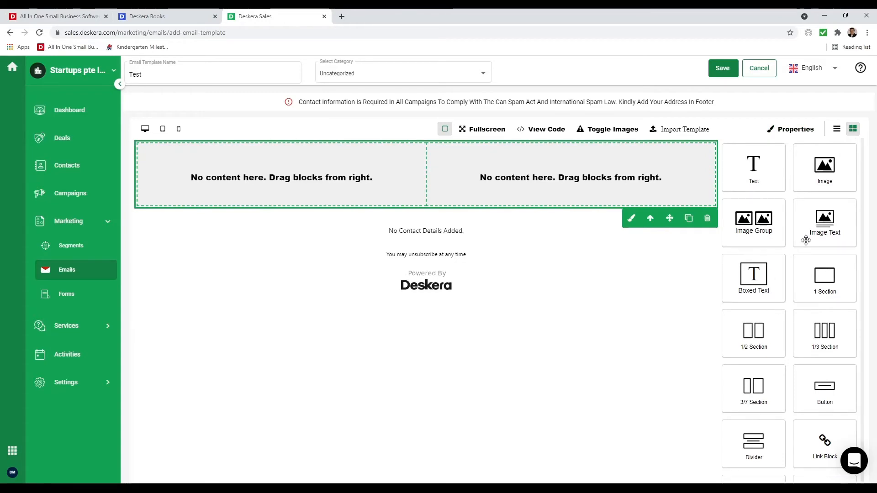
{"action": "left_click_drag", "start_coordinate": [825, 167], "coordinate": [365, 172]}
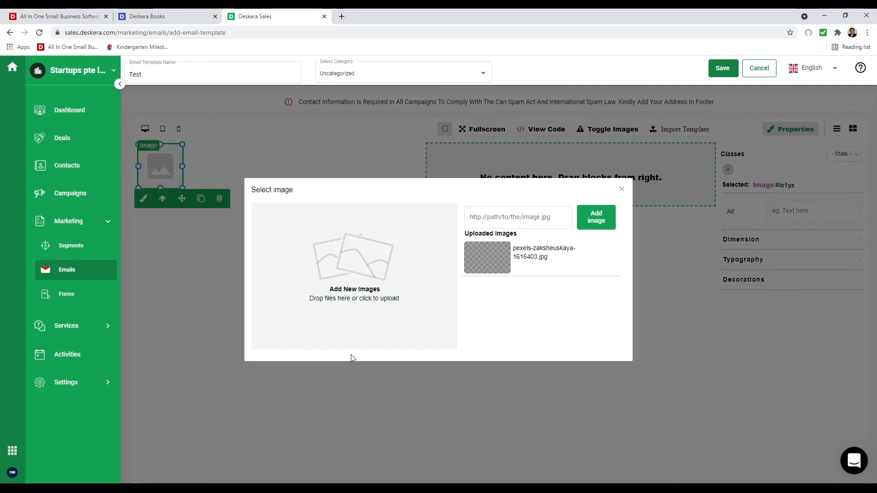
{"action": "left_click", "coordinate": [487, 258]}
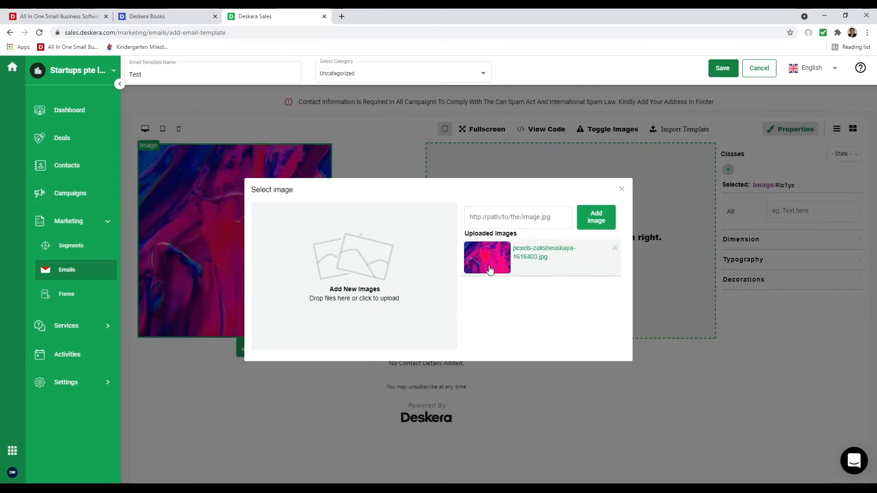
{"action": "left_click", "coordinate": [622, 189]}
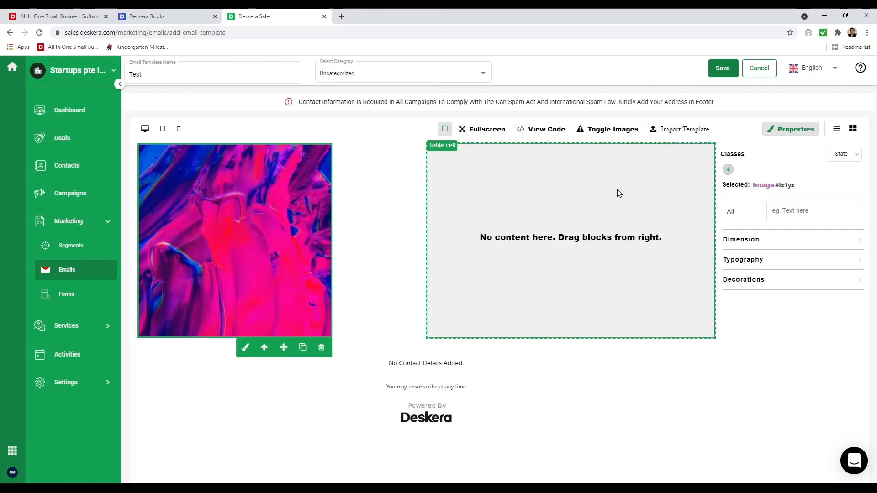
{"action": "left_click", "coordinate": [853, 129]}
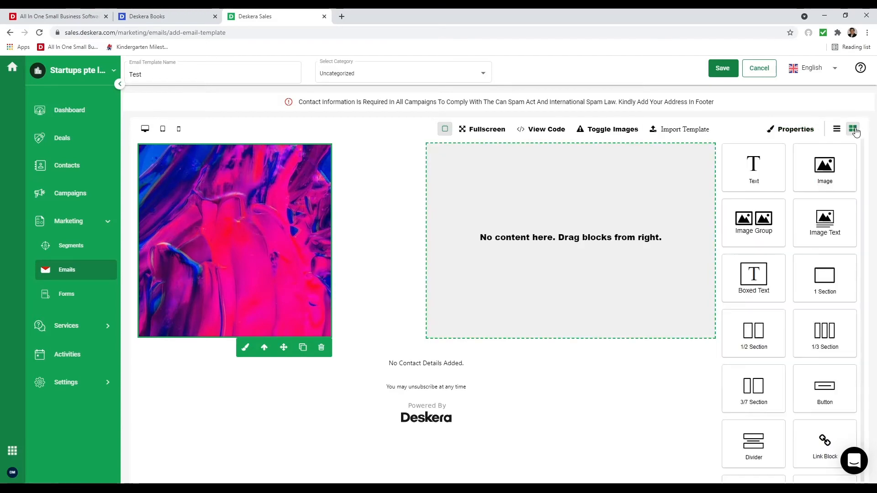
- Add a right-column text block reading 'Hi %firstName%,' followed by 'How you ae do ing ok. Are you ready for a great deal?'
{"action": "left_click_drag", "start_coordinate": [756, 175], "coordinate": [580, 180]}
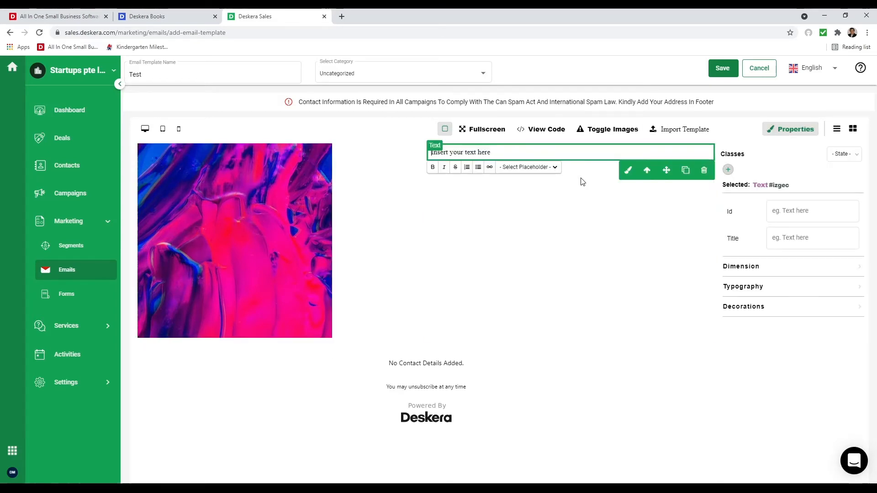
{"action": "type", "text": "Hi"}
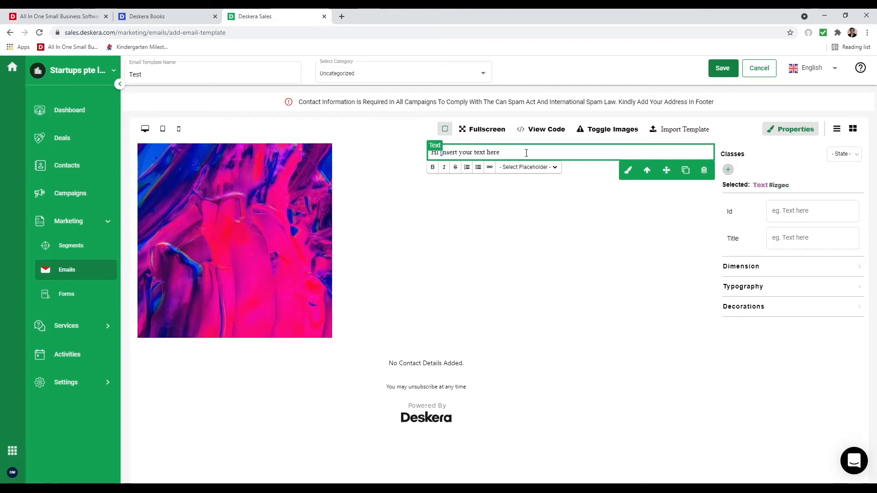
{"action": "key", "text": "ctrl+shift+Right"}
{"action": "left_click", "coordinate": [556, 167]}
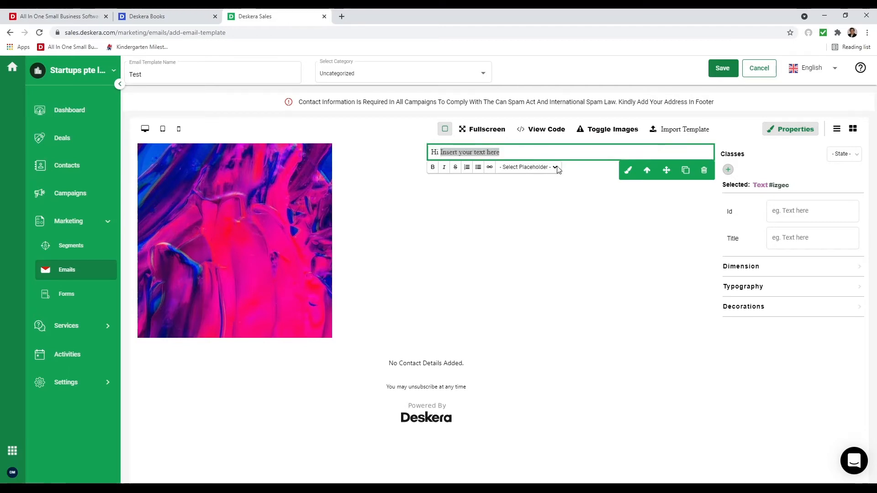
{"action": "left_click", "coordinate": [534, 185]}
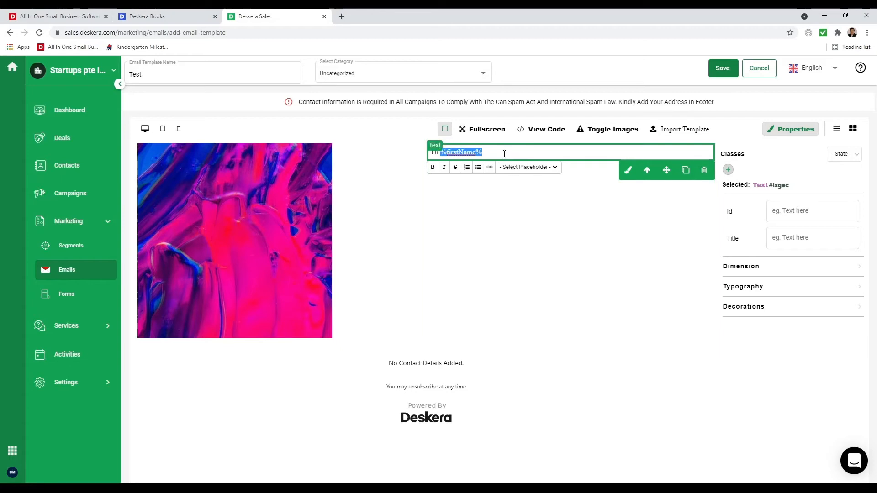
{"action": "key", "text": "BackSpace"}
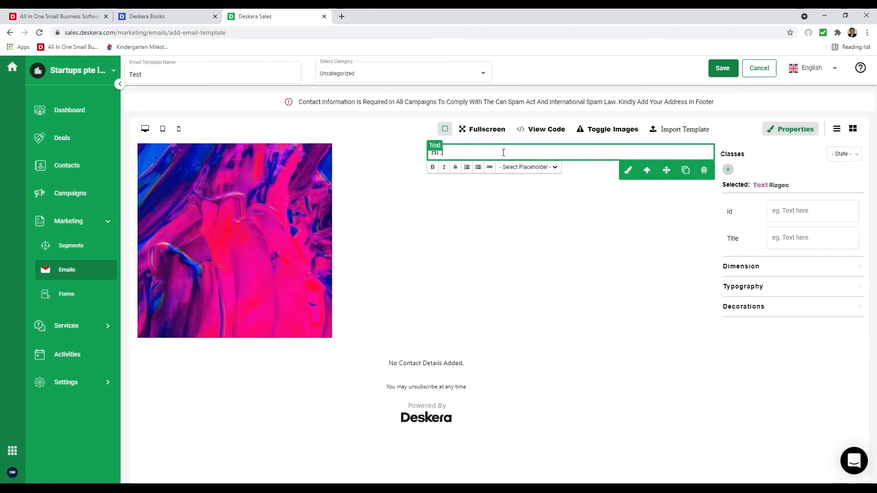
{"action": "key", "text": "ctrl+z"}
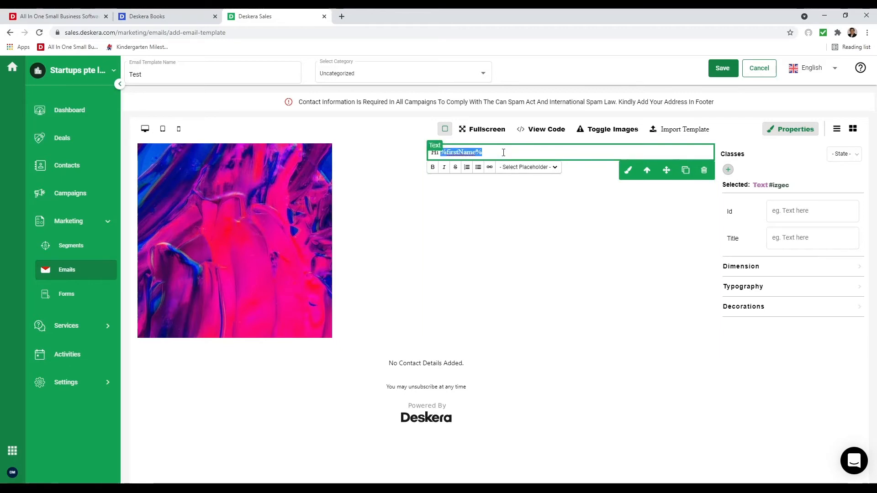
{"action": "left_click", "coordinate": [504, 153]}
{"action": "key", "text": "Return"}
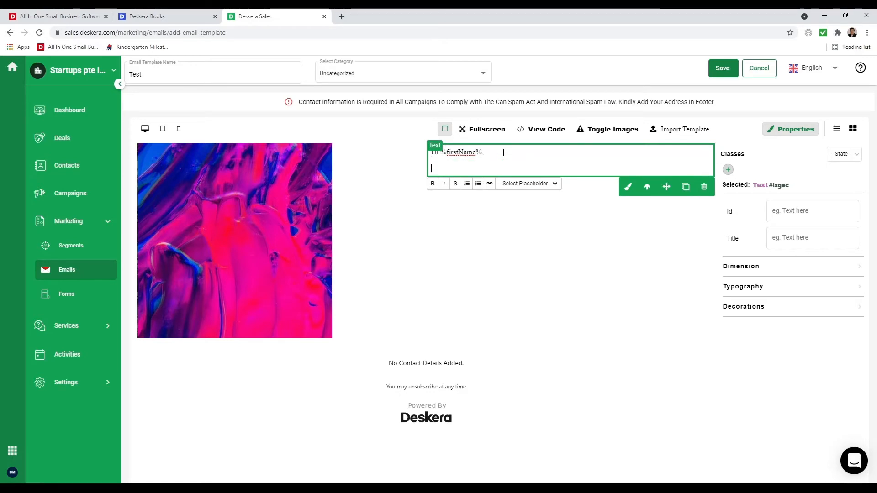
{"action": "type", "text": "How "}
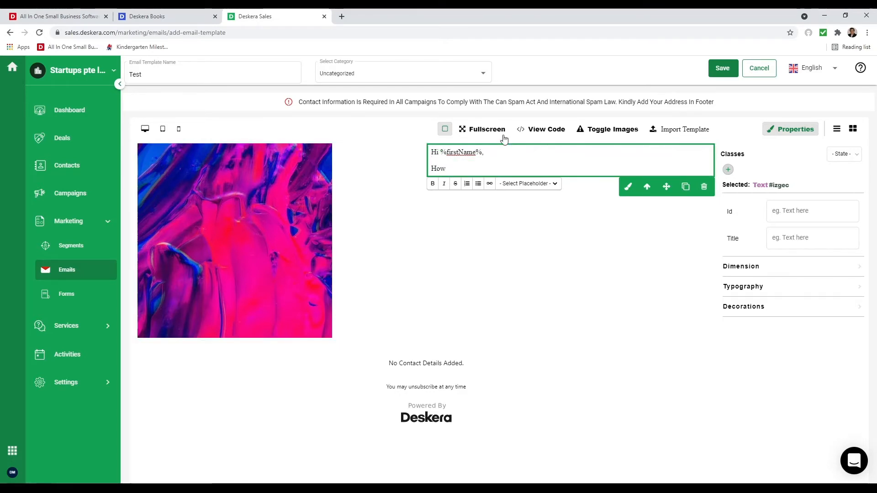
{"action": "type", "text": "you ae do "}
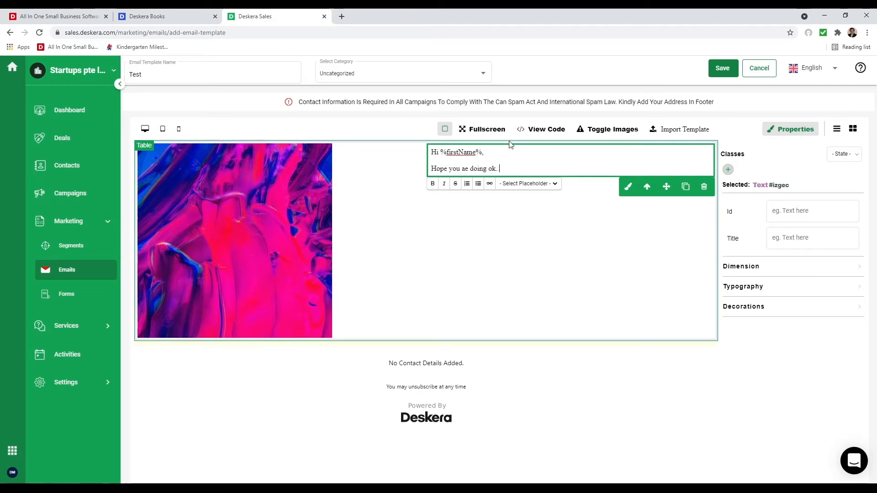
{"action": "type", "text": "ing ok. Are you ready for a grea"}
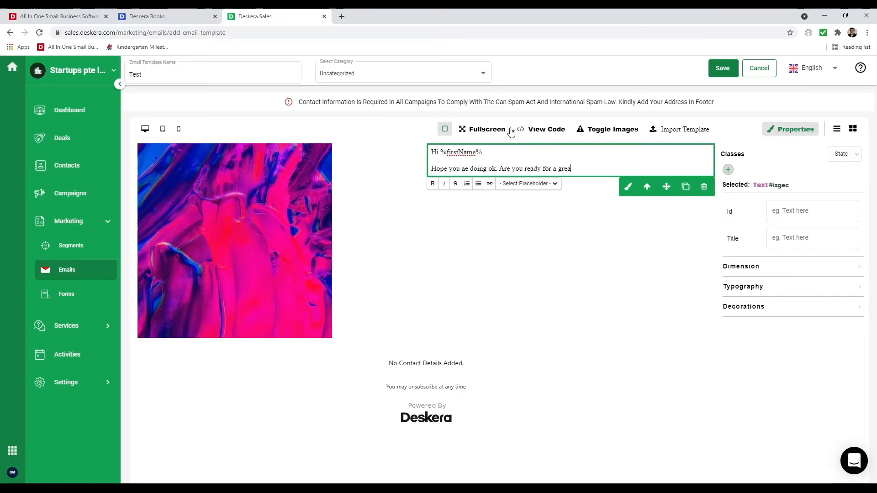
{"action": "type", "text": "t deal?"}
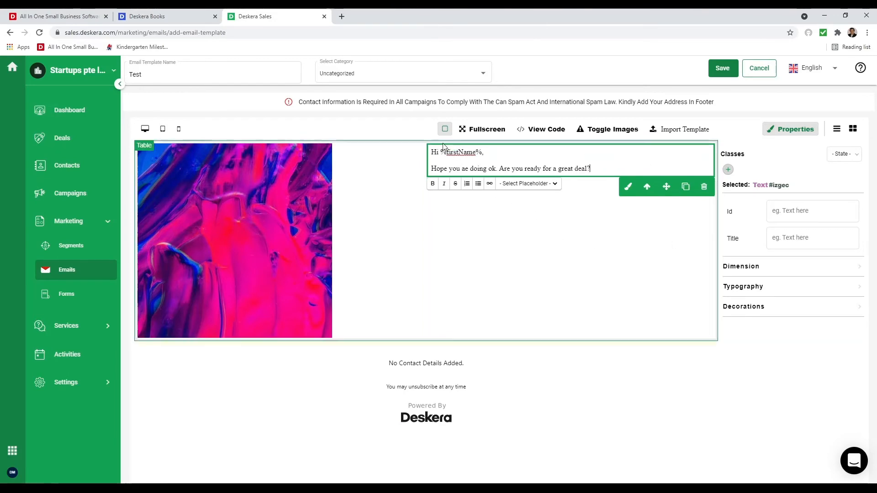
{"action": "left_click", "coordinate": [473, 131]}
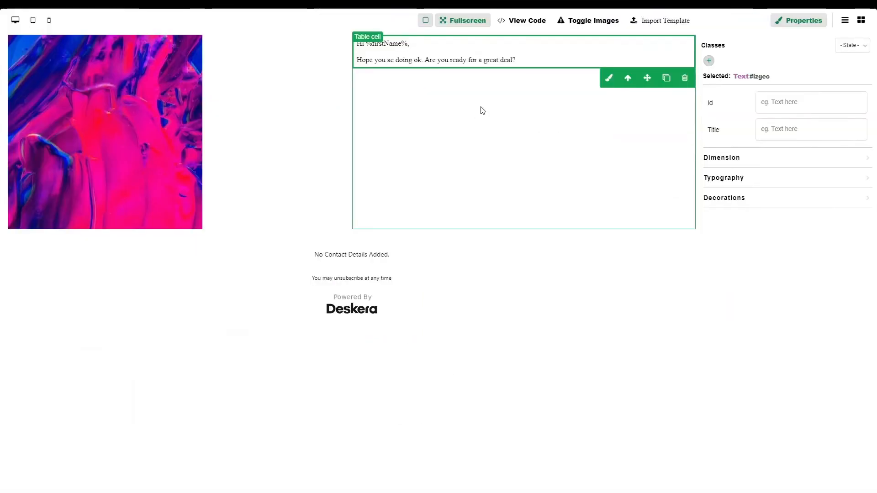
{"action": "left_click", "coordinate": [475, 21]}
{"action": "left_click", "coordinate": [546, 131]}
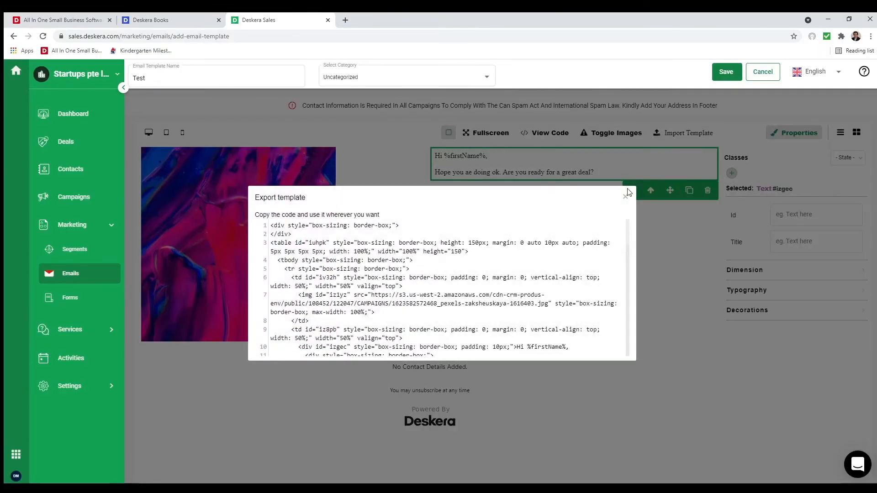
{"action": "left_click", "coordinate": [626, 192]}
{"action": "left_click", "coordinate": [616, 136]}
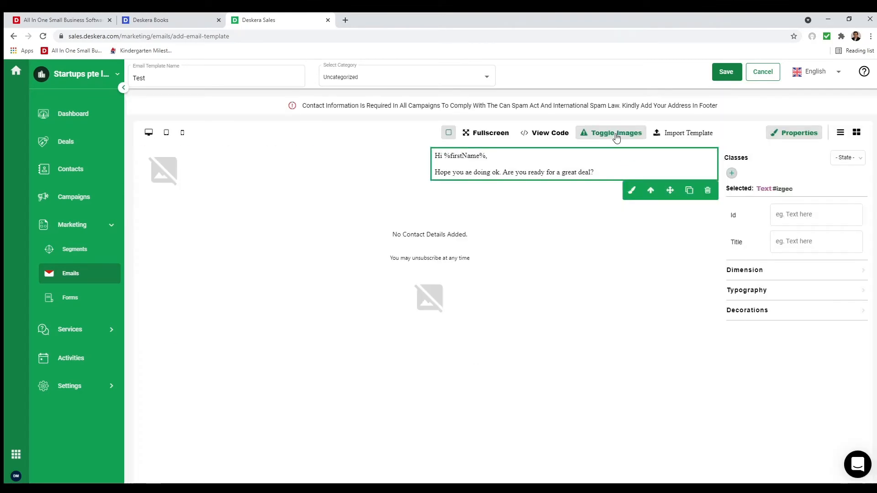
{"action": "left_click", "coordinate": [616, 136]}
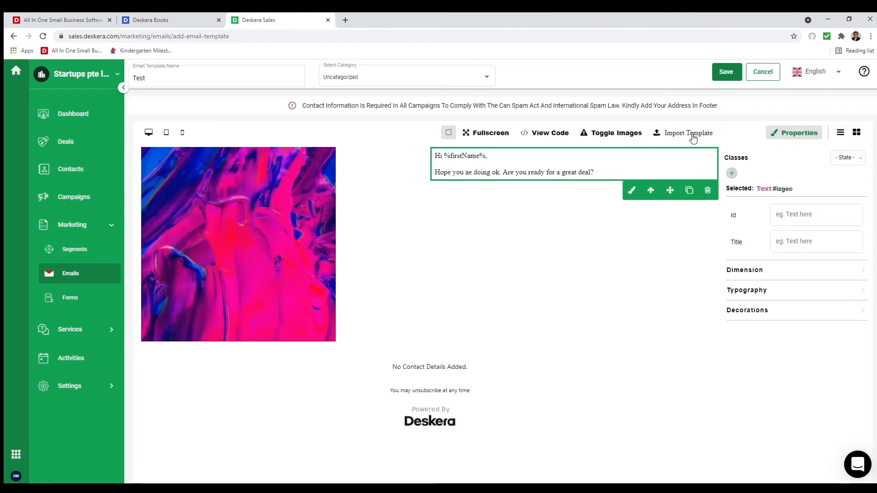
{"action": "left_click", "coordinate": [690, 134]}
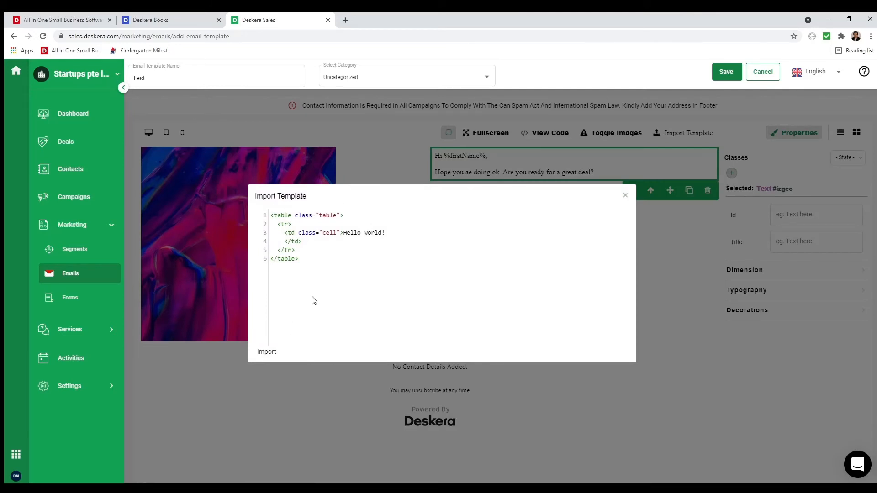
{"action": "left_click", "coordinate": [626, 196]}
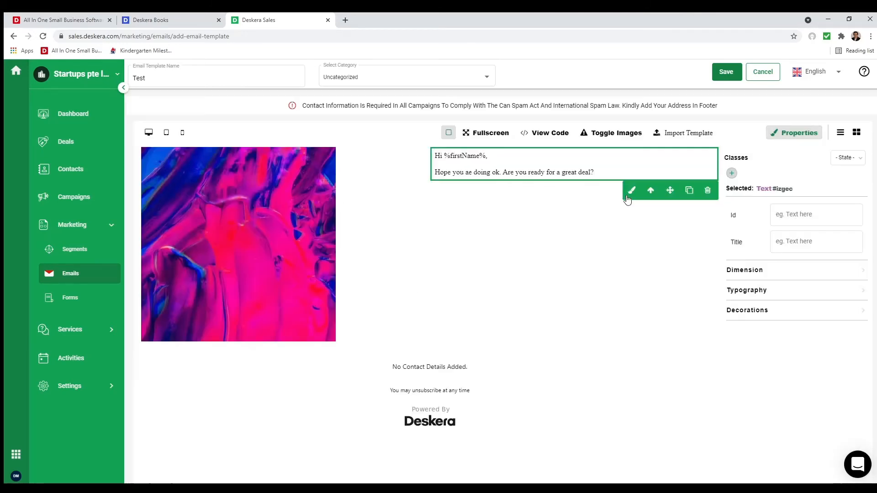
{"action": "left_click", "coordinate": [458, 368]}
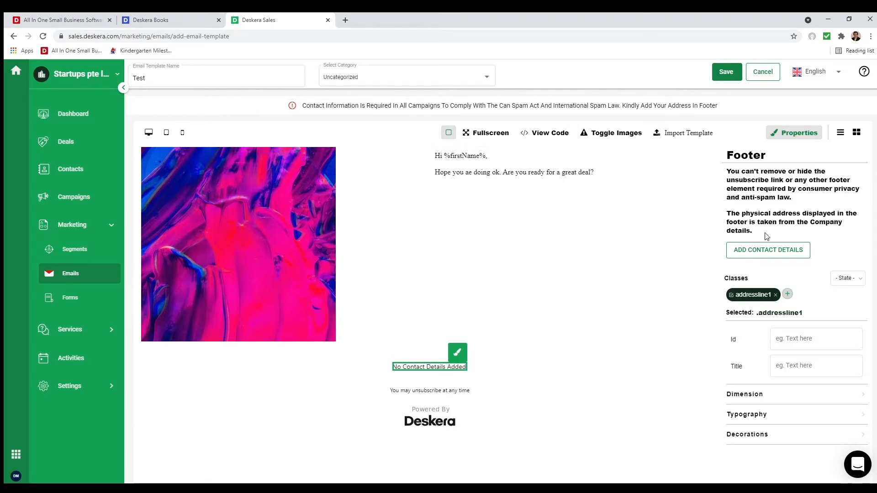
{"action": "left_click", "coordinate": [779, 251]}
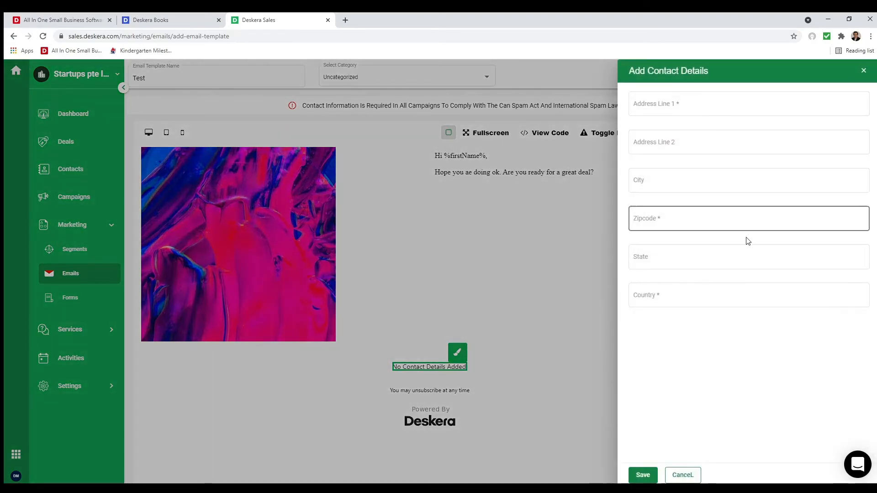
{"action": "left_click", "coordinate": [689, 108]}
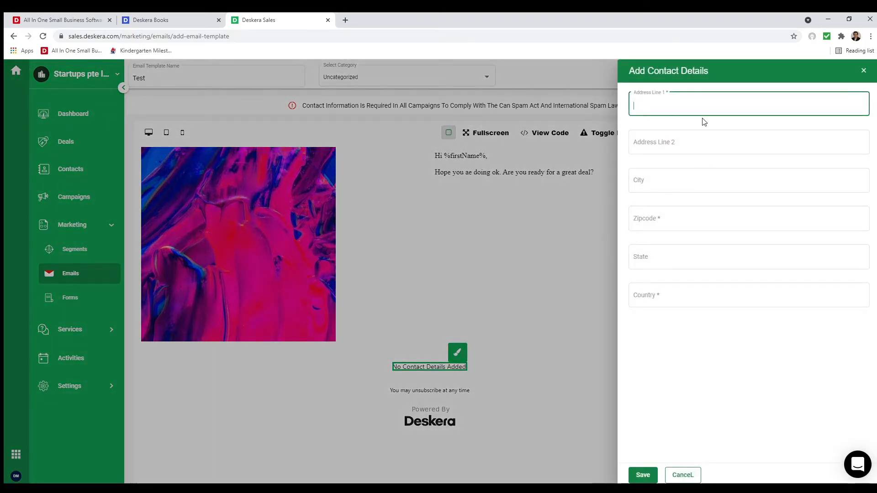
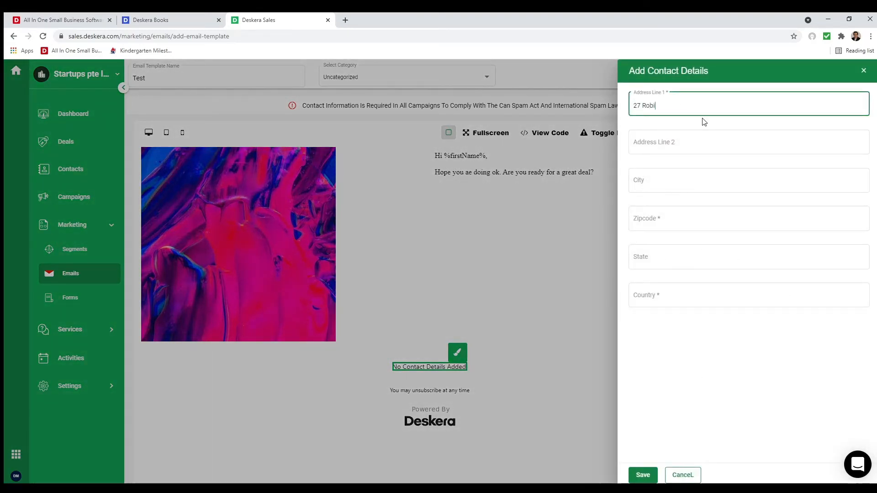
{"action": "key", "text": "Tab"}
{"action": "key", "text": "Tab"}
{"action": "type", "text": "Fr"}
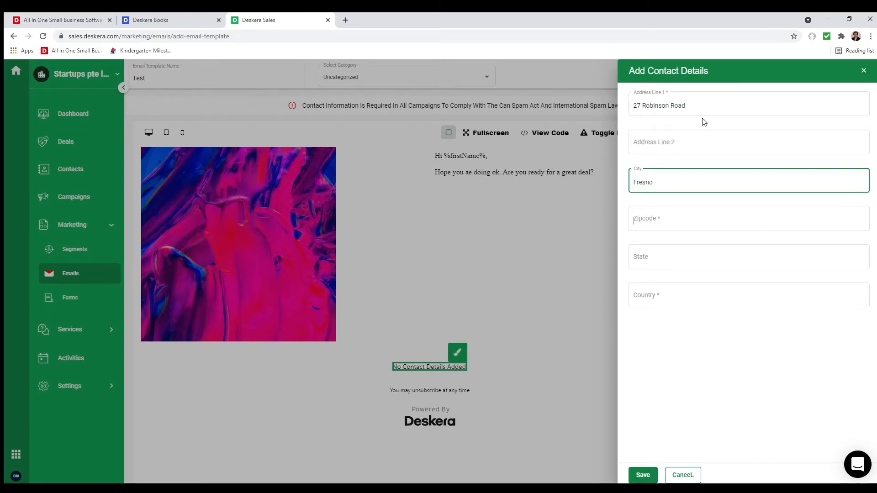
{"action": "type", "text": "342423"}
{"action": "key", "text": "Tab"}
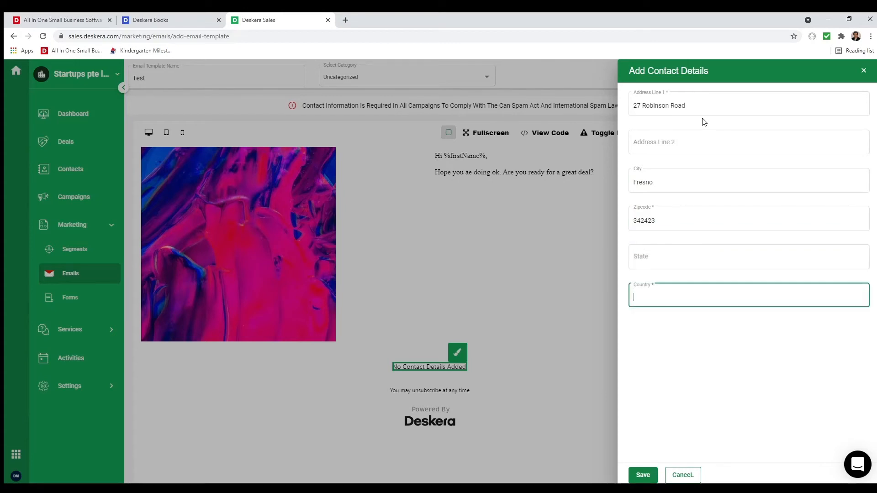
{"action": "type", "text": "Uni"}
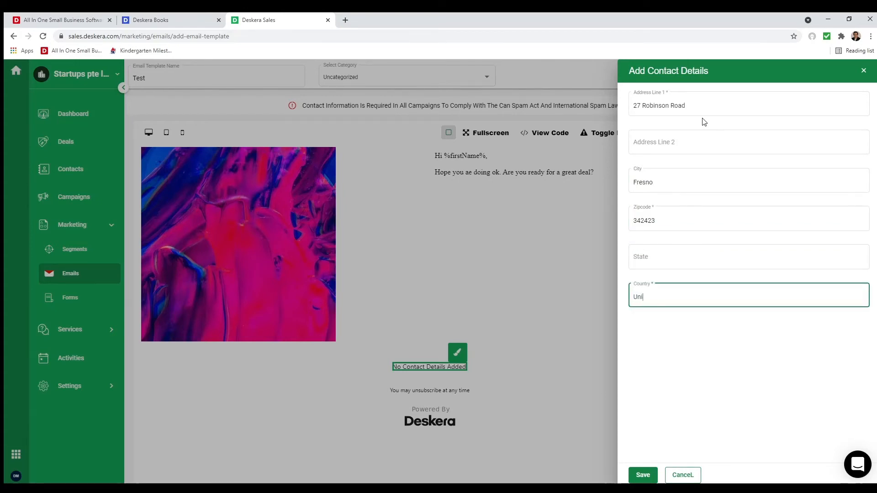
{"action": "type", "text": "ted States of America"}
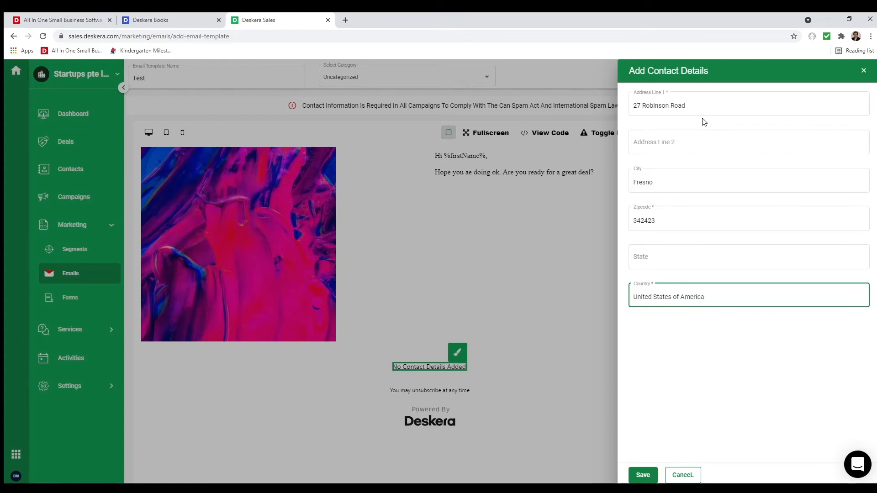
{"action": "left_click", "coordinate": [642, 475]}
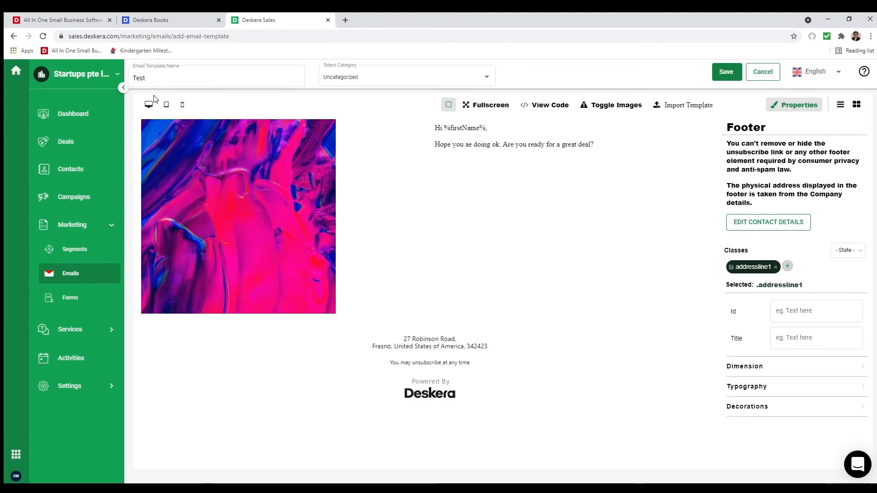
- Check the tablet, mobile and desktop previews, then save the Test template
{"action": "left_click", "coordinate": [167, 105]}
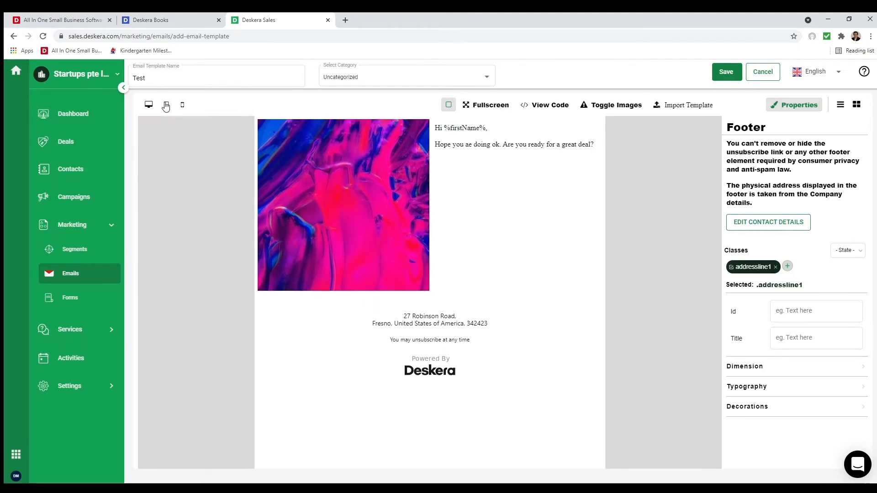
{"action": "left_click", "coordinate": [181, 106]}
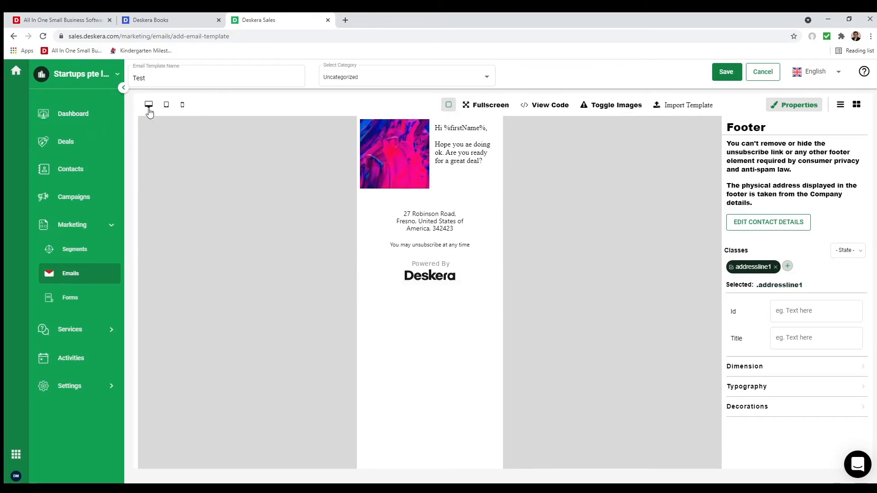
{"action": "left_click", "coordinate": [149, 106]}
{"action": "left_click", "coordinate": [723, 73]}
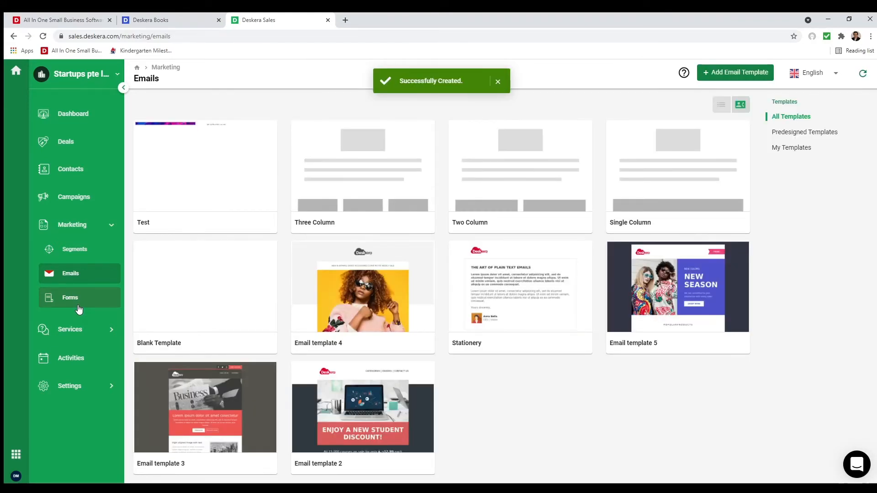
- Start a new web form under Marketing > Forms that creates Contacts
{"action": "left_click", "coordinate": [78, 307]}
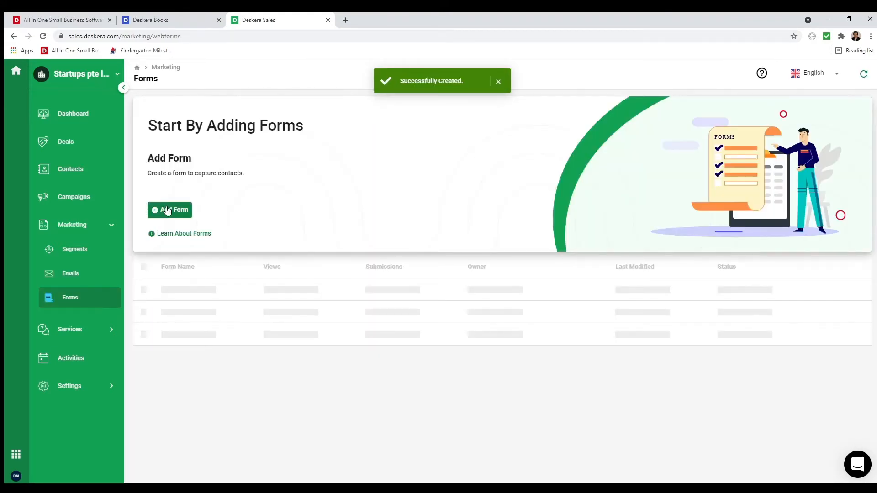
{"action": "left_click", "coordinate": [168, 211]}
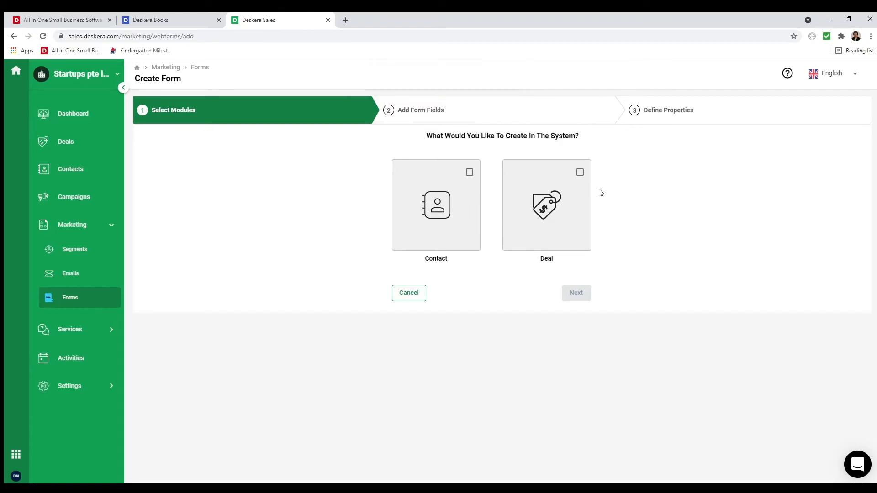
{"action": "left_click", "coordinate": [469, 172]}
{"action": "left_click", "coordinate": [587, 299]}
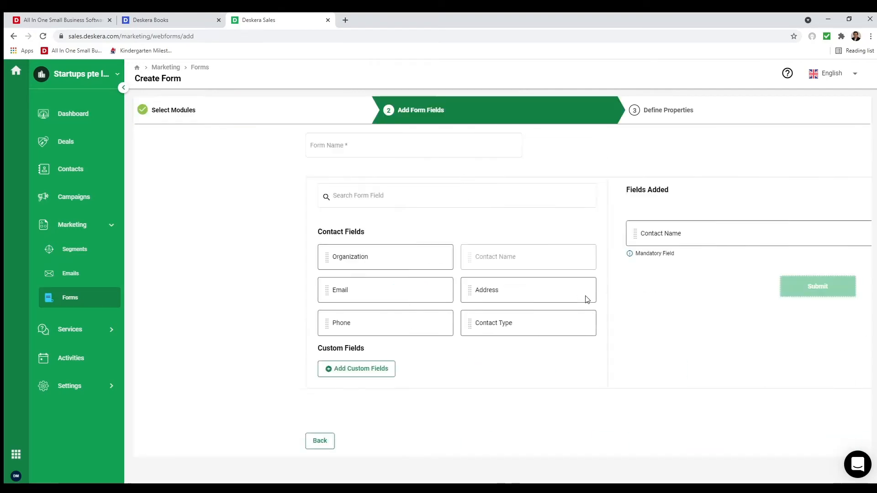
- Add Organization, Email and Phone fields to the form below Contact Name
{"action": "left_click_drag", "start_coordinate": [154, 258], "coordinate": [554, 258]}
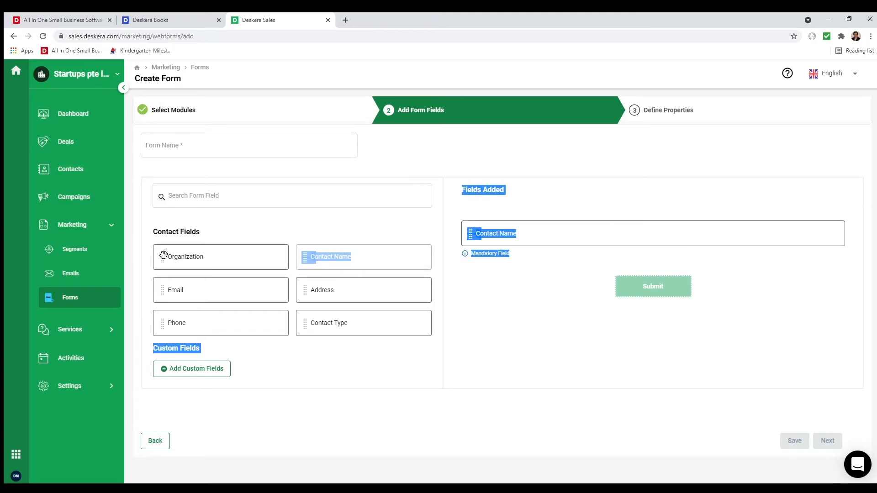
{"action": "left_click_drag", "start_coordinate": [164, 255], "coordinate": [535, 271]}
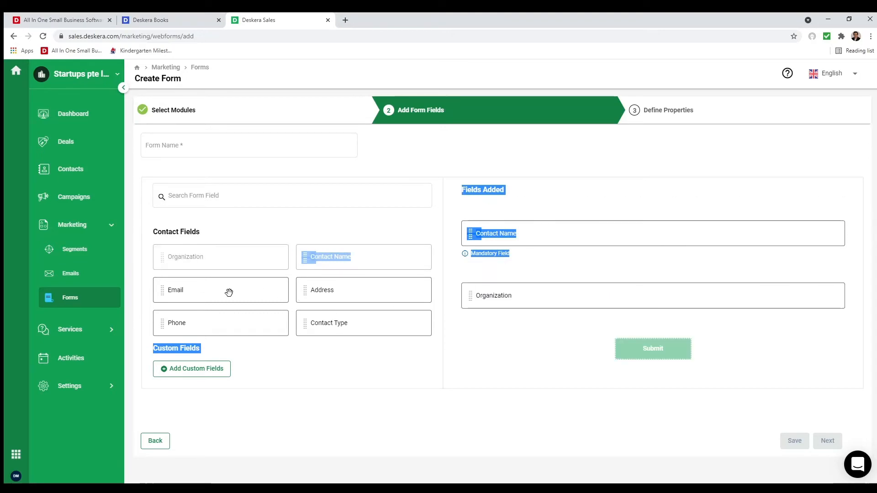
{"action": "left_click_drag", "start_coordinate": [229, 293], "coordinate": [500, 329]}
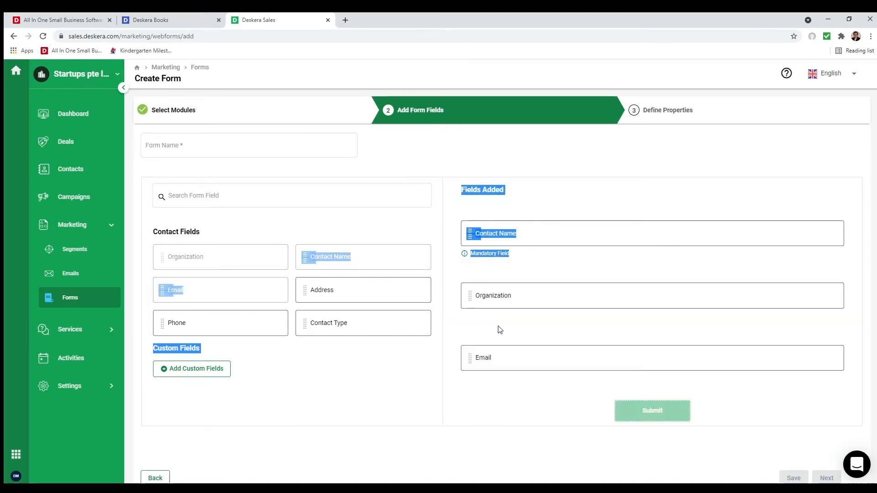
{"action": "left_click", "coordinate": [291, 383]}
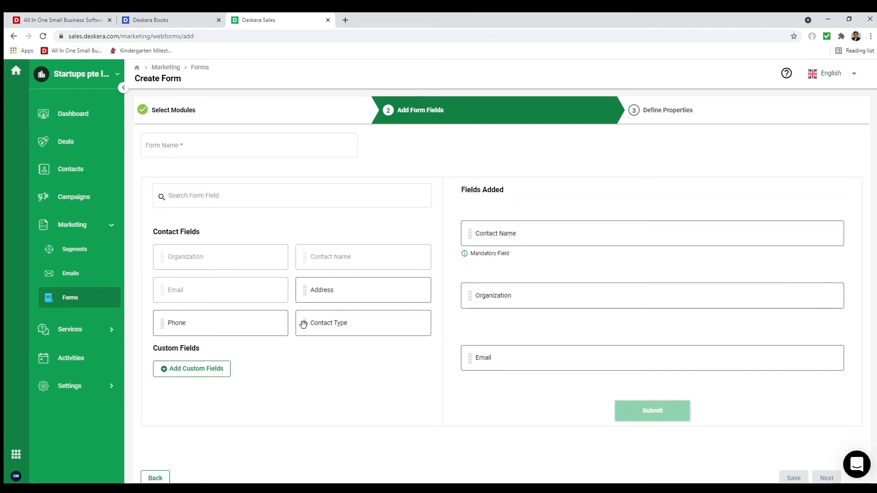
{"action": "left_click_drag", "start_coordinate": [163, 321], "coordinate": [455, 357]}
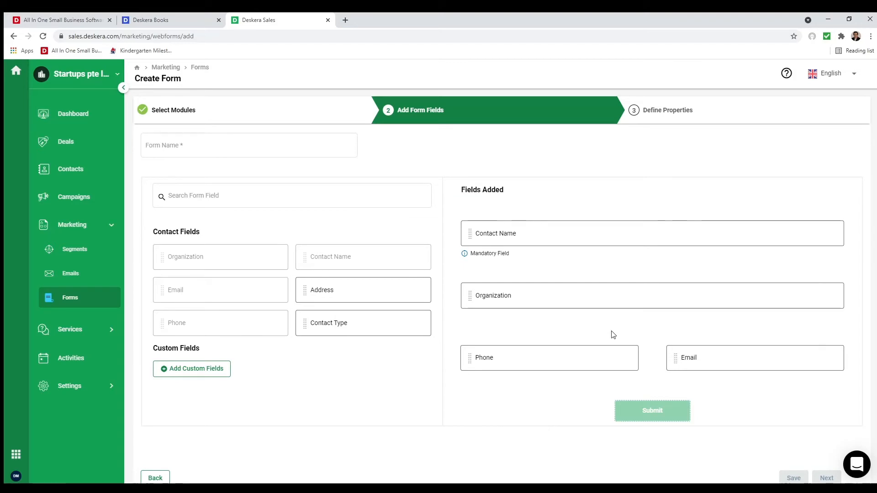
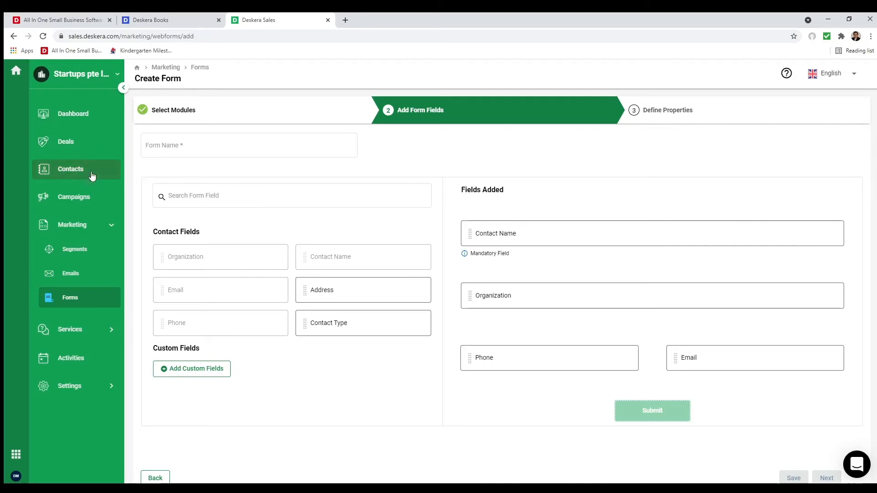
- Enter 'Contact' as the form name and move on to Define Properties
{"action": "left_click", "coordinate": [239, 144]}
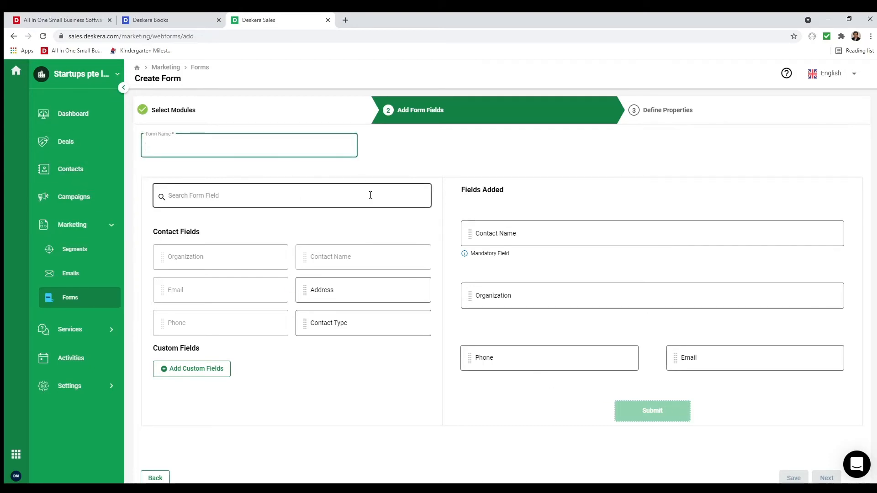
{"action": "type", "text": "Contact"}
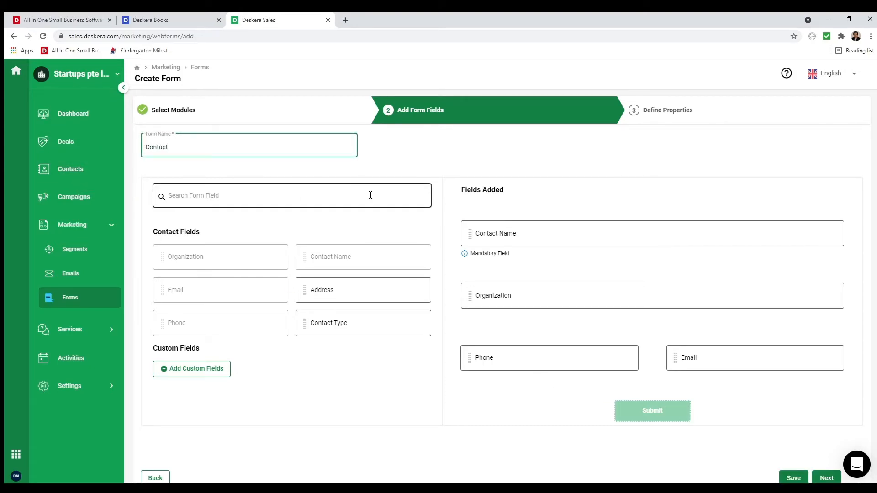
{"action": "scroll", "coordinate": [722, 314], "scroll_direction": "down", "scroll_amount": 1}
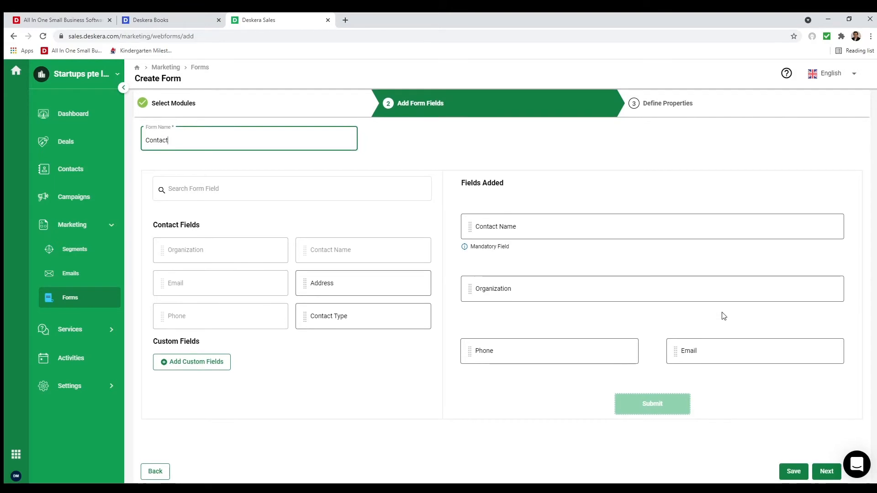
{"action": "left_click", "coordinate": [818, 471]}
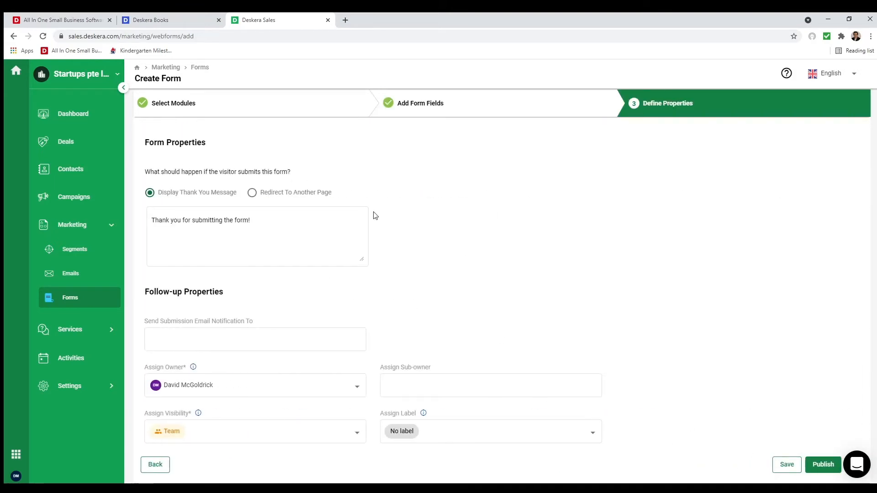
- Keep the thank-you message and send submission email notifications to the listed user
{"action": "left_click", "coordinate": [215, 227]}
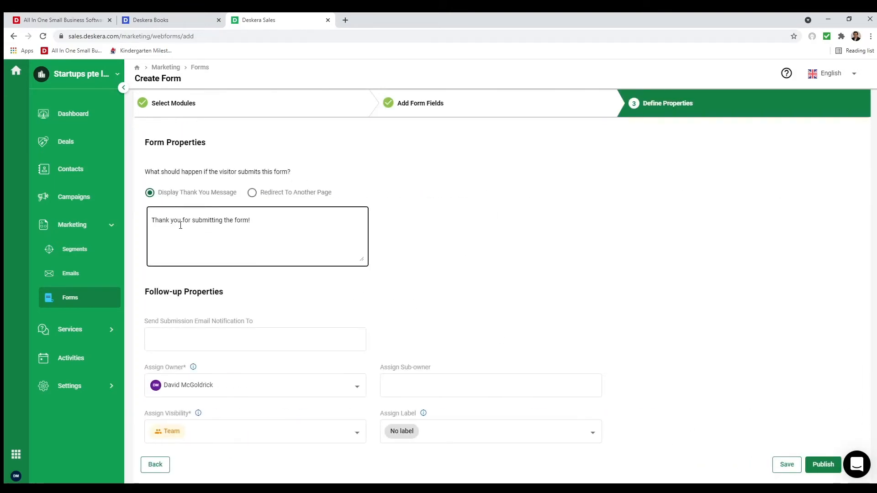
{"action": "left_click", "coordinate": [253, 193]}
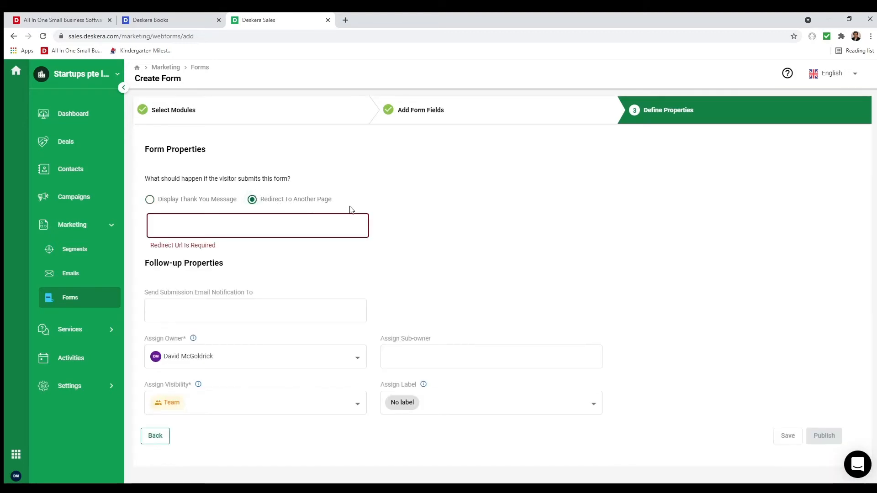
{"action": "left_click", "coordinate": [149, 200]}
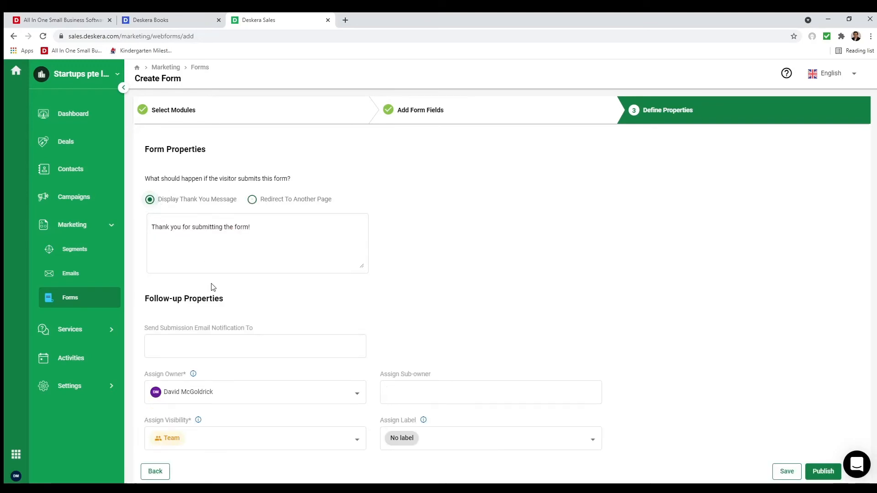
{"action": "left_click", "coordinate": [257, 346]}
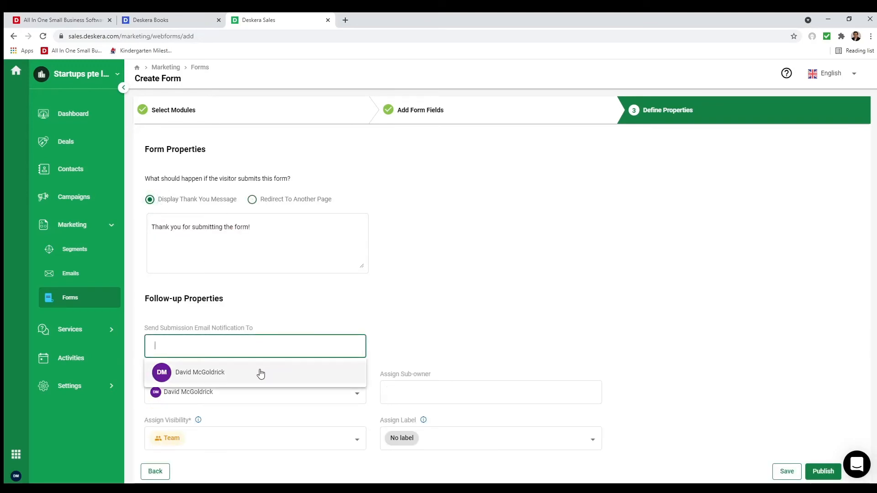
{"action": "left_click", "coordinate": [261, 374]}
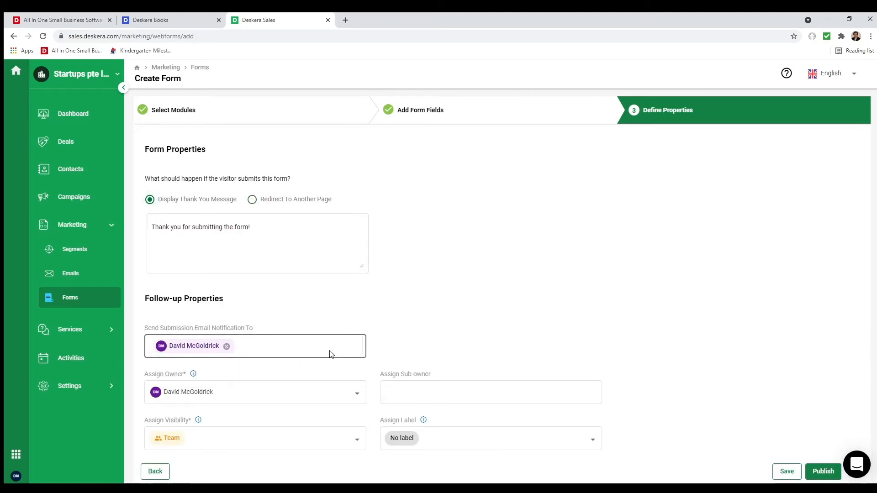
- Set the form's visibility to Team and publish the Contact form
{"action": "left_click", "coordinate": [413, 392]}
{"action": "left_click", "coordinate": [276, 436]}
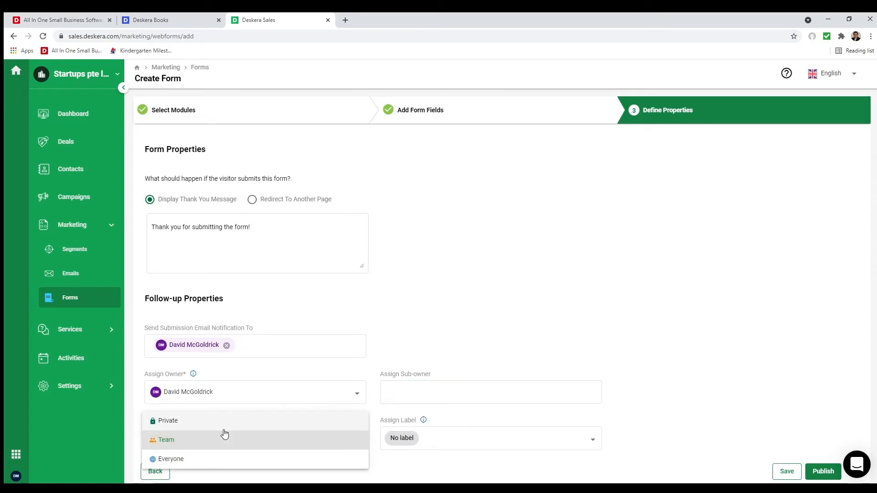
{"action": "left_click", "coordinate": [230, 442]}
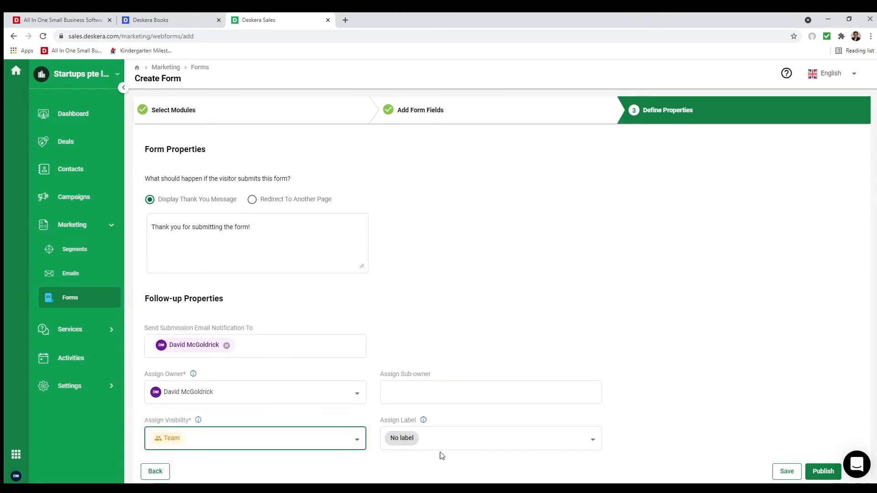
{"action": "left_click", "coordinate": [819, 473]}
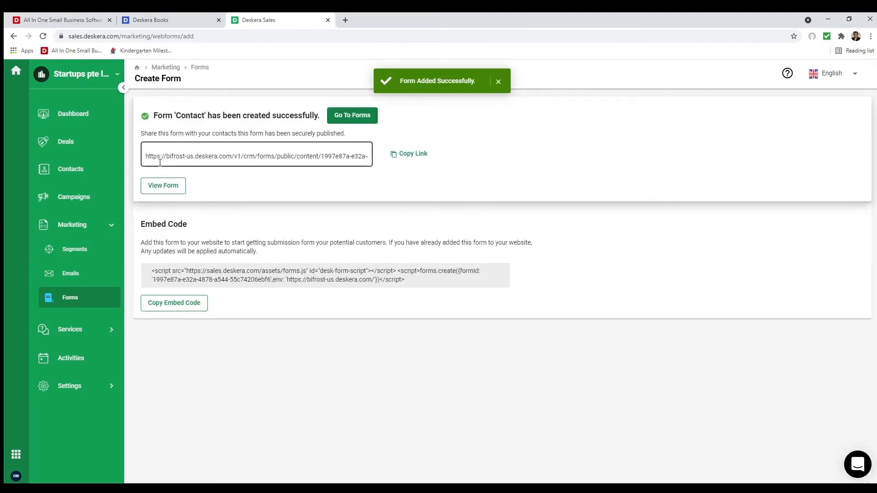
- Preview the published Contact form, then go to the Services Guide sections page
{"action": "left_click", "coordinate": [157, 189]}
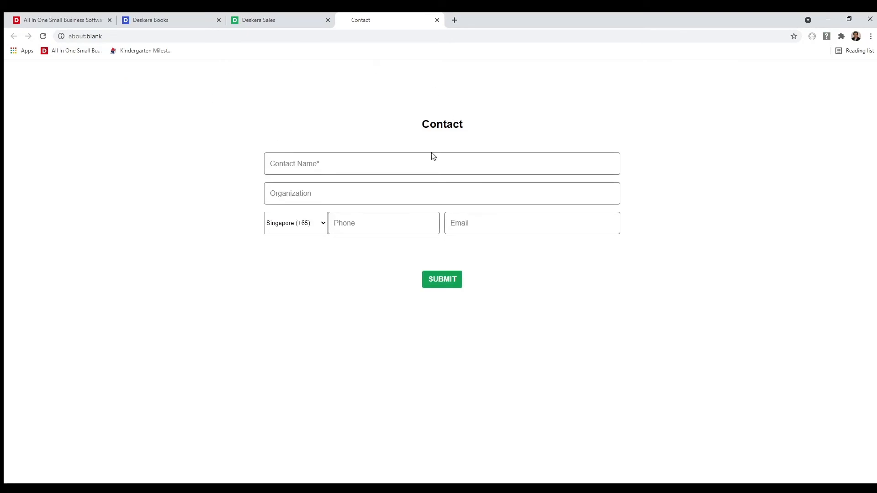
{"action": "left_click", "coordinate": [438, 20]}
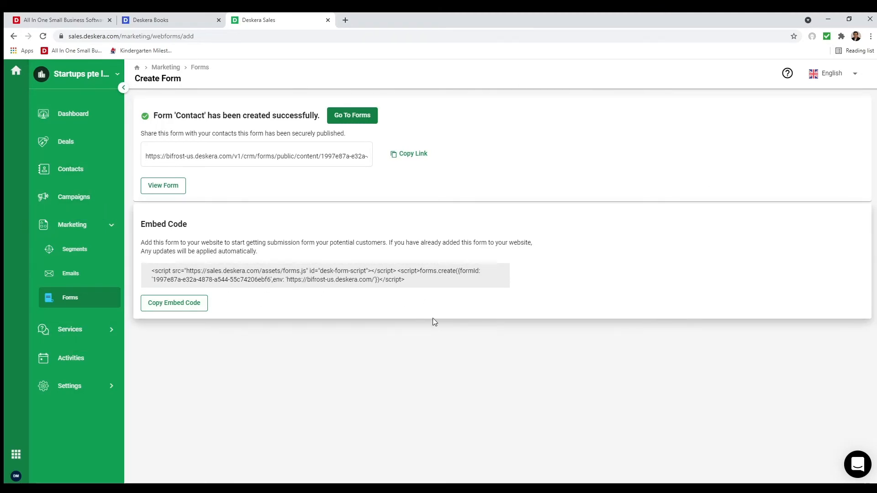
{"action": "left_click", "coordinate": [74, 338]}
{"action": "left_click", "coordinate": [73, 353]}
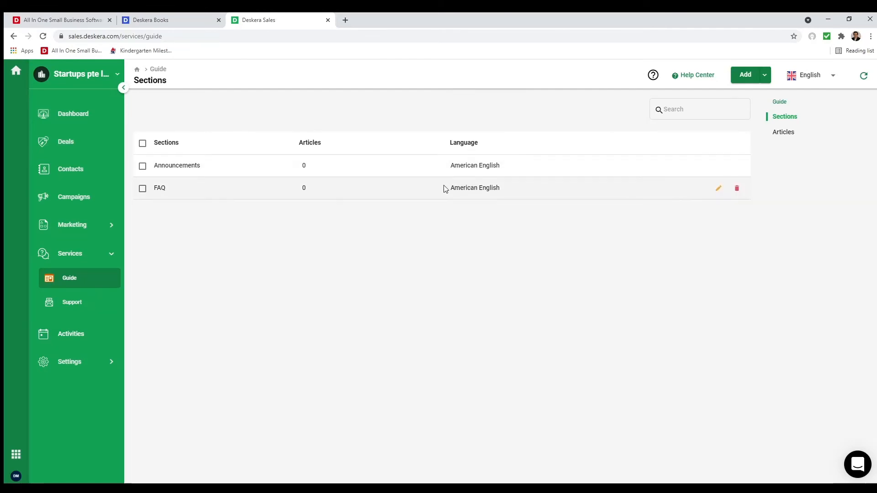
- Draft a new Guide article visible to Signed In Users in the FAQ section
{"action": "left_click", "coordinate": [765, 75]}
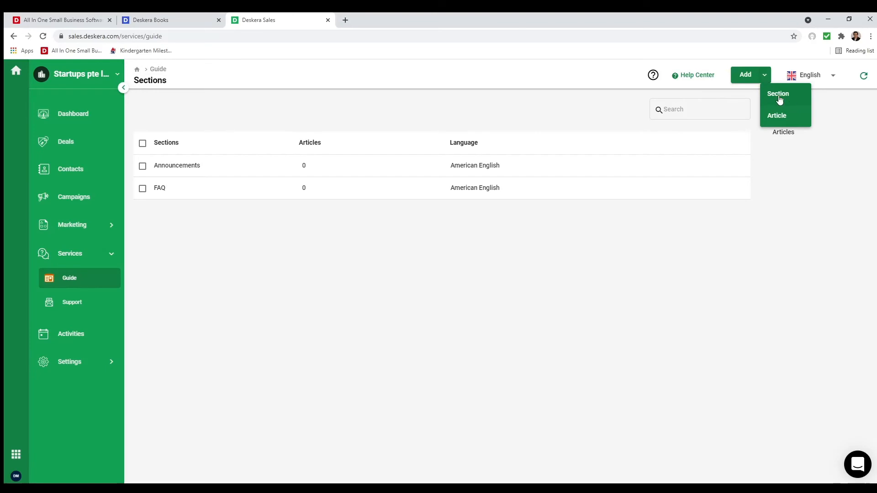
{"action": "left_click", "coordinate": [795, 125]}
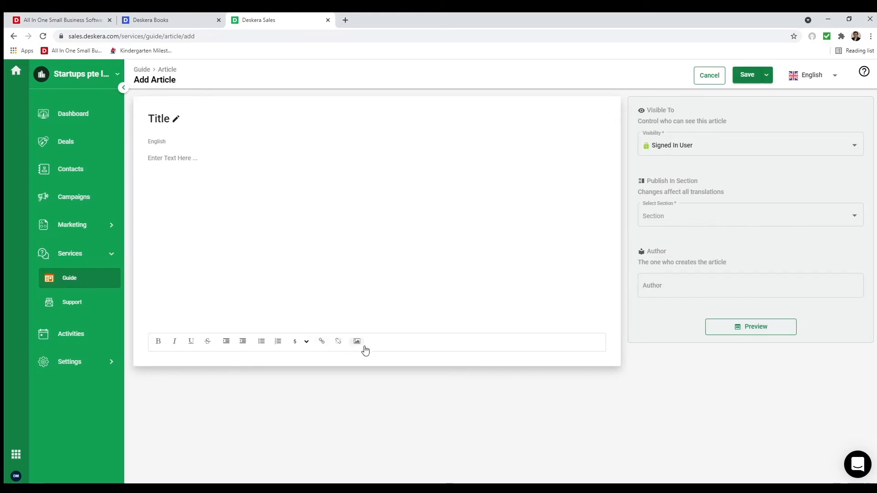
{"action": "left_click", "coordinate": [727, 145]}
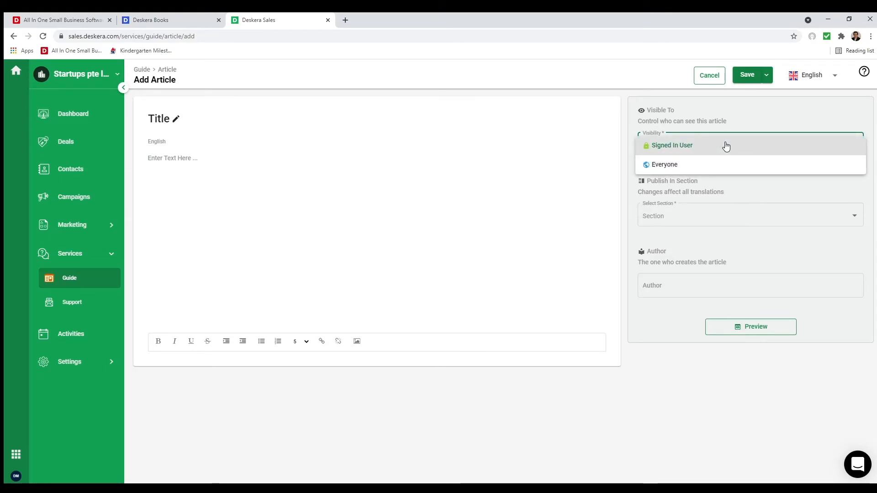
{"action": "left_click", "coordinate": [726, 145]}
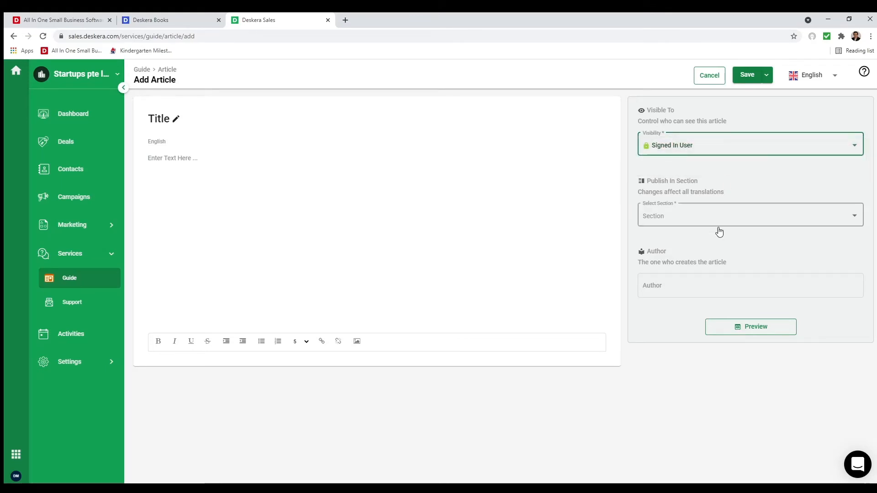
{"action": "left_click", "coordinate": [715, 216]}
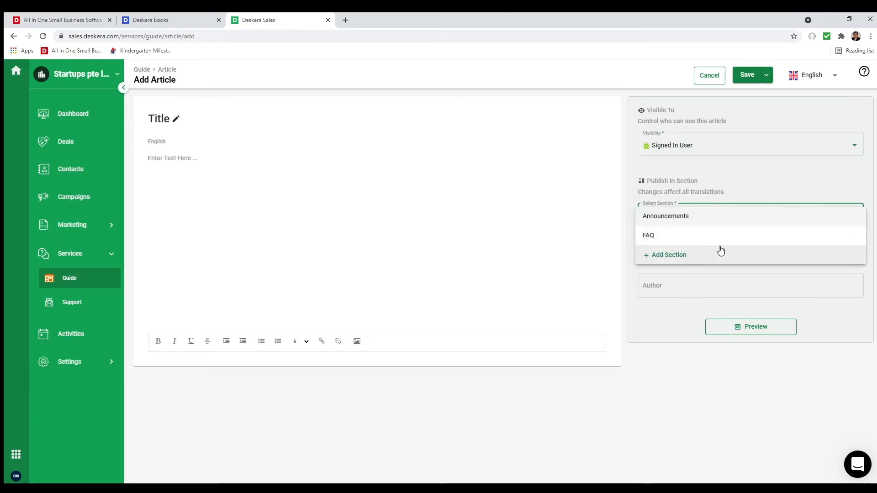
{"action": "left_click", "coordinate": [706, 182]}
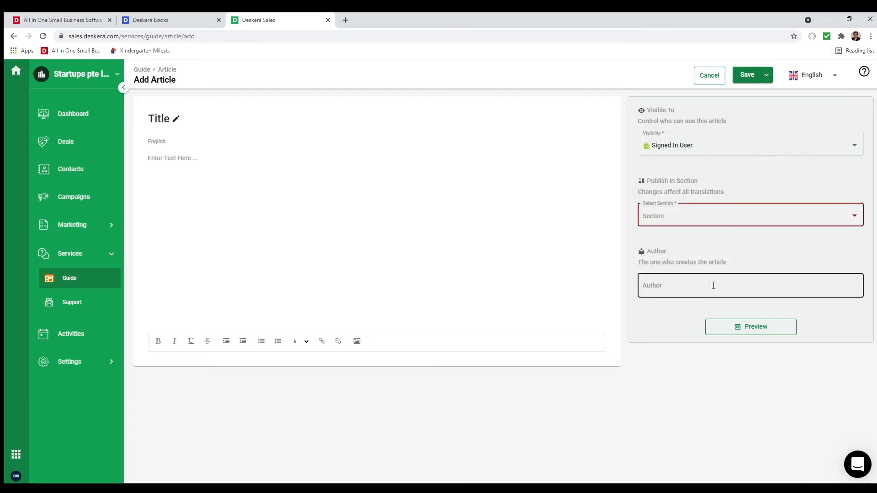
{"action": "left_click", "coordinate": [734, 213]}
{"action": "left_click", "coordinate": [721, 234]}
{"action": "left_click", "coordinate": [730, 284]}
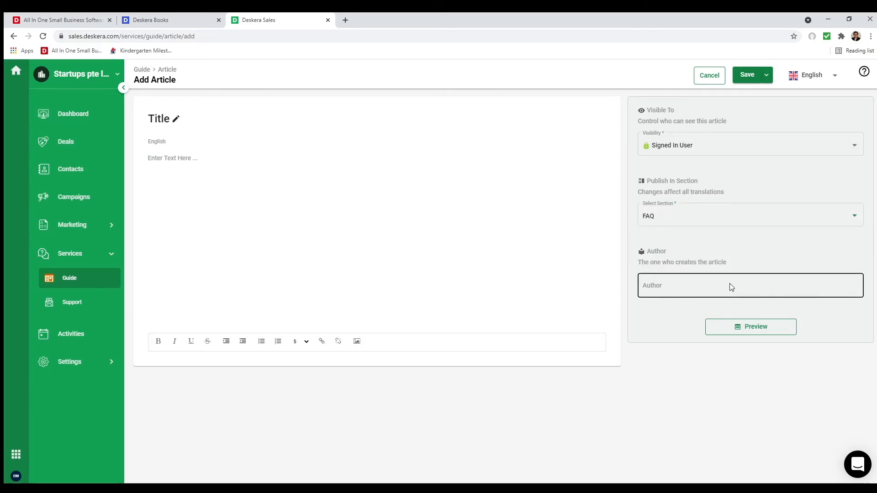
- Check the article's Save options, cancel the draft, and go to Services Support
{"action": "left_click", "coordinate": [768, 75]}
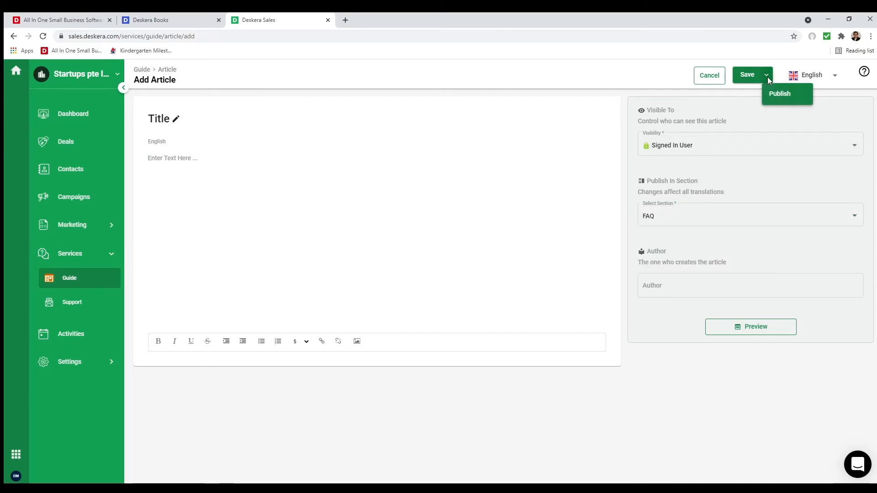
{"action": "left_click", "coordinate": [767, 93]}
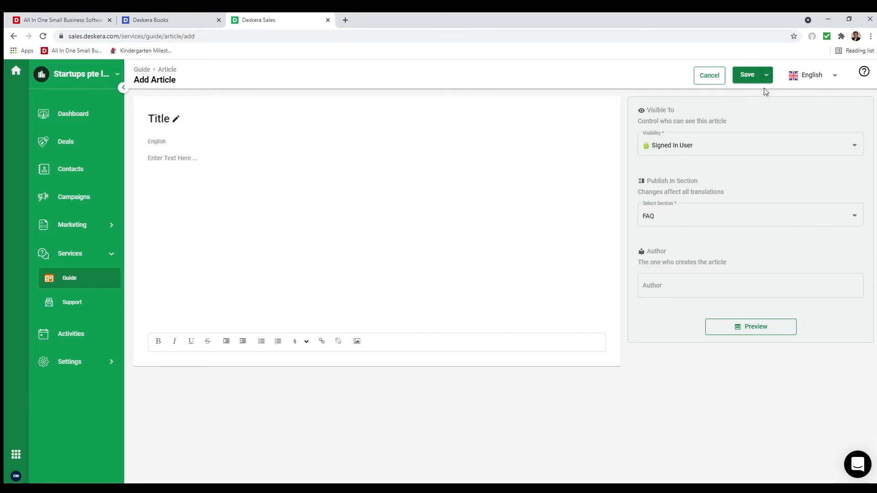
{"action": "left_click", "coordinate": [767, 77]}
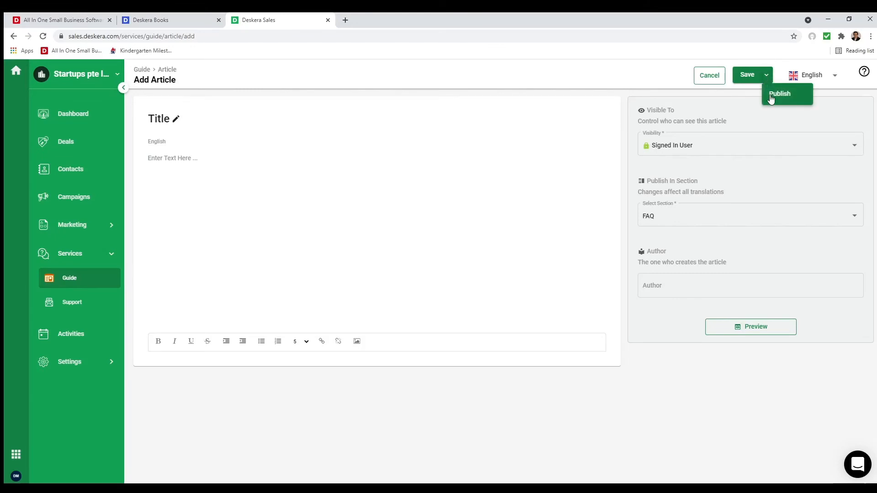
{"action": "left_click", "coordinate": [731, 100]}
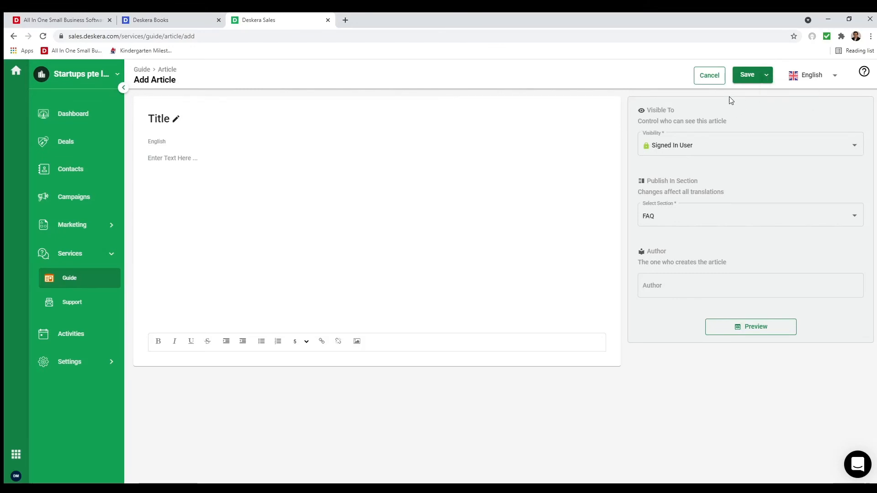
{"action": "left_click", "coordinate": [707, 78]}
{"action": "left_click", "coordinate": [91, 302]}
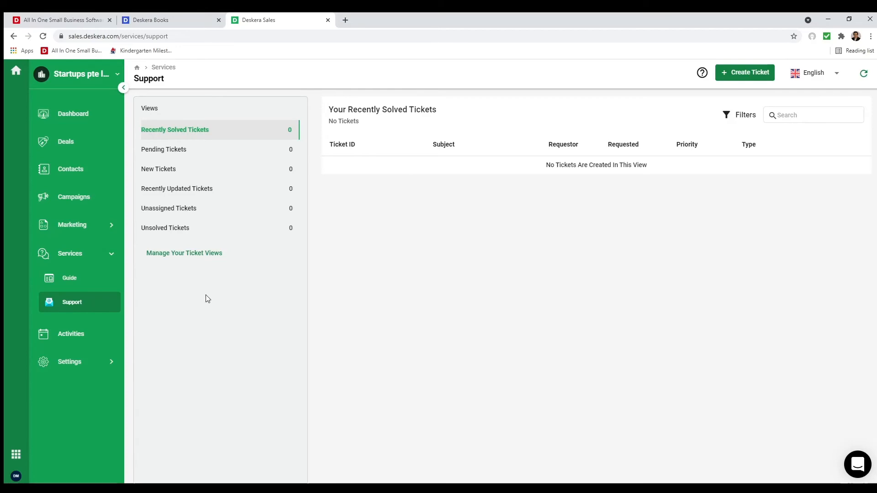
- Start a named custom ticket view filtered on Assignee Is a specific user
{"action": "left_click", "coordinate": [174, 255]}
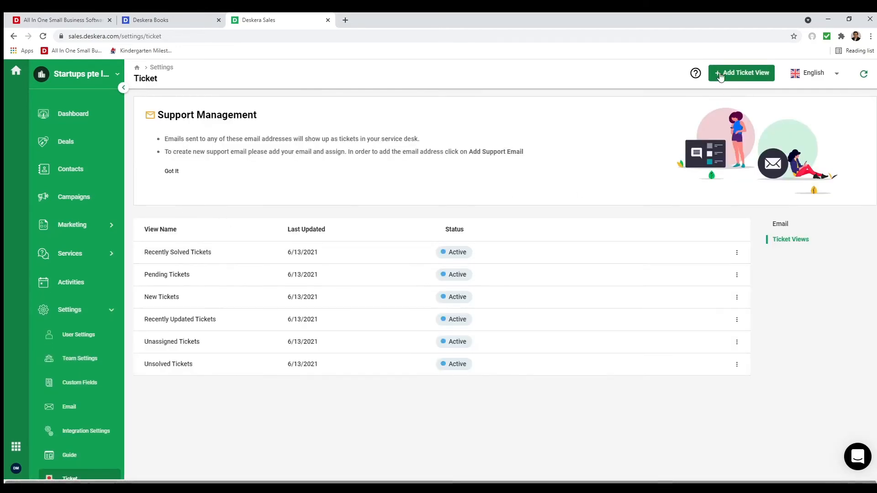
{"action": "left_click", "coordinate": [245, 142]}
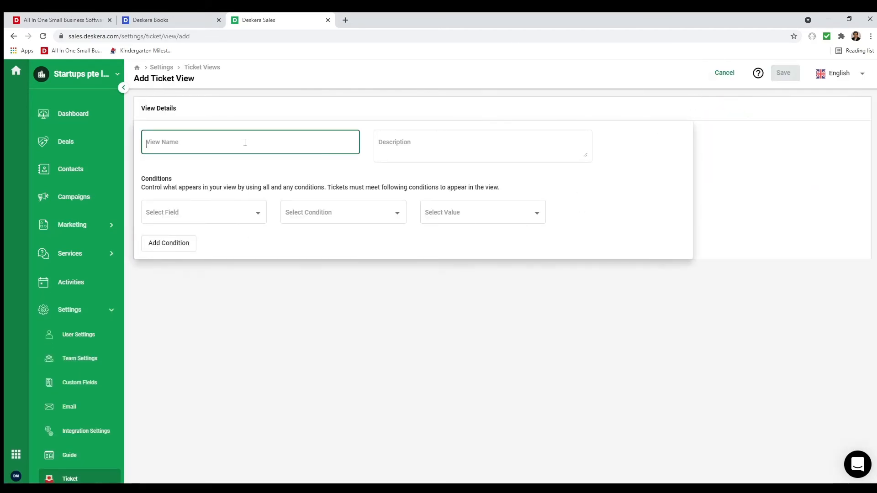
{"action": "type", "text": "Davids Tickets"}
{"action": "left_click", "coordinate": [248, 214]}
{"action": "left_click", "coordinate": [231, 274]}
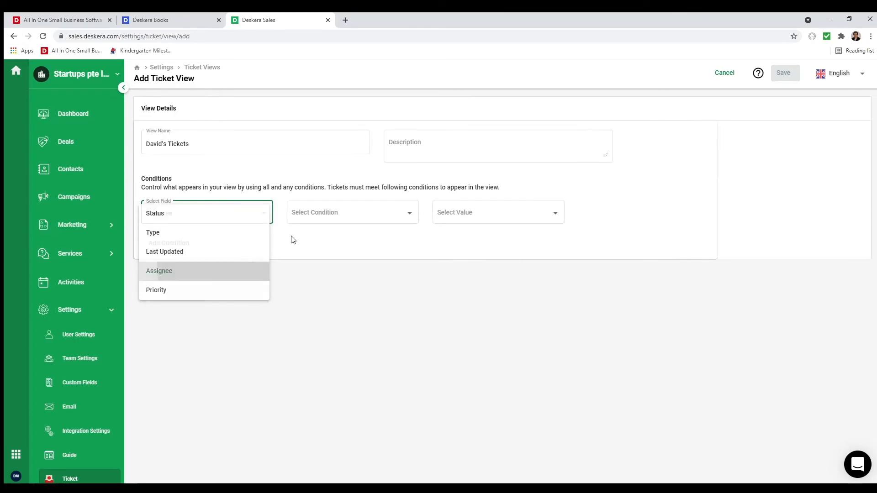
{"action": "left_click", "coordinate": [304, 215]}
{"action": "left_click", "coordinate": [311, 214]}
{"action": "left_click", "coordinate": [454, 219]}
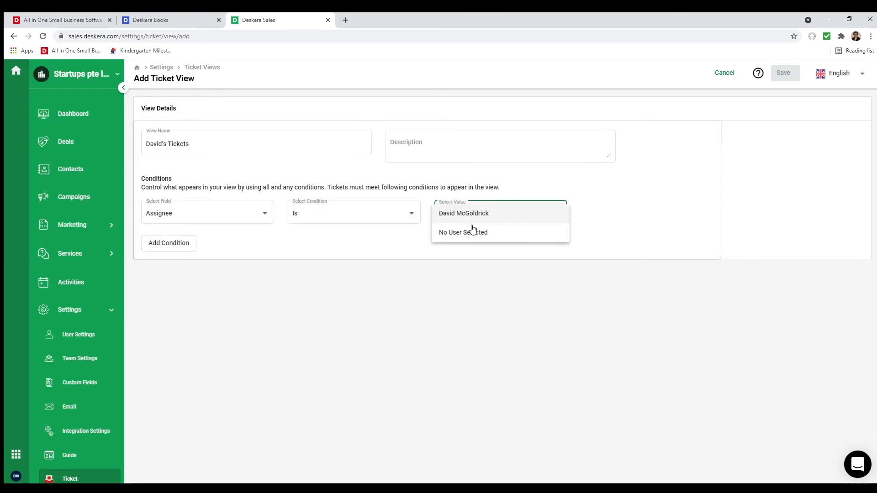
- Add a second ticket view condition: Priority Is High
{"action": "left_click", "coordinate": [474, 215]}
{"action": "left_click", "coordinate": [188, 245]}
{"action": "left_click", "coordinate": [259, 243]}
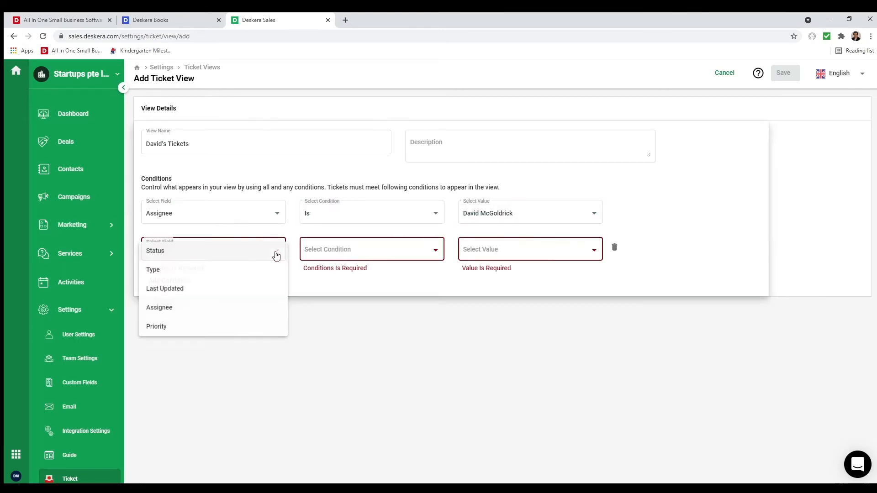
{"action": "left_click", "coordinate": [214, 327]}
{"action": "left_click", "coordinate": [377, 257]}
{"action": "left_click", "coordinate": [368, 251]}
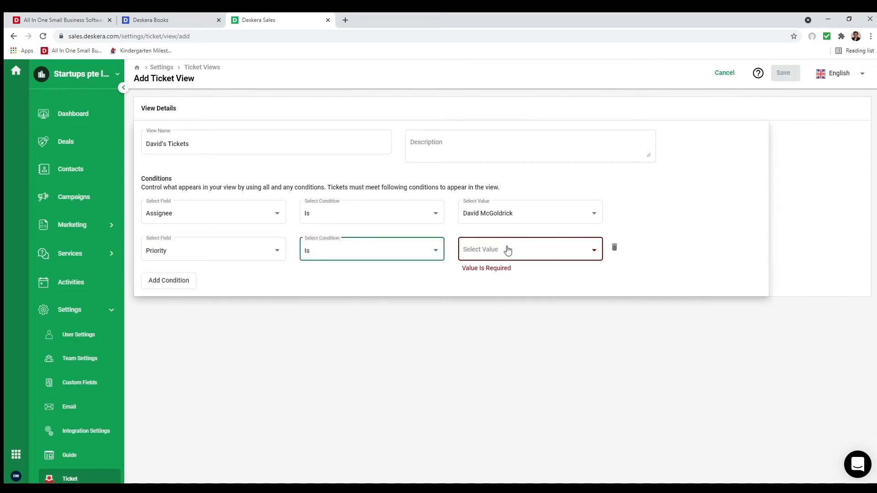
{"action": "left_click", "coordinate": [506, 250]}
{"action": "left_click", "coordinate": [507, 251]}
- Add a Last Updated Greater Than condition, then cancel the unsaved ticket view
{"action": "left_click", "coordinate": [176, 283]}
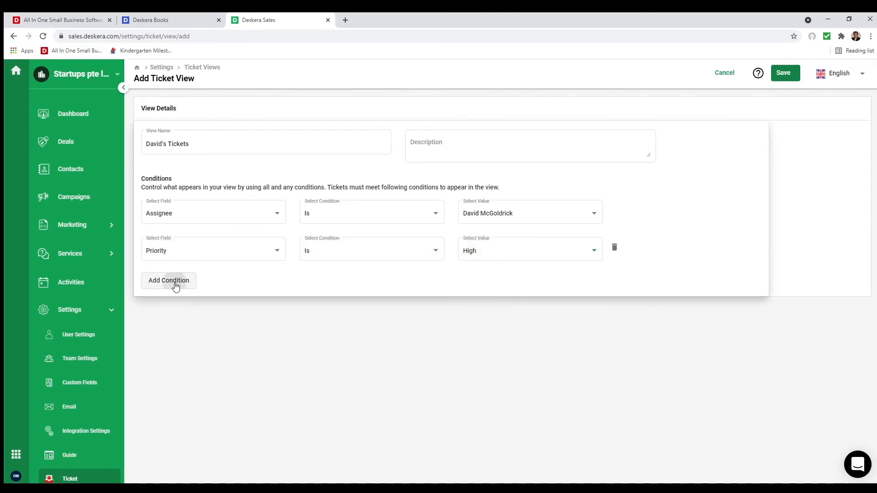
{"action": "left_click", "coordinate": [263, 282]}
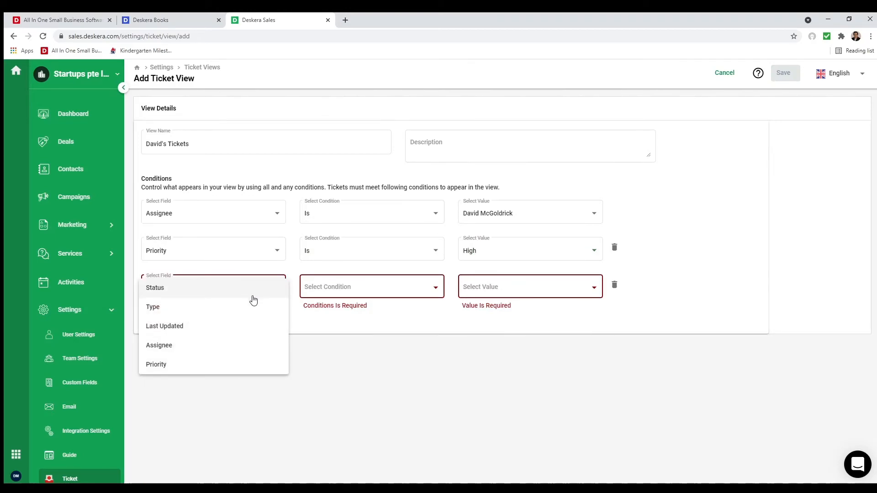
{"action": "left_click", "coordinate": [249, 326]}
{"action": "left_click", "coordinate": [406, 291]}
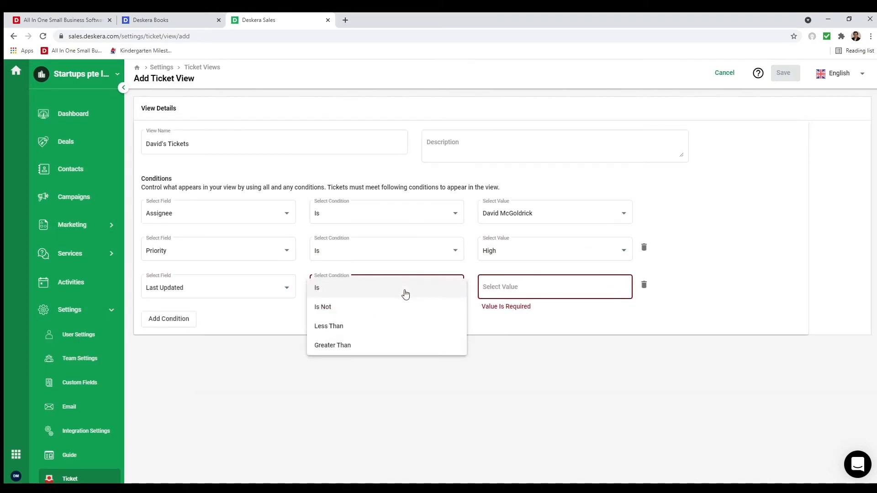
{"action": "left_click", "coordinate": [395, 346]}
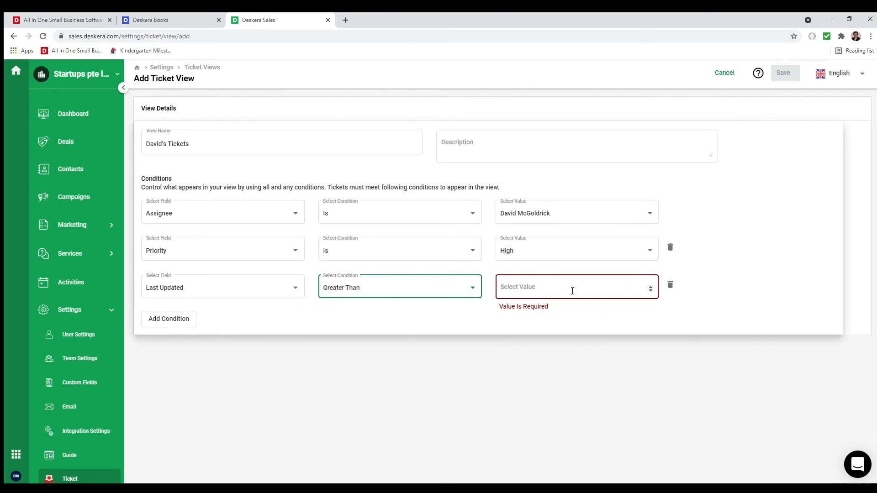
{"action": "left_click", "coordinate": [572, 291]}
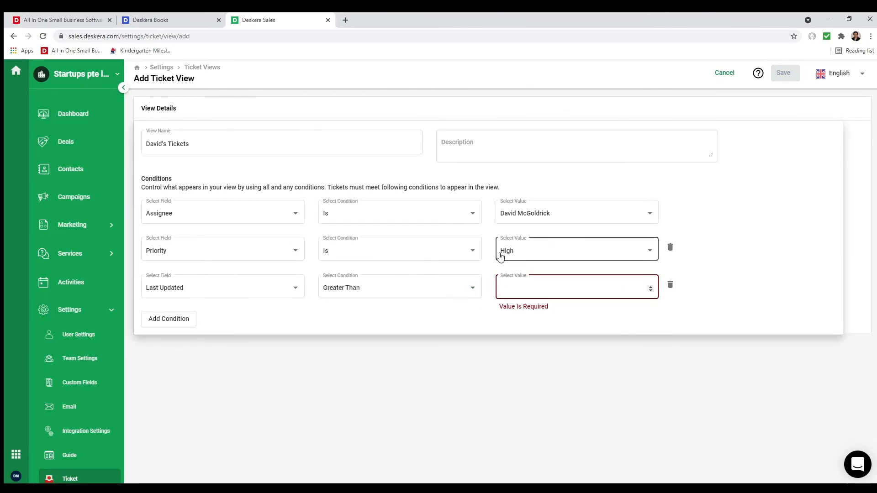
{"action": "left_click", "coordinate": [730, 76]}
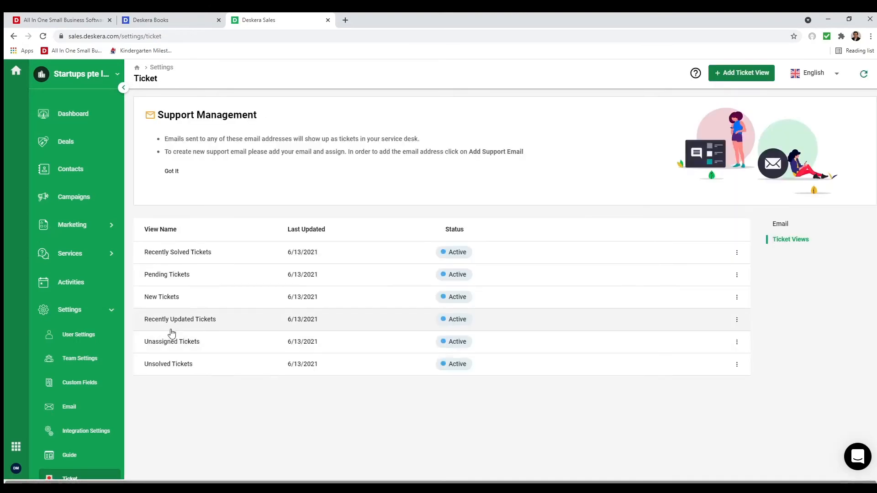
- Scroll the sidebar back up and open Deals to show the Default Pipeline board
{"action": "scroll", "coordinate": [94, 401], "scroll_direction": "down", "scroll_amount": 3}
{"action": "scroll", "coordinate": [94, 401], "scroll_direction": "up", "scroll_amount": 3}
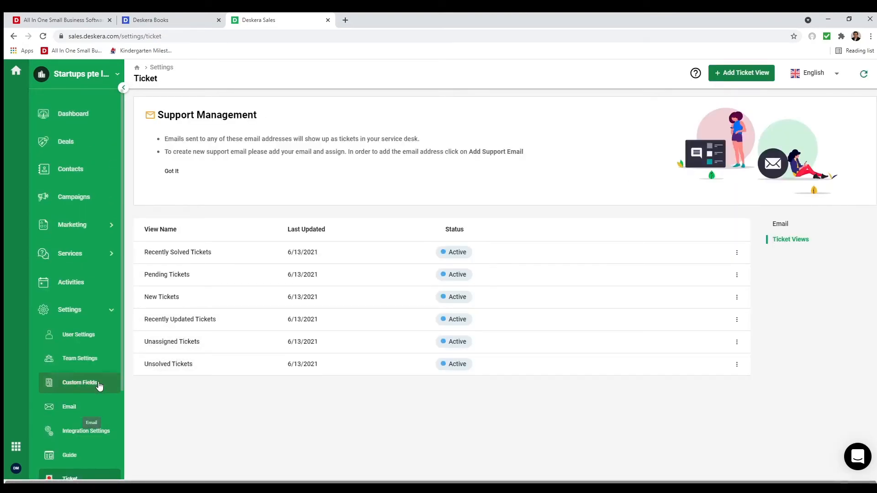
{"action": "left_click", "coordinate": [89, 150]}
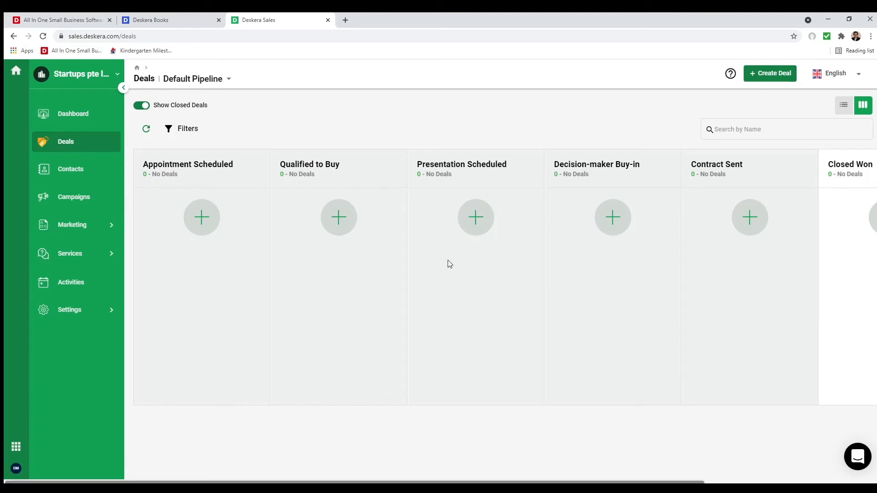
{"action": "left_click", "coordinate": [210, 81]}
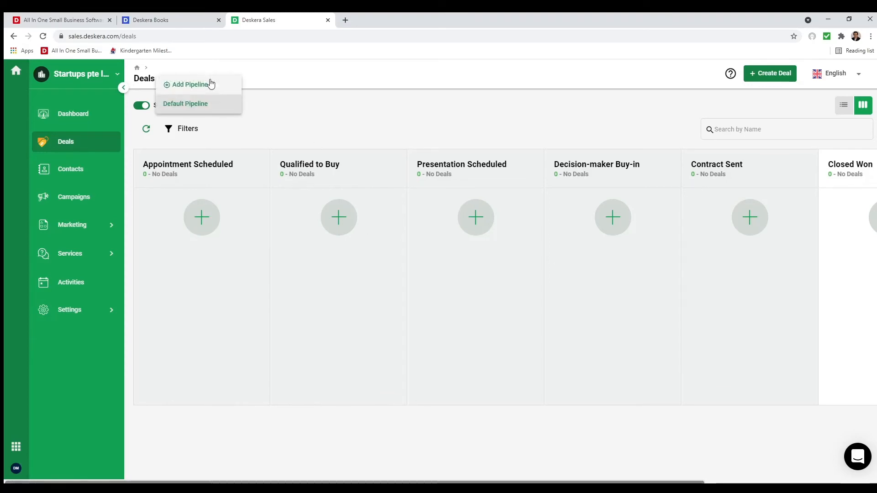
{"action": "left_click", "coordinate": [213, 84]}
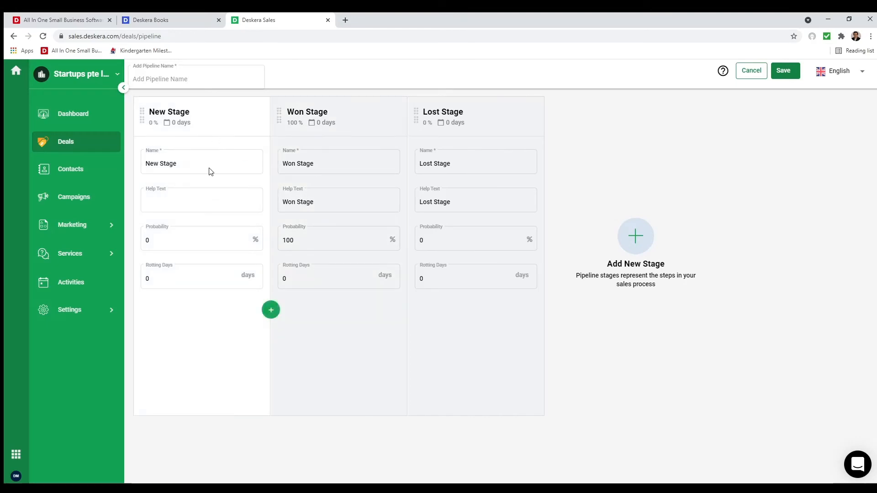
{"action": "left_click", "coordinate": [270, 311]}
{"action": "left_click", "coordinate": [271, 310]}
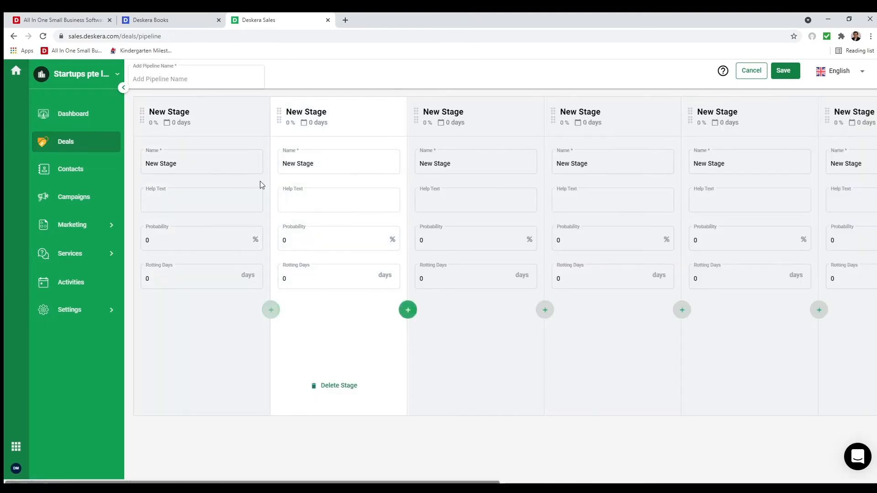
{"action": "left_click", "coordinate": [188, 200]}
{"action": "left_click", "coordinate": [255, 250]}
{"action": "left_click", "coordinate": [285, 290]}
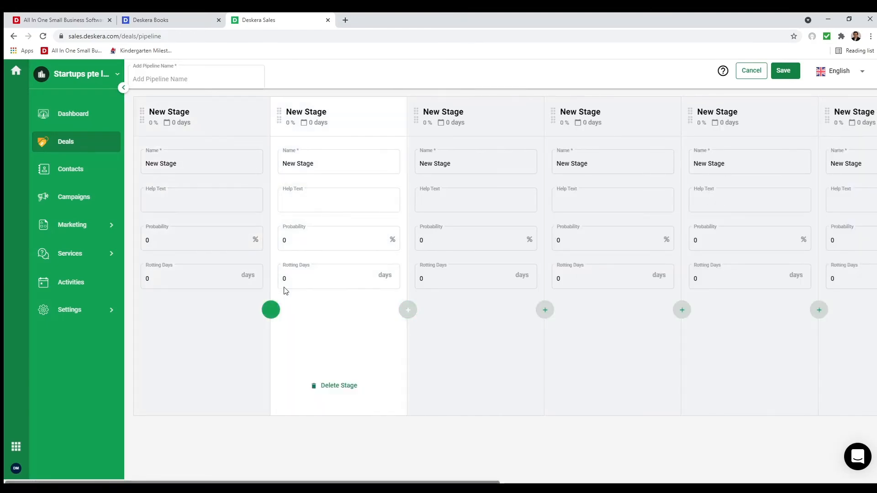
{"action": "left_click", "coordinate": [286, 291]}
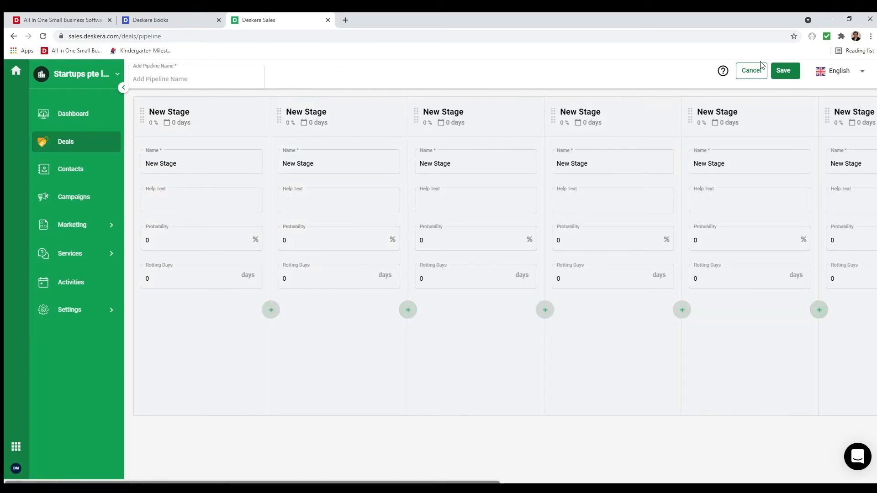
{"action": "left_click", "coordinate": [748, 72]}
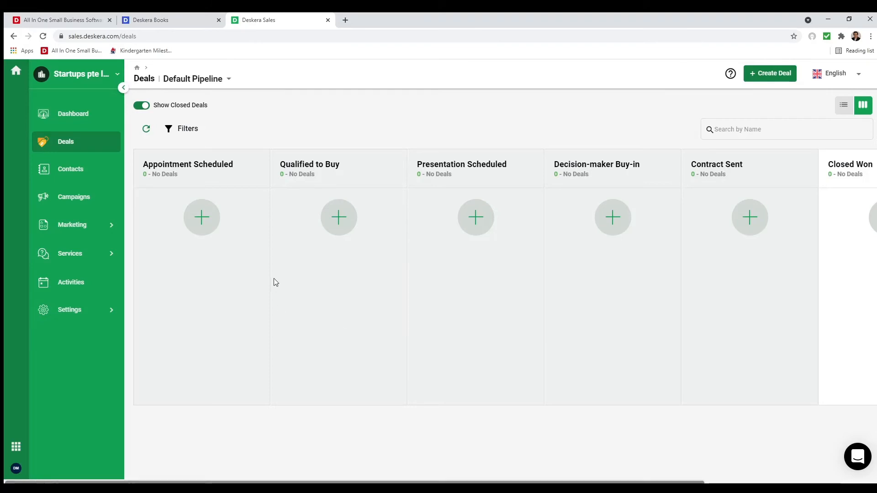
- Start a new deal named '50 Computer Sales' linked to the first listed organization
{"action": "left_click", "coordinate": [197, 214]}
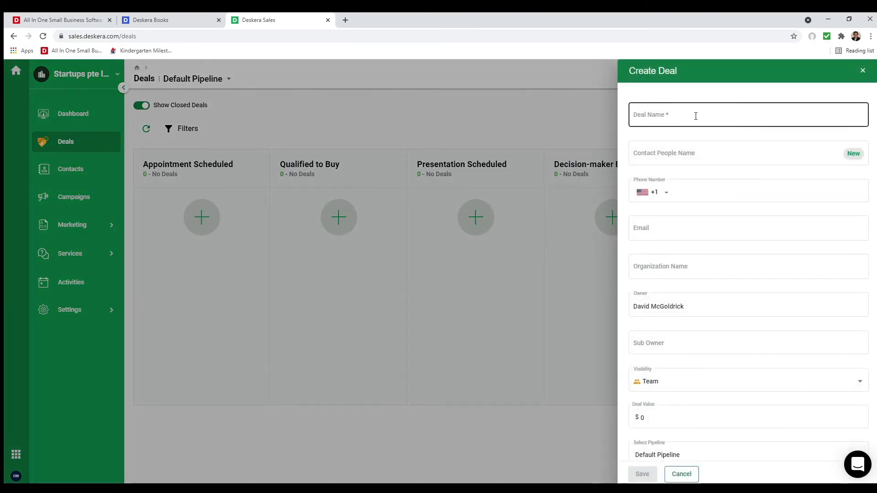
{"action": "left_click", "coordinate": [862, 72]}
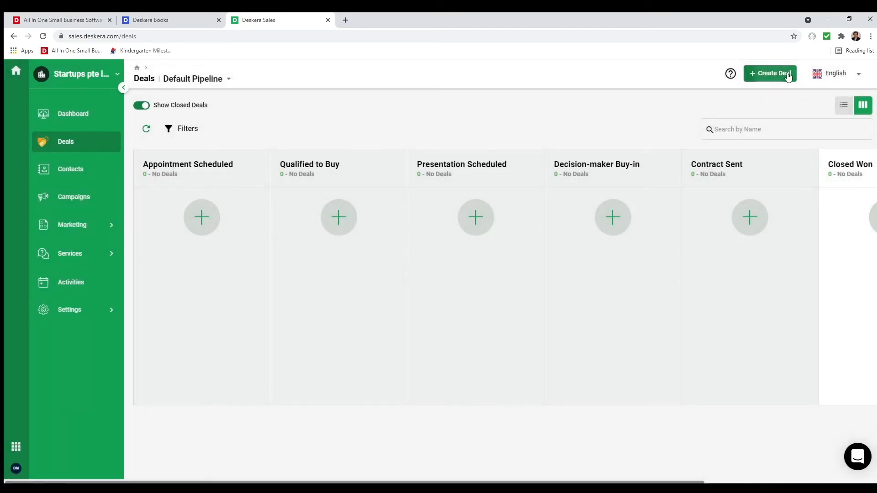
{"action": "left_click", "coordinate": [788, 76]}
{"action": "left_click", "coordinate": [679, 121]}
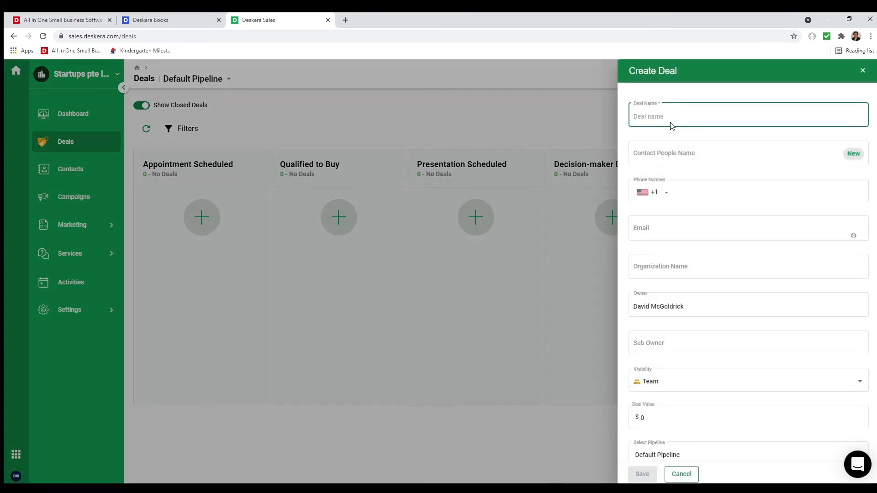
{"action": "type", "text": "50 Comp"}
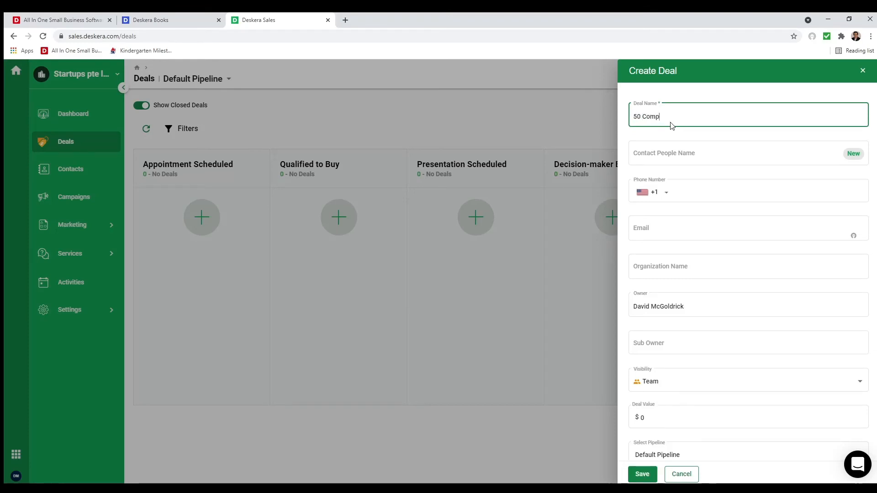
{"action": "type", "text": "uter Sales"}
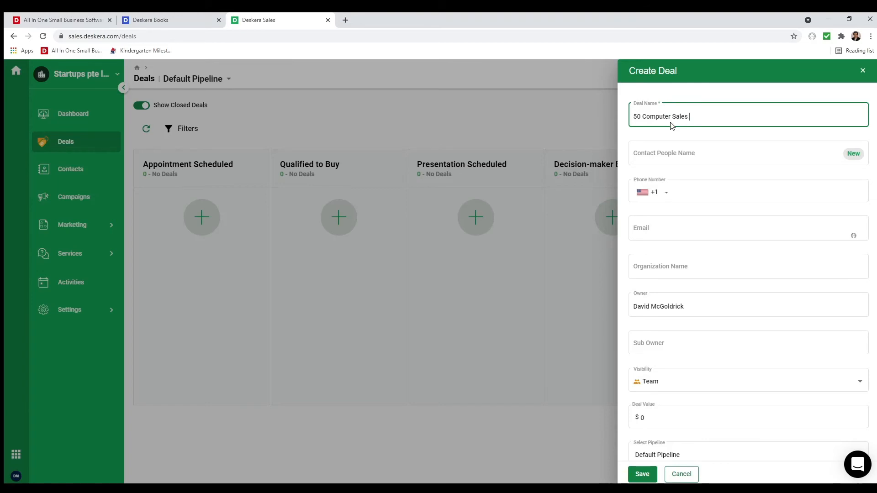
{"action": "left_click", "coordinate": [680, 267]}
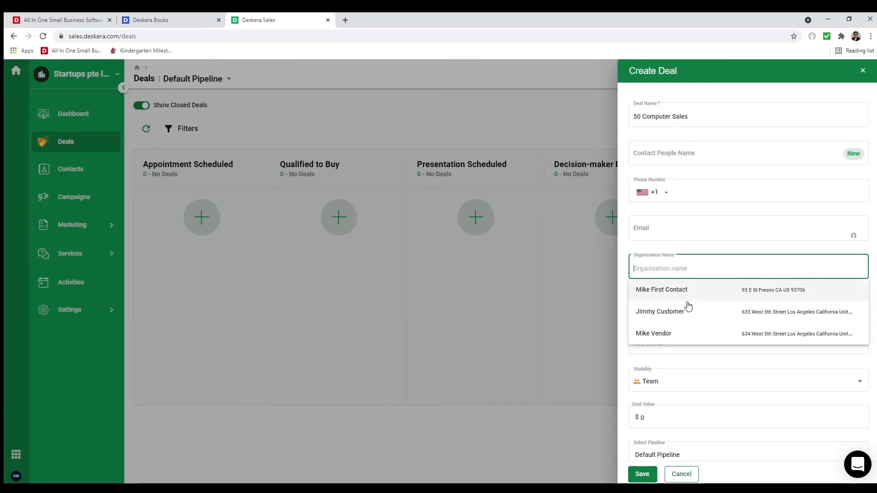
{"action": "left_click", "coordinate": [691, 292]}
- Enter the contact person's name and a 10,000 deal value, then save the deal
{"action": "left_click", "coordinate": [679, 154]}
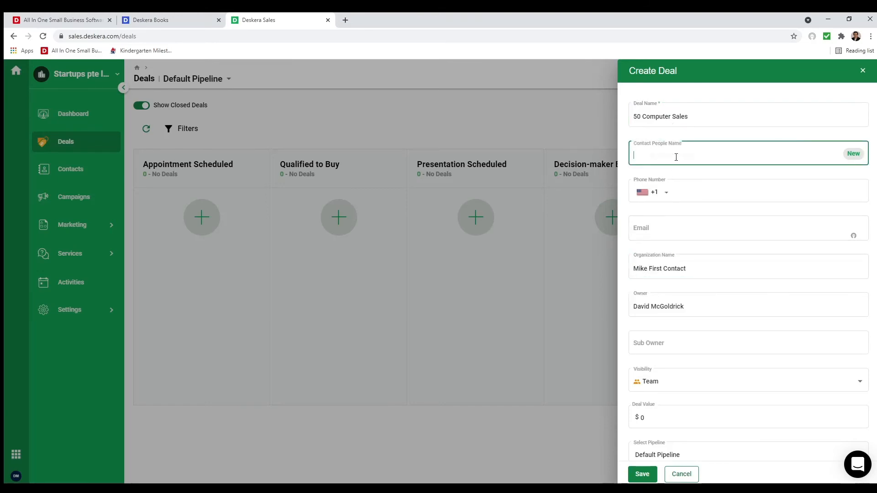
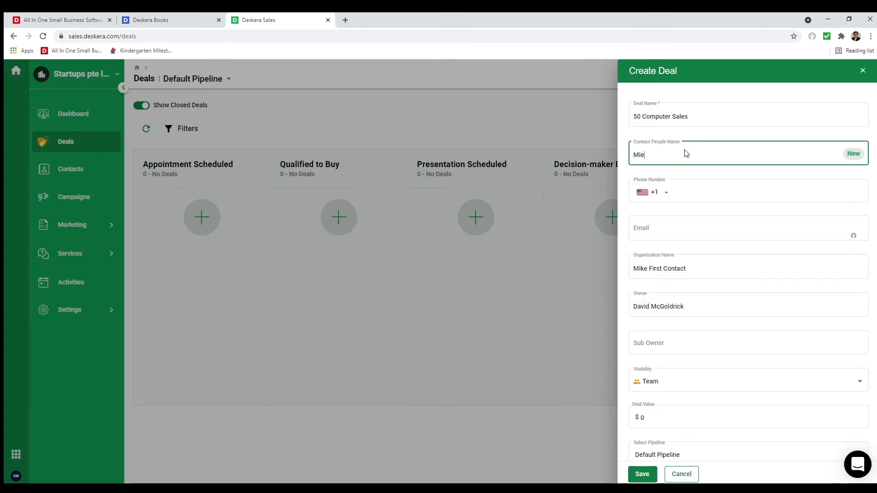
{"action": "scroll", "coordinate": [767, 342], "scroll_direction": "down", "scroll_amount": 3}
{"action": "left_click", "coordinate": [672, 261]}
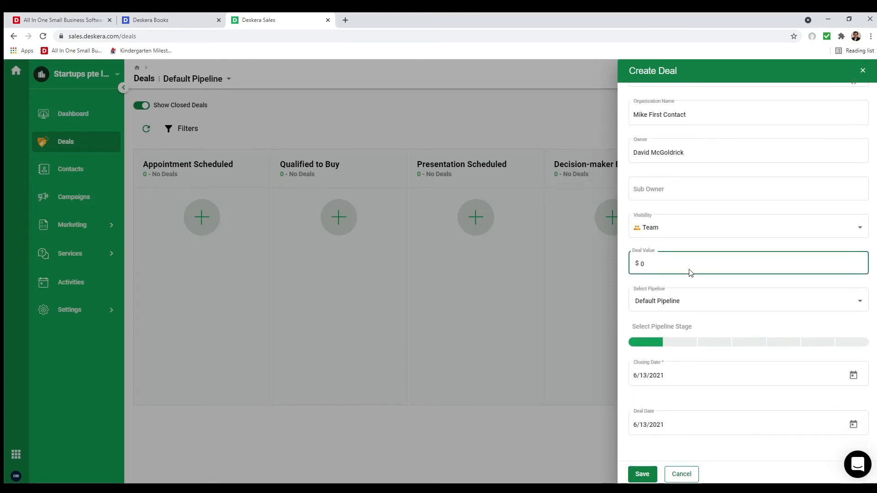
{"action": "type", "text": "1,000"}
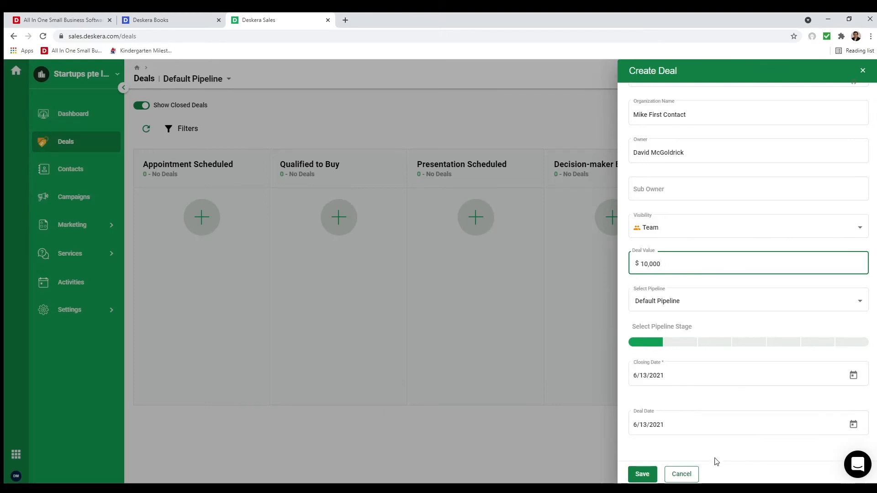
{"action": "left_click", "coordinate": [642, 474]}
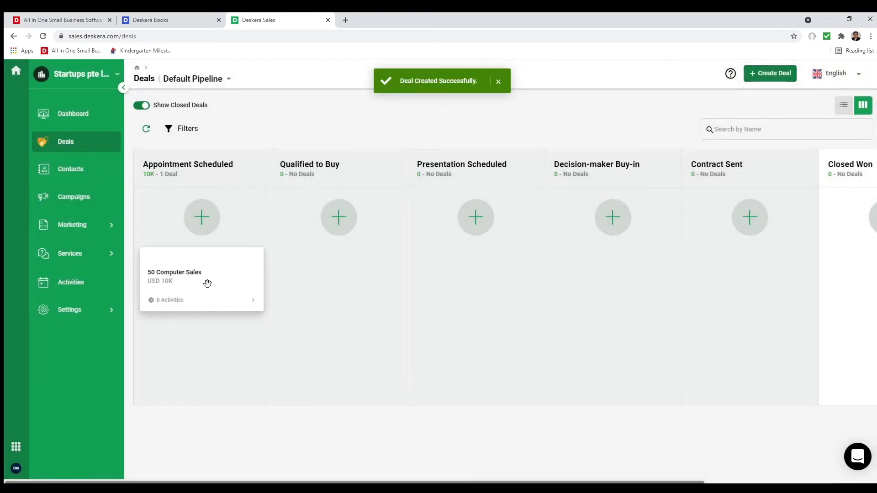
- Open the 50 Computer Sales deal and start a new activity from its Activities
{"action": "left_click", "coordinate": [207, 284]}
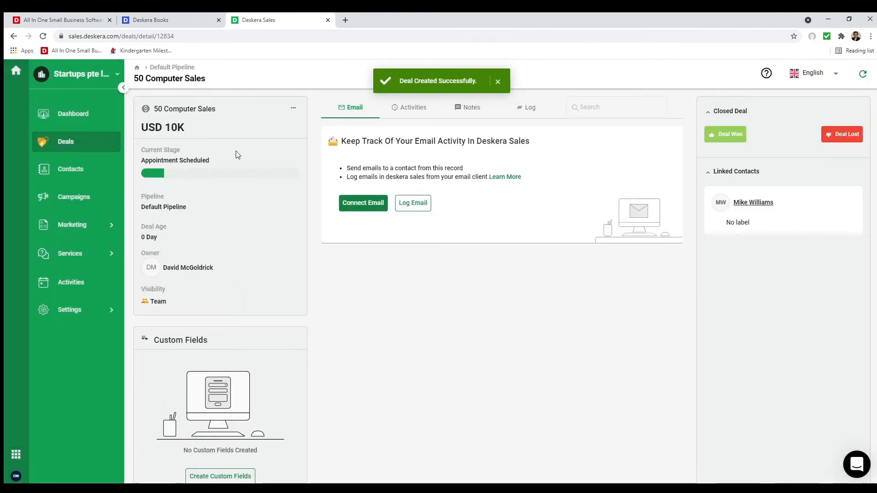
{"action": "scroll", "coordinate": [231, 234], "scroll_direction": "down", "scroll_amount": 1}
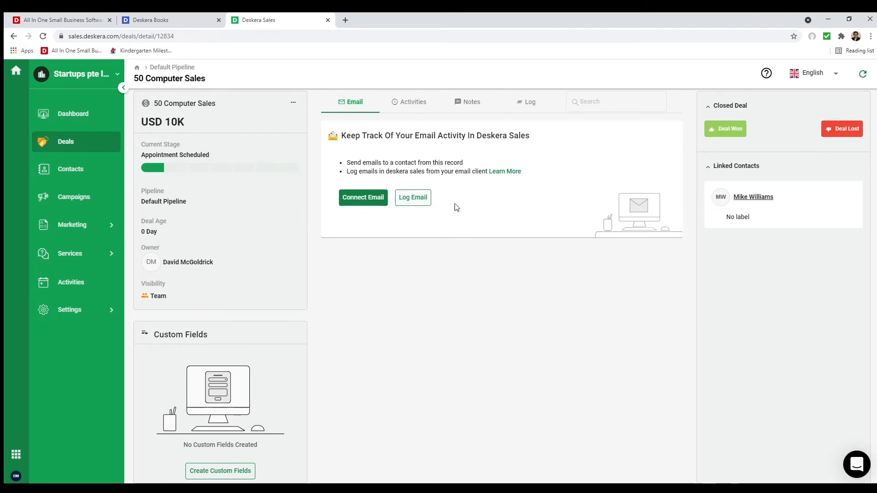
{"action": "left_click", "coordinate": [413, 197]}
{"action": "left_click", "coordinate": [412, 104]}
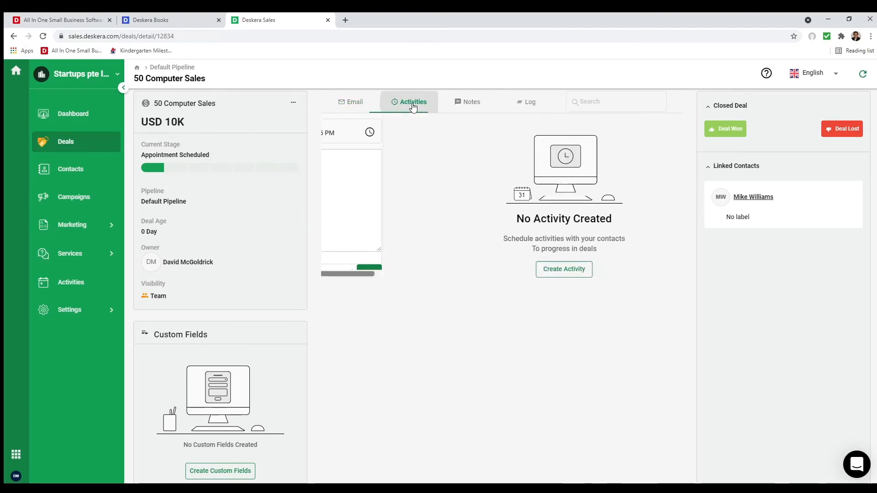
{"action": "left_click", "coordinate": [522, 268]}
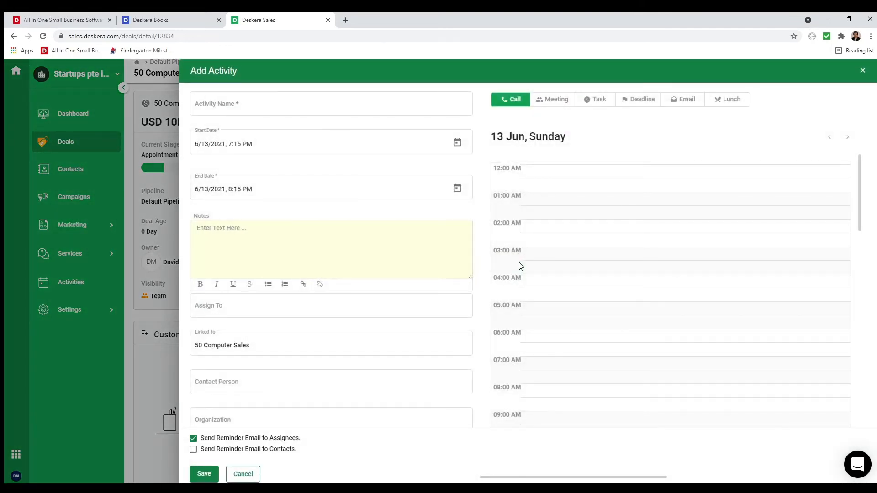
{"action": "left_click", "coordinate": [297, 98]}
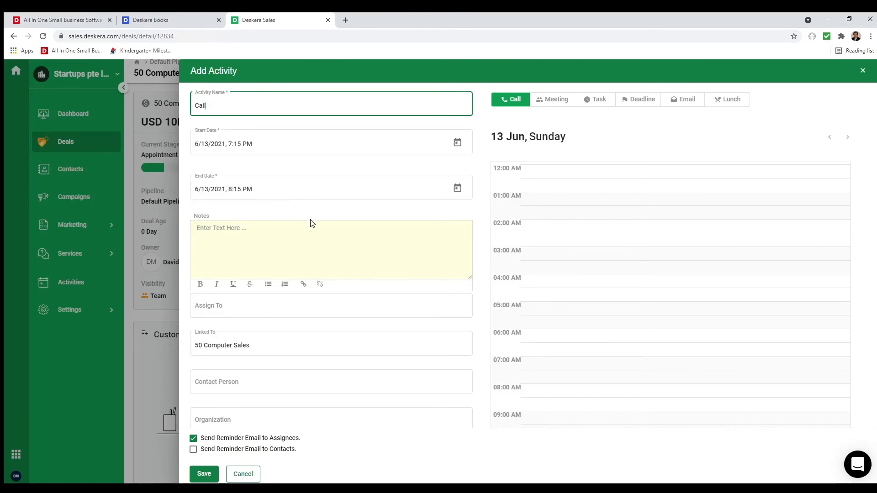
- Assign the activity to the deal owner, fill in contact and organization, disable assignee reminders
{"action": "left_click", "coordinate": [215, 307]}
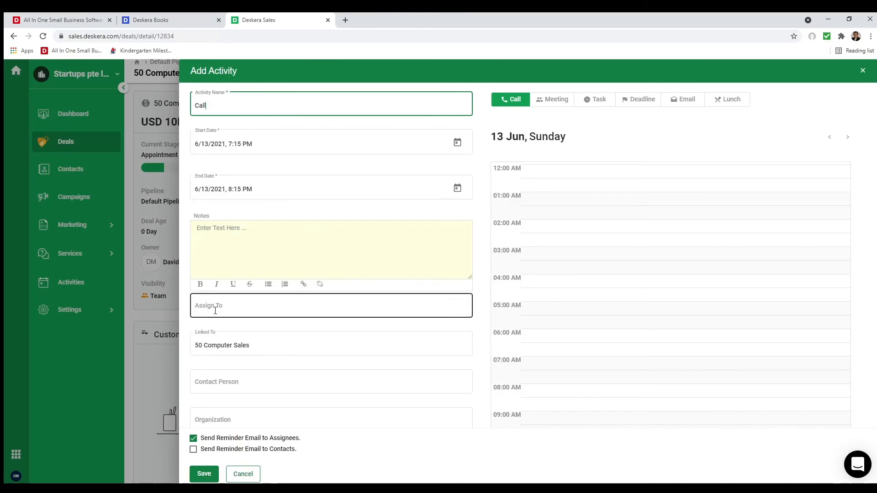
{"action": "left_click", "coordinate": [245, 336]}
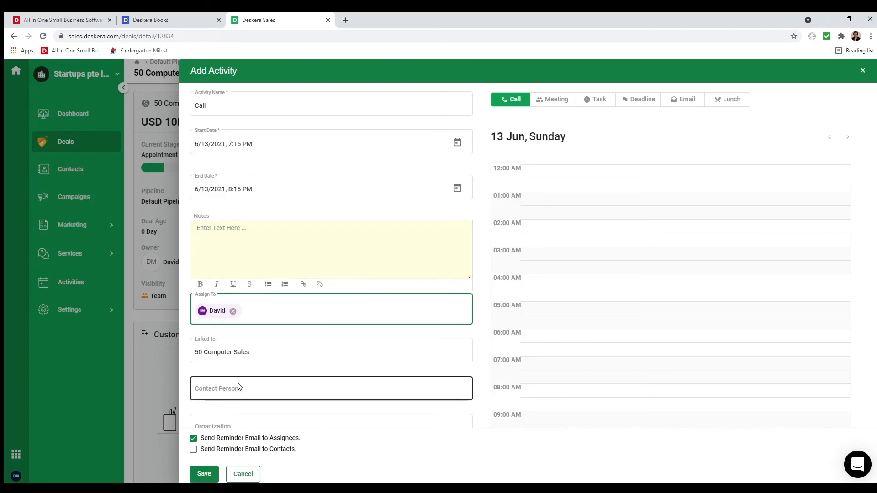
{"action": "scroll", "coordinate": [231, 361], "scroll_direction": "down", "scroll_amount": 2}
{"action": "left_click", "coordinate": [227, 336]}
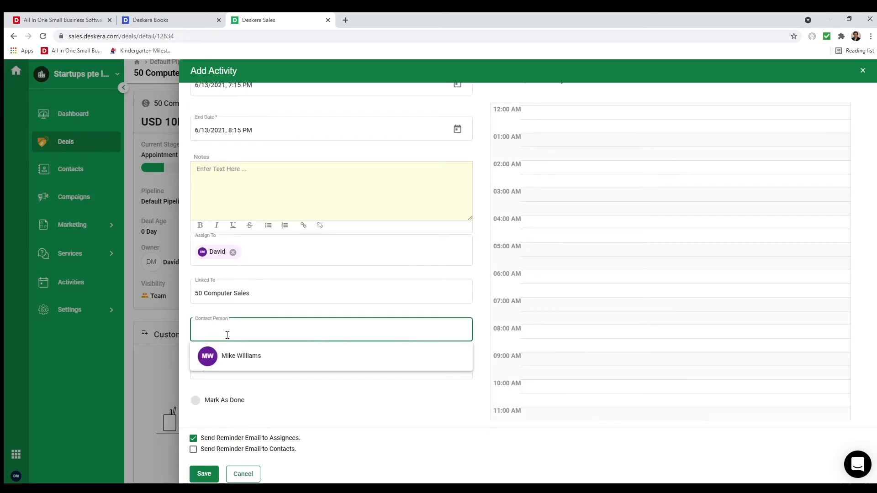
{"action": "left_click", "coordinate": [230, 359]}
{"action": "left_click", "coordinate": [234, 369]}
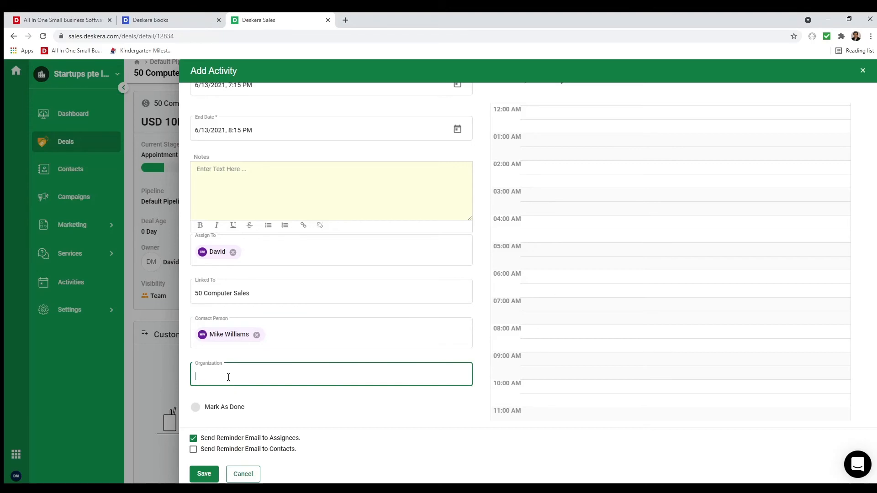
{"action": "type", "text": "m"}
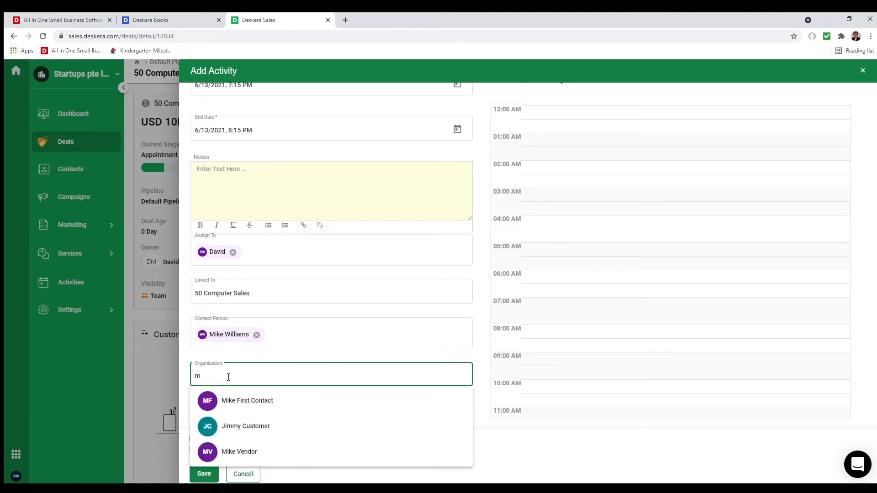
{"action": "left_click", "coordinate": [246, 409]}
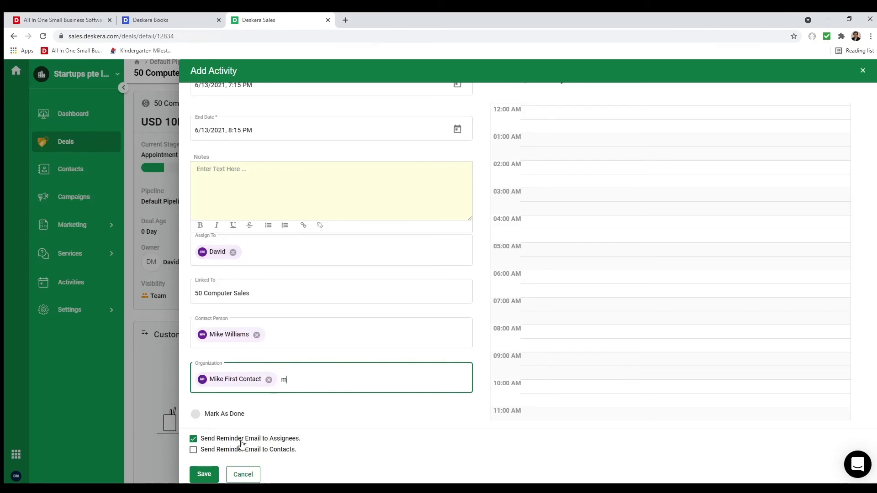
{"action": "left_click", "coordinate": [222, 440]}
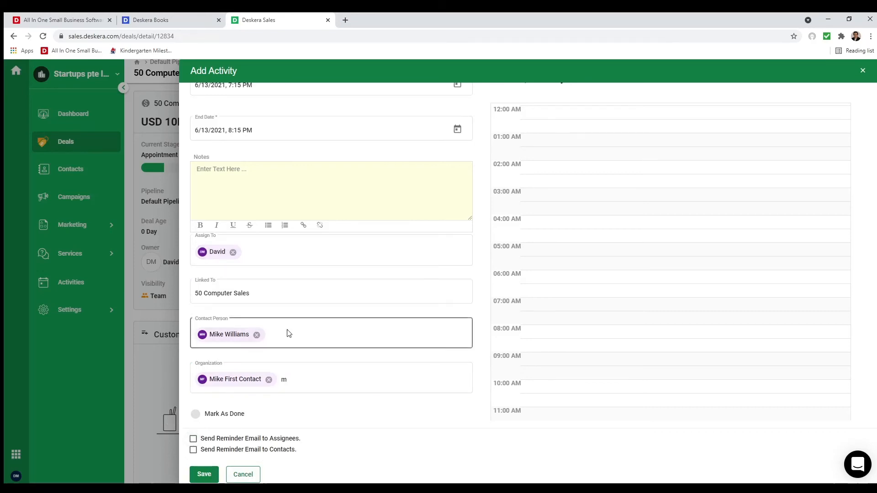
{"action": "left_click", "coordinate": [309, 426]}
{"action": "scroll", "coordinate": [314, 418], "scroll_direction": "up", "scroll_amount": 2}
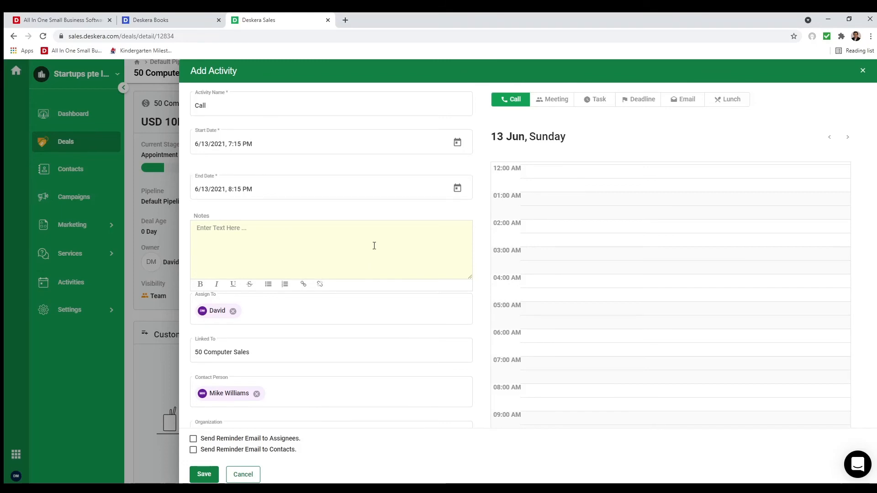
- Set the Call's start to 6/14 at 12:00 PM and save it
{"action": "left_click", "coordinate": [458, 142]}
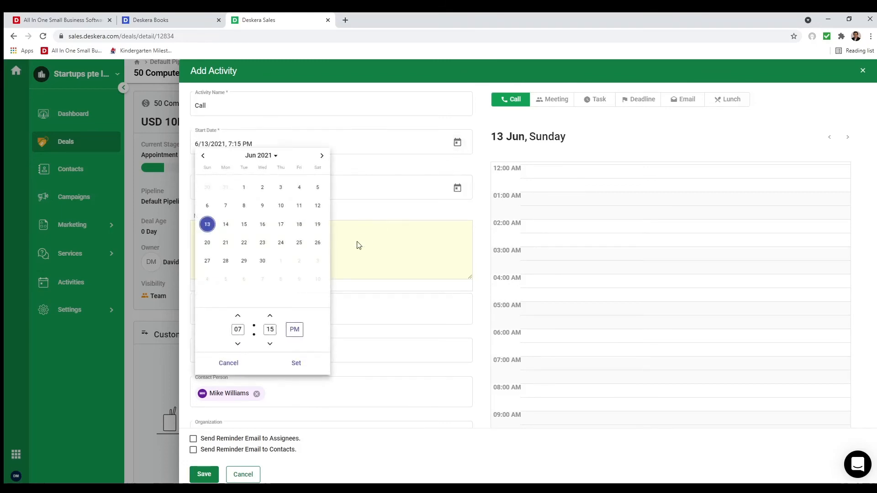
{"action": "left_click", "coordinate": [226, 225]}
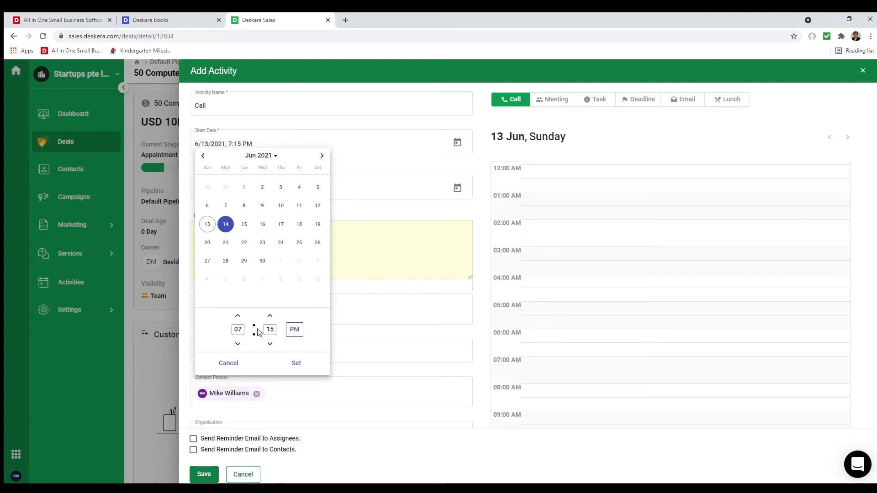
{"action": "left_click", "coordinate": [238, 329]}
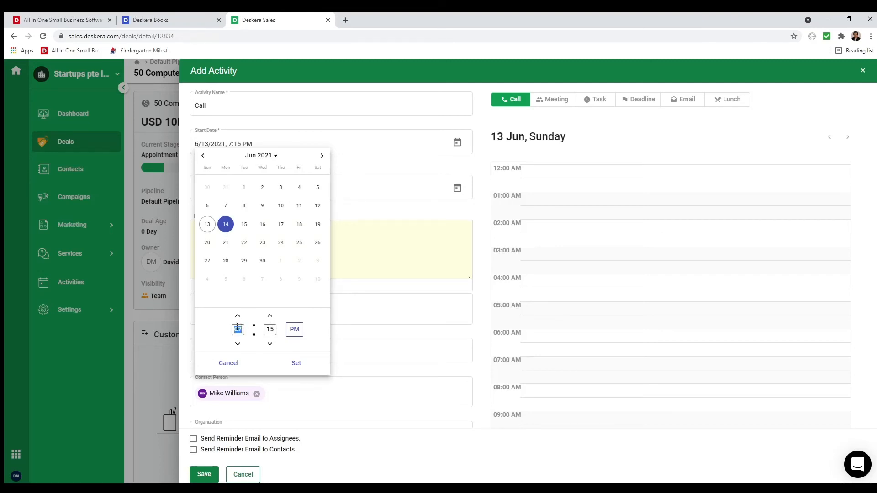
{"action": "left_click", "coordinate": [267, 330]}
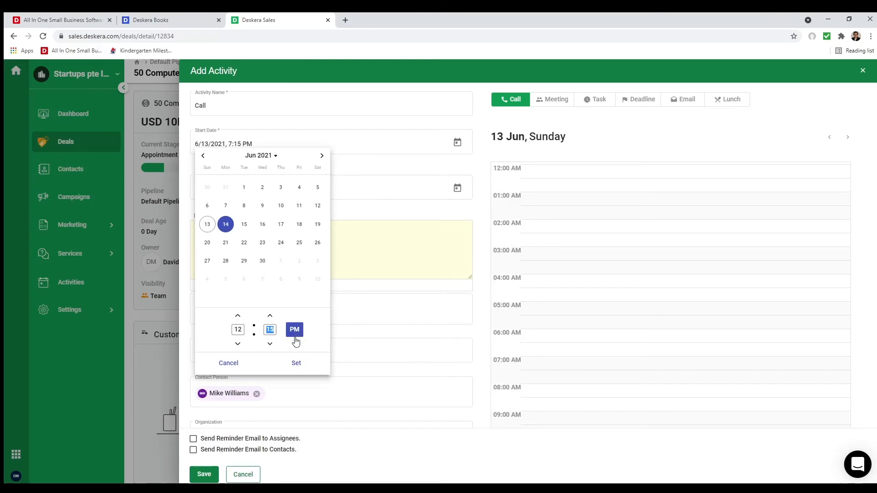
{"action": "type", "text": "00"}
{"action": "left_click", "coordinate": [296, 365]}
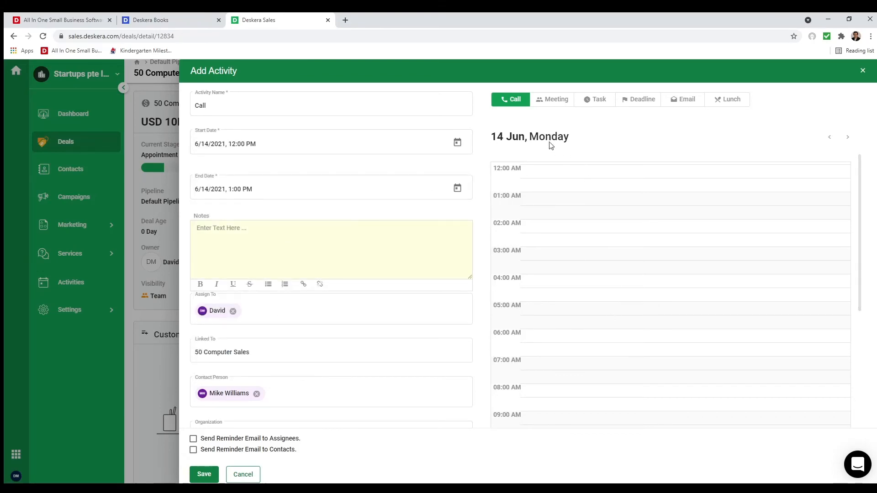
{"action": "scroll", "coordinate": [572, 277], "scroll_direction": "down", "scroll_amount": 6}
{"action": "scroll", "coordinate": [365, 355], "scroll_direction": "down", "scroll_amount": 1}
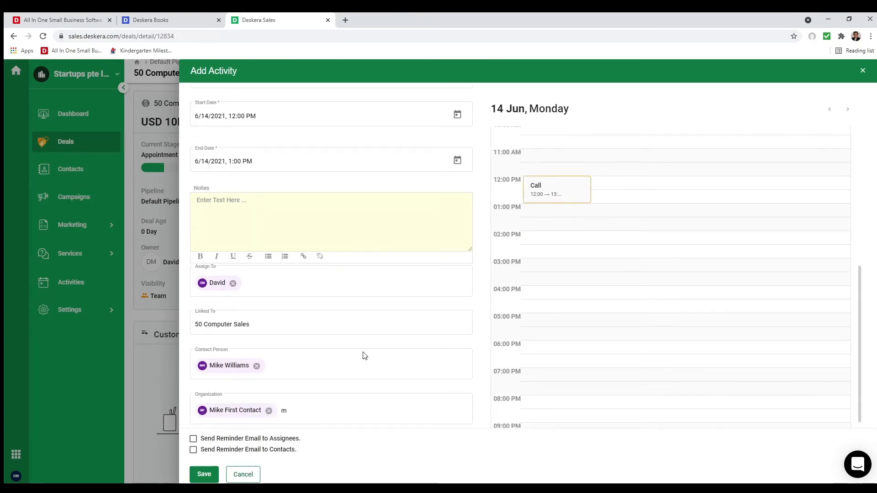
{"action": "left_click", "coordinate": [192, 468]}
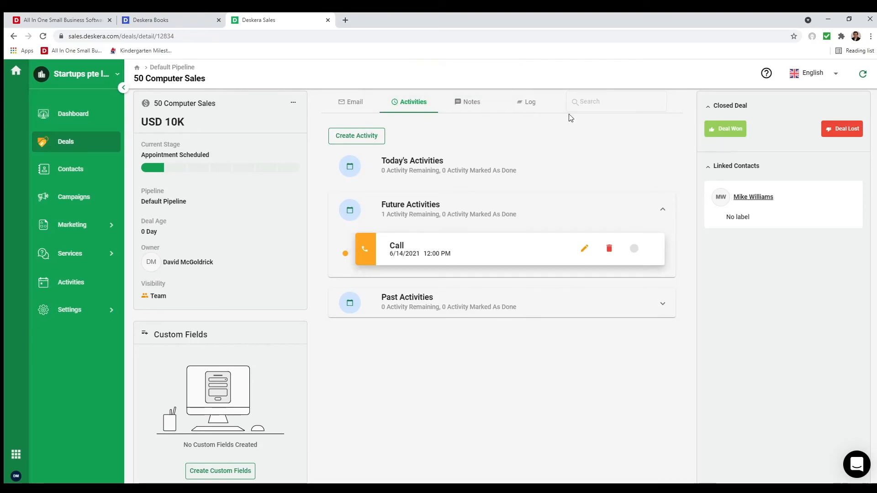
- Review the deal's Notes and Log, then drag its card to Contract Sent and back
{"action": "left_click", "coordinate": [470, 102]}
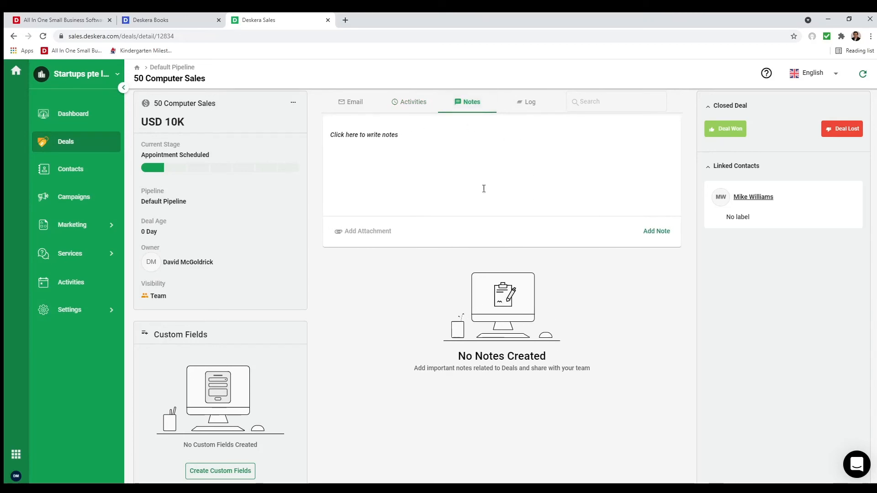
{"action": "left_click", "coordinate": [529, 103]}
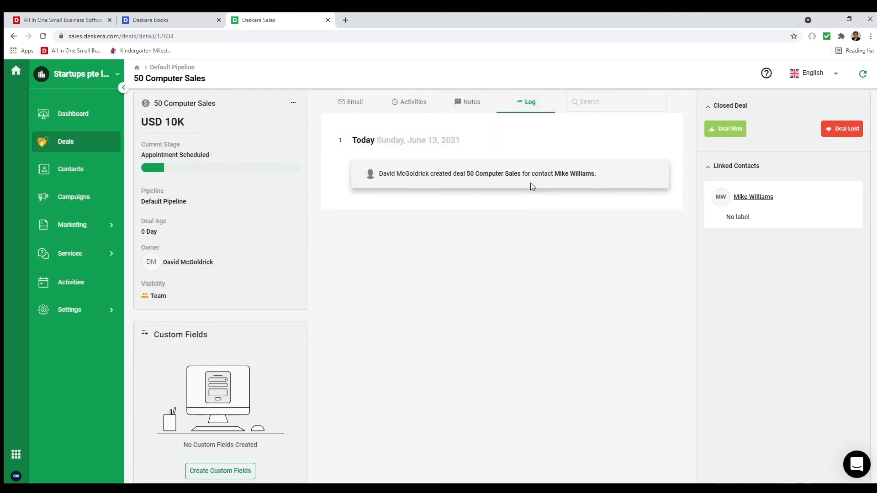
{"action": "left_click", "coordinate": [87, 144]}
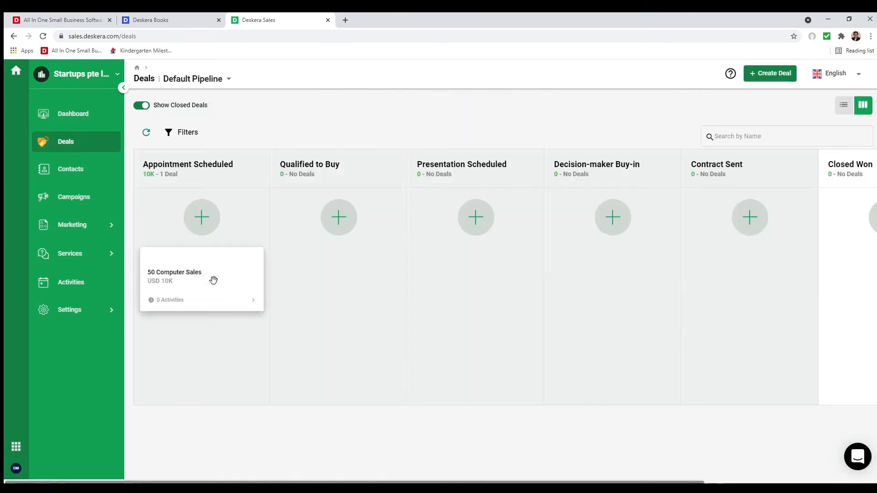
{"action": "left_click_drag", "start_coordinate": [213, 280], "coordinate": [726, 284]}
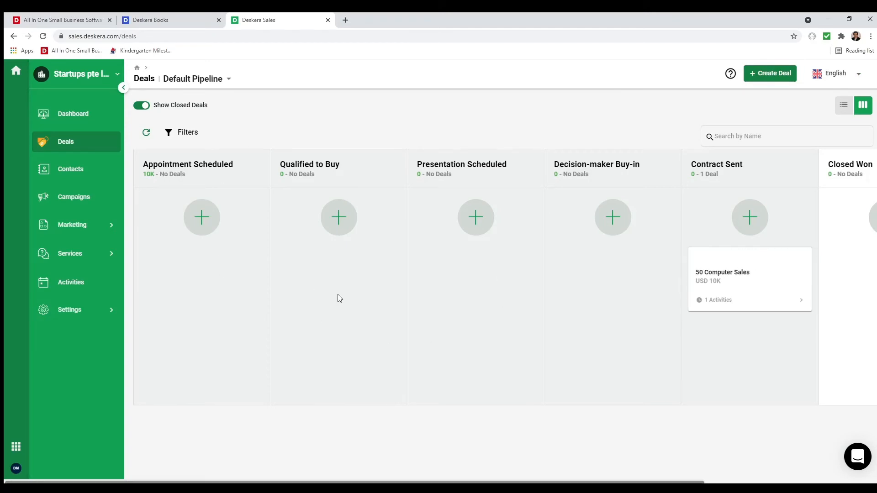
{"action": "left_click_drag", "start_coordinate": [765, 253], "coordinate": [777, 288]}
- Drag the 50 Computer Sales deal into Contract Sent, open it, and mark it Deal Won
{"action": "left_click_drag", "start_coordinate": [689, 482], "coordinate": [863, 482]}
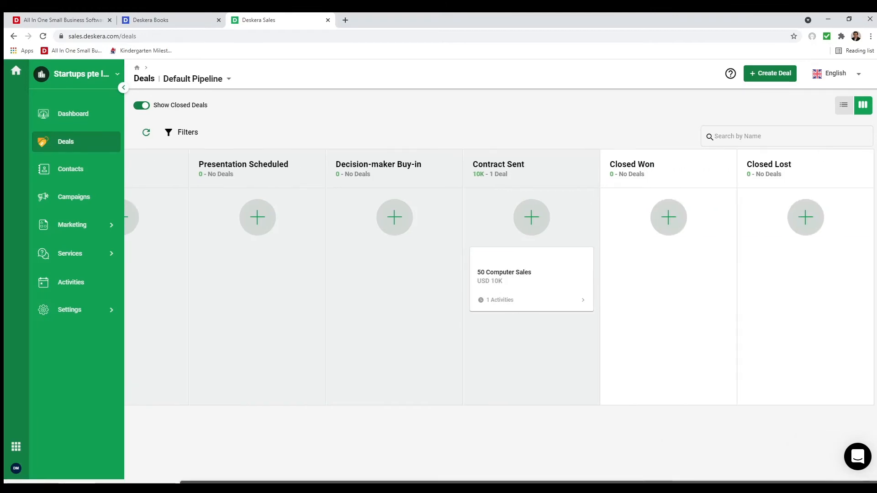
{"action": "left_click_drag", "start_coordinate": [517, 274], "coordinate": [551, 261]}
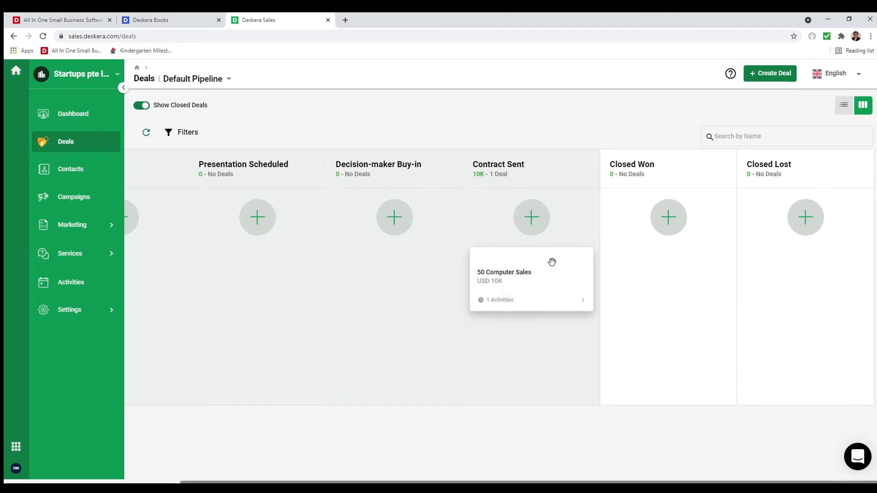
{"action": "left_click", "coordinate": [551, 264]}
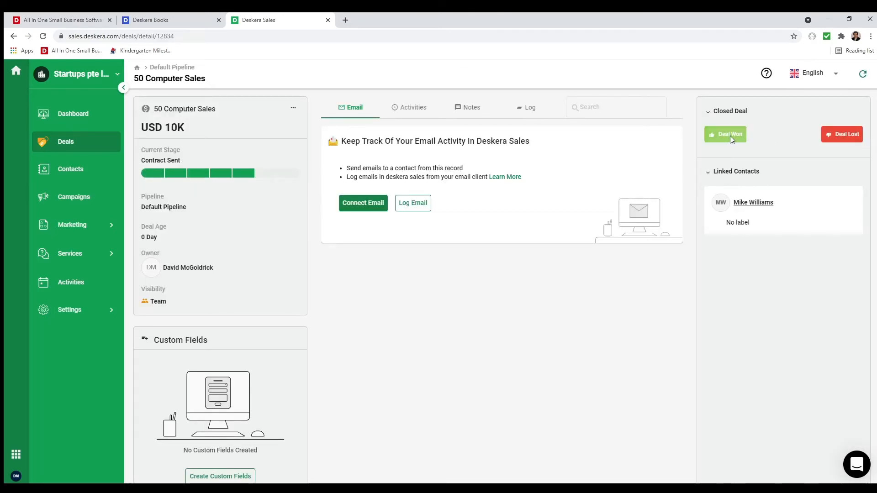
{"action": "left_click", "coordinate": [730, 137]}
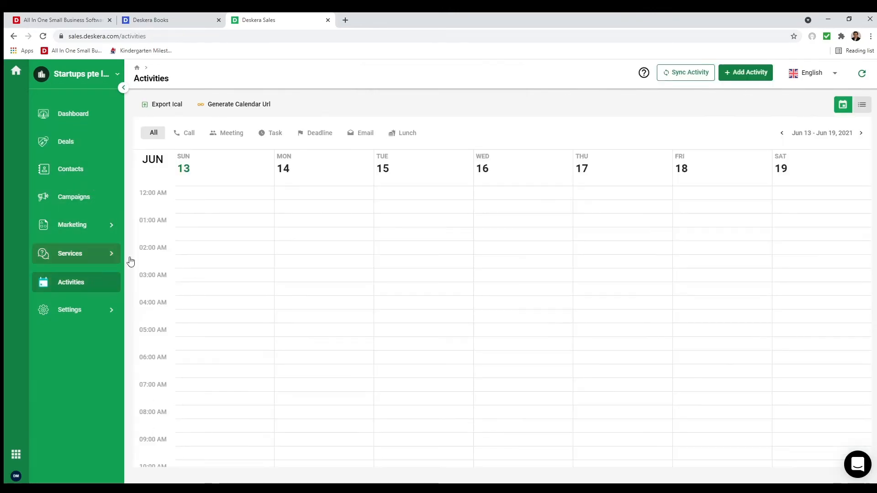
- Show the activities as a list filtered to Call and To-Do items
{"action": "scroll", "coordinate": [348, 299], "scroll_direction": "down", "scroll_amount": 5}
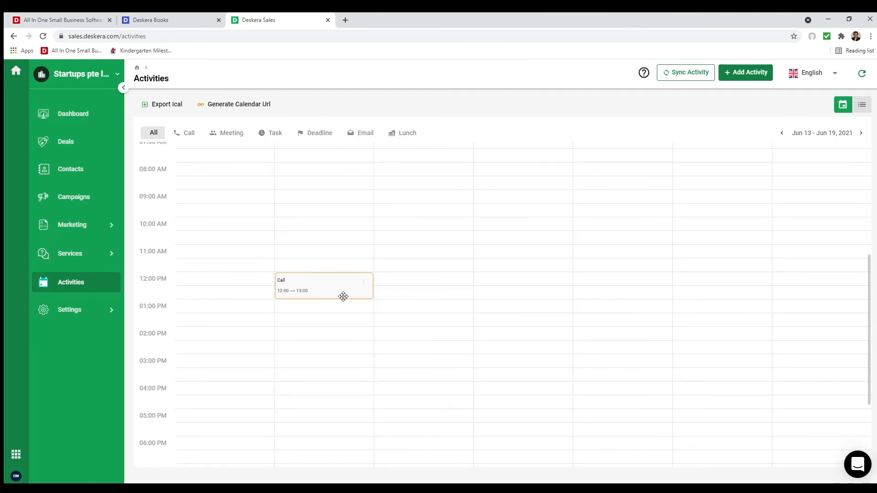
{"action": "scroll", "coordinate": [343, 297], "scroll_direction": "up", "scroll_amount": 4}
{"action": "scroll", "coordinate": [344, 299], "scroll_direction": "down", "scroll_amount": 4}
{"action": "scroll", "coordinate": [324, 314], "scroll_direction": "up", "scroll_amount": 4}
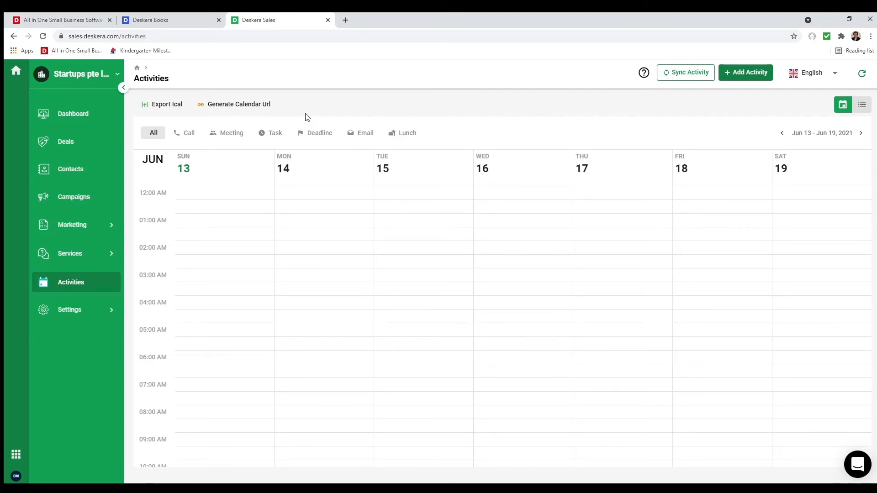
{"action": "left_click", "coordinate": [867, 106]}
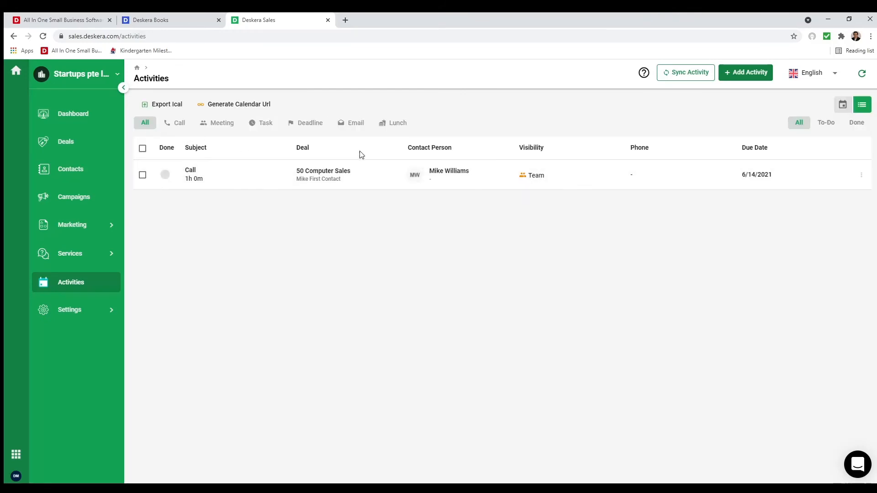
{"action": "left_click", "coordinate": [181, 124]}
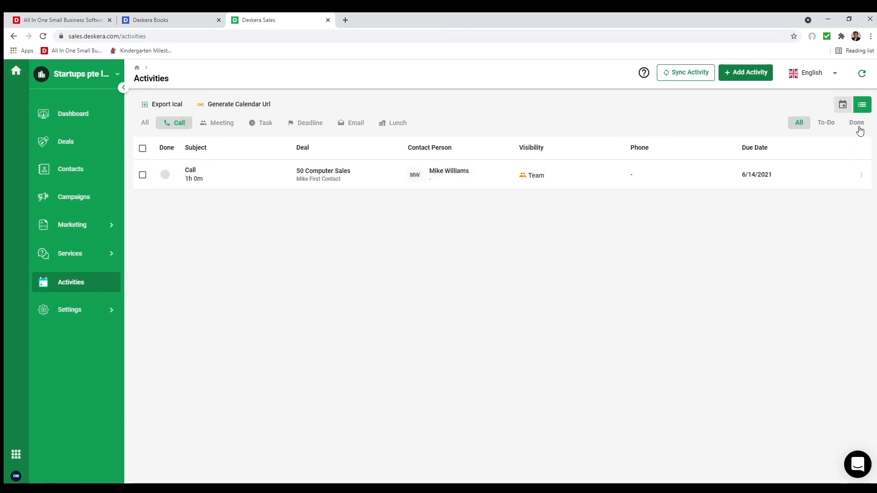
{"action": "left_click", "coordinate": [828, 124]}
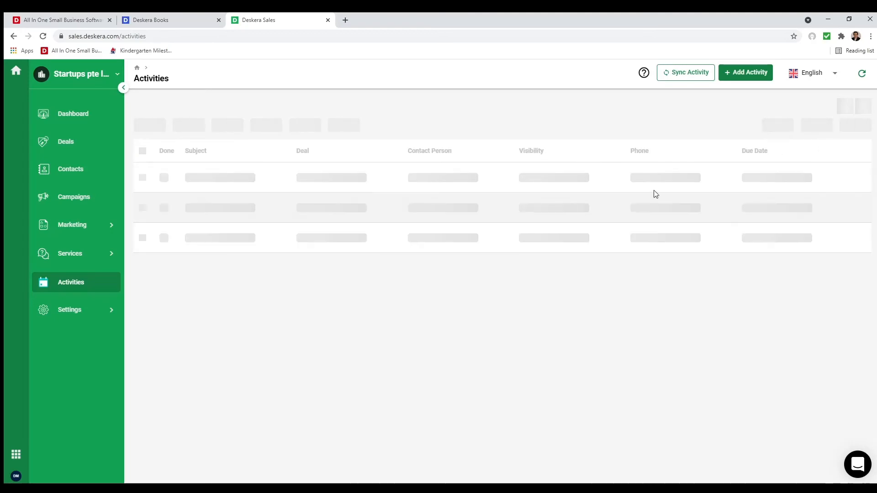
- Check the sales dashboard, then launch Deskera People from the app switcher
{"action": "left_click", "coordinate": [92, 121]}
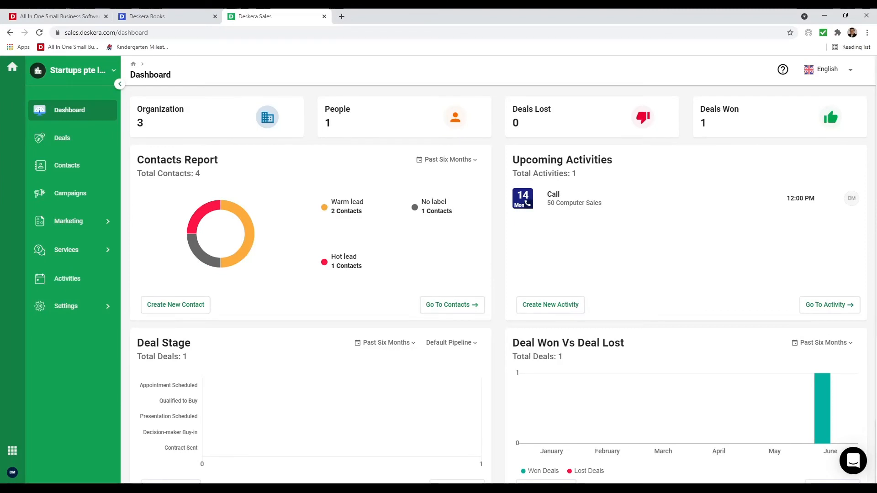
{"action": "left_click", "coordinate": [12, 453]}
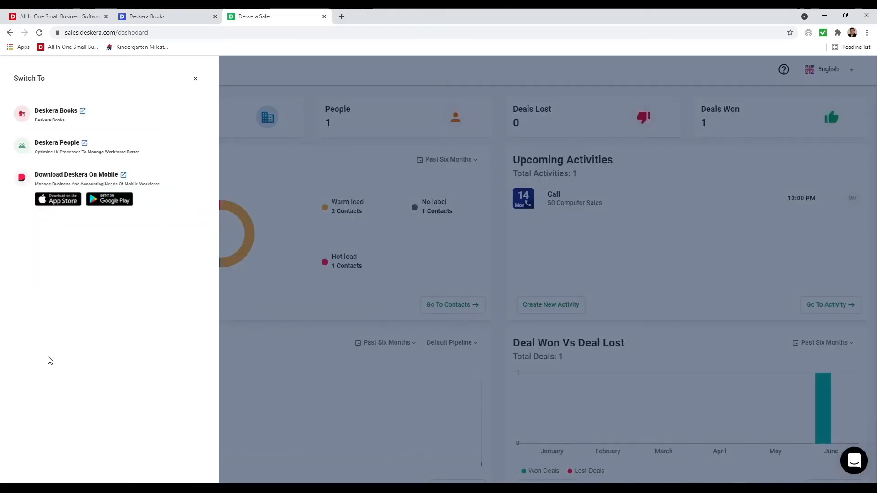
{"action": "left_click", "coordinate": [61, 144]}
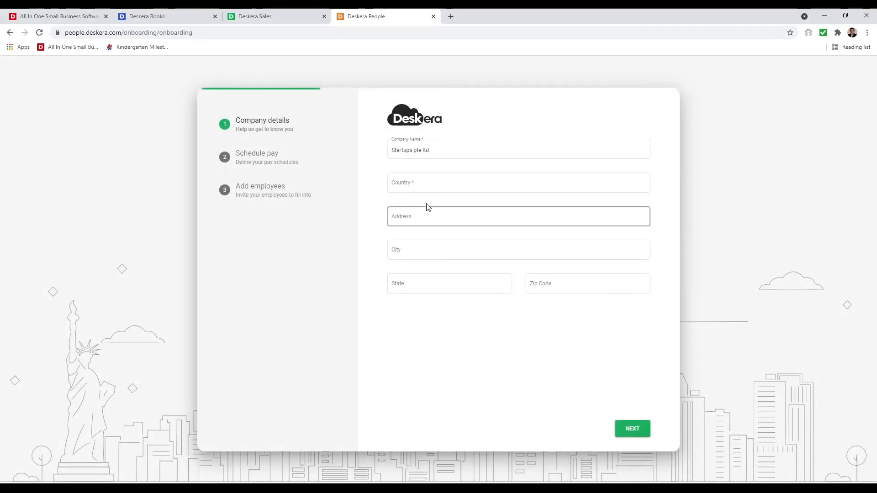
- Set the company country to United States of America and auto-fill the suggested Fresno address
{"action": "left_click", "coordinate": [430, 189]}
{"action": "type", "text": "un"}
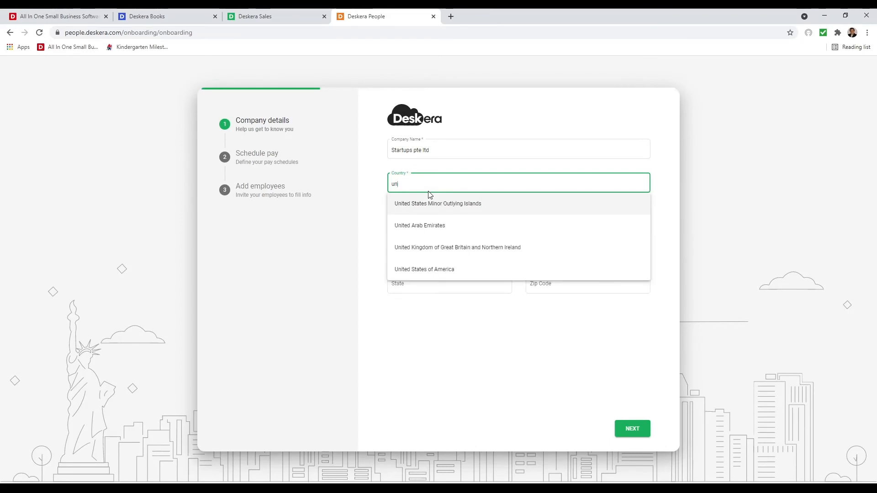
{"action": "left_click", "coordinate": [442, 270]}
{"action": "left_click", "coordinate": [416, 218]}
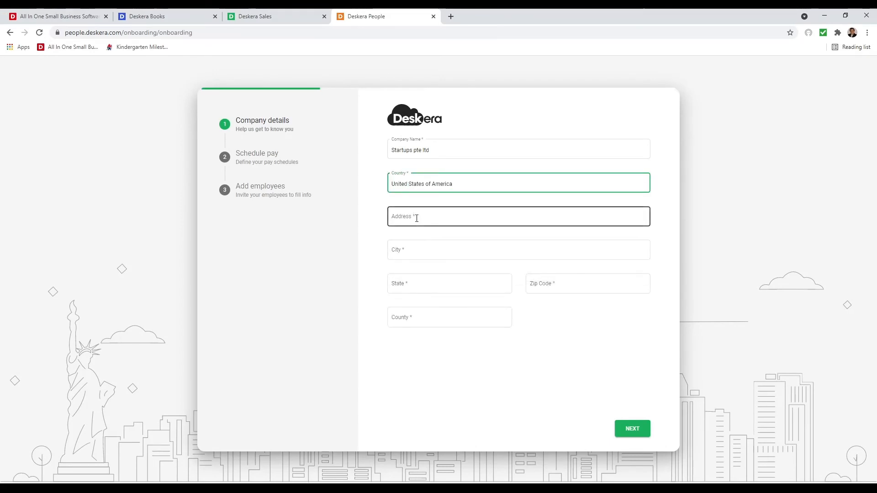
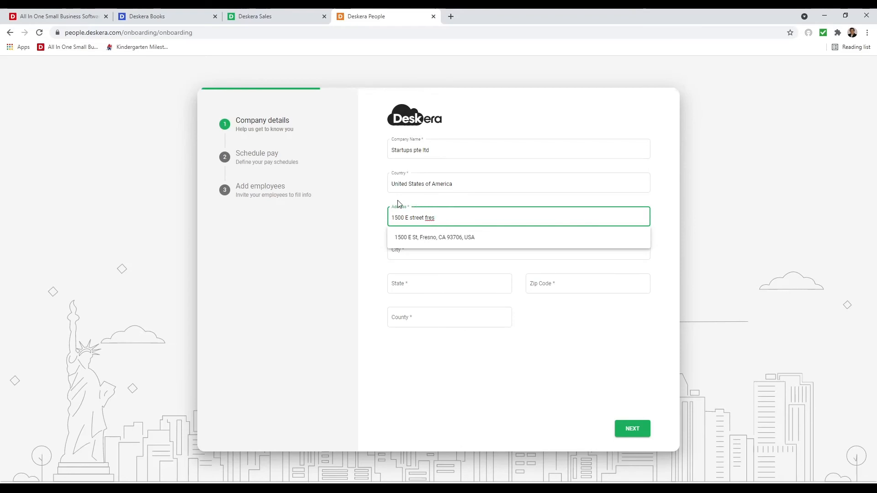
{"action": "left_click", "coordinate": [428, 238]}
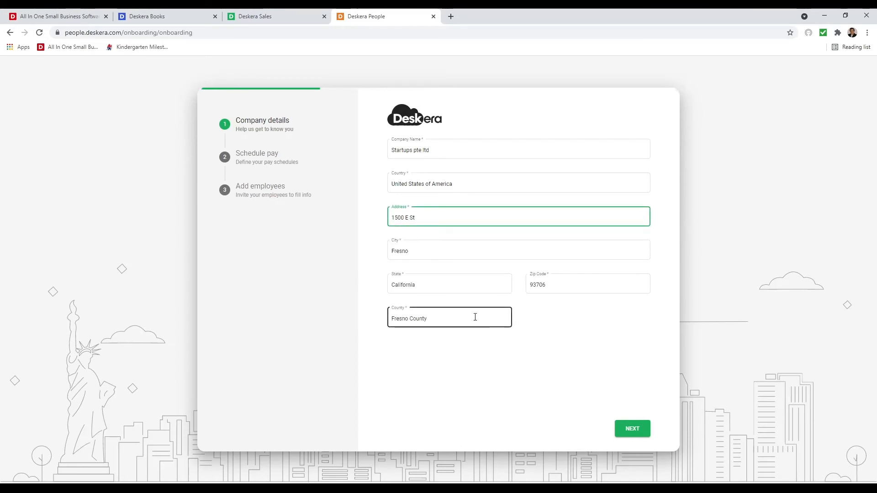
{"action": "left_click", "coordinate": [632, 428]}
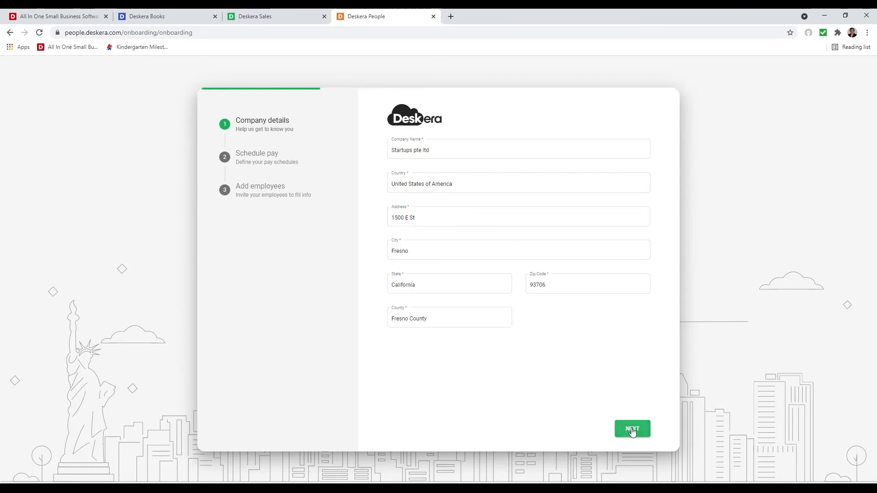
- Create a 'Monthly' pay schedule with a Monthly pay period, paid on the last working day
{"action": "left_click", "coordinate": [409, 149]}
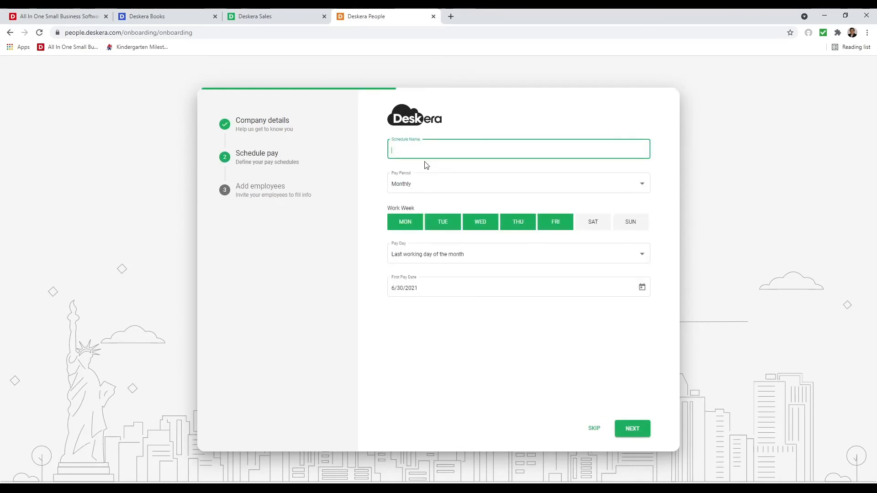
{"action": "type", "text": "Monthly"}
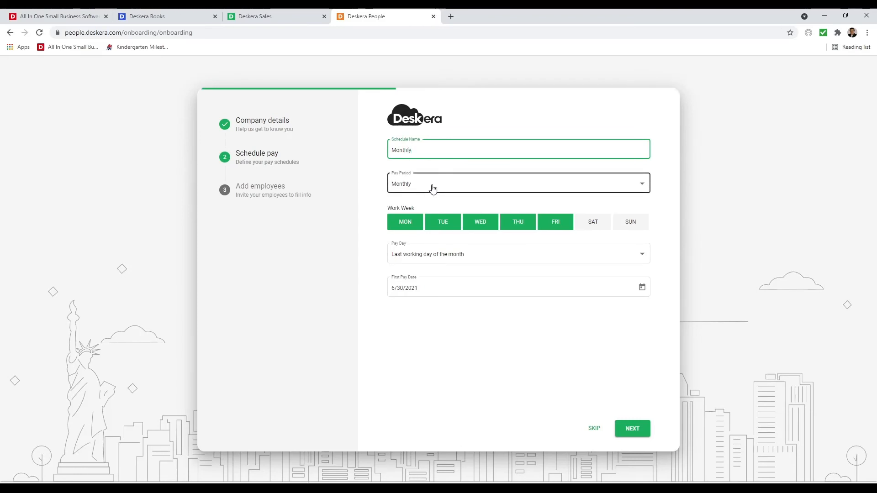
{"action": "left_click", "coordinate": [433, 190]}
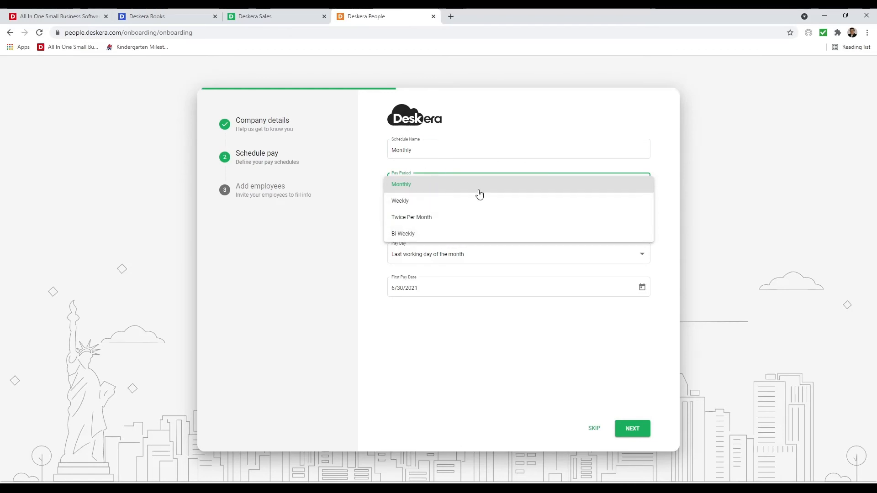
{"action": "left_click", "coordinate": [418, 185]}
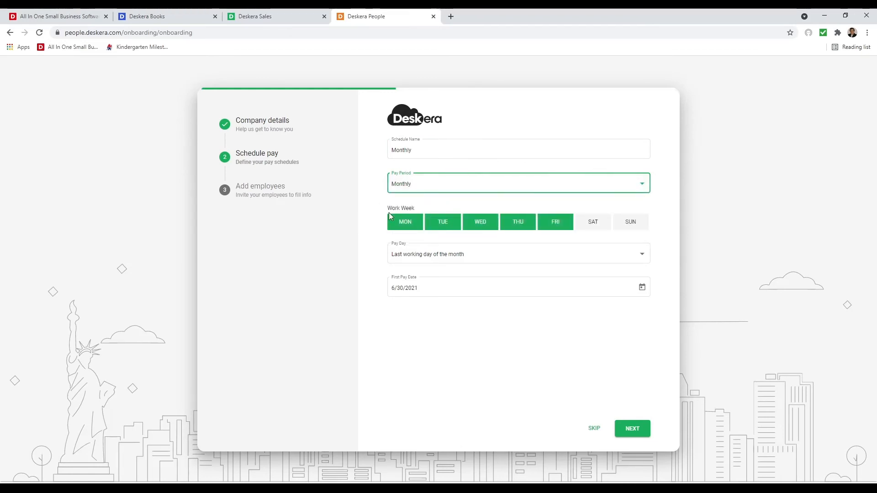
{"action": "left_click", "coordinate": [535, 256]}
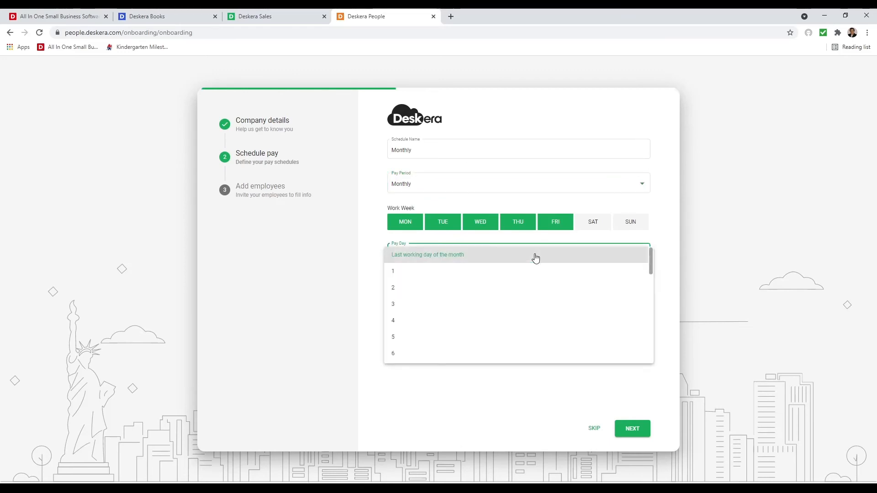
{"action": "left_click", "coordinate": [536, 258]}
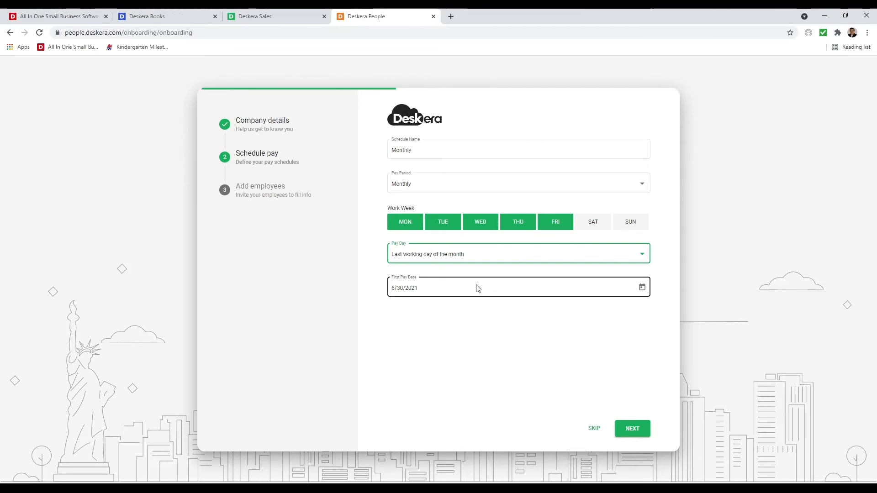
{"action": "left_click", "coordinate": [640, 433]}
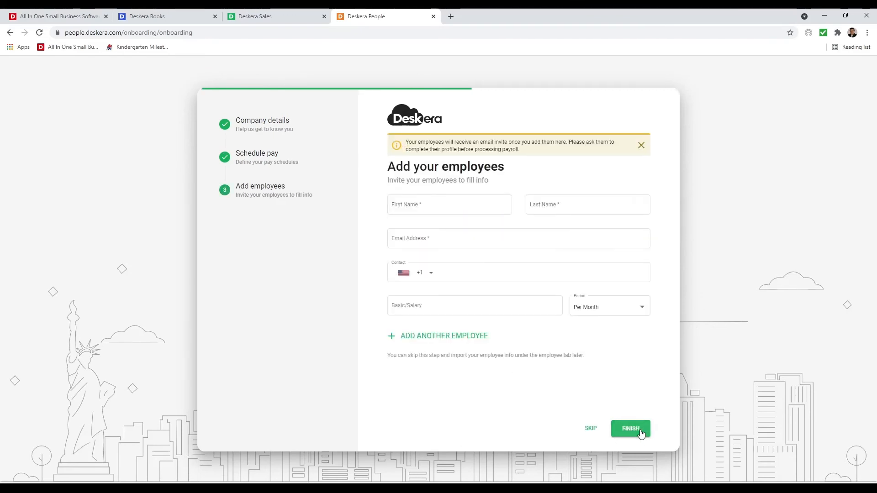
- Enter the employee's first name, last name and e-mail address
{"action": "left_click", "coordinate": [441, 204]}
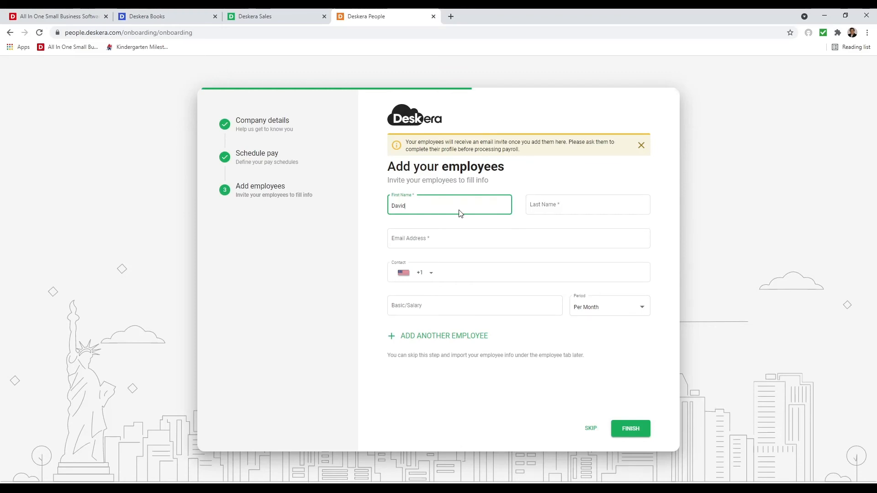
{"action": "key", "text": "Tab"}
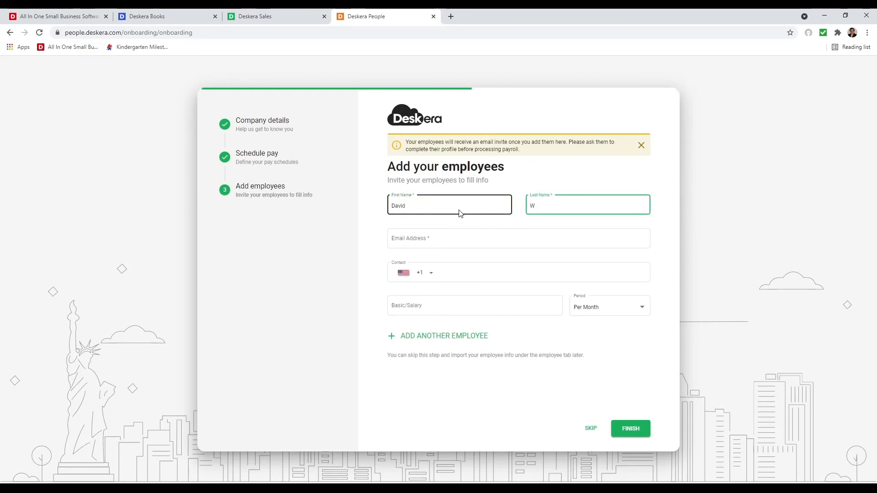
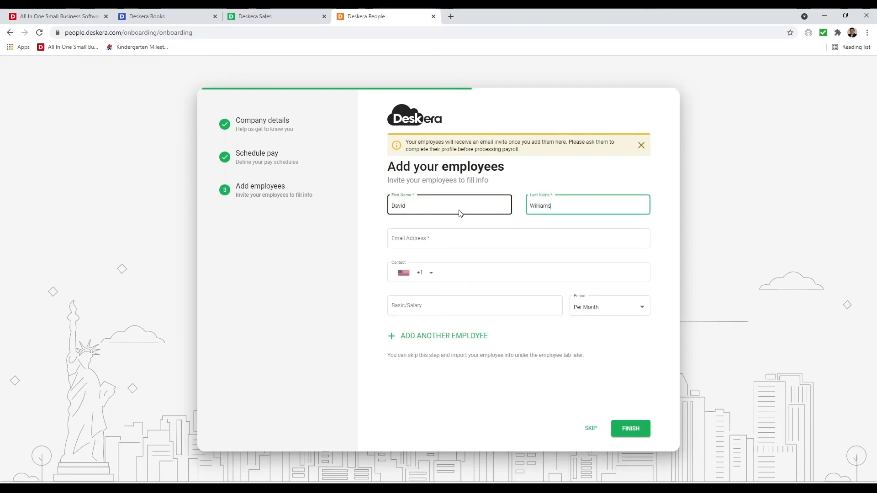
{"action": "left_click", "coordinate": [425, 238]}
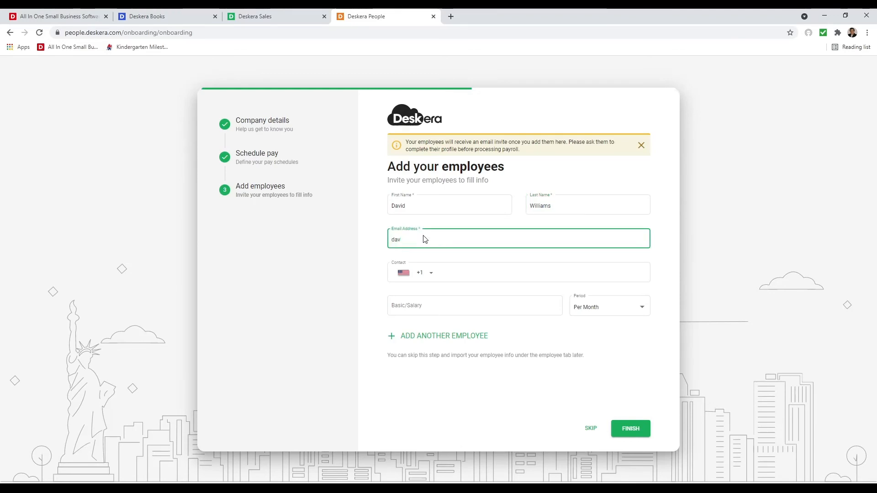
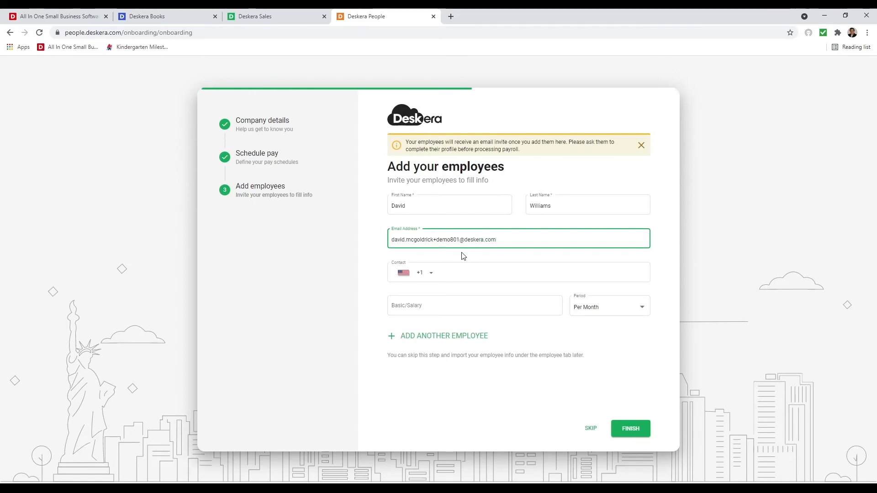
- Give the employee a 4,000 Per Month salary and finish onboarding
{"action": "left_click", "coordinate": [411, 307]}
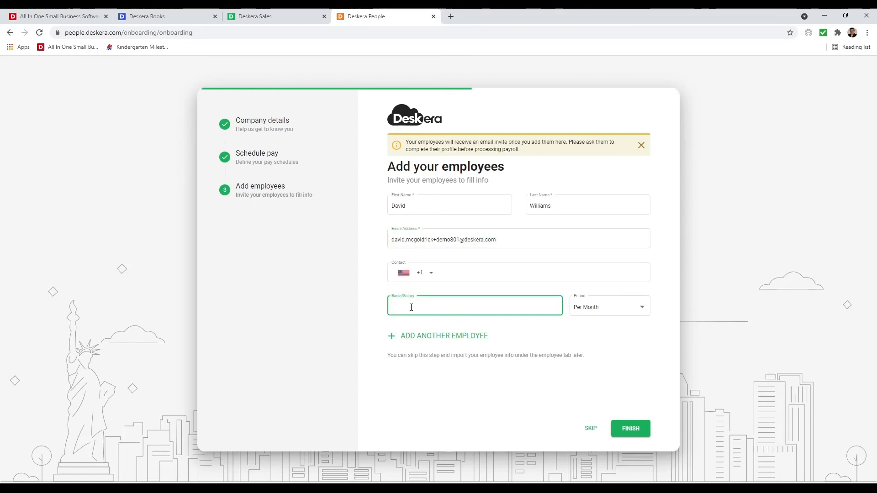
{"action": "type", "text": "4,"}
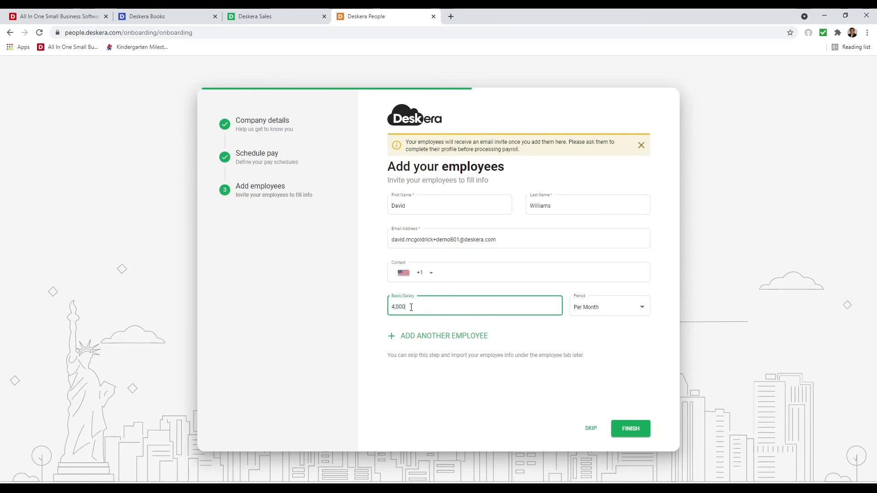
{"action": "type", "text": "000"}
{"action": "left_click", "coordinate": [595, 307]}
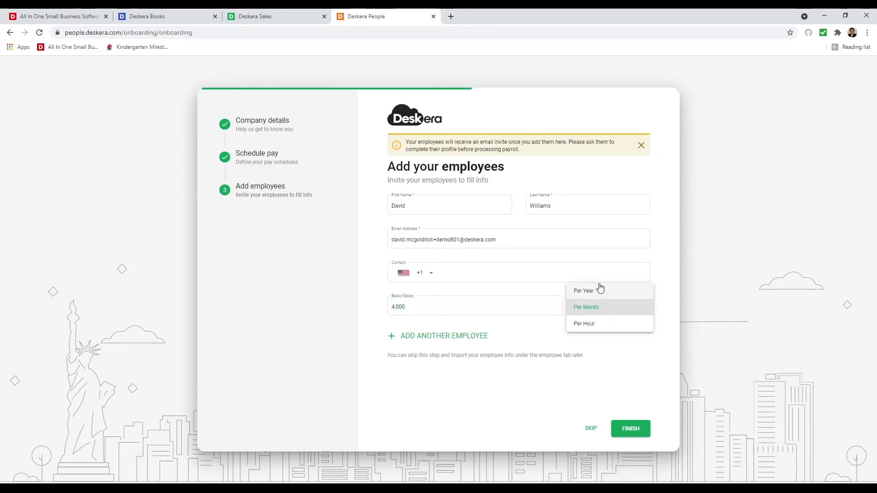
{"action": "left_click", "coordinate": [603, 309]}
{"action": "left_click", "coordinate": [424, 307]}
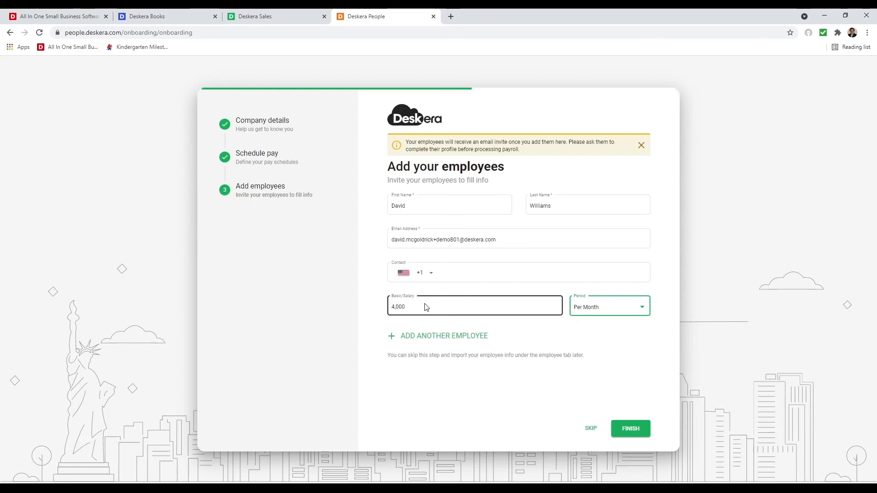
{"action": "left_click", "coordinate": [472, 341]}
{"action": "left_click", "coordinate": [641, 428]}
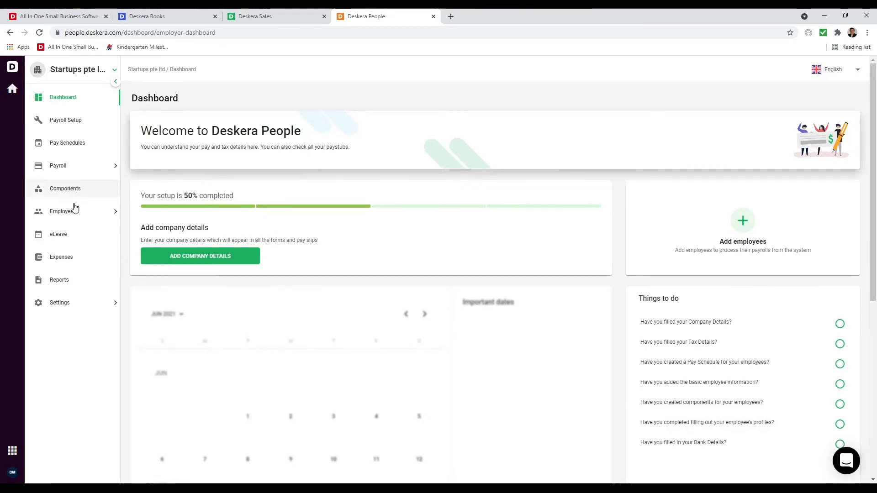
- Browse the company, performance and tax details settings pages
{"action": "left_click", "coordinate": [68, 302]}
{"action": "left_click", "coordinate": [82, 323]}
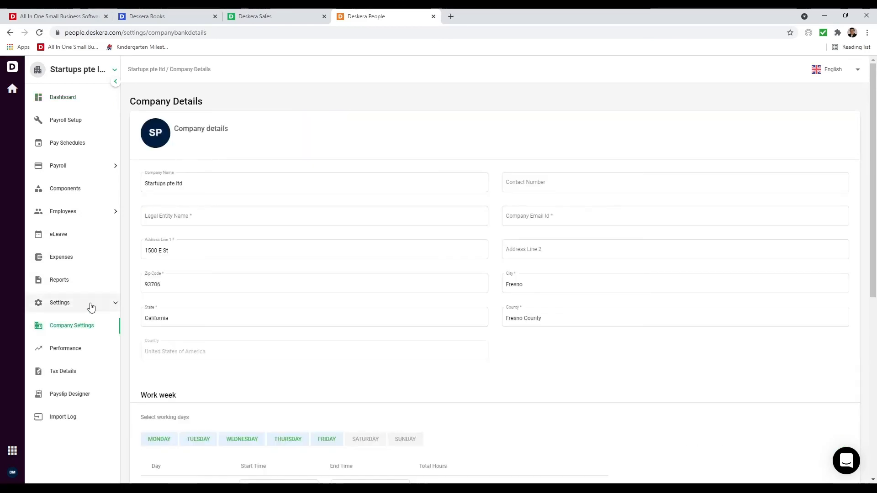
{"action": "scroll", "coordinate": [286, 306], "scroll_direction": "down", "scroll_amount": 5}
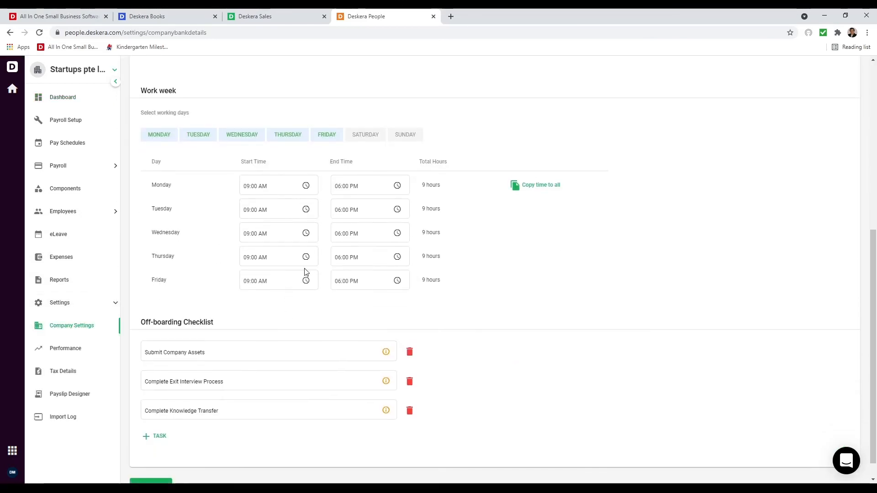
{"action": "scroll", "coordinate": [307, 277], "scroll_direction": "down", "scroll_amount": 1}
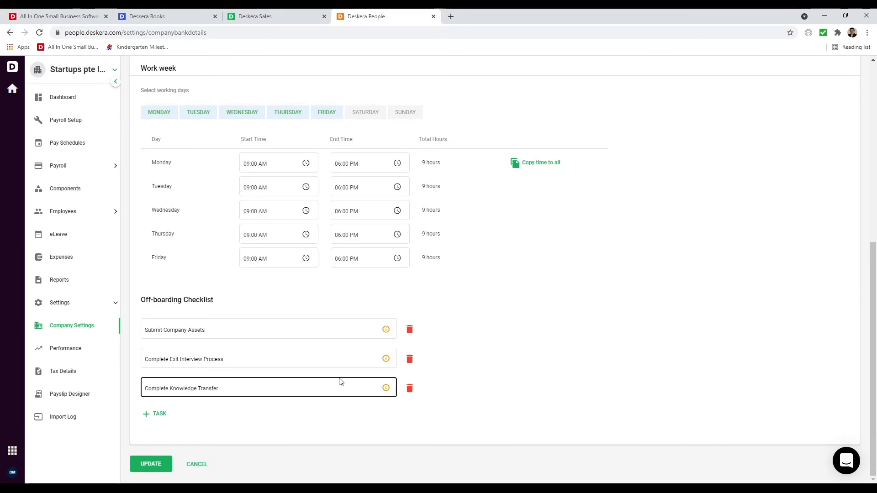
{"action": "left_click", "coordinate": [82, 359]}
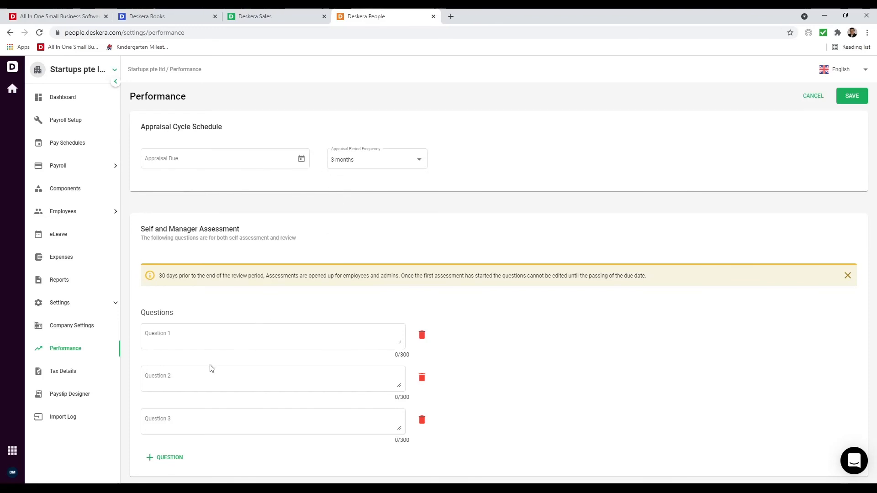
{"action": "left_click", "coordinate": [78, 372]}
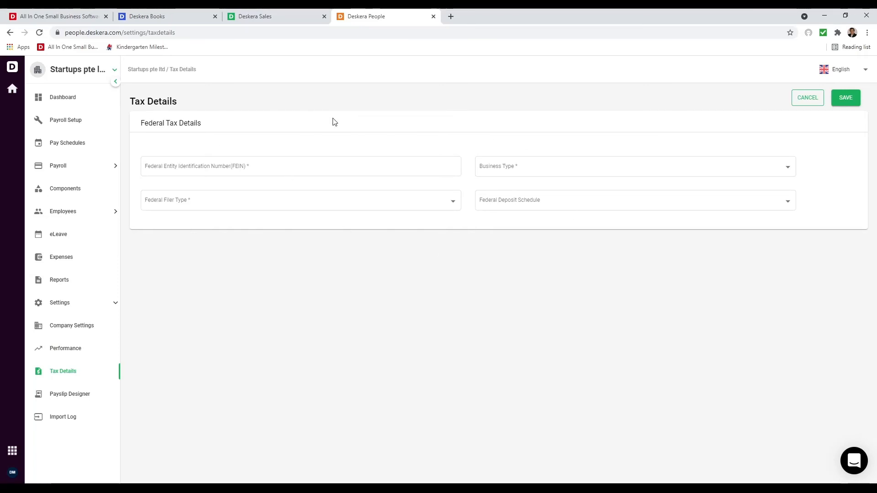
- Copy payslip Template-1, add a text block below the employee details, and view the Import Log
{"action": "left_click", "coordinate": [73, 402]}
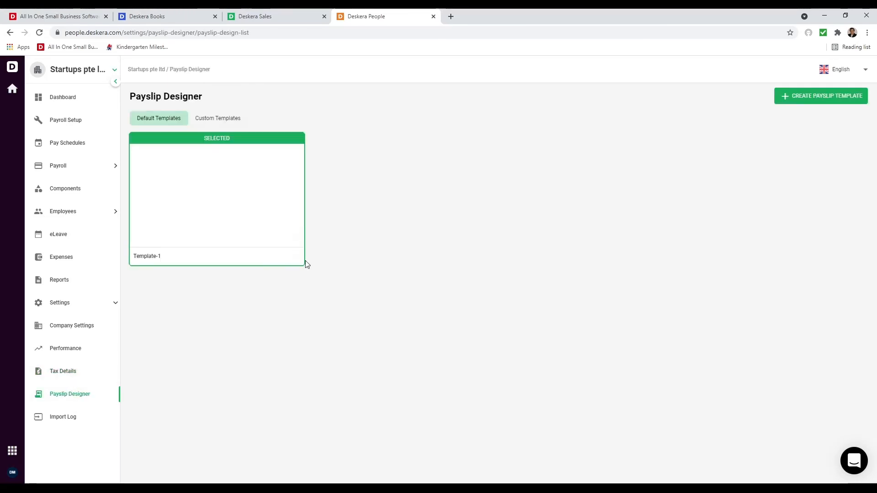
{"action": "left_click", "coordinate": [291, 257]}
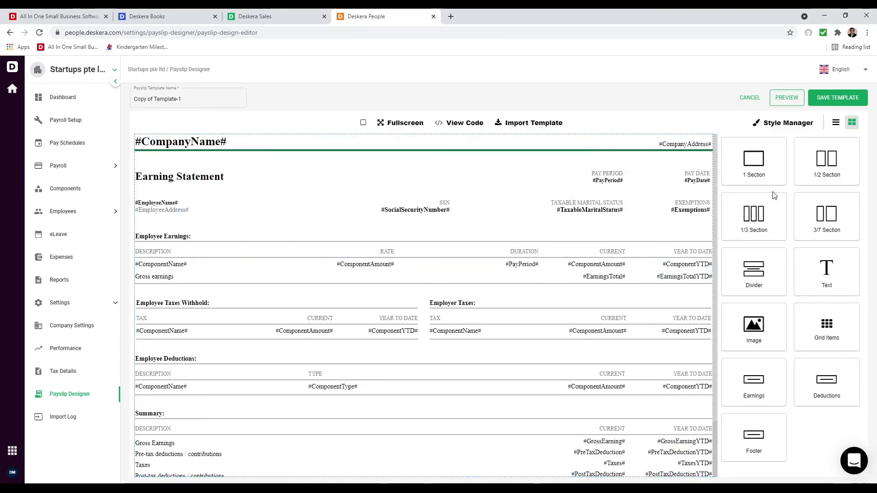
{"action": "left_click_drag", "start_coordinate": [804, 284], "coordinate": [218, 212]}
{"action": "left_click", "coordinate": [247, 229]}
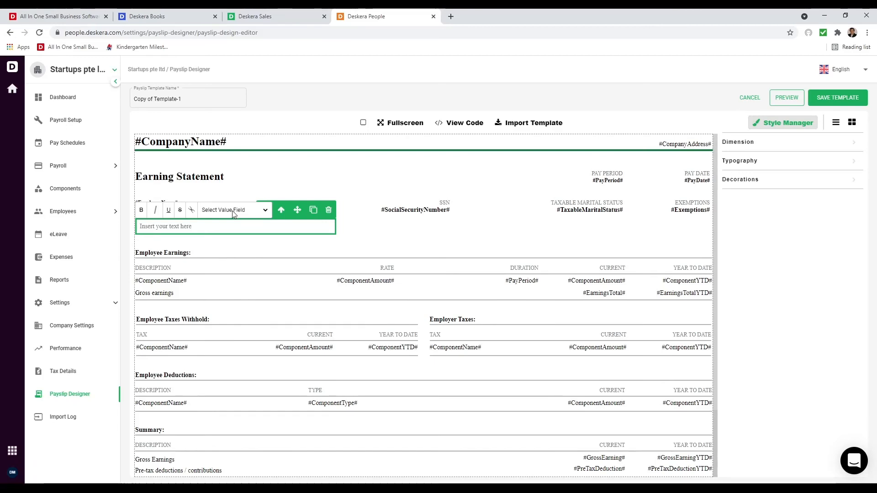
{"action": "left_click", "coordinate": [75, 421]}
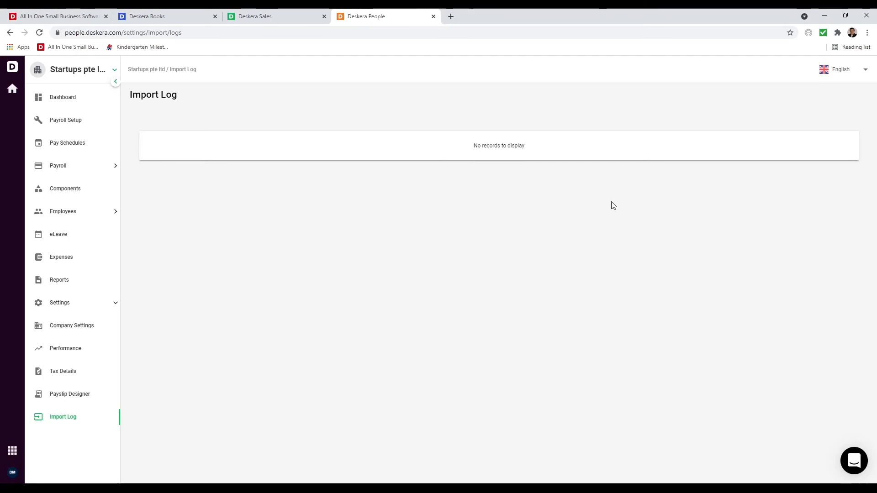
- Open the Employee List, start and cancel an employee import, and select employee 00002
{"action": "left_click", "coordinate": [77, 220]}
{"action": "left_click", "coordinate": [78, 238]}
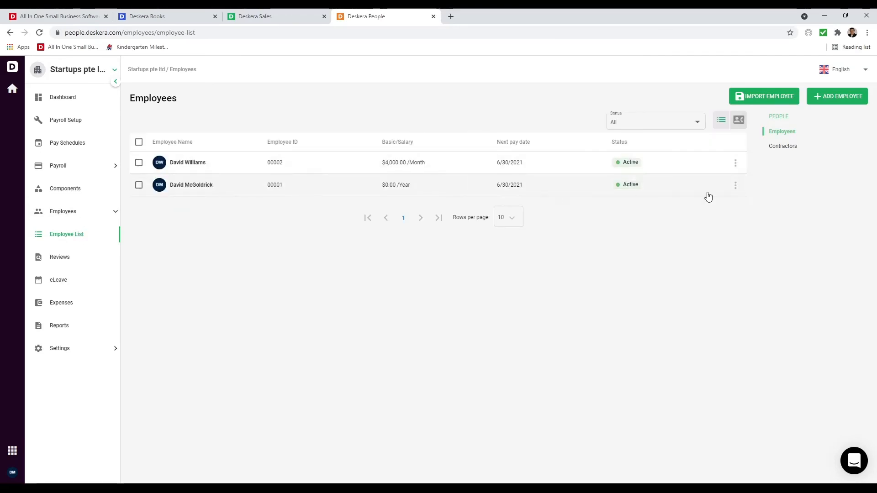
{"action": "left_click", "coordinate": [777, 102]}
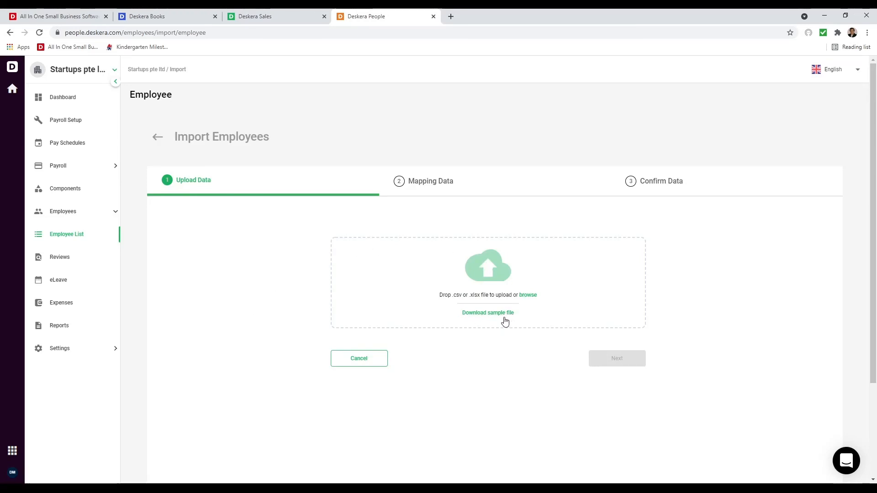
{"action": "left_click", "coordinate": [358, 363]}
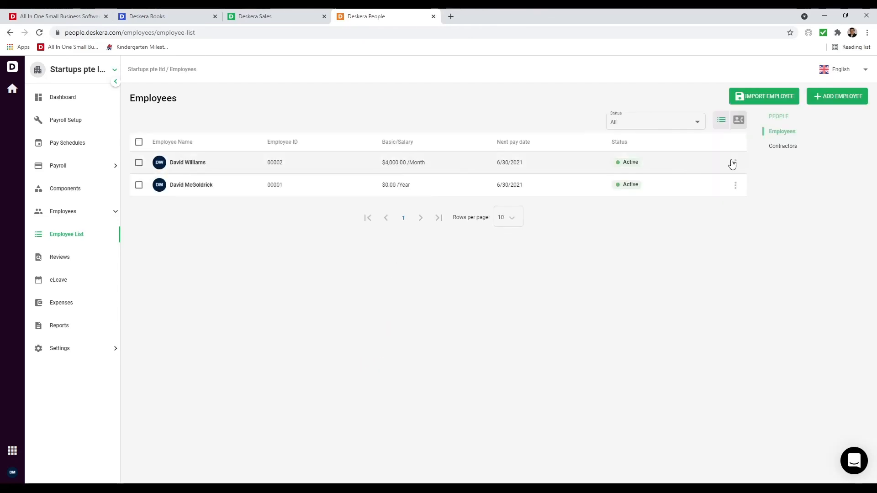
{"action": "left_click", "coordinate": [139, 164]}
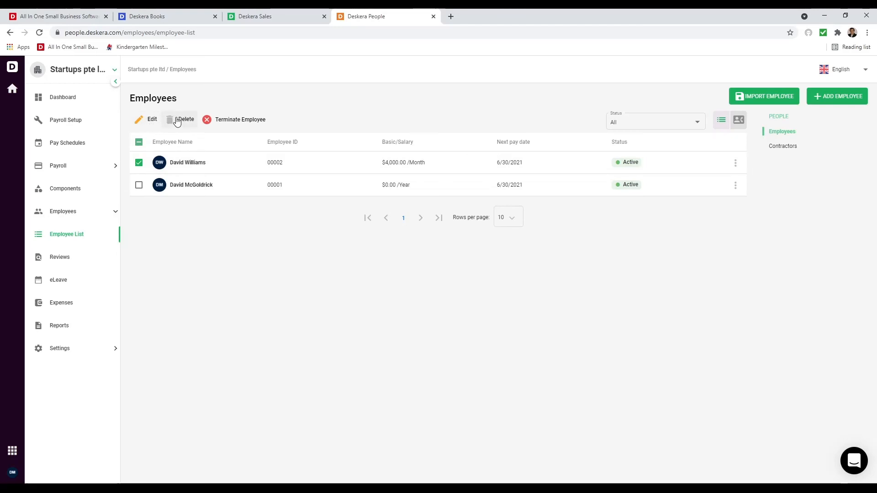
- Give employee 00002 designation Sales Person, birth date 2/2/1992 and joining date 6/1/2021
{"action": "left_click", "coordinate": [142, 122]}
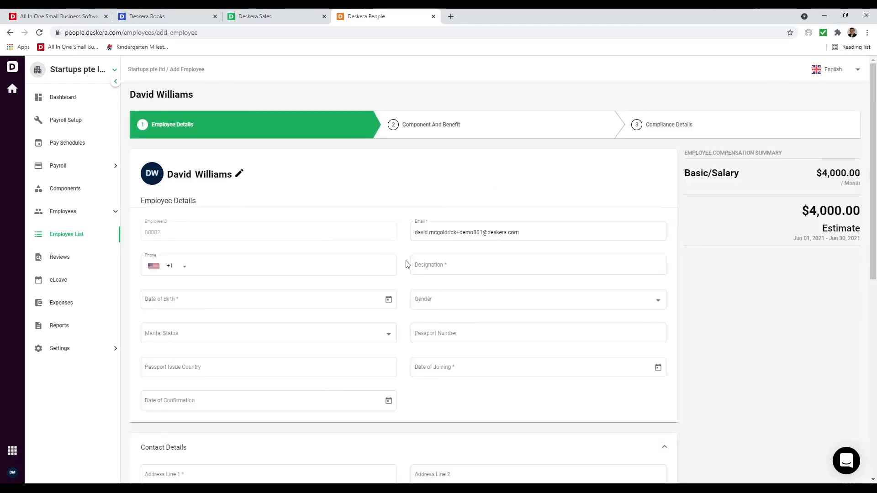
{"action": "left_click", "coordinate": [433, 265]}
{"action": "type", "text": "Sale"}
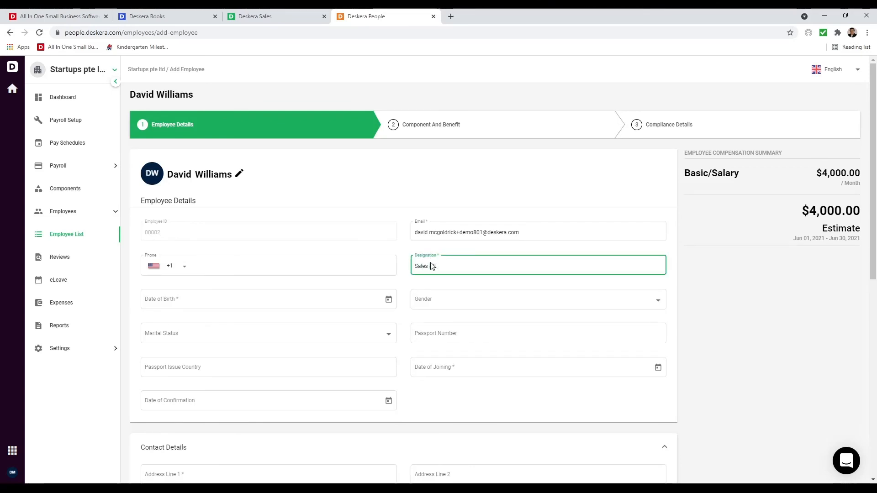
{"action": "type", "text": "s P"}
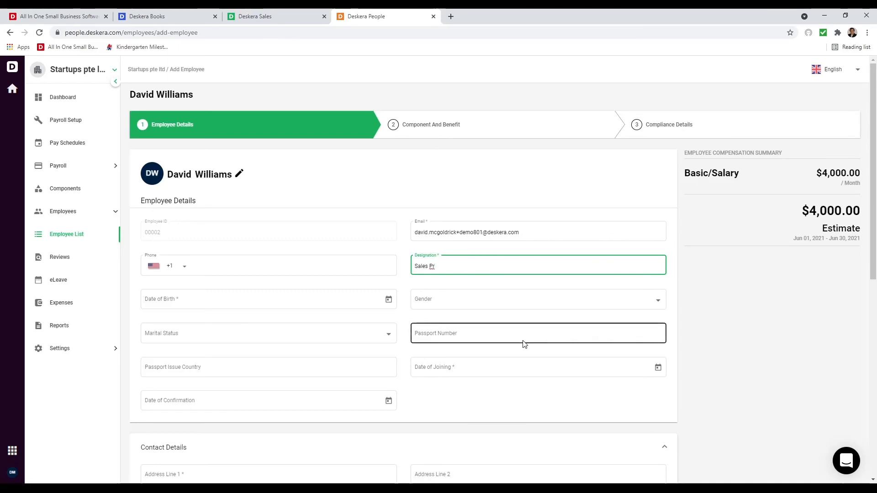
{"action": "type", "text": "erson"}
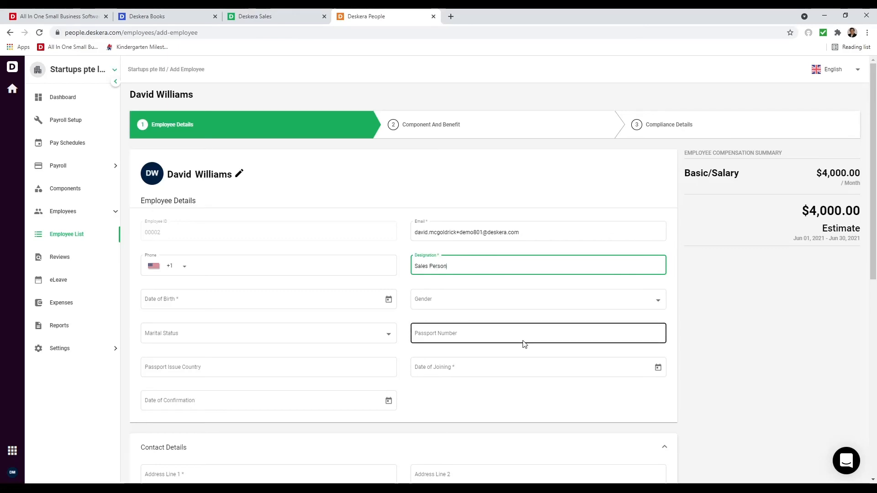
{"action": "left_click", "coordinate": [389, 300]}
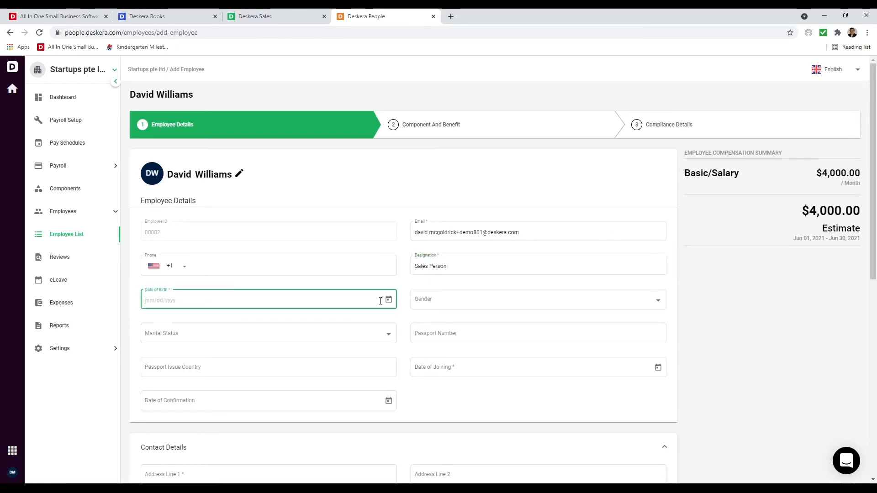
{"action": "left_click", "coordinate": [161, 356]}
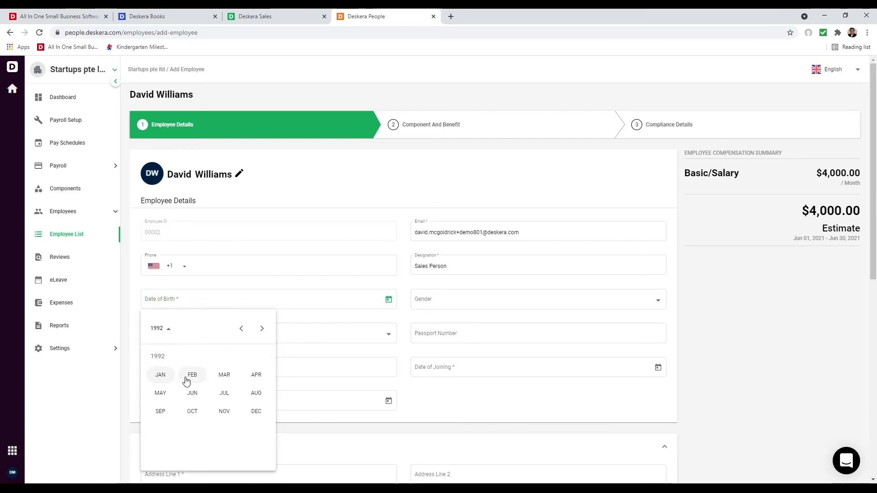
{"action": "left_click", "coordinate": [184, 375]}
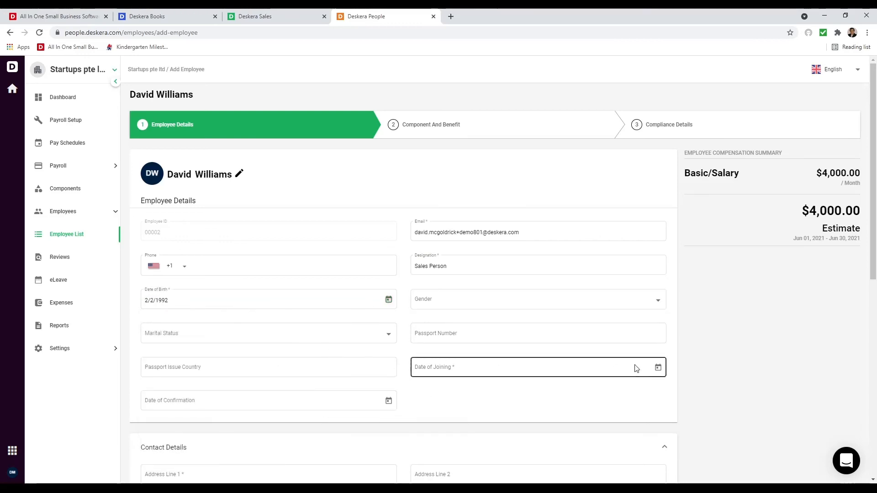
{"action": "left_click", "coordinate": [663, 368]}
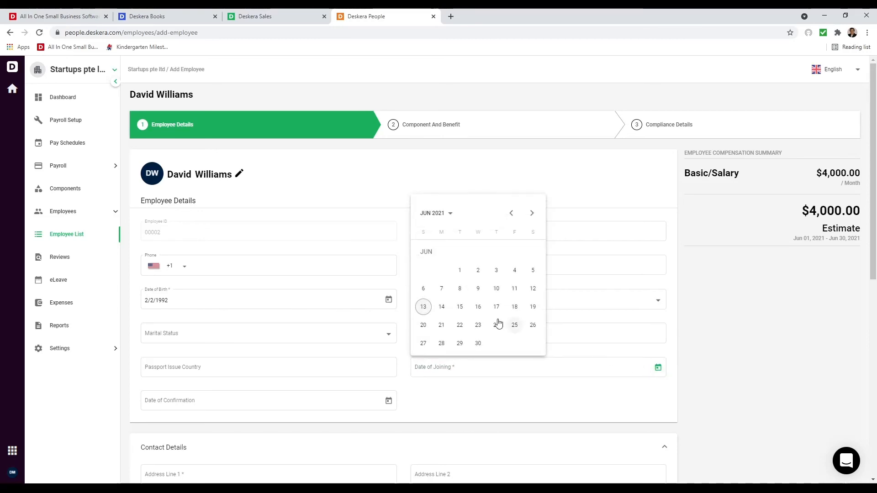
{"action": "left_click", "coordinate": [461, 271]}
- Fill in the employee's Fresno street address and set Full-time employment with Cash payment
{"action": "scroll", "coordinate": [439, 374], "scroll_direction": "down", "scroll_amount": 3}
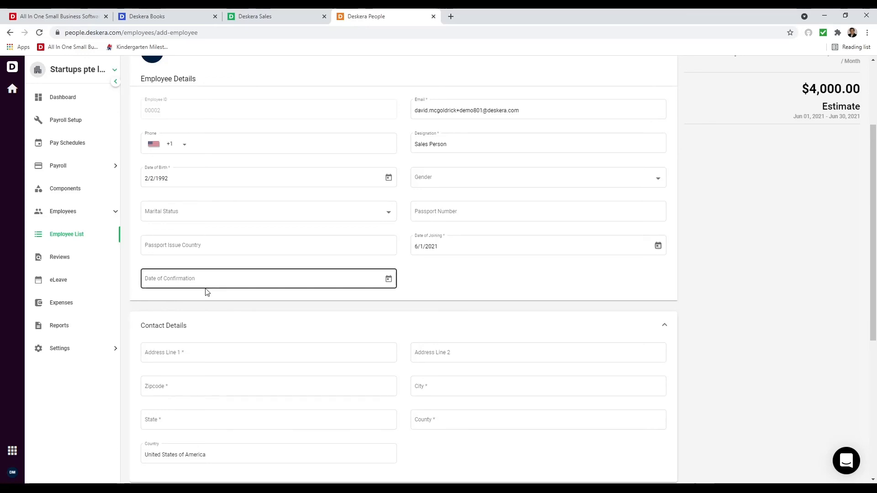
{"action": "left_click", "coordinate": [191, 355]}
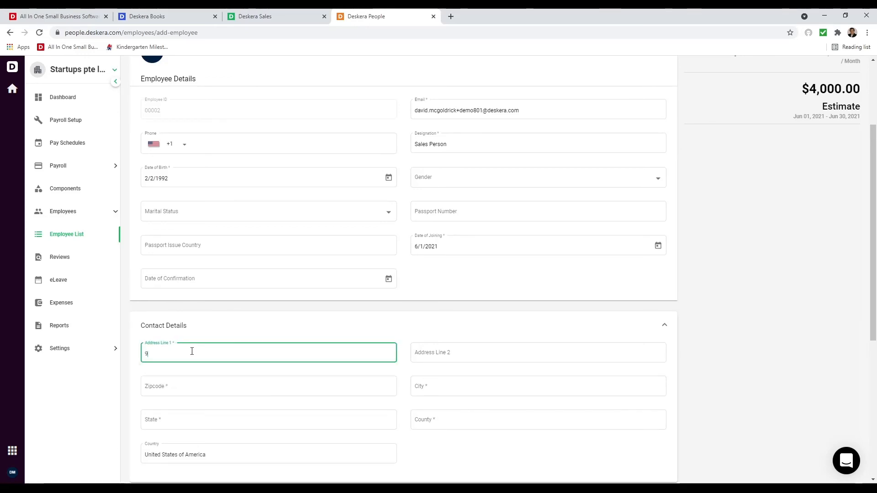
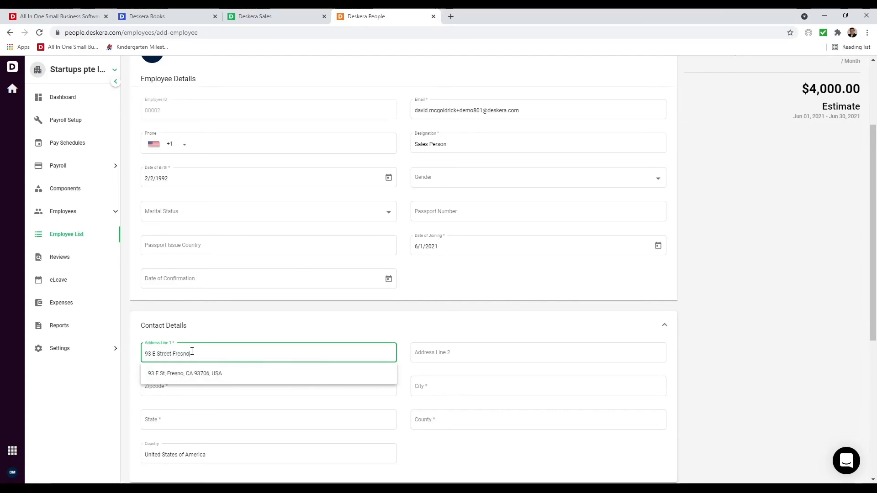
{"action": "left_click", "coordinate": [220, 373]}
{"action": "scroll", "coordinate": [164, 349], "scroll_direction": "down", "scroll_amount": 4}
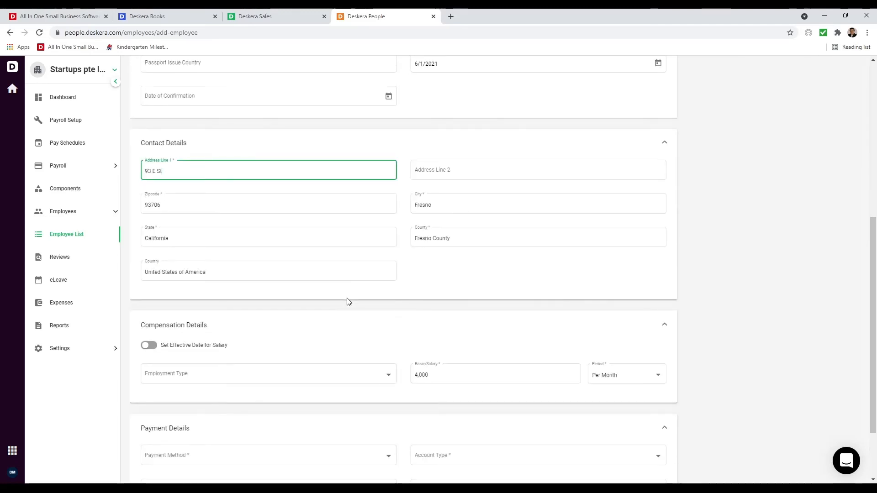
{"action": "scroll", "coordinate": [348, 299], "scroll_direction": "down", "scroll_amount": 2}
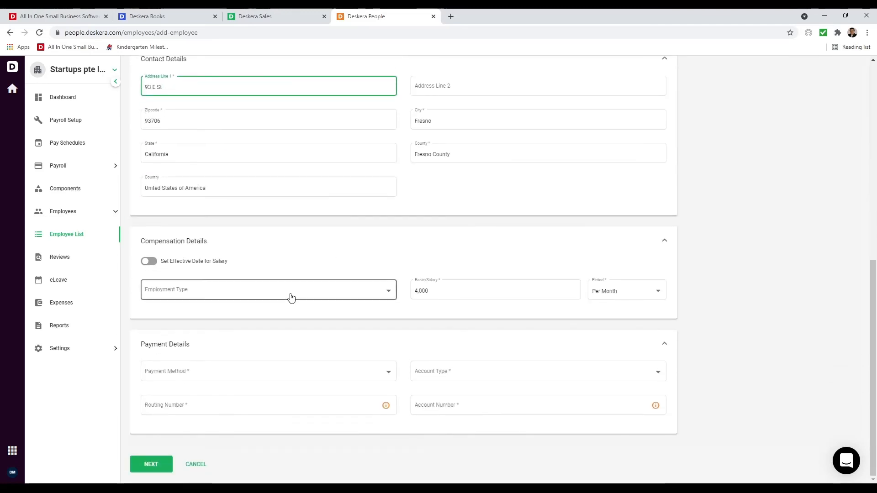
{"action": "left_click", "coordinate": [151, 263]}
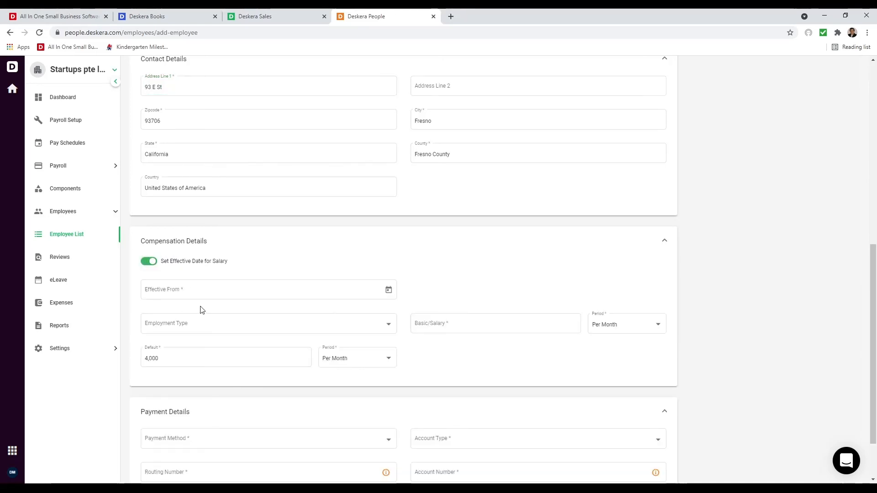
{"action": "left_click", "coordinate": [149, 263]}
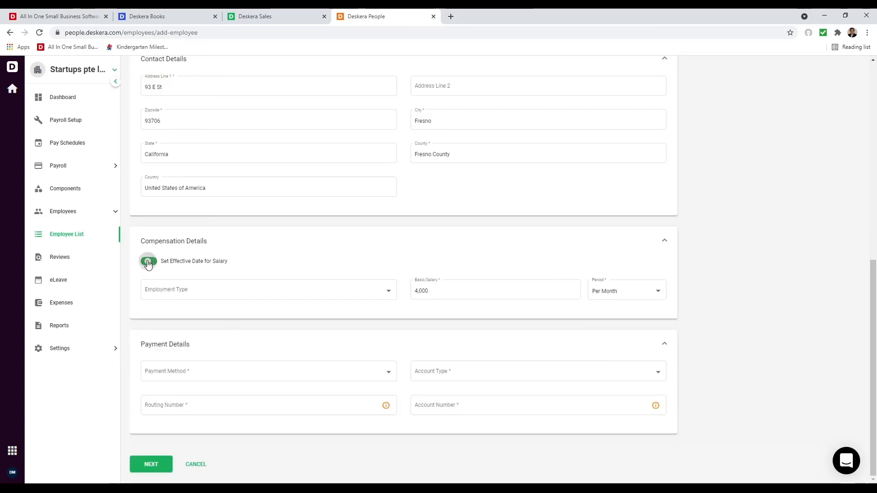
{"action": "left_click", "coordinate": [386, 295]}
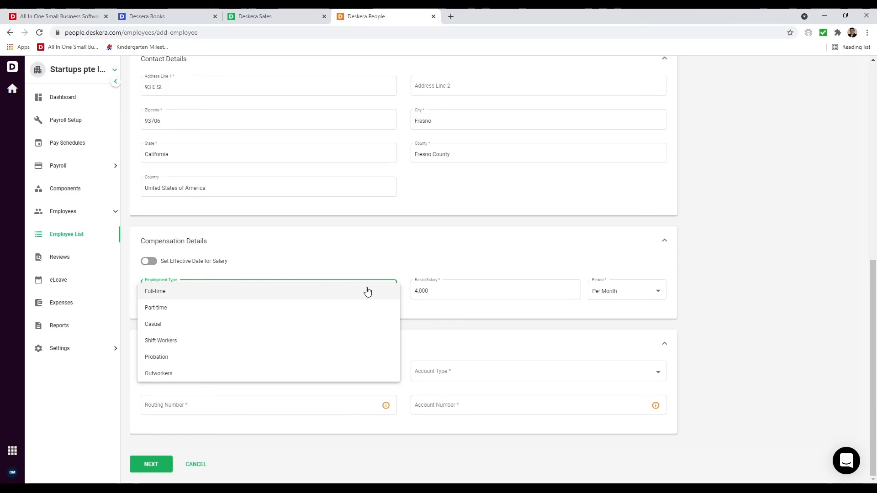
{"action": "left_click", "coordinate": [368, 291]}
{"action": "left_click", "coordinate": [273, 363]}
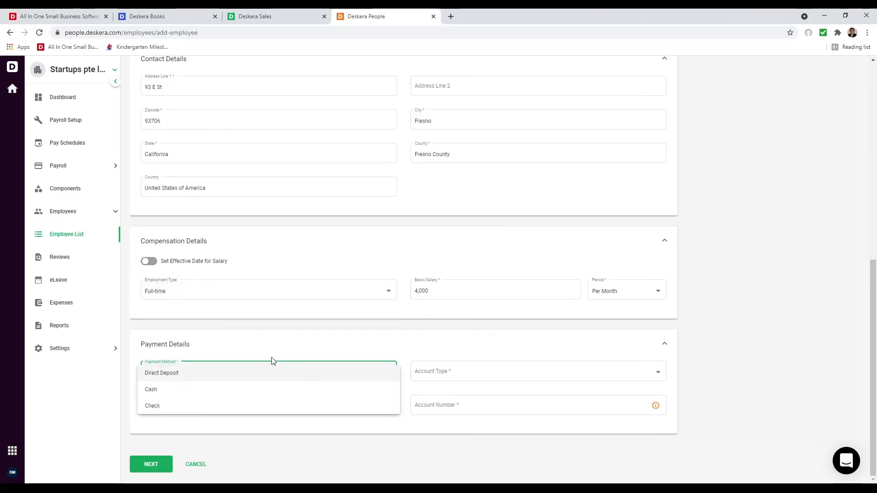
{"action": "left_click", "coordinate": [250, 389]}
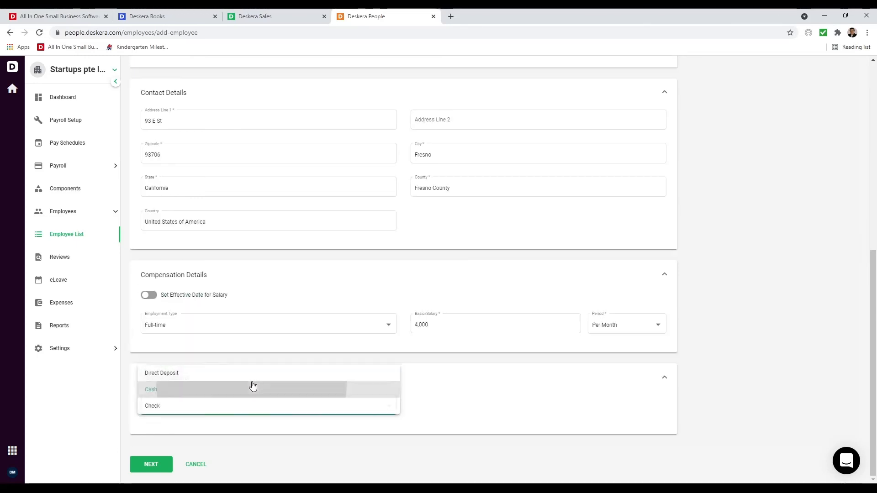
- On Compliance Details, enter the employee's Social Security Number and save the record
{"action": "left_click", "coordinate": [151, 468]}
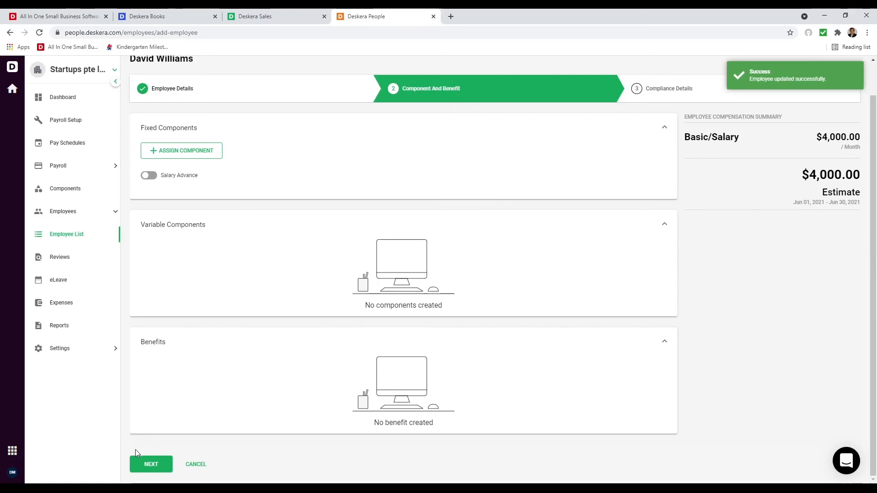
{"action": "left_click", "coordinate": [154, 462]}
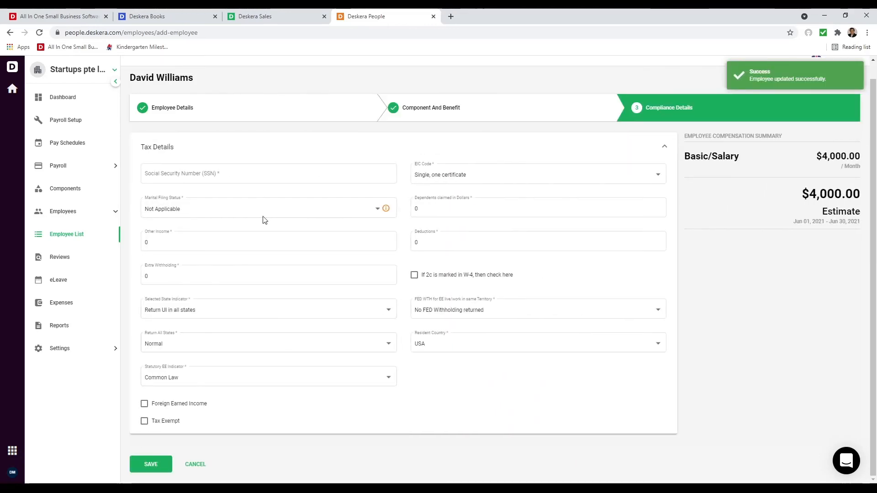
{"action": "left_click", "coordinate": [241, 175]}
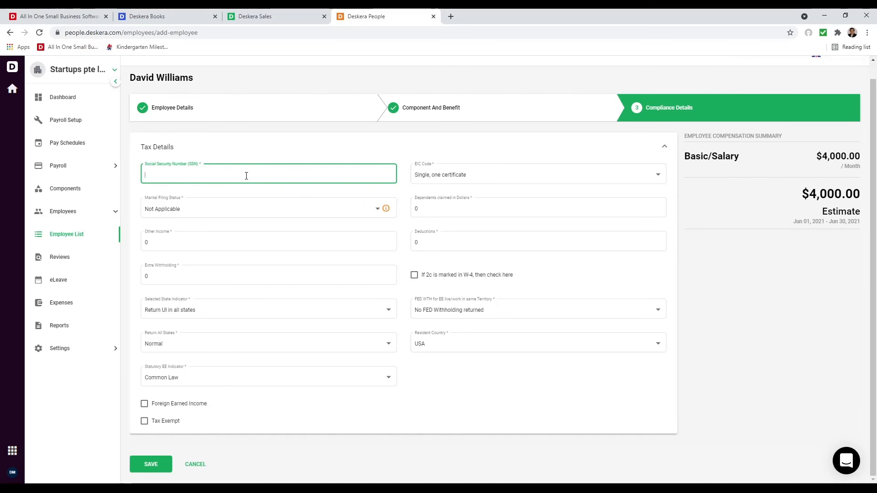
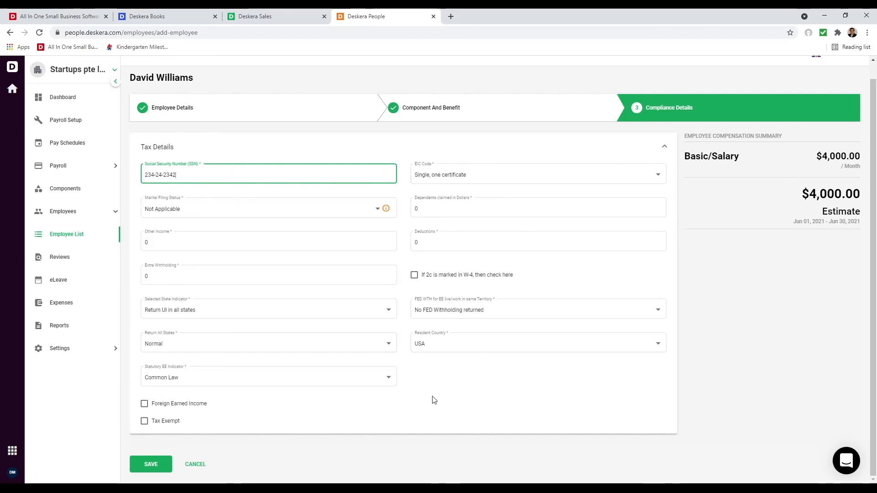
{"action": "left_click", "coordinate": [160, 462]}
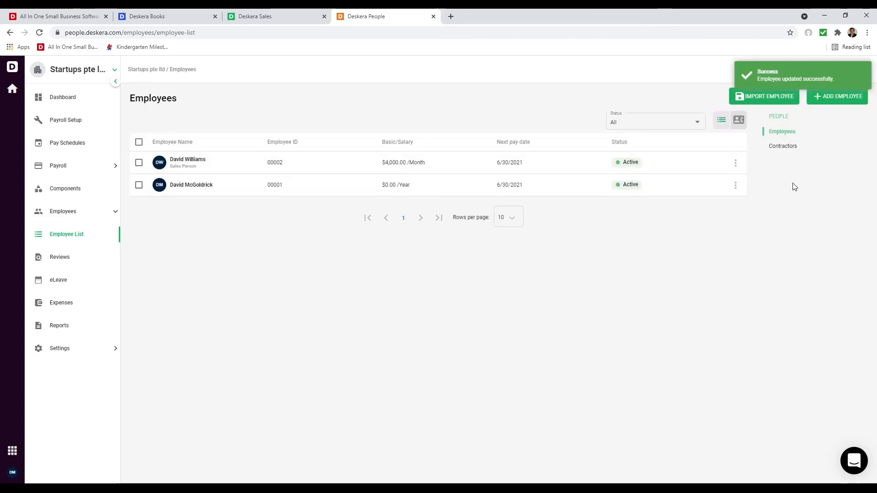
- Add a component named Bonus of type Earning with a Fixed amount and save it
{"action": "left_click", "coordinate": [789, 148]}
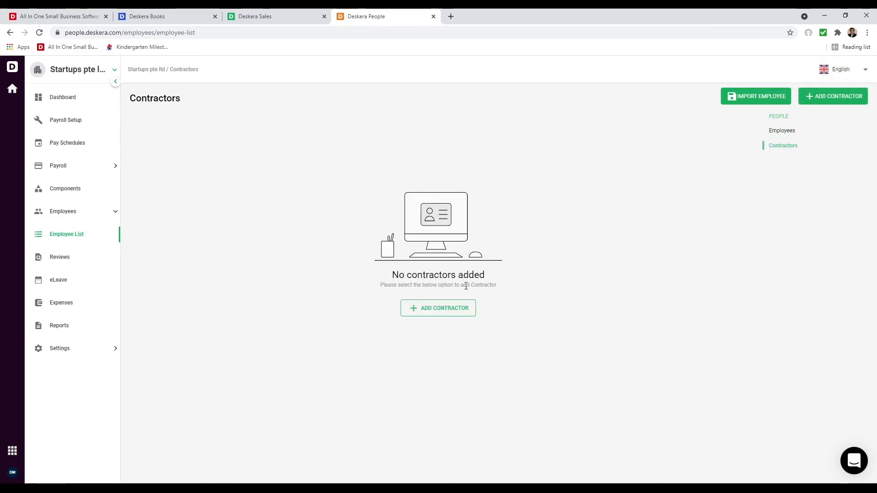
{"action": "left_click", "coordinate": [88, 192]}
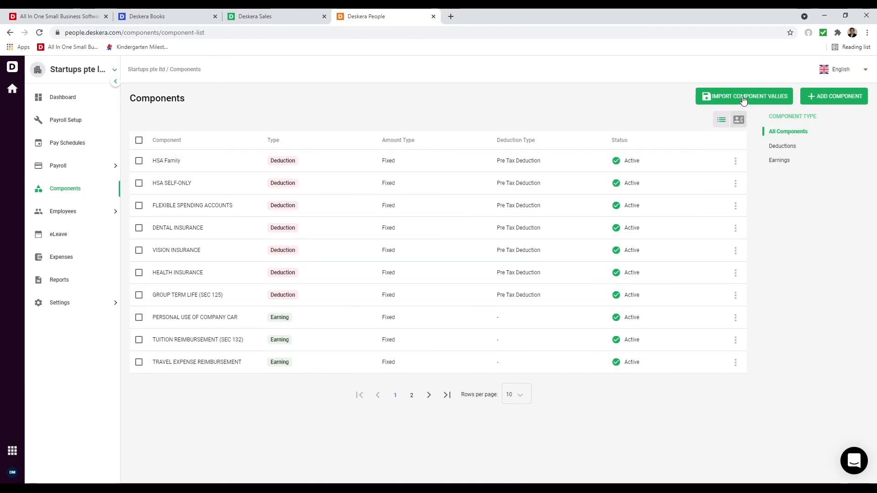
{"action": "left_click", "coordinate": [852, 99]}
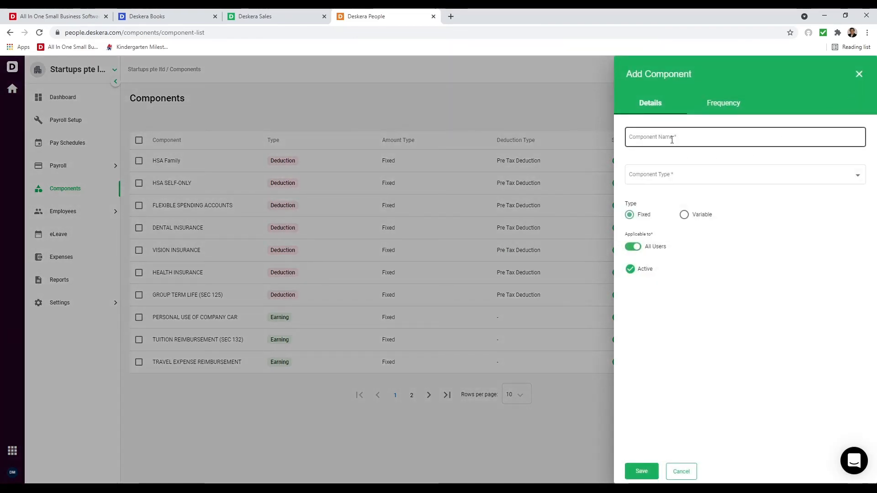
{"action": "type", "text": "Bonus"}
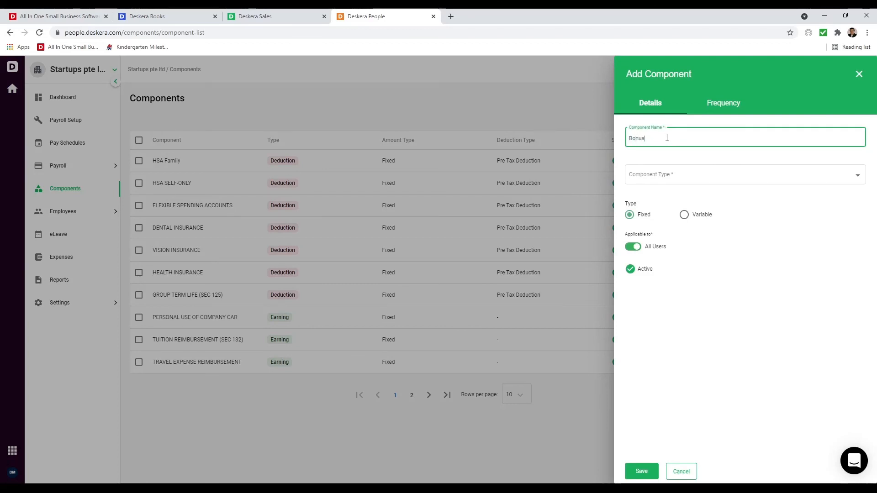
{"action": "left_click", "coordinate": [668, 178]}
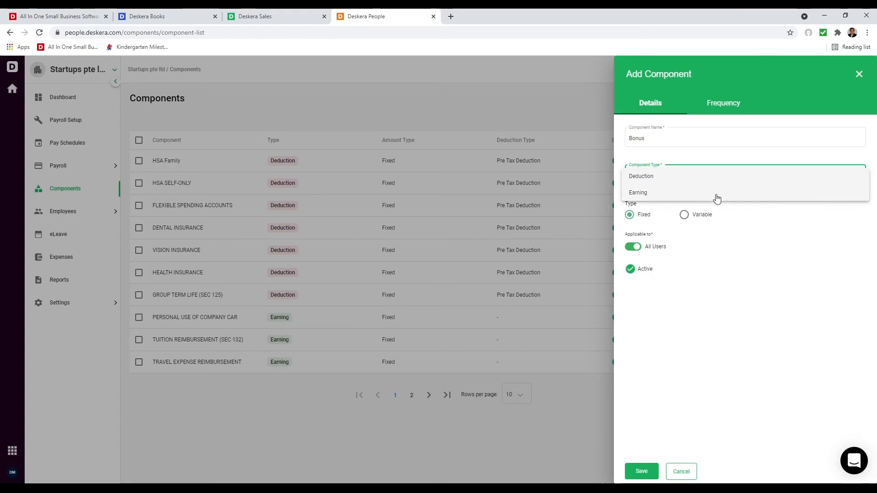
{"action": "left_click", "coordinate": [788, 261]}
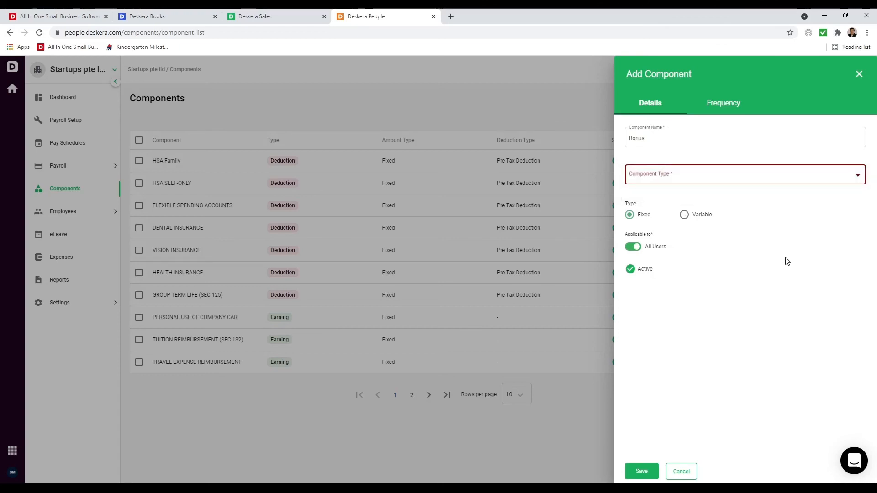
{"action": "left_click", "coordinate": [680, 173]}
{"action": "left_click", "coordinate": [654, 192]}
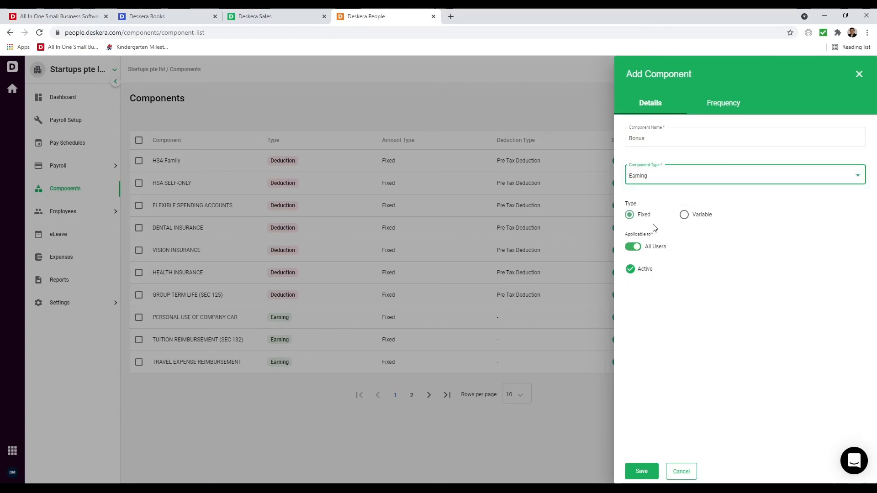
{"action": "left_click", "coordinate": [698, 218]}
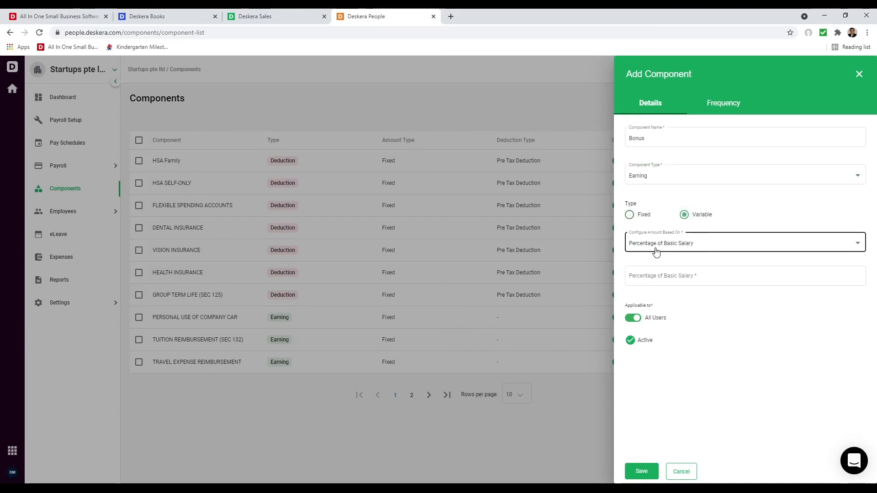
{"action": "left_click", "coordinate": [675, 247]}
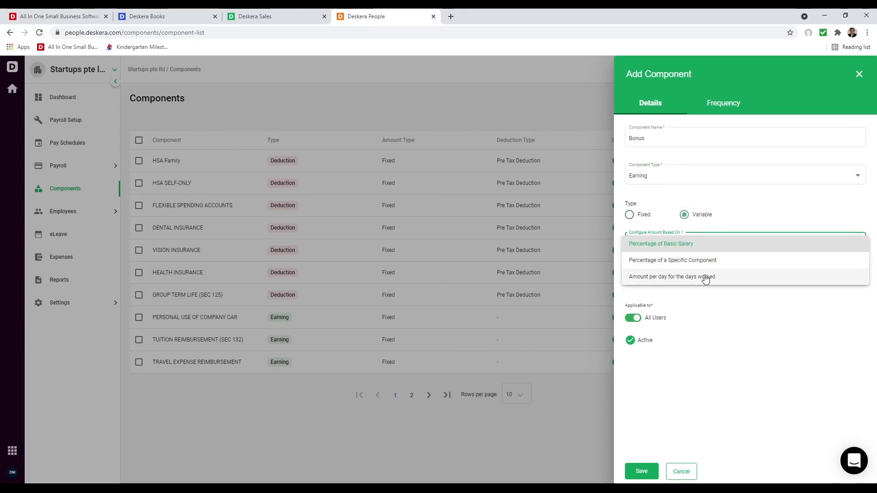
{"action": "left_click", "coordinate": [636, 221]}
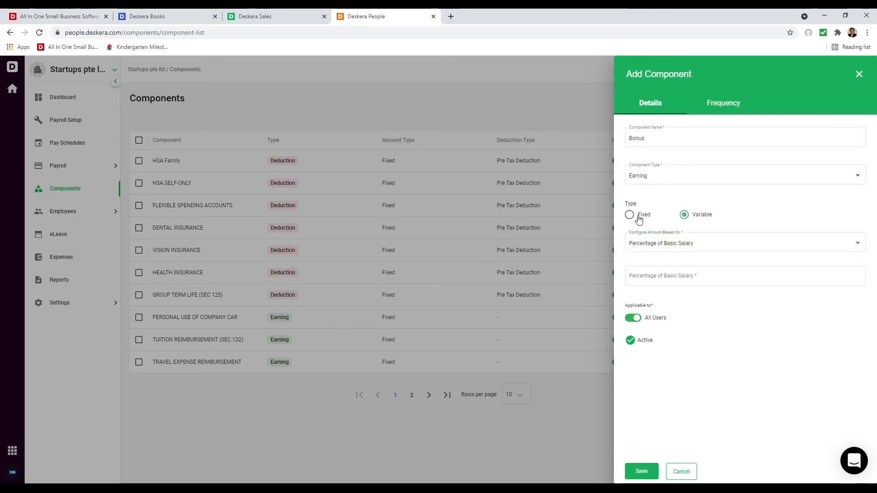
{"action": "left_click", "coordinate": [634, 220]}
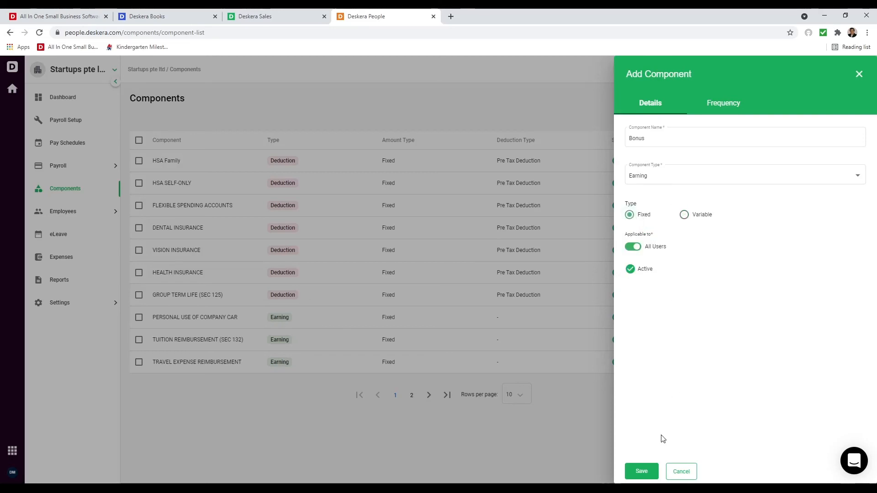
{"action": "left_click", "coordinate": [642, 471]}
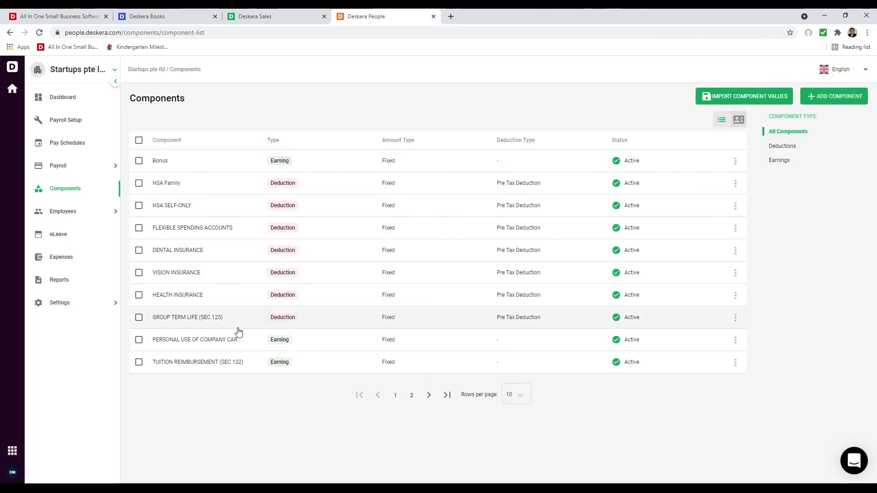
- Start a new payrun on the Monthly pay schedule
{"action": "left_click", "coordinate": [80, 142]}
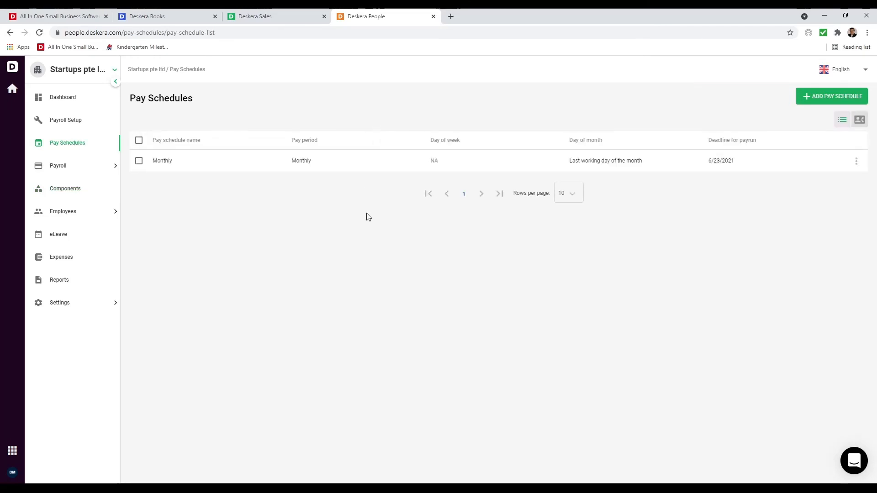
{"action": "left_click", "coordinate": [71, 171]}
{"action": "left_click", "coordinate": [74, 191]}
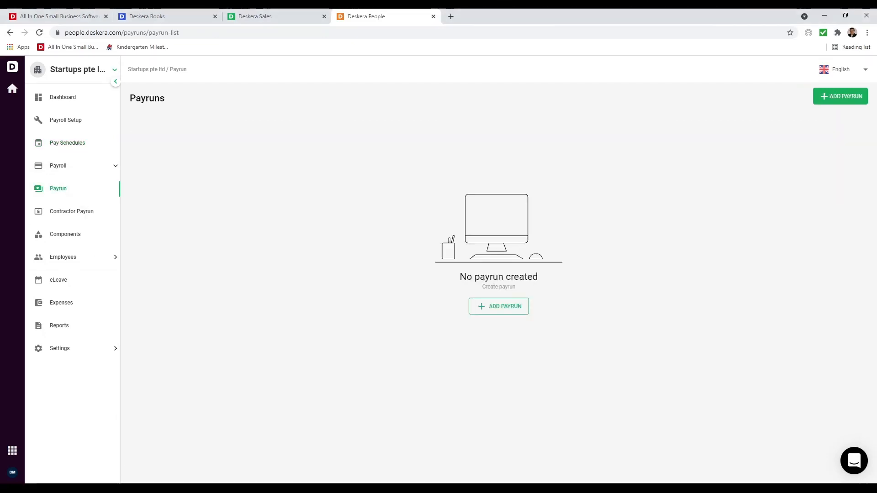
{"action": "left_click", "coordinate": [841, 96]}
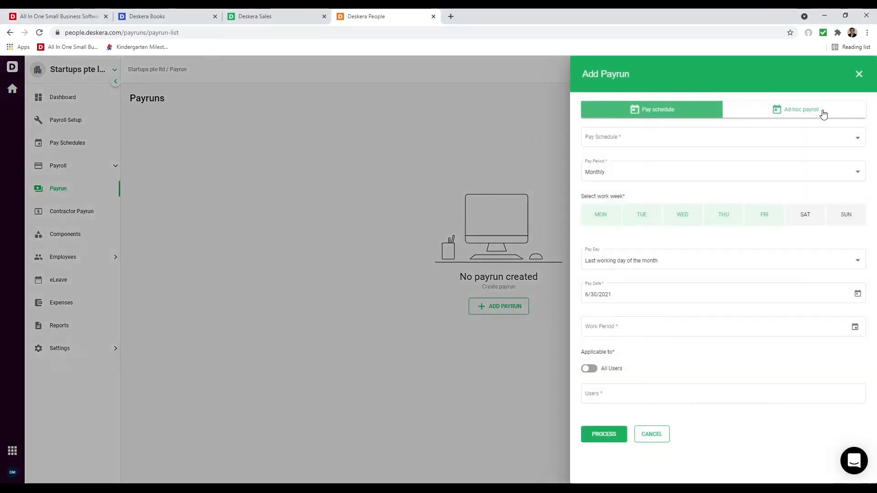
{"action": "left_click", "coordinate": [672, 142]}
{"action": "left_click", "coordinate": [671, 144]}
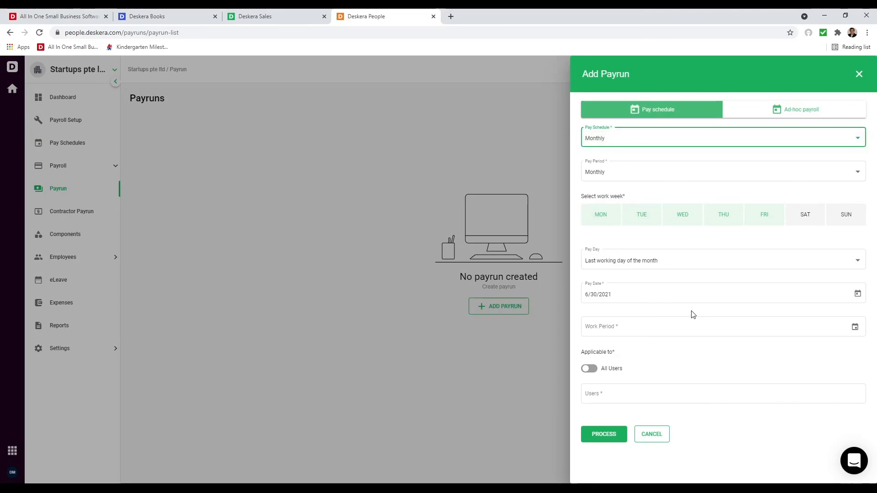
- Set the work period to June 1–30, include one employee, and process the payrun
{"action": "left_click", "coordinate": [856, 327]}
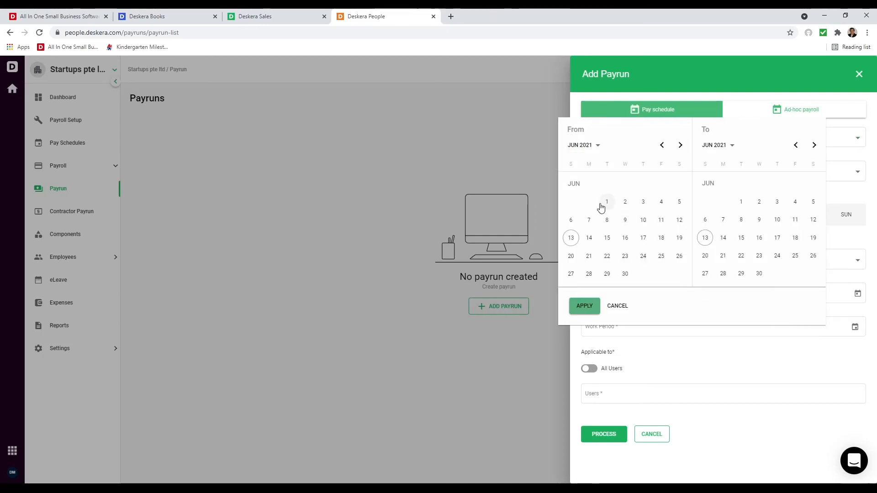
{"action": "left_click", "coordinate": [606, 201]}
{"action": "left_click", "coordinate": [759, 274]}
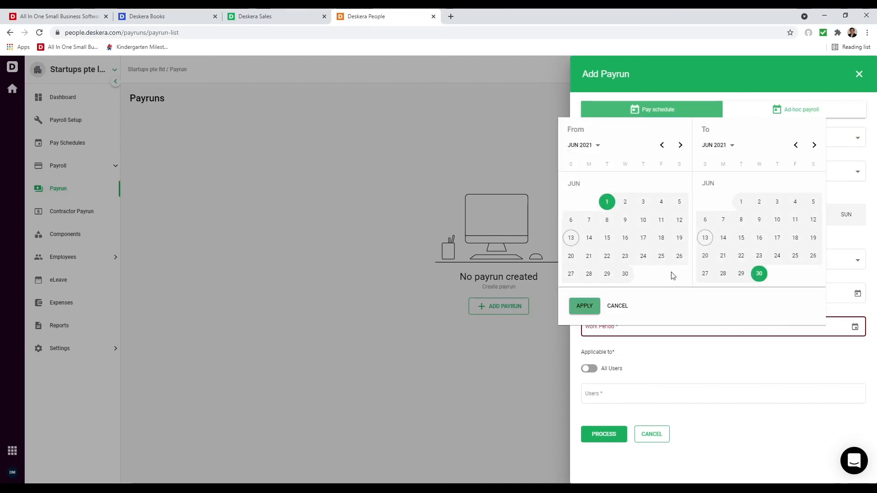
{"action": "left_click", "coordinate": [589, 311]}
{"action": "left_click", "coordinate": [609, 398]}
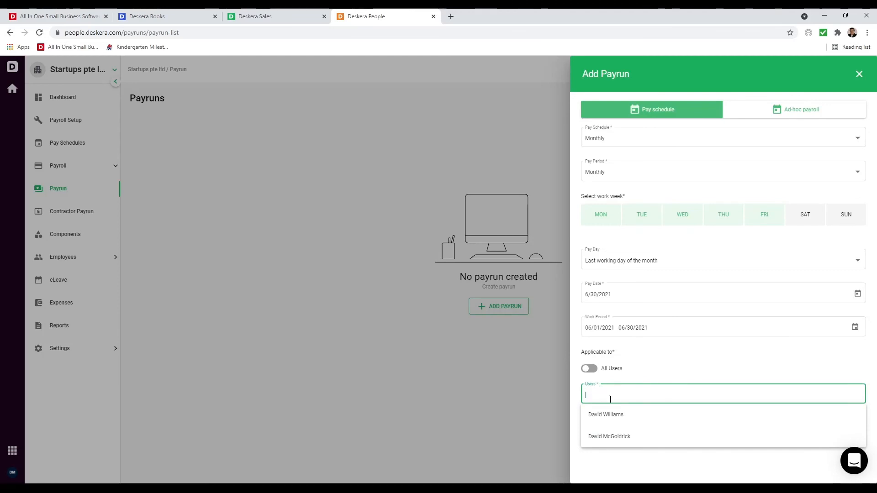
{"action": "left_click", "coordinate": [612, 416]}
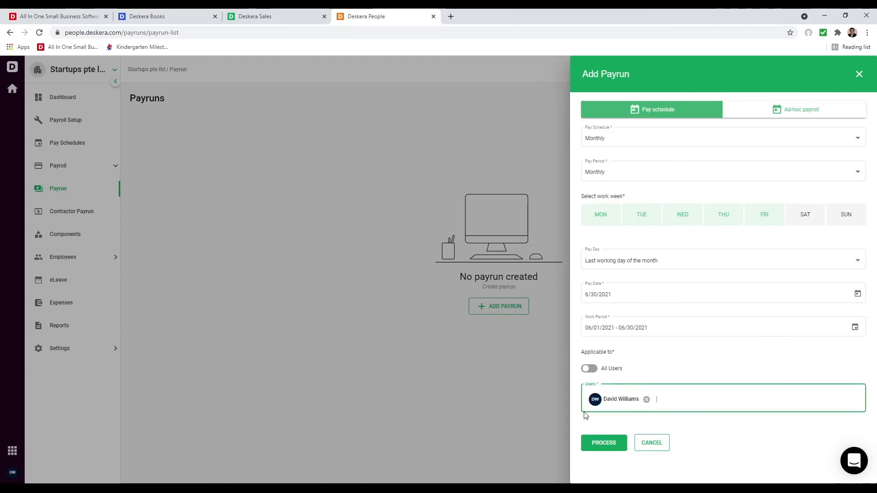
{"action": "left_click", "coordinate": [602, 445]}
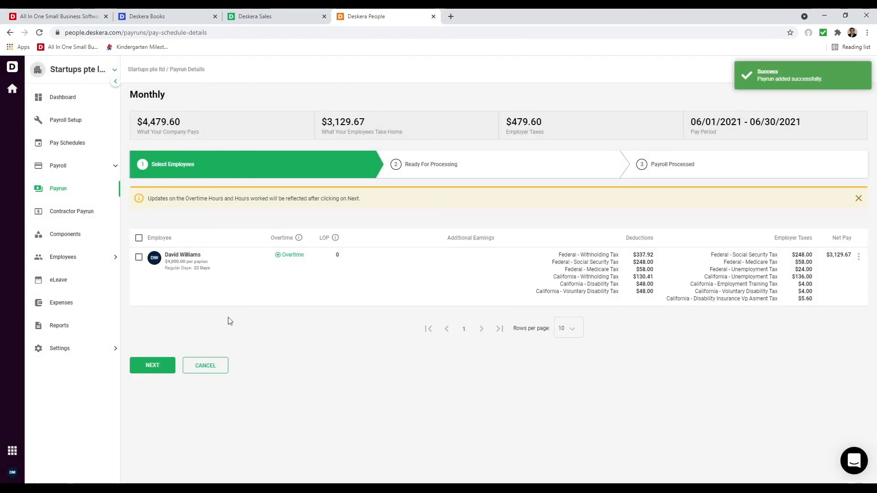
- Leave the employee's 1.5 OT and 2 OT hours at 0 and advance the Monthly payrun to Ready For Processing
{"action": "left_click", "coordinate": [280, 255]}
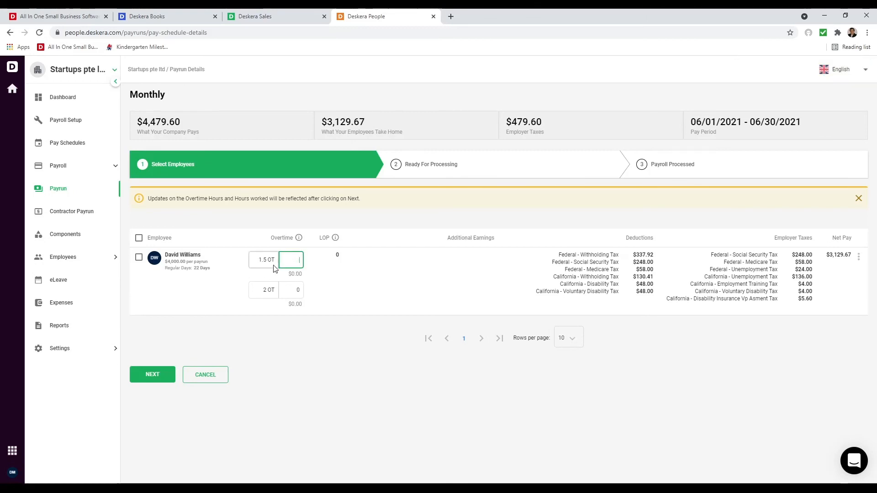
{"action": "left_click", "coordinate": [275, 292]}
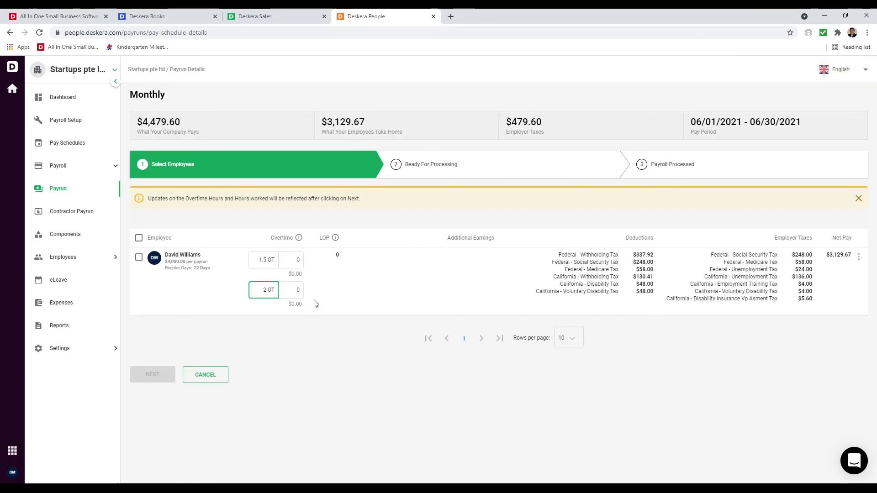
{"action": "left_click", "coordinate": [293, 332]}
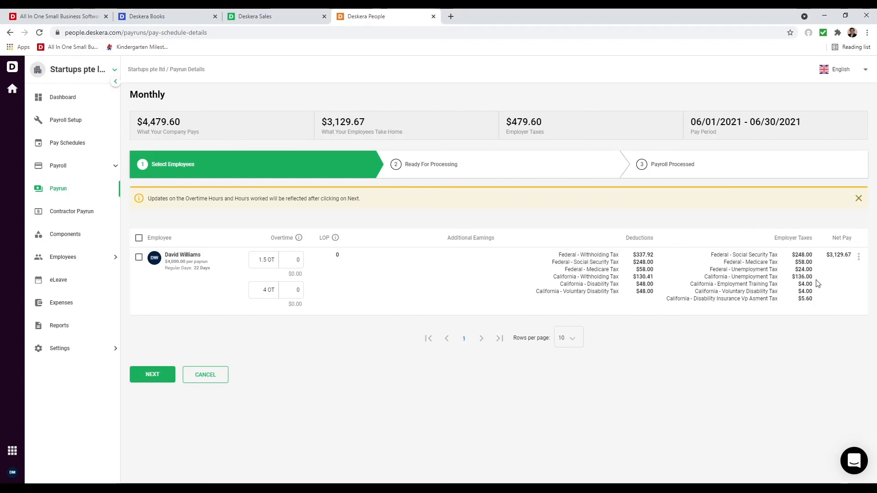
{"action": "left_click", "coordinate": [160, 374]}
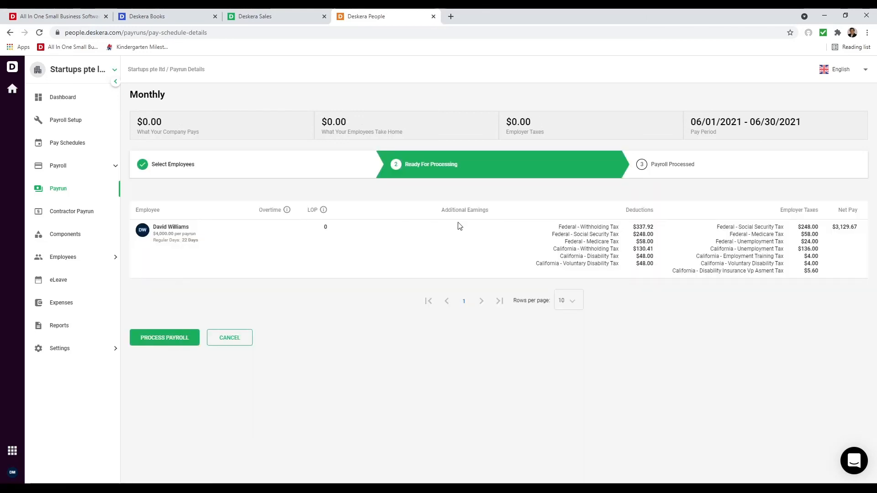
- Process and confirm the June payroll, review its payment summary, then finish the payrun
{"action": "left_click", "coordinate": [181, 338]}
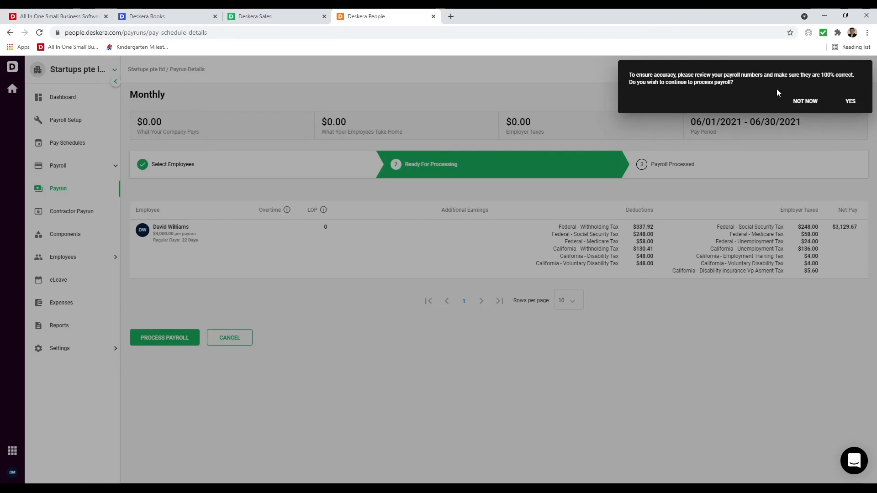
{"action": "left_click", "coordinate": [850, 103]}
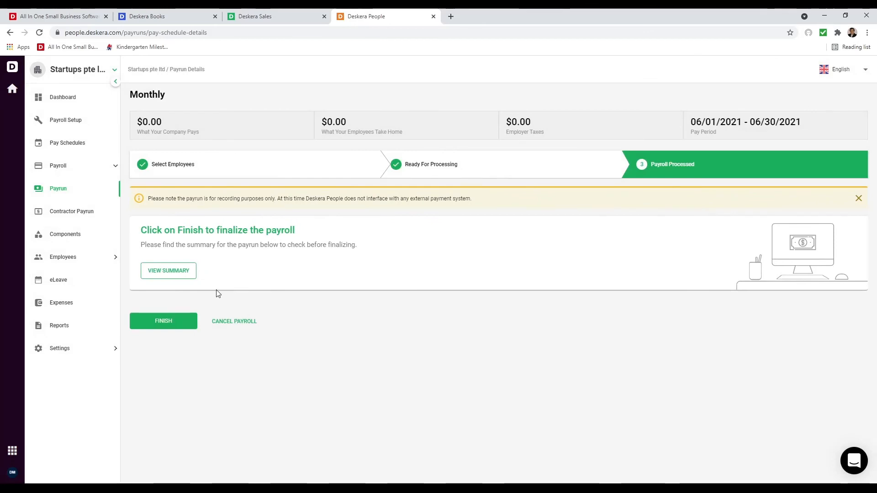
{"action": "left_click", "coordinate": [187, 271]}
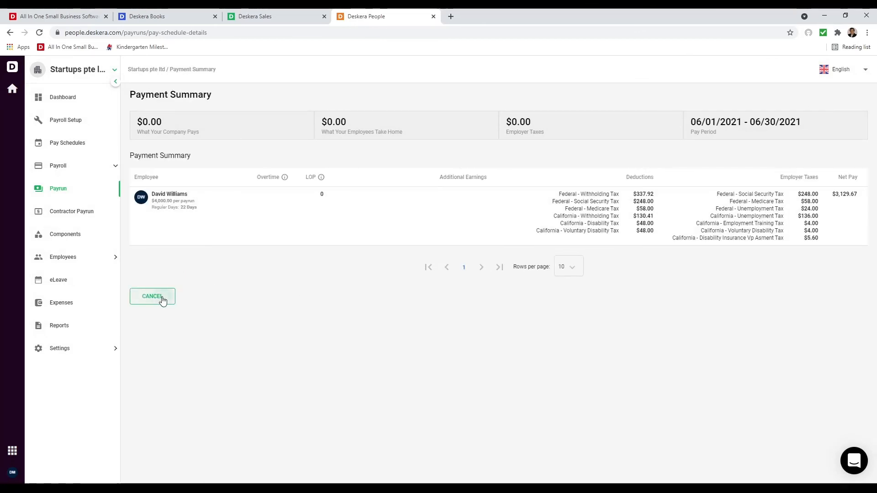
{"action": "left_click", "coordinate": [159, 298]}
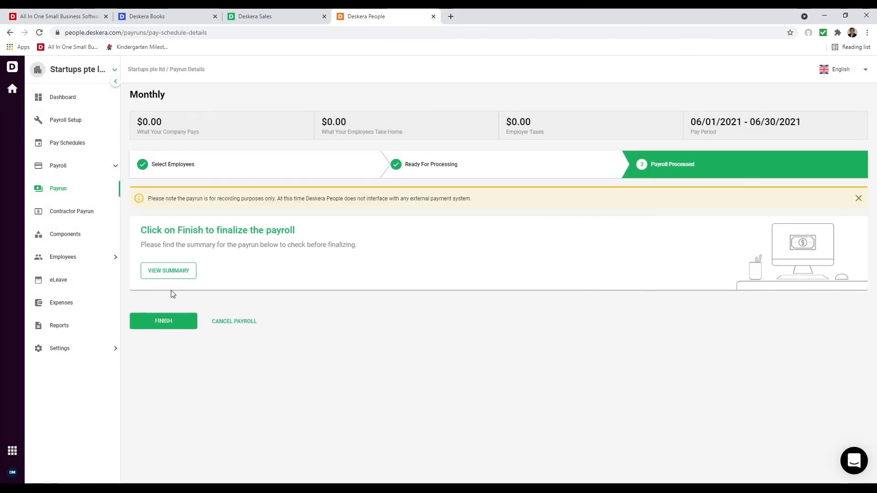
{"action": "left_click", "coordinate": [162, 321]}
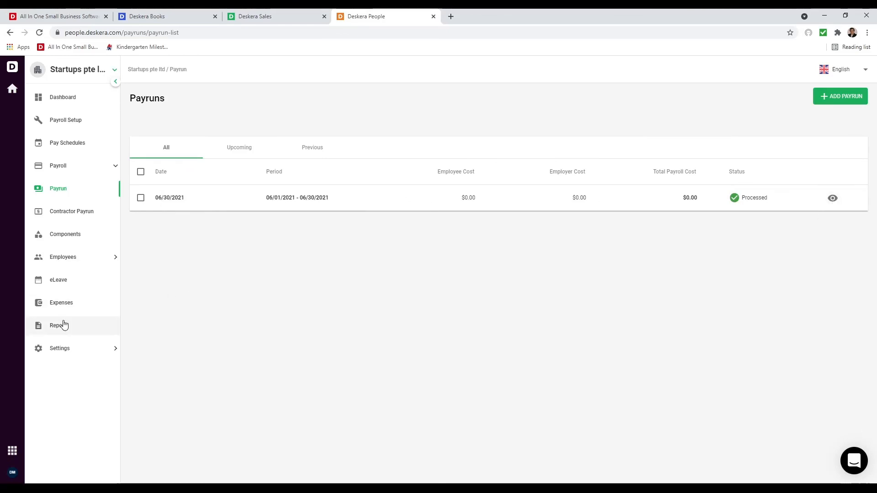
- Open the first employee's details and download the June 30, 2021 paystub as a PDF
{"action": "left_click", "coordinate": [73, 257]}
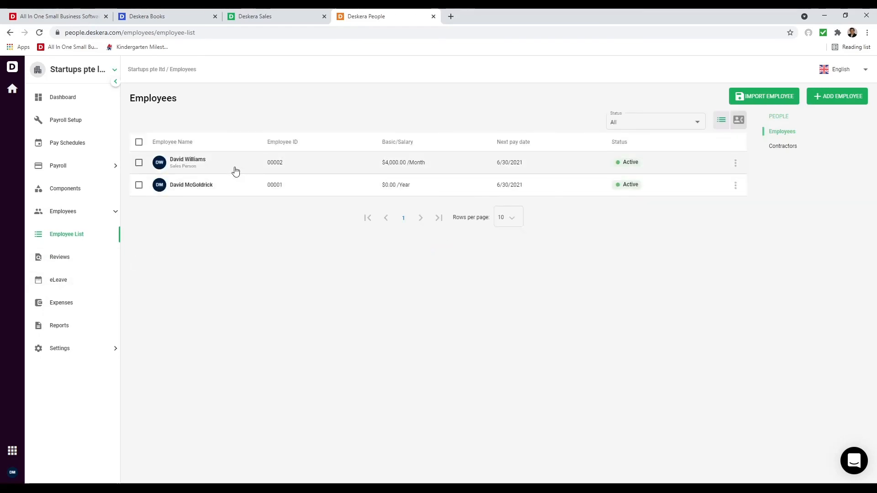
{"action": "left_click", "coordinate": [235, 172]}
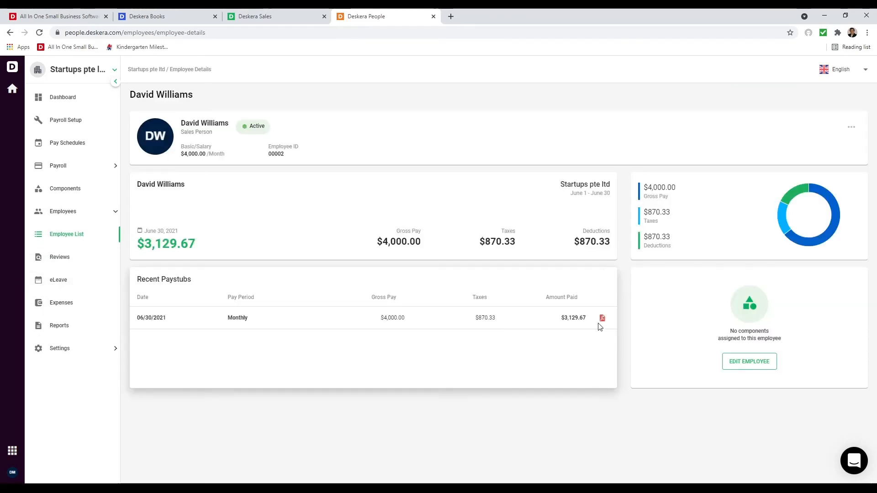
{"action": "left_click", "coordinate": [603, 318]}
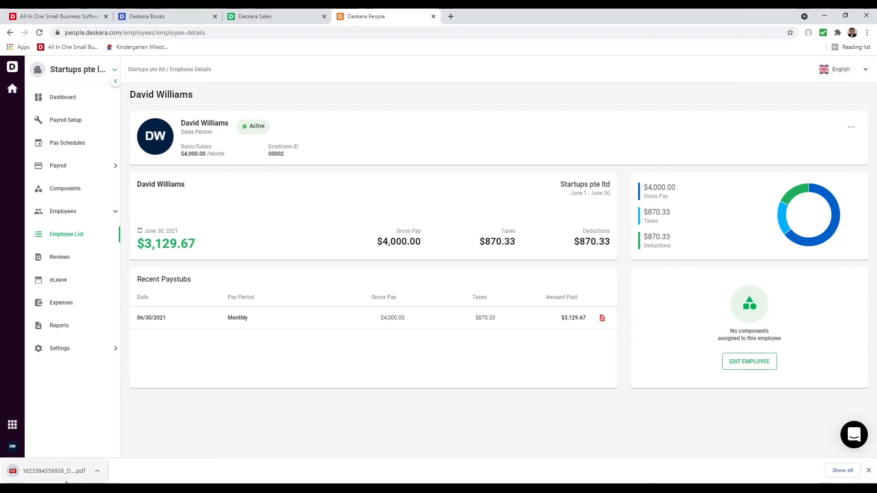
- Review the downloaded paystub's earnings summary, then return to the employee details page
{"action": "left_click", "coordinate": [45, 466]}
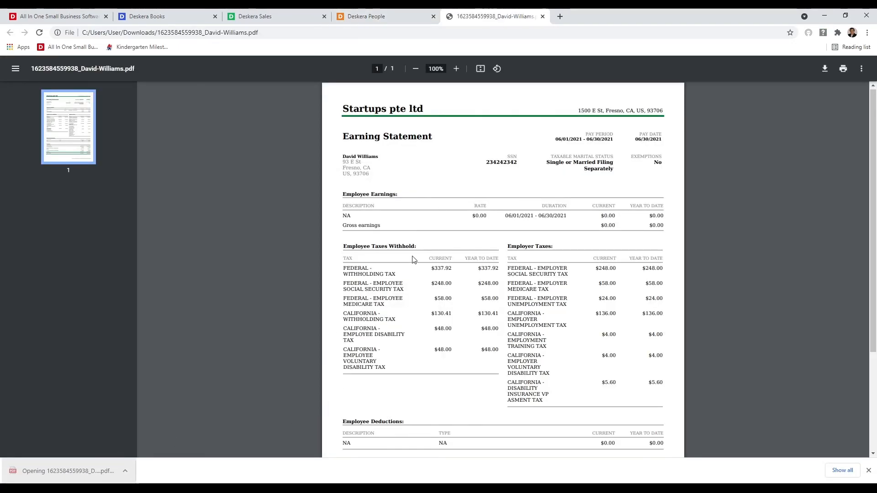
{"action": "scroll", "coordinate": [414, 270], "scroll_direction": "down", "scroll_amount": 3}
{"action": "scroll", "coordinate": [414, 274], "scroll_direction": "up", "scroll_amount": 2}
{"action": "scroll", "coordinate": [413, 273], "scroll_direction": "up", "scroll_amount": 2}
{"action": "scroll", "coordinate": [491, 377], "scroll_direction": "down", "scroll_amount": 3}
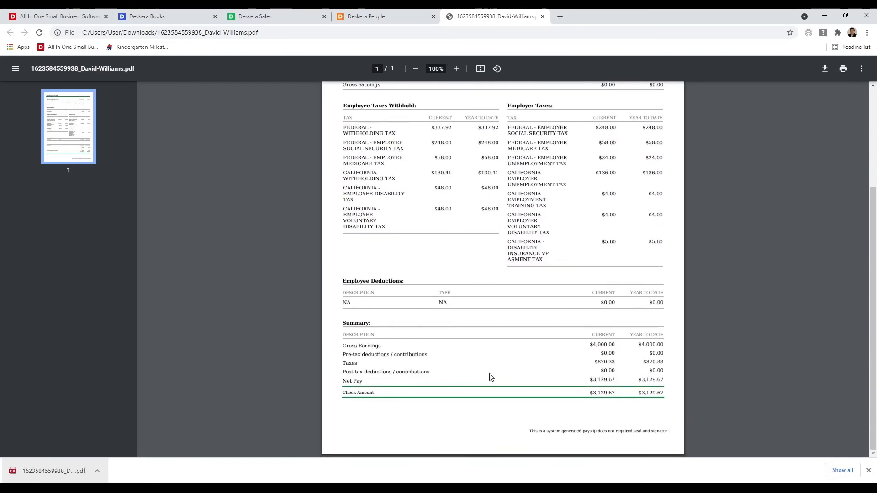
{"action": "scroll", "coordinate": [444, 127], "scroll_direction": "up", "scroll_amount": 3}
{"action": "left_click", "coordinate": [375, 16]}
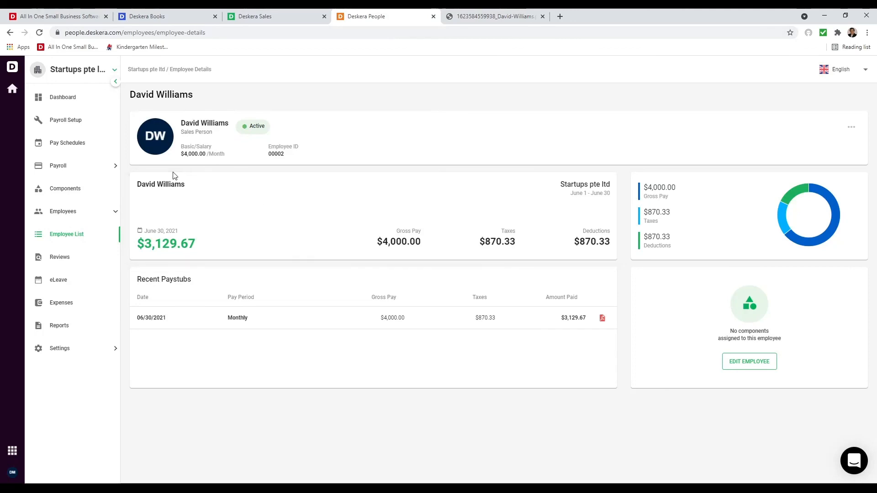
- Open Reports to see the payroll summary, W-4/W-2/W-3/W-9/1099 and 941/944/I-9 forms
{"action": "left_click", "coordinate": [70, 325]}
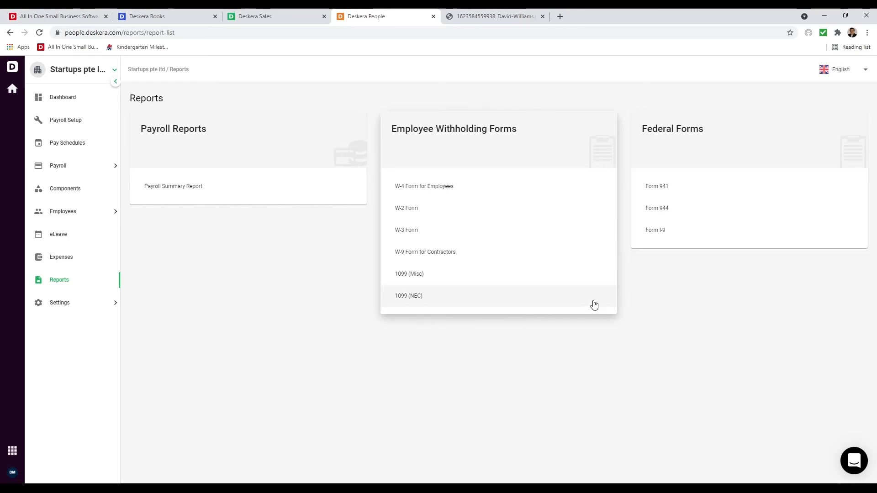
- In eLeave's Leave Management, start a new Annual Leave type with 14 days per year
{"action": "left_click", "coordinate": [76, 240]}
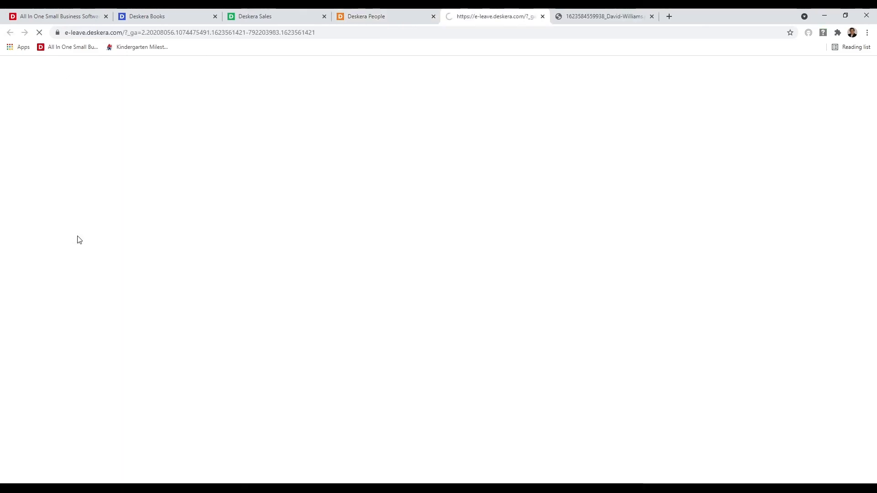
{"action": "left_click", "coordinate": [652, 16]}
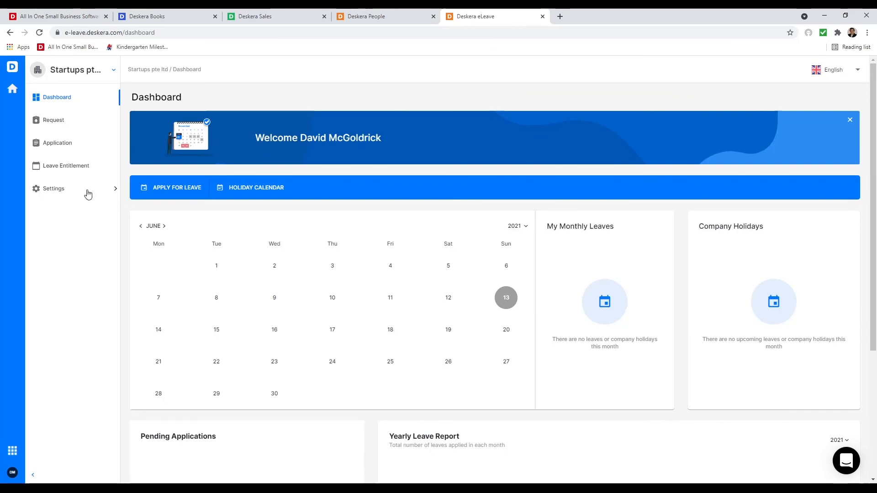
{"action": "left_click", "coordinate": [86, 191]}
{"action": "left_click", "coordinate": [89, 212]}
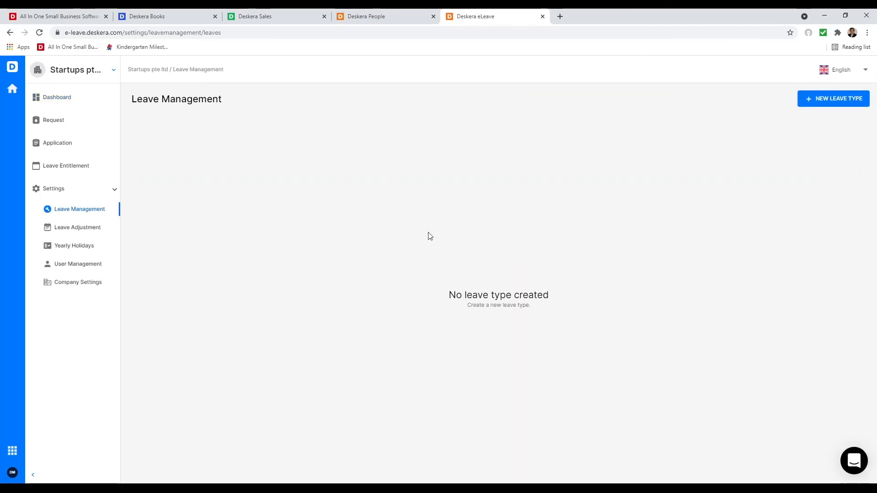
{"action": "left_click", "coordinate": [850, 99]}
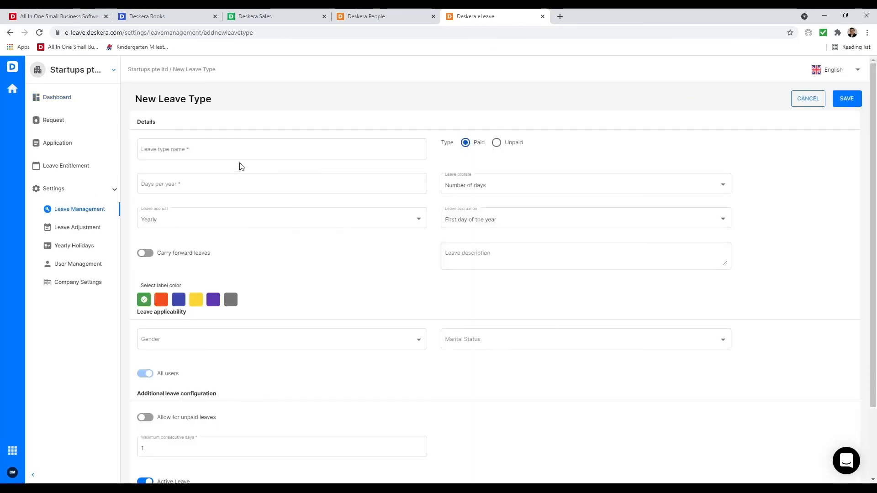
{"action": "left_click", "coordinate": [210, 152]}
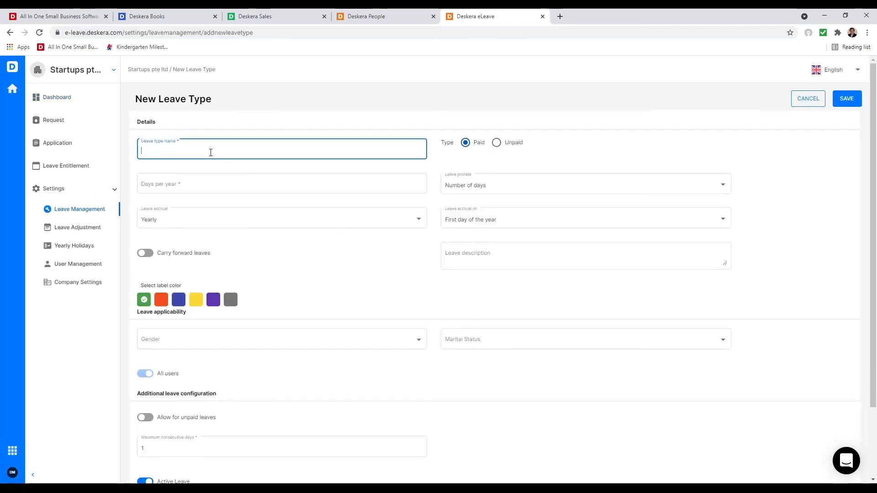
{"action": "left_click", "coordinate": [265, 185]}
{"action": "type", "text": "14"}
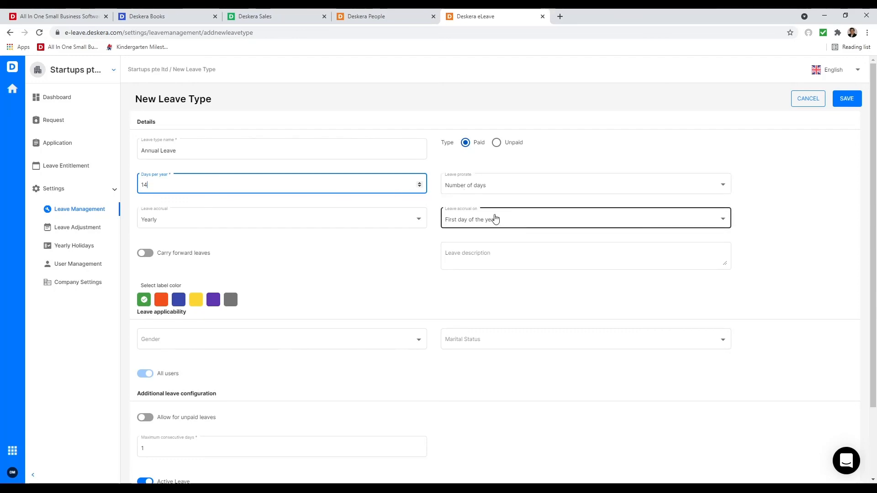
- Enable carry forward with a 28-day maximum balance, keep gender applicability unchanged, and allow unpaid leave
{"action": "left_click", "coordinate": [146, 253]}
{"action": "left_click", "coordinate": [192, 288]}
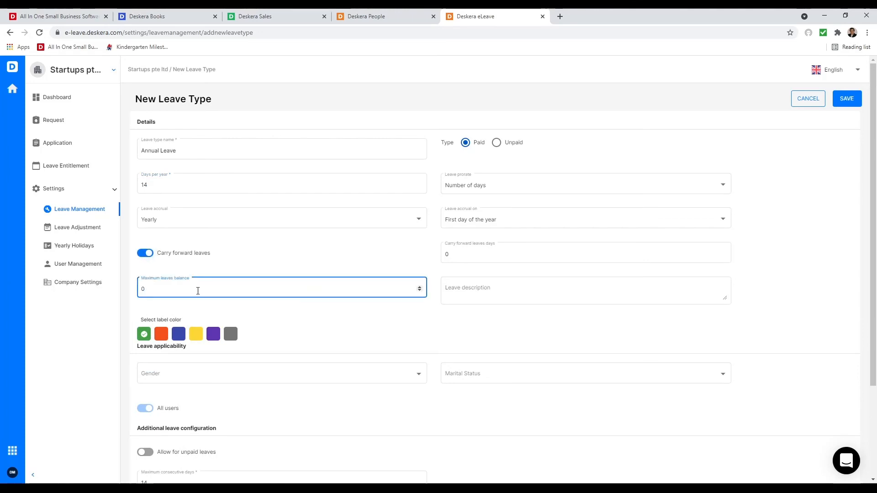
{"action": "type", "text": "28"}
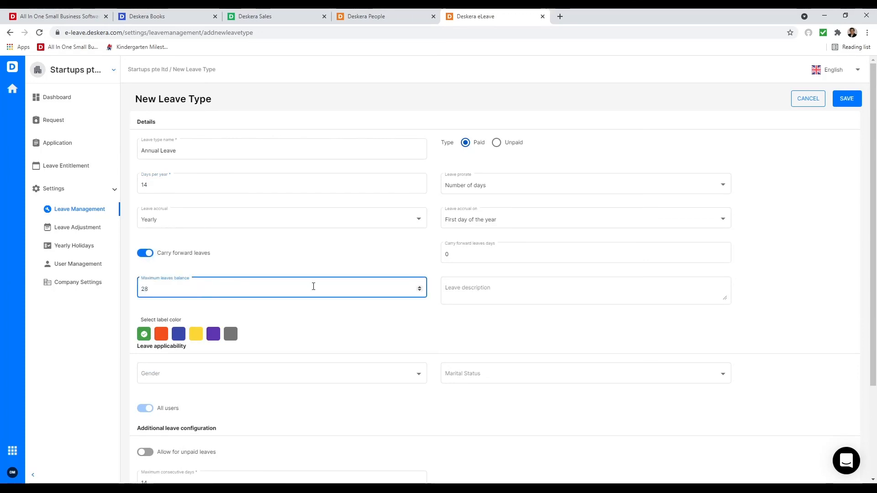
{"action": "left_click", "coordinate": [464, 255]}
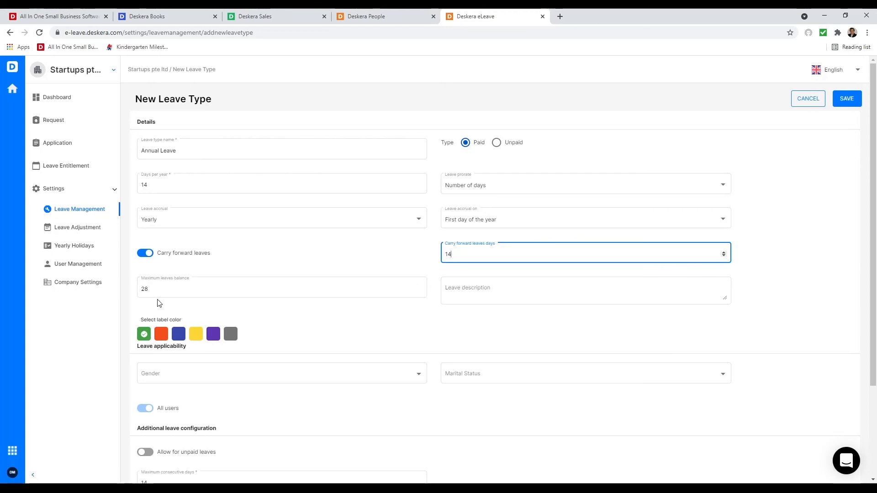
{"action": "scroll", "coordinate": [268, 344], "scroll_direction": "down", "scroll_amount": 1}
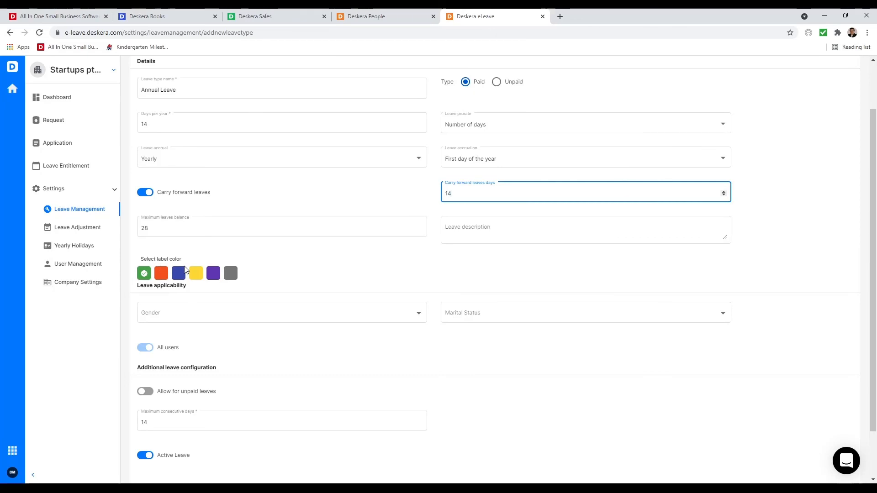
{"action": "left_click", "coordinate": [303, 318]}
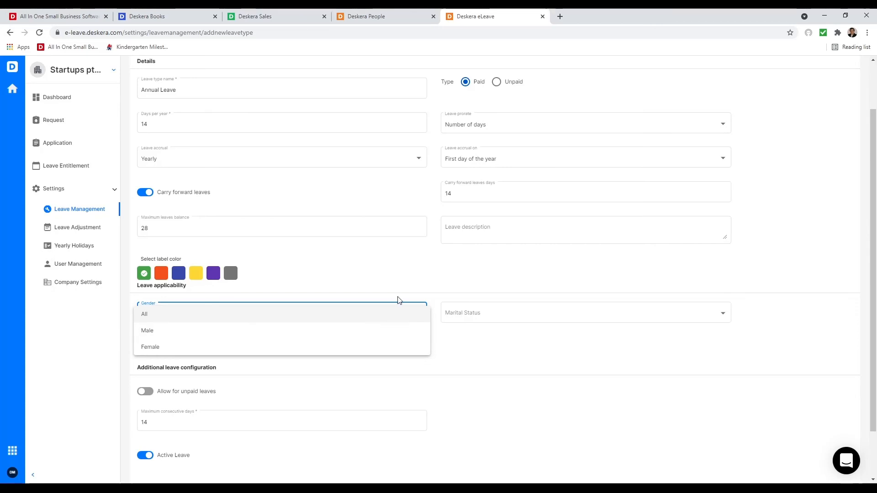
{"action": "left_click", "coordinate": [463, 288]}
{"action": "scroll", "coordinate": [273, 333], "scroll_direction": "down", "scroll_amount": 1}
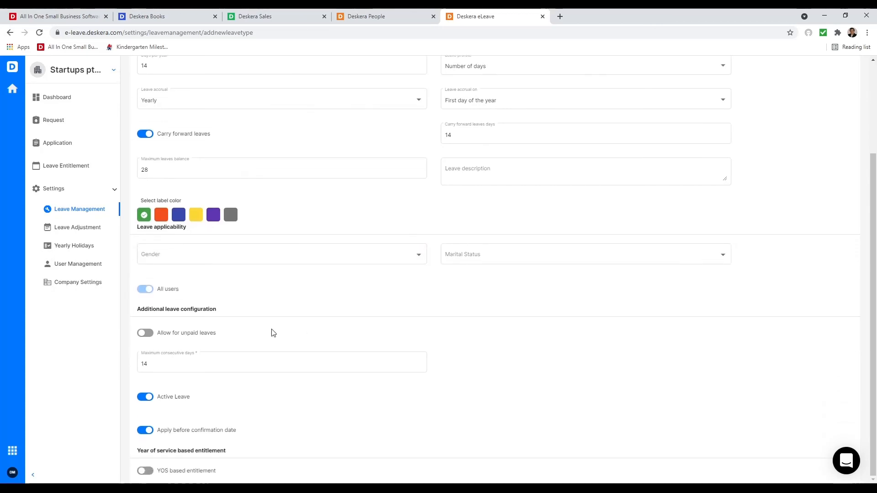
{"action": "left_click", "coordinate": [144, 334]}
- Turn on years-of-service entitlement, add a second tier, and adjust the first tier's leave count
{"action": "left_click", "coordinate": [146, 471]}
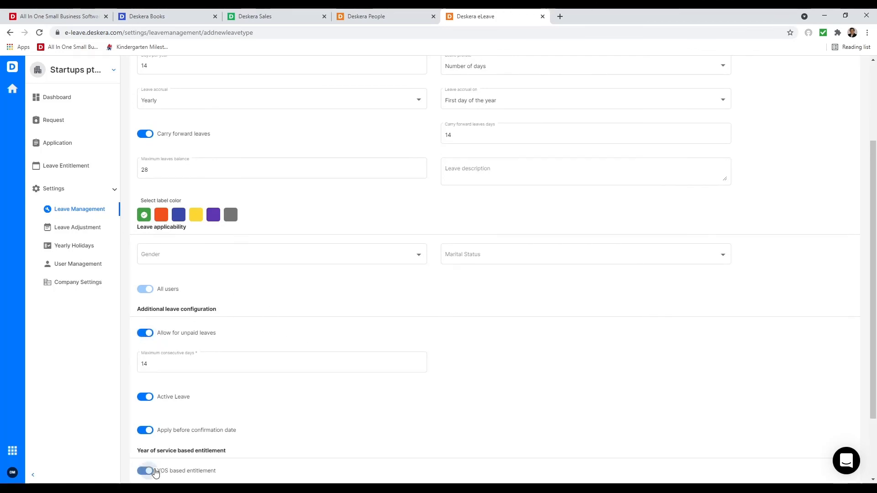
{"action": "scroll", "coordinate": [275, 439], "scroll_direction": "down", "scroll_amount": 1}
{"action": "scroll", "coordinate": [297, 447], "scroll_direction": "down", "scroll_amount": 1}
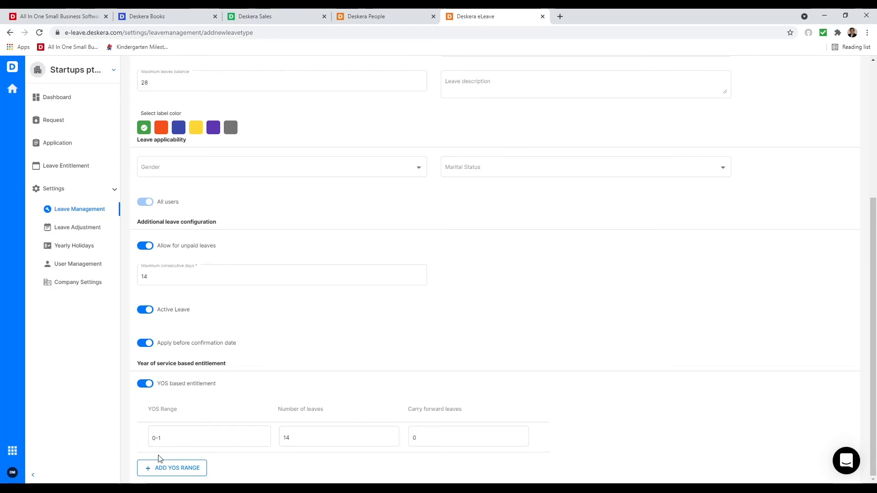
{"action": "left_click", "coordinate": [160, 470]}
{"action": "scroll", "coordinate": [176, 465], "scroll_direction": "down", "scroll_amount": 1}
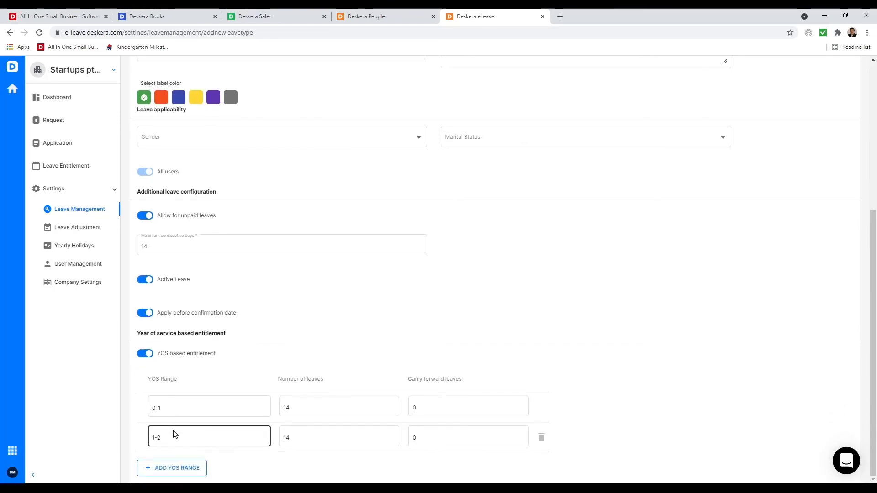
{"action": "left_click", "coordinate": [312, 411]}
{"action": "key", "text": "BackSpace"}
{"action": "type", "text": "0"}
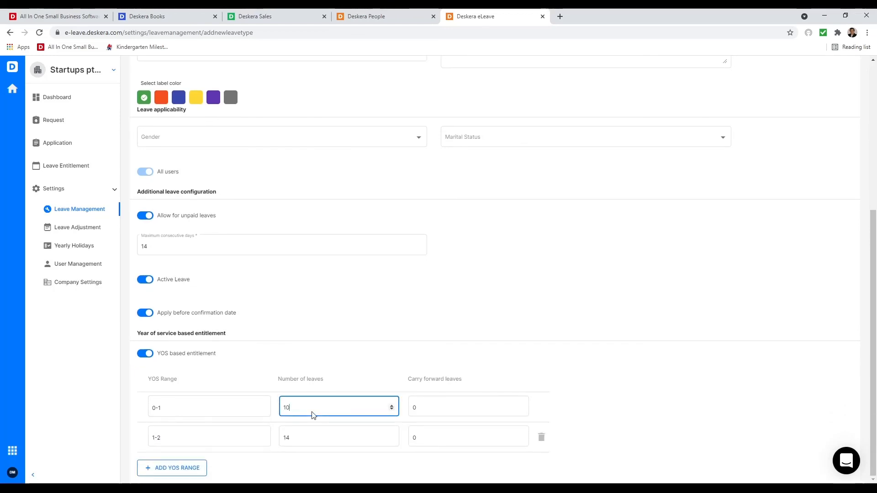
- Fill in the second and third service tiers (second range 5) and save the Annual Leave type
{"action": "left_click", "coordinate": [218, 439]}
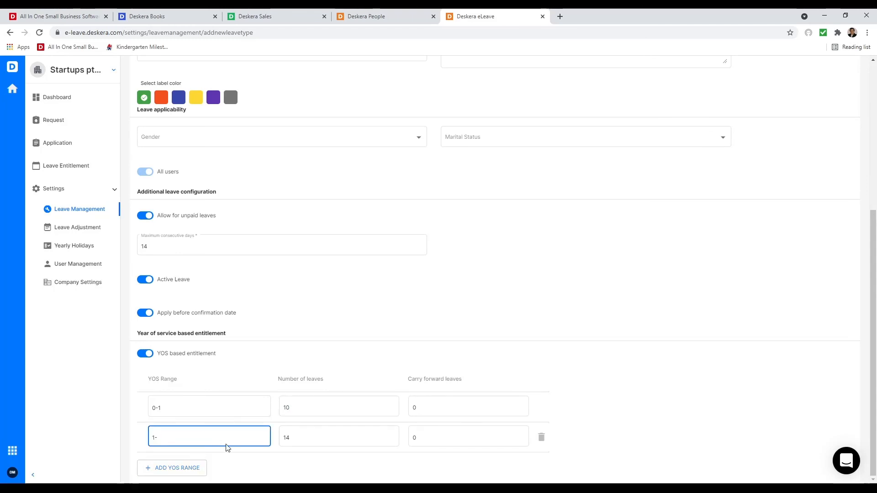
{"action": "type", "text": "5"}
{"action": "left_click", "coordinate": [350, 440]}
{"action": "key", "text": "BackSpace"}
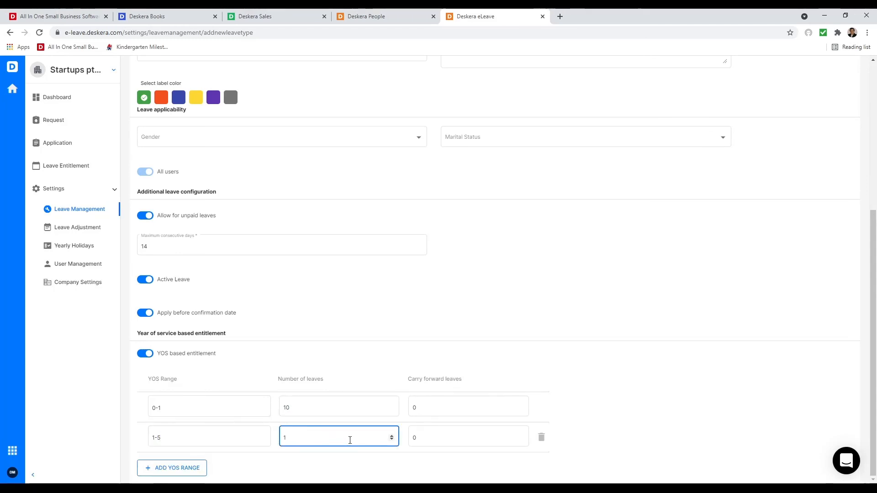
{"action": "left_click", "coordinate": [179, 468]}
{"action": "left_click", "coordinate": [196, 467]}
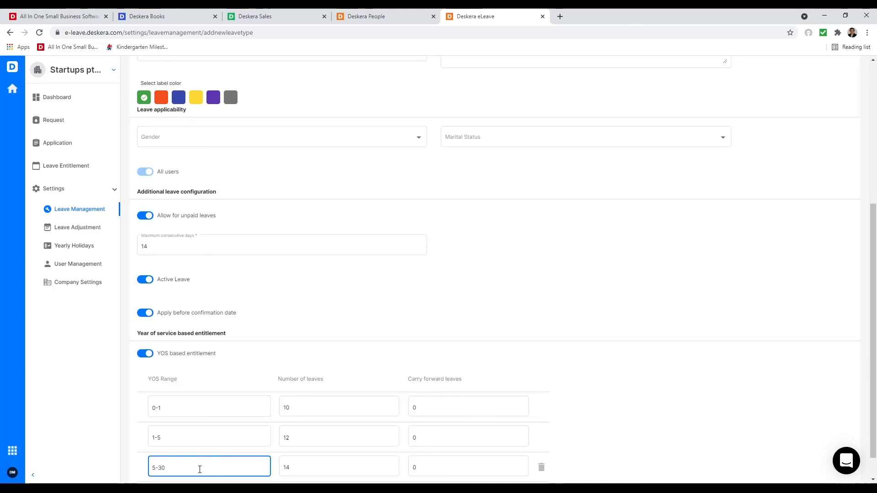
{"action": "scroll", "coordinate": [299, 466], "scroll_direction": "down", "scroll_amount": 1}
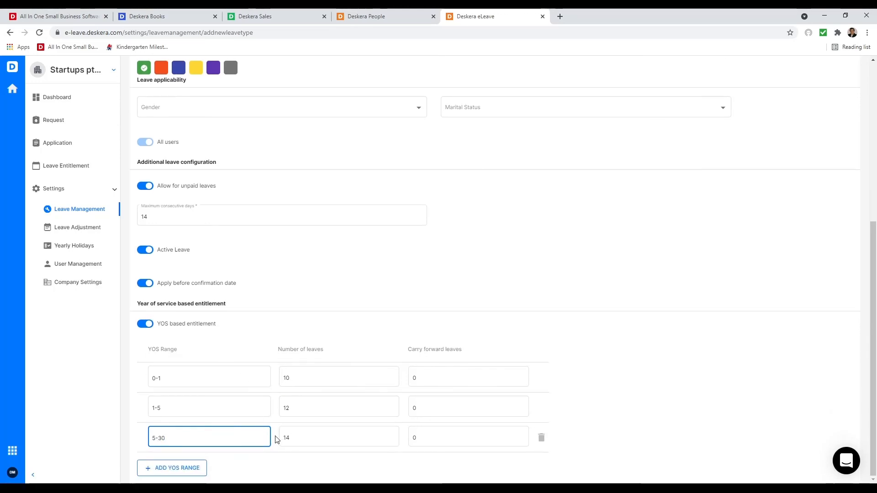
{"action": "scroll", "coordinate": [450, 386], "scroll_direction": "up", "scroll_amount": 6}
{"action": "left_click", "coordinate": [844, 101]}
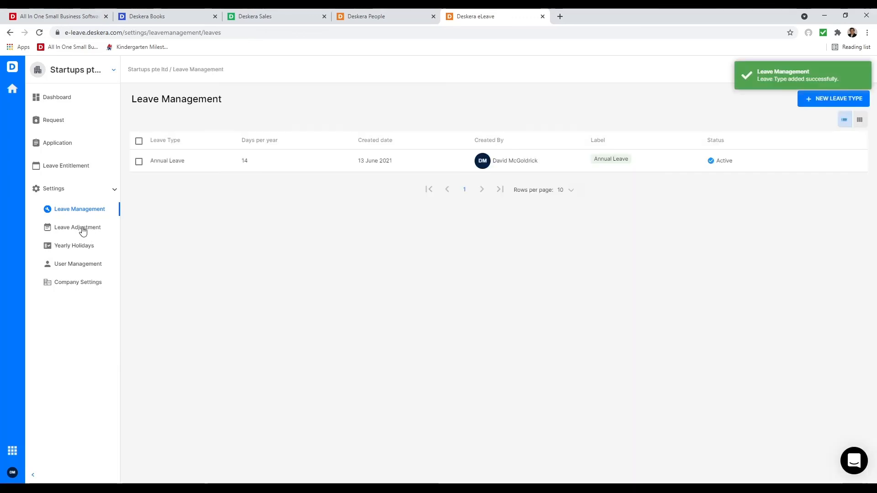
- Open the leave adjustment page and cancel a new leave adjustment
{"action": "left_click", "coordinate": [82, 231]}
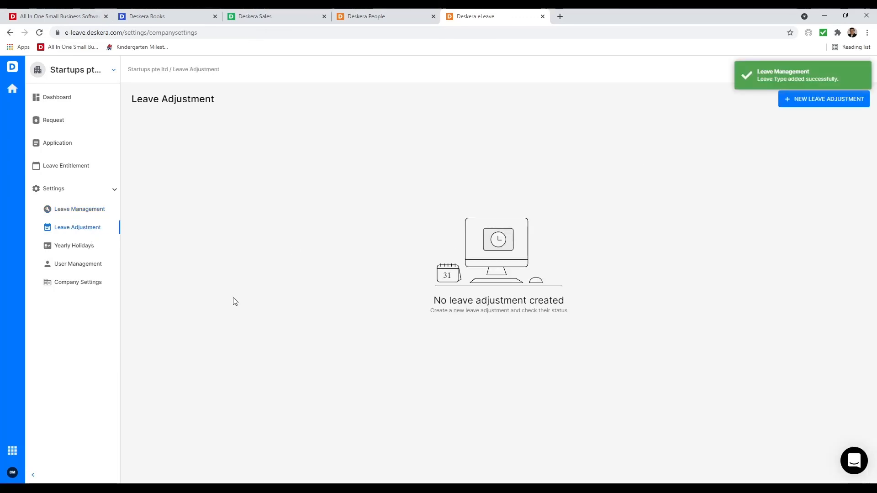
{"action": "left_click", "coordinate": [807, 102]}
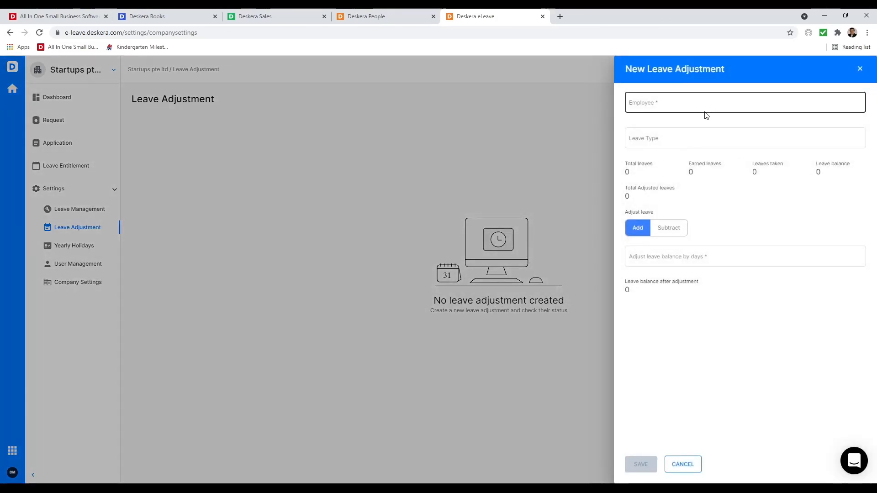
{"action": "left_click", "coordinate": [680, 470]}
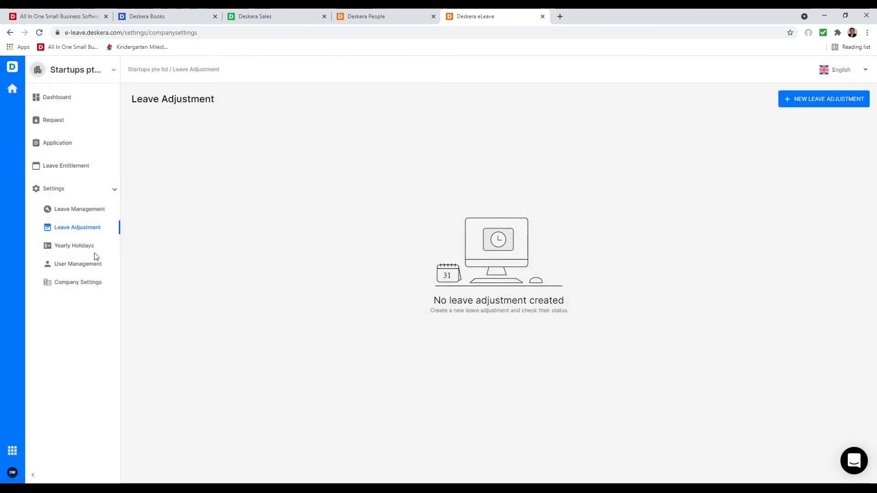
- Add a yearly recurring '4th of July' holiday dated 7/4/2021, then open User Management
{"action": "left_click", "coordinate": [88, 248]}
{"action": "left_click", "coordinate": [844, 99]}
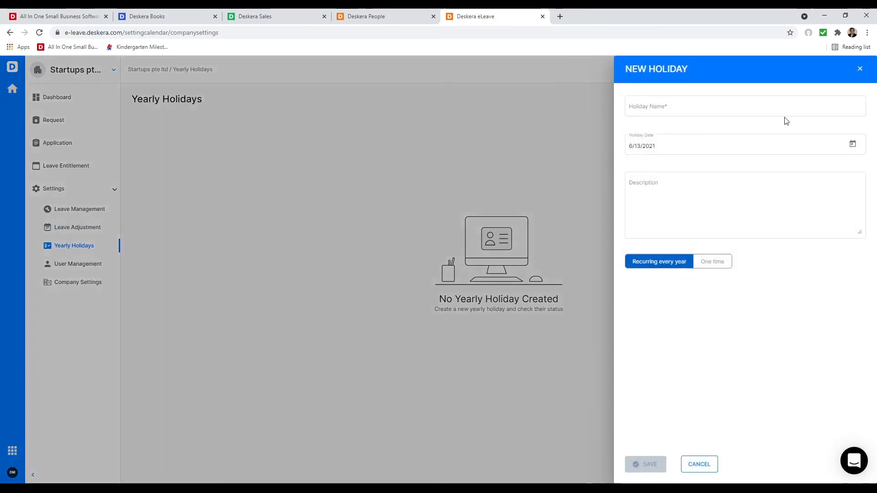
{"action": "left_click", "coordinate": [656, 107]}
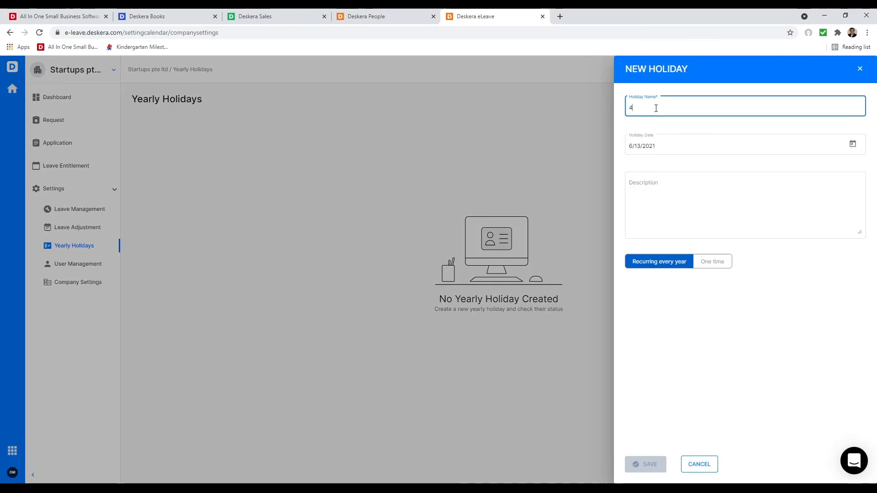
{"action": "type", "text": "4th of July"}
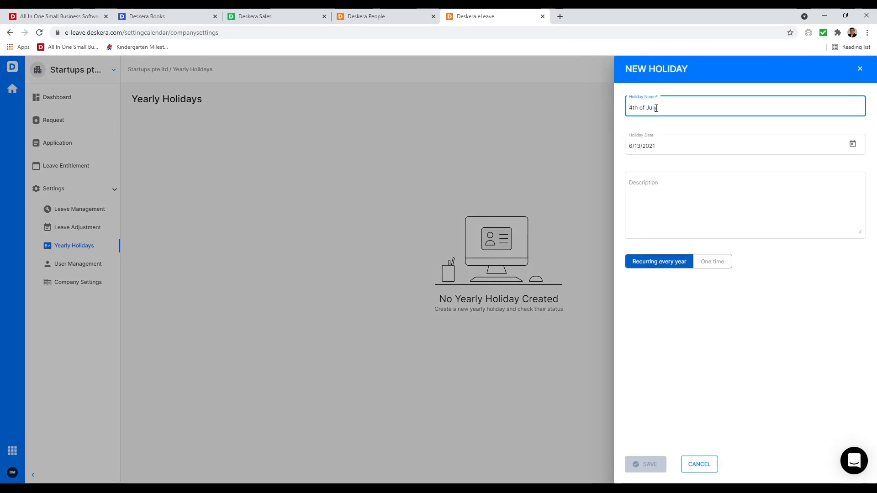
{"action": "left_click", "coordinate": [740, 142]}
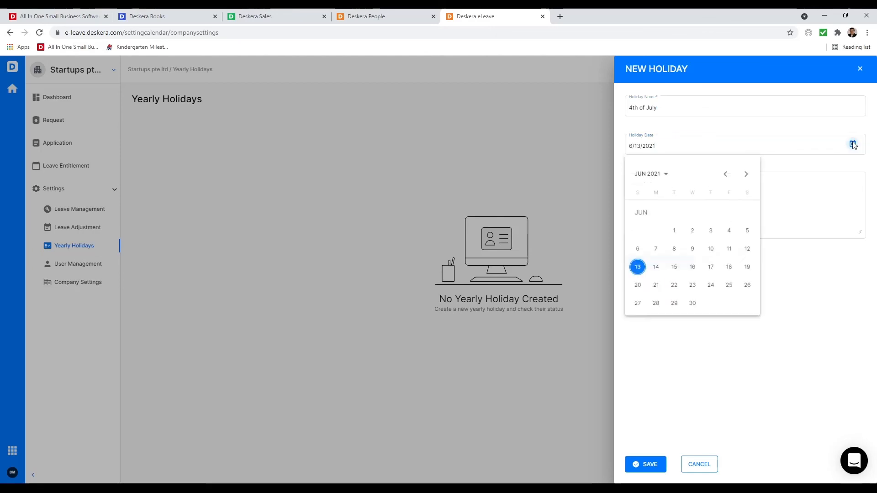
{"action": "left_click", "coordinate": [746, 173]}
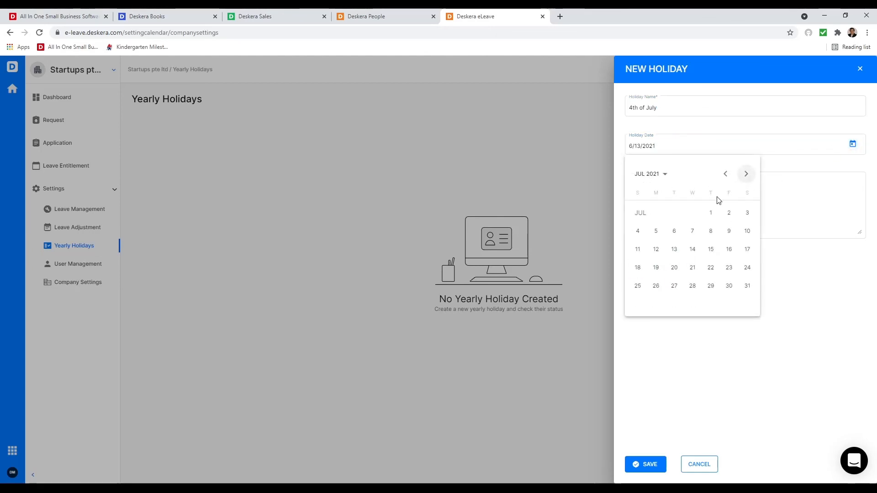
{"action": "left_click", "coordinate": [639, 232]}
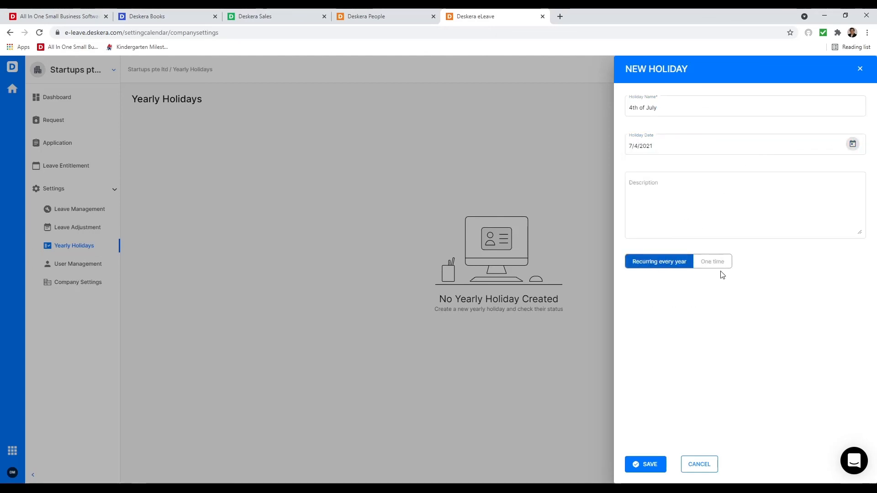
{"action": "left_click", "coordinate": [650, 473]}
{"action": "left_click", "coordinate": [70, 267]}
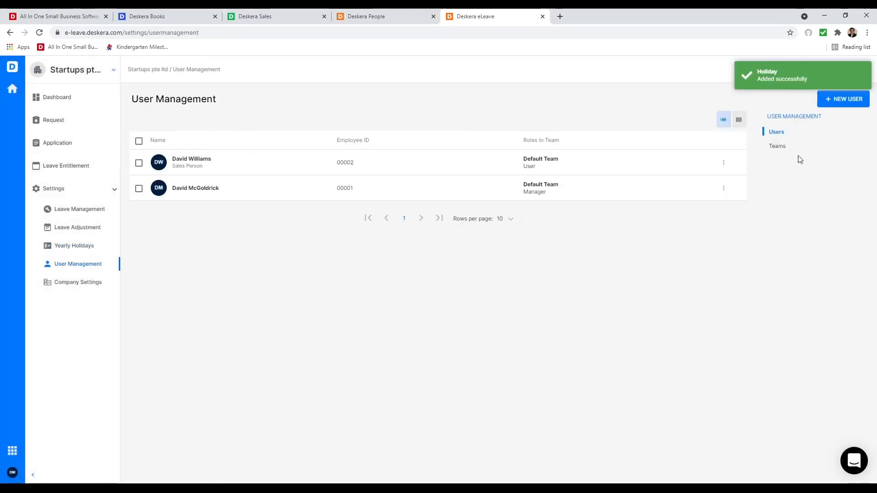
- Review the Default Team's members in its edit view
{"action": "left_click", "coordinate": [782, 151]}
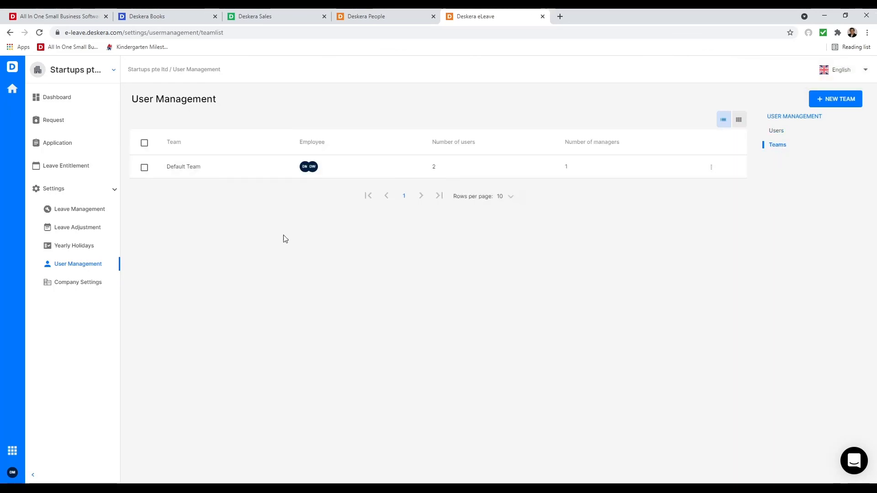
{"action": "left_click", "coordinate": [144, 167]}
{"action": "left_click", "coordinate": [142, 120]}
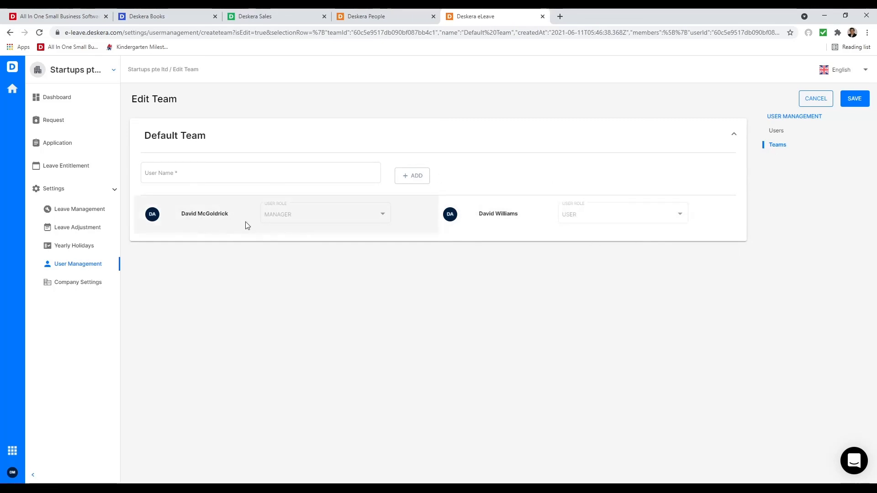
- Check Company Settings' Monday–Friday 9:00 AM–6:00 PM work week, then return to Deskera People reports
{"action": "left_click", "coordinate": [88, 283]}
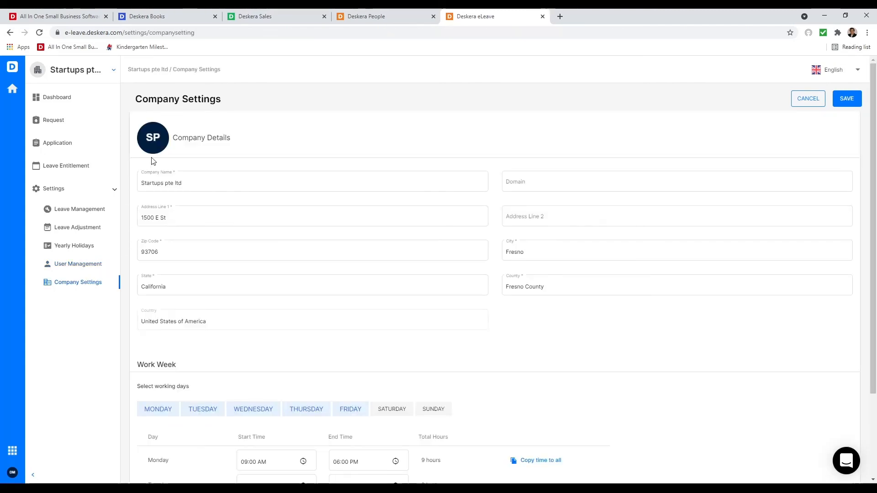
{"action": "scroll", "coordinate": [272, 308], "scroll_direction": "down", "scroll_amount": 3}
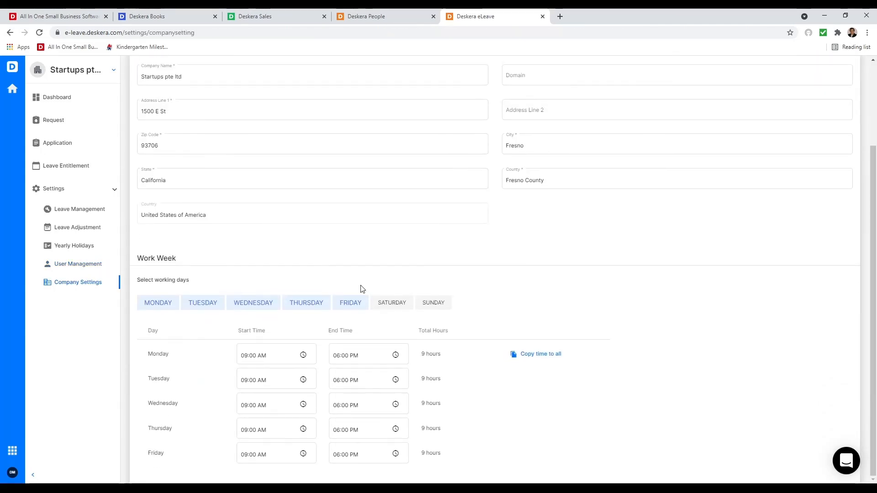
{"action": "left_click", "coordinate": [273, 16]}
{"action": "left_click", "coordinate": [366, 16]}
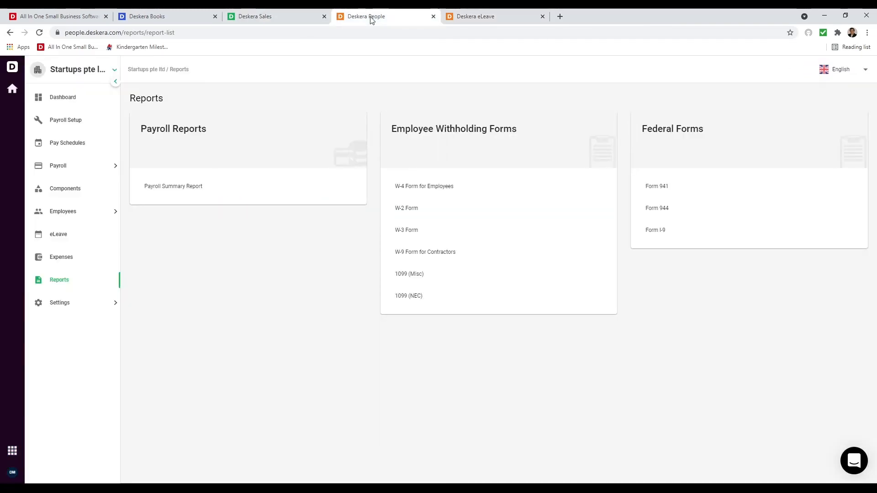
- Add all remaining employees to the default expense group and assign the admin as its Manager
{"action": "left_click", "coordinate": [83, 255]}
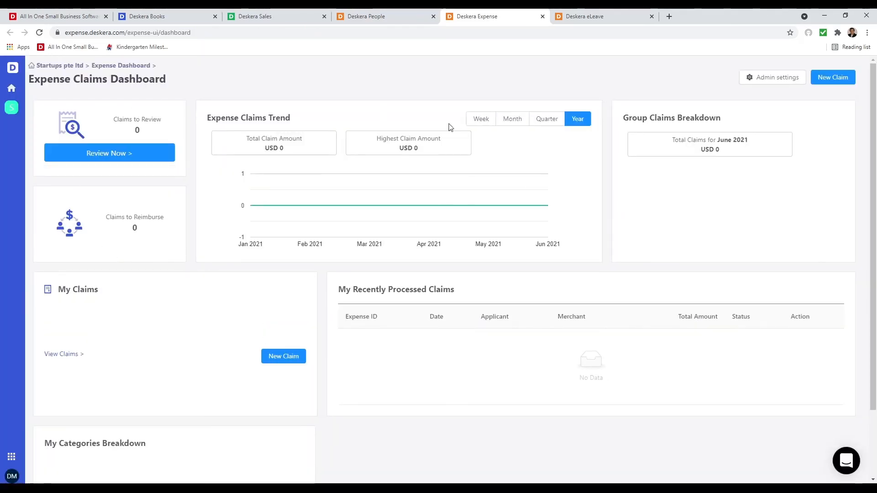
{"action": "left_click", "coordinate": [792, 78]}
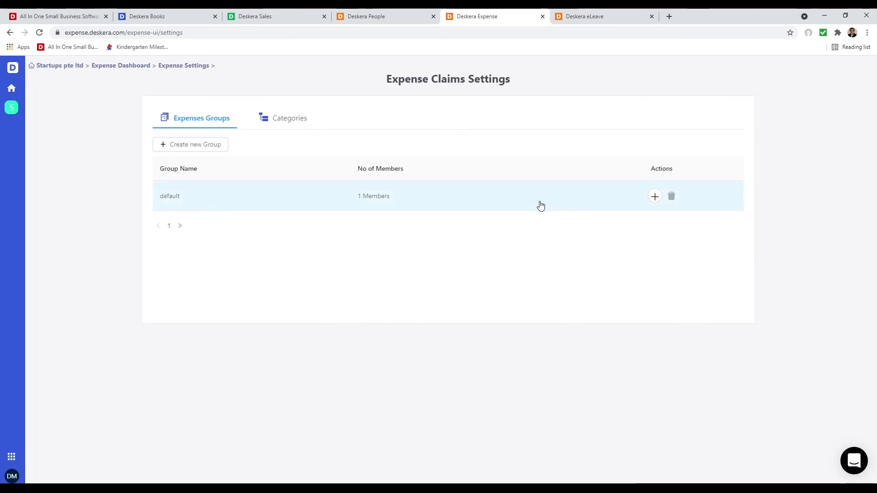
{"action": "left_click", "coordinate": [279, 199]}
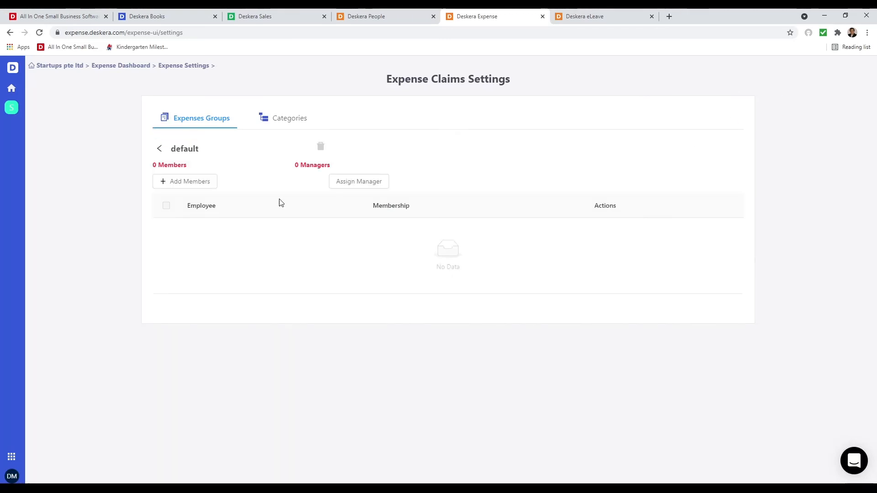
{"action": "left_click", "coordinate": [194, 182]}
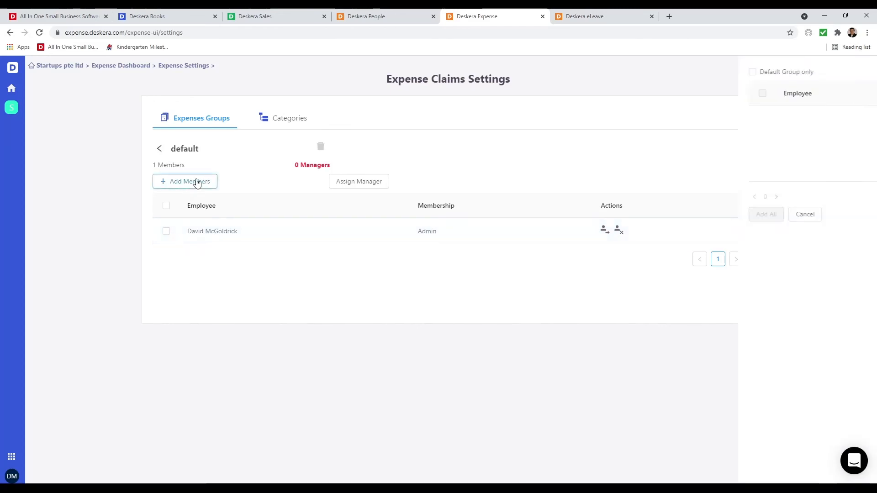
{"action": "left_click", "coordinate": [511, 187]}
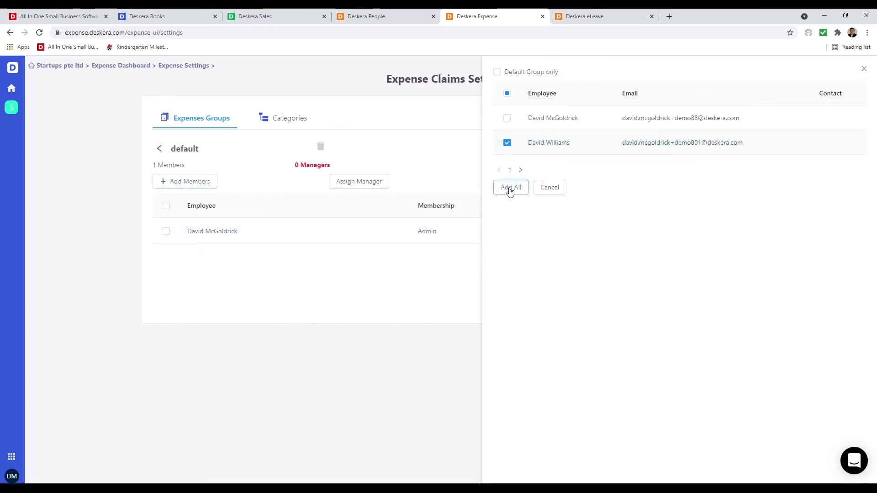
{"action": "left_click", "coordinate": [165, 232]}
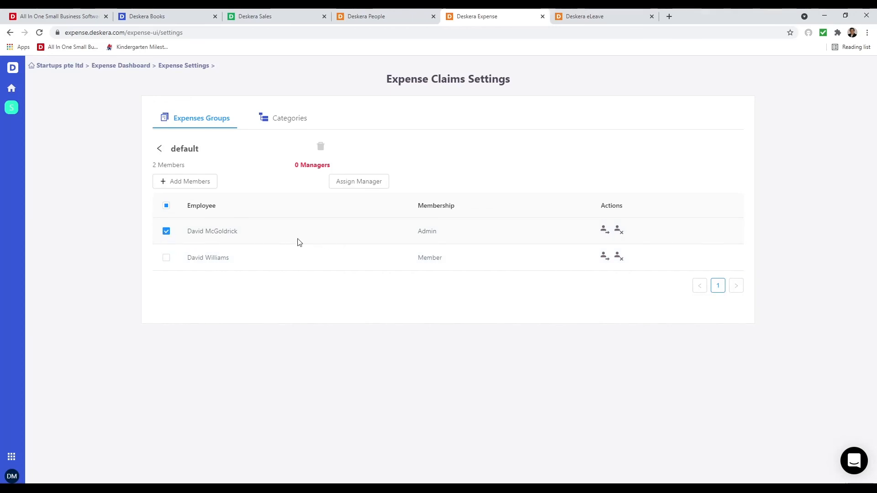
{"action": "left_click", "coordinate": [356, 183]}
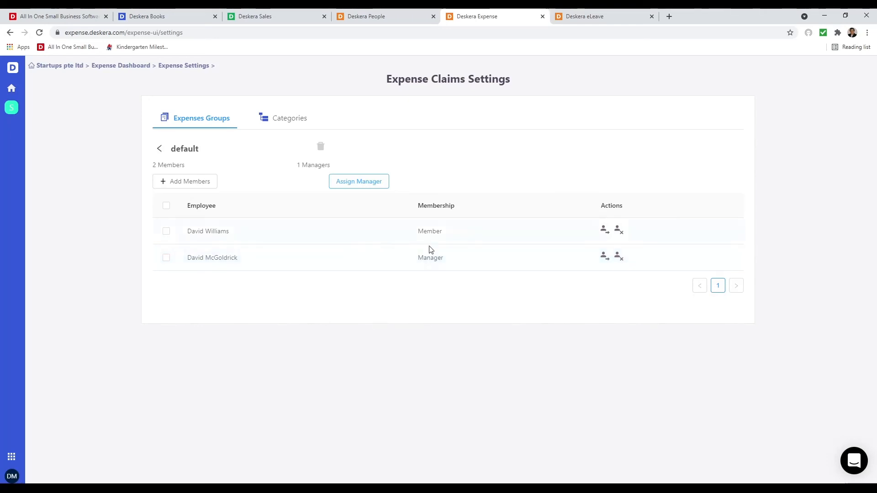
- Create a 'Golf' expense category available to the default group
{"action": "left_click", "coordinate": [298, 122]}
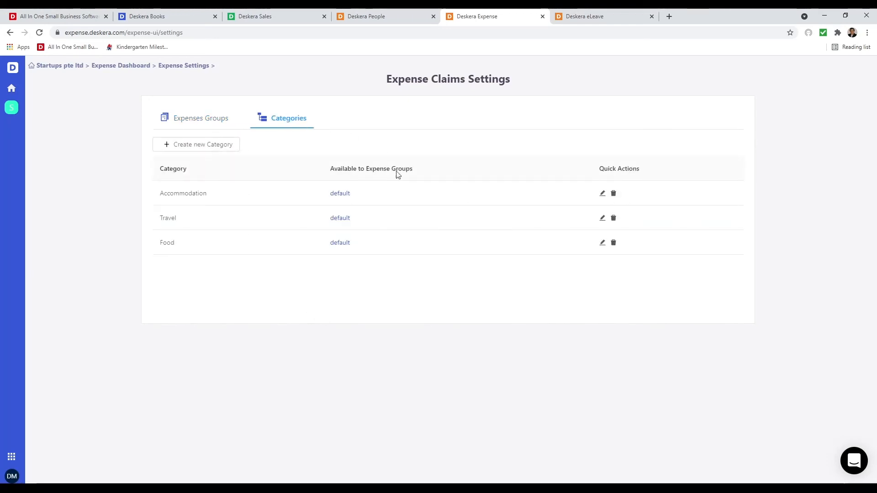
{"action": "left_click", "coordinate": [217, 145]}
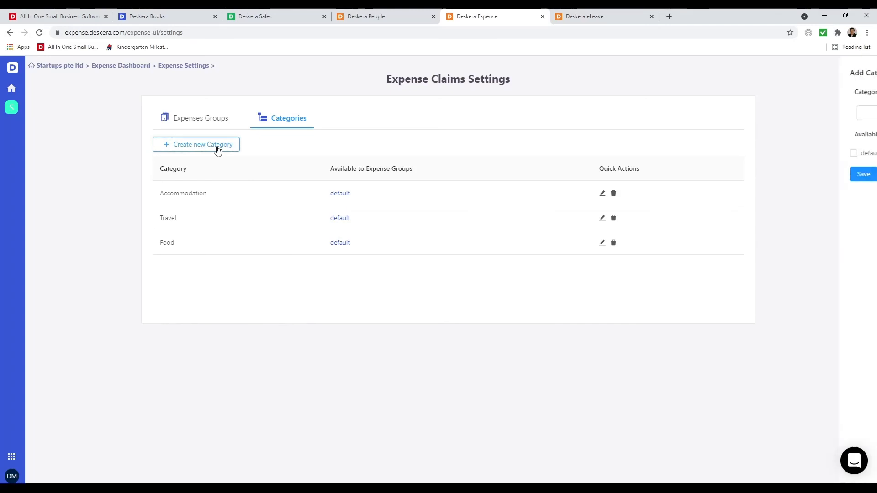
{"action": "left_click", "coordinate": [651, 113]}
{"action": "type", "text": "Go"}
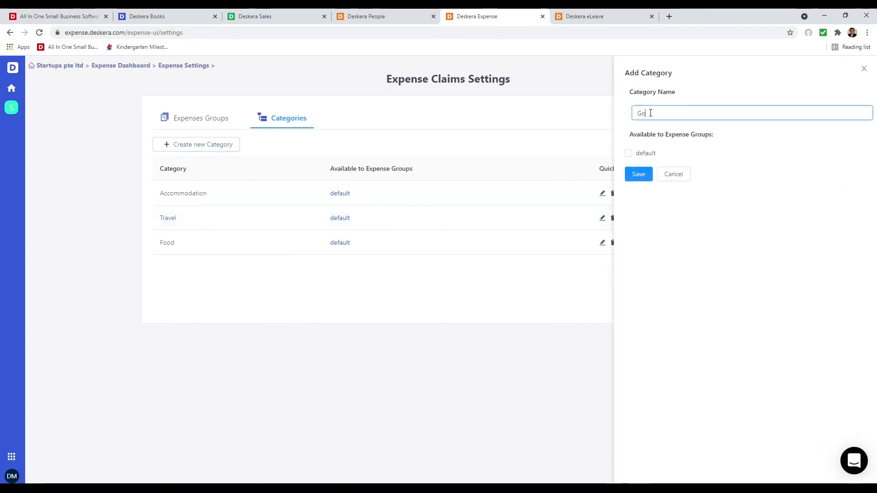
{"action": "type", "text": "lf"}
{"action": "left_click", "coordinate": [646, 155]}
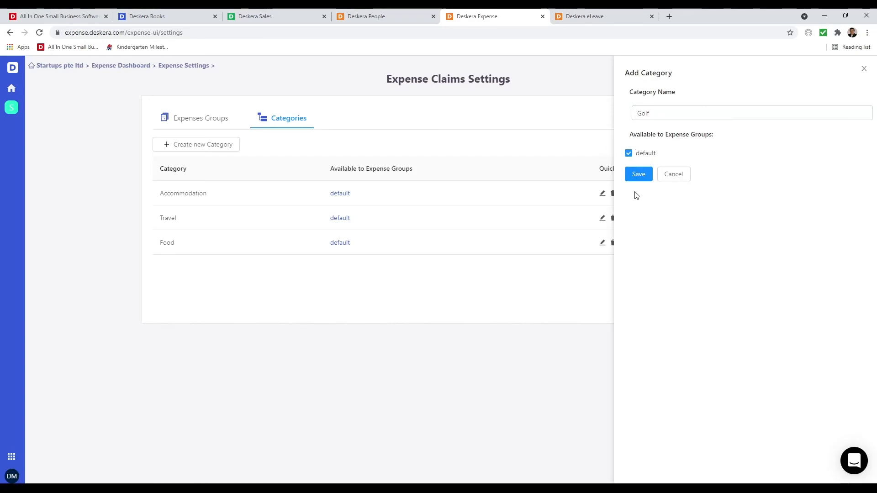
{"action": "left_click", "coordinate": [639, 174]}
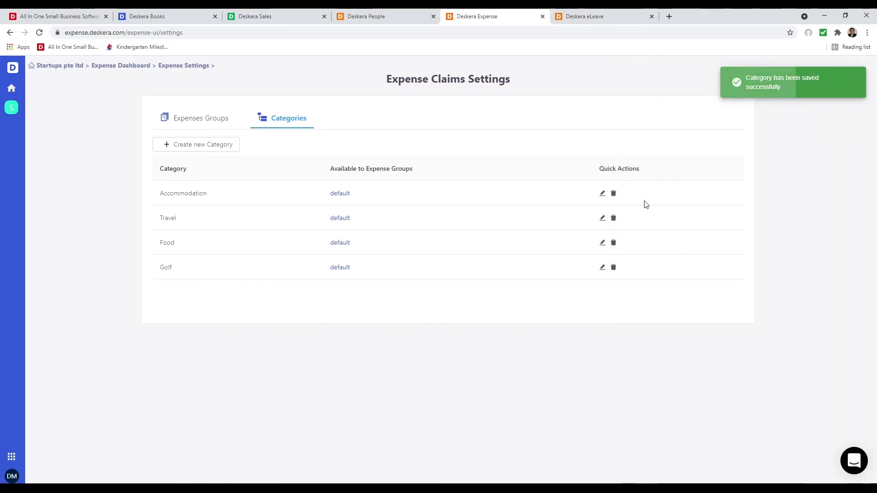
- From the Expense Dashboard, start a new claim and back out to the claims list
{"action": "left_click", "coordinate": [119, 67]}
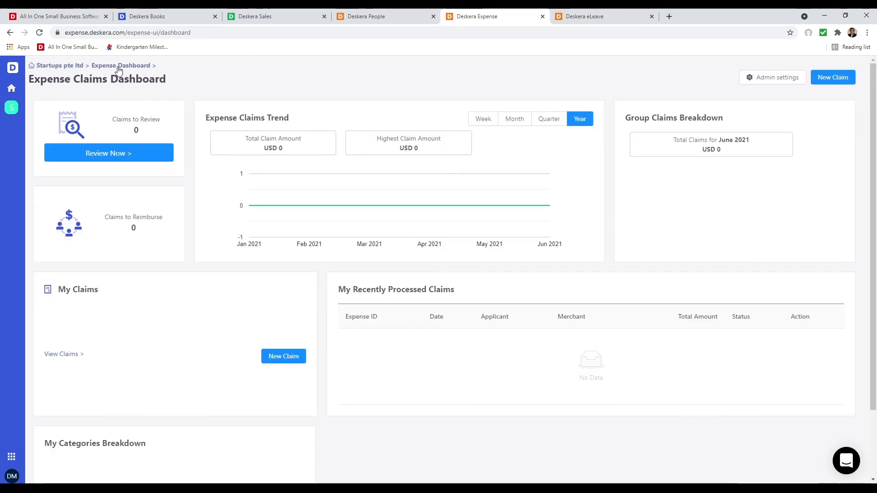
{"action": "left_click", "coordinate": [825, 77]}
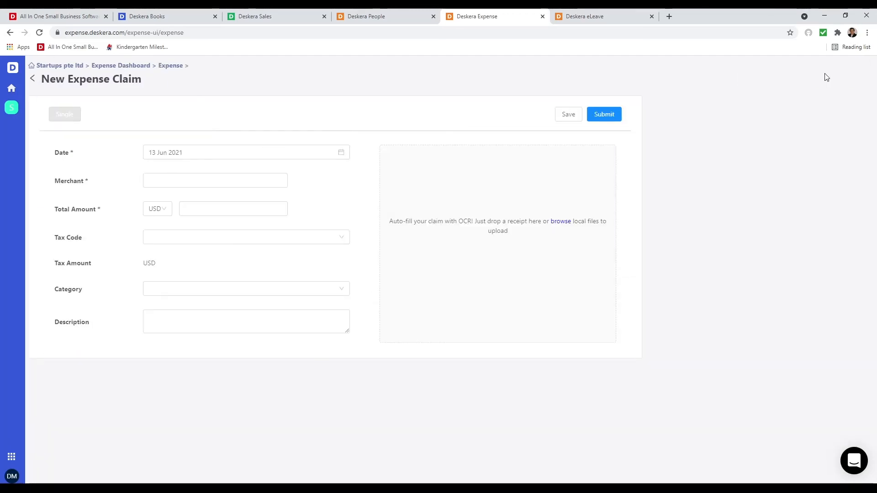
{"action": "left_click", "coordinate": [32, 77]}
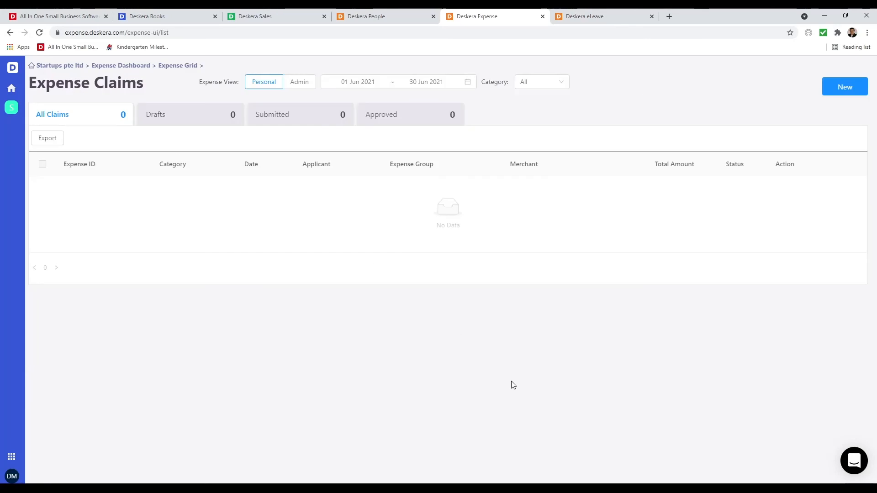